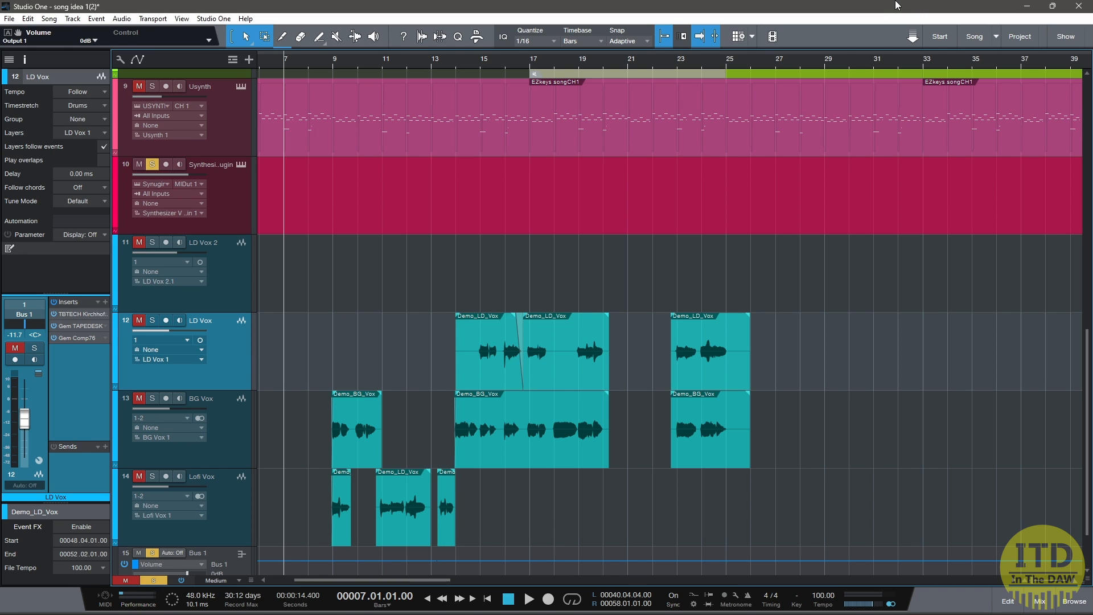
# Save the song and briefly view the Synthesizer V Studio plugin window before closing it
pyautogui.hotkey('ctrl', 's')
pyautogui.click(239, 163)
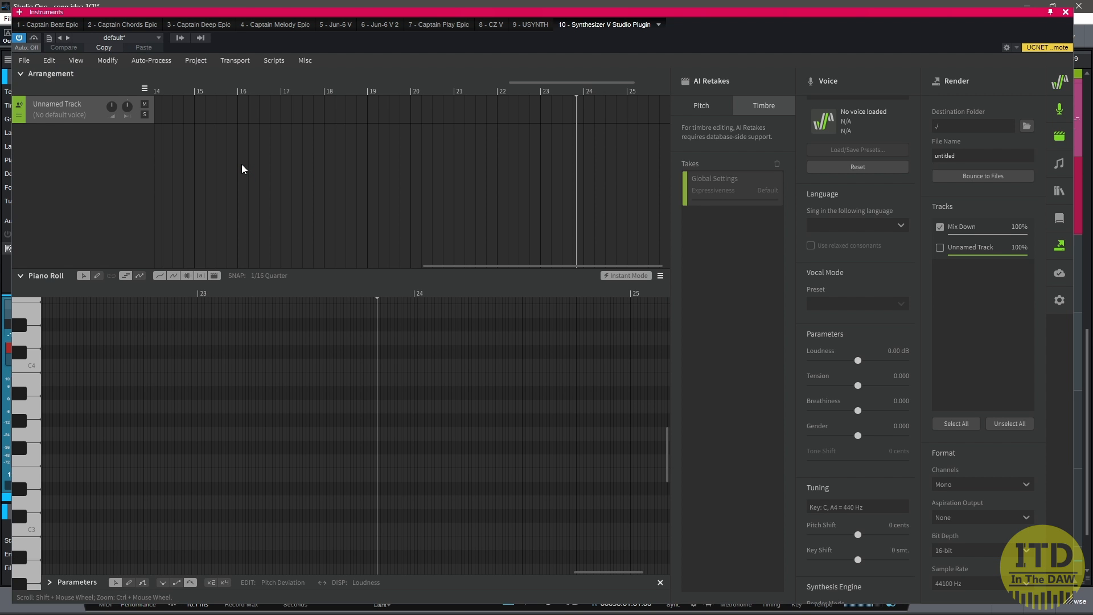
pyautogui.click(1065, 12)
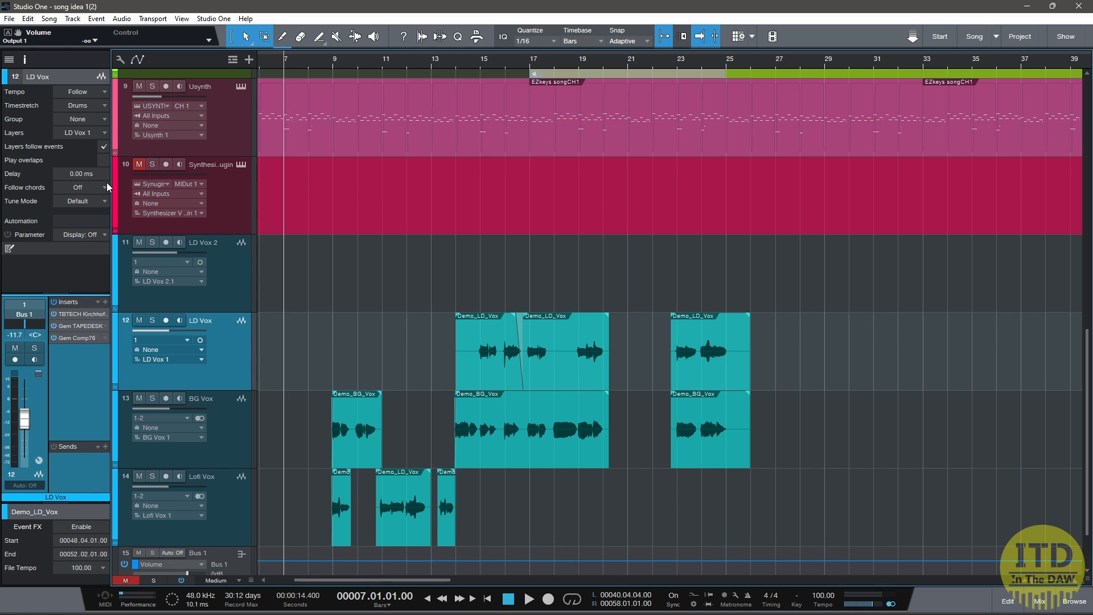
# Play the song with its demo vocals from bar 7 through the vocal events near bar 26
pyautogui.press('space')
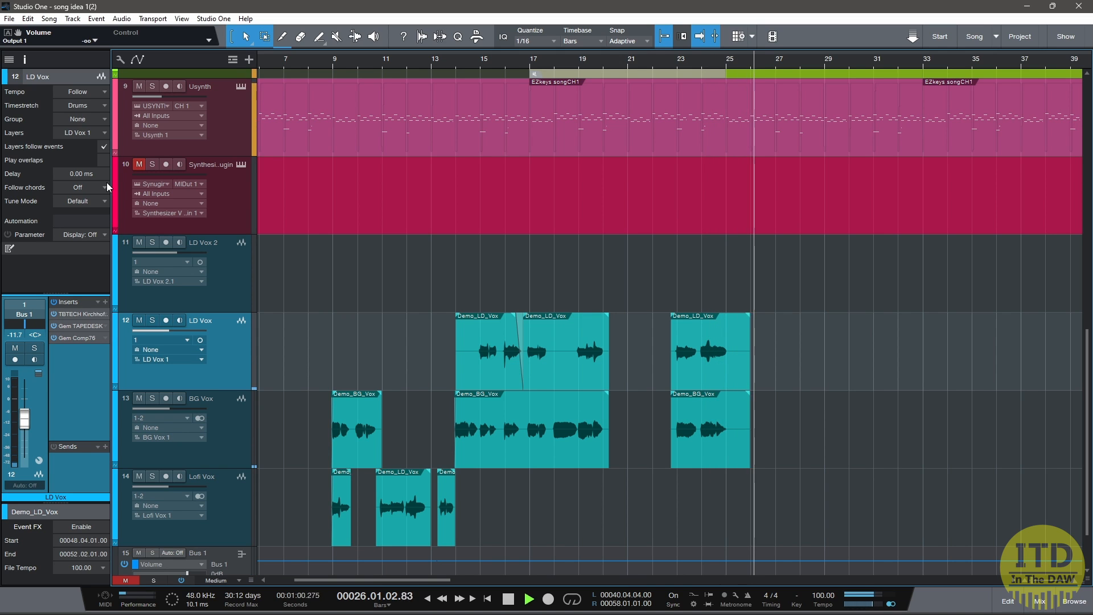
pyautogui.press('space')
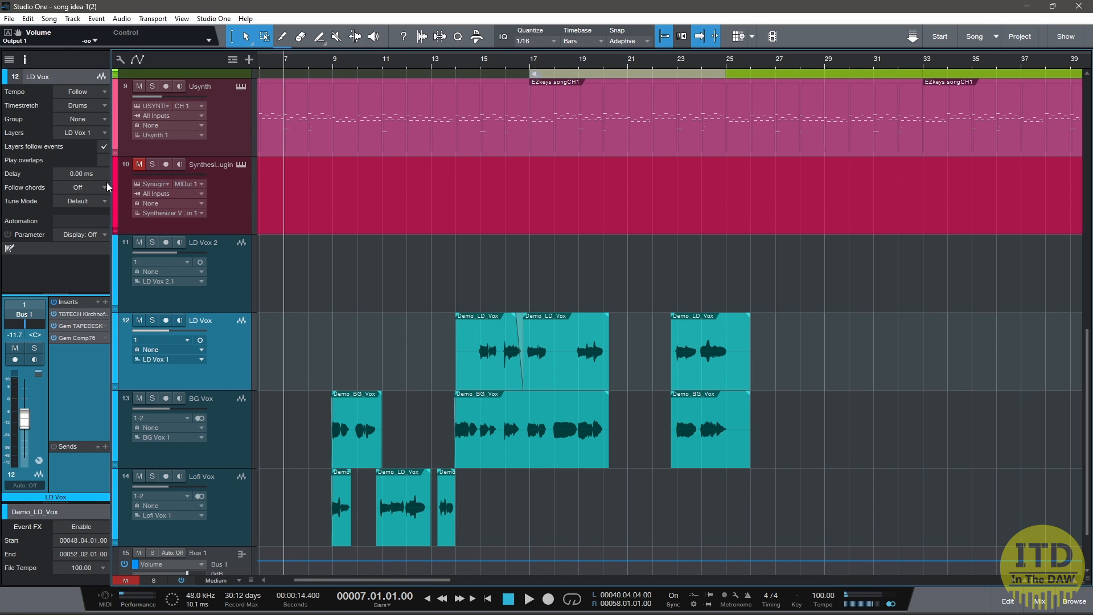
# Solo the Synthesizer V Studio Plugin track and open its instrument window, shifting the window slightly
pyautogui.click(152, 165)
pyautogui.click(242, 165)
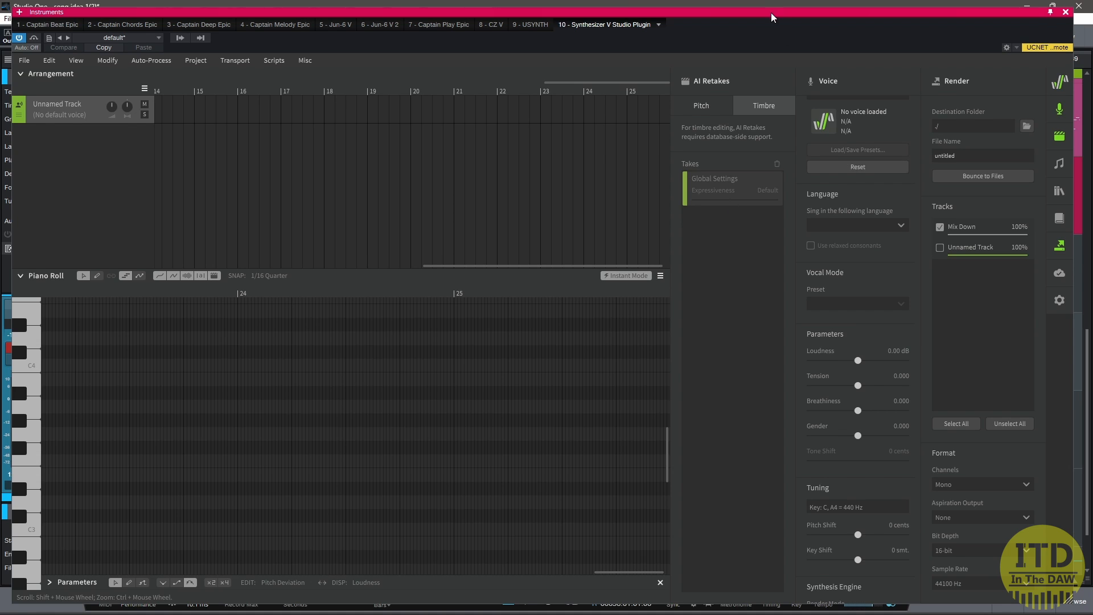
pyautogui.moveTo(771, 13); pyautogui.dragTo(765, 12)
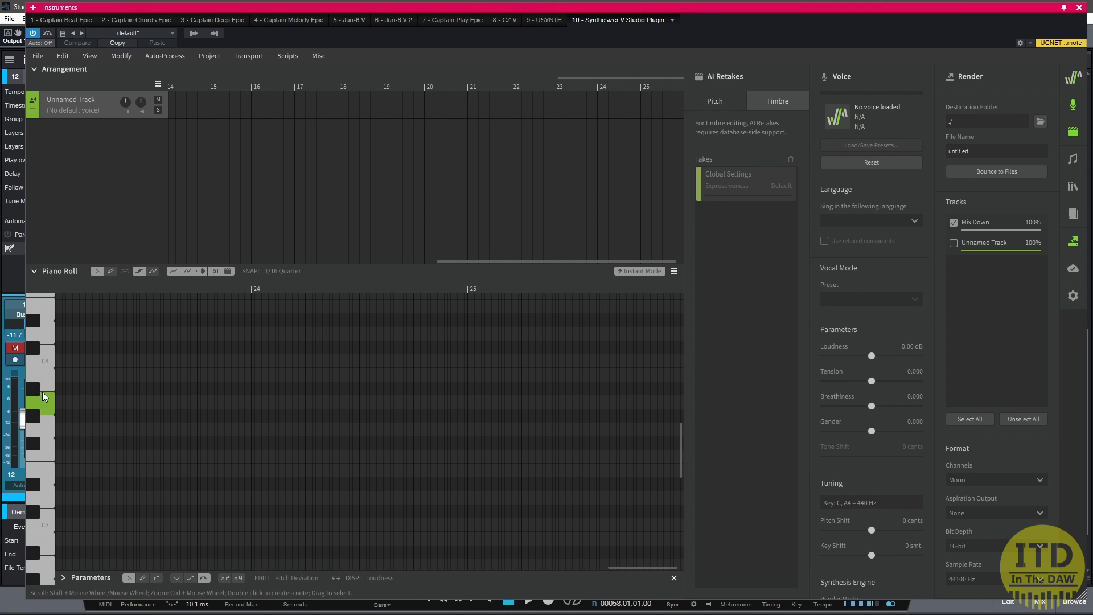
# Add three descending "la" notes between bars 23 and 25 in the piano roll and play them
pyautogui.doubleClick(74, 399)
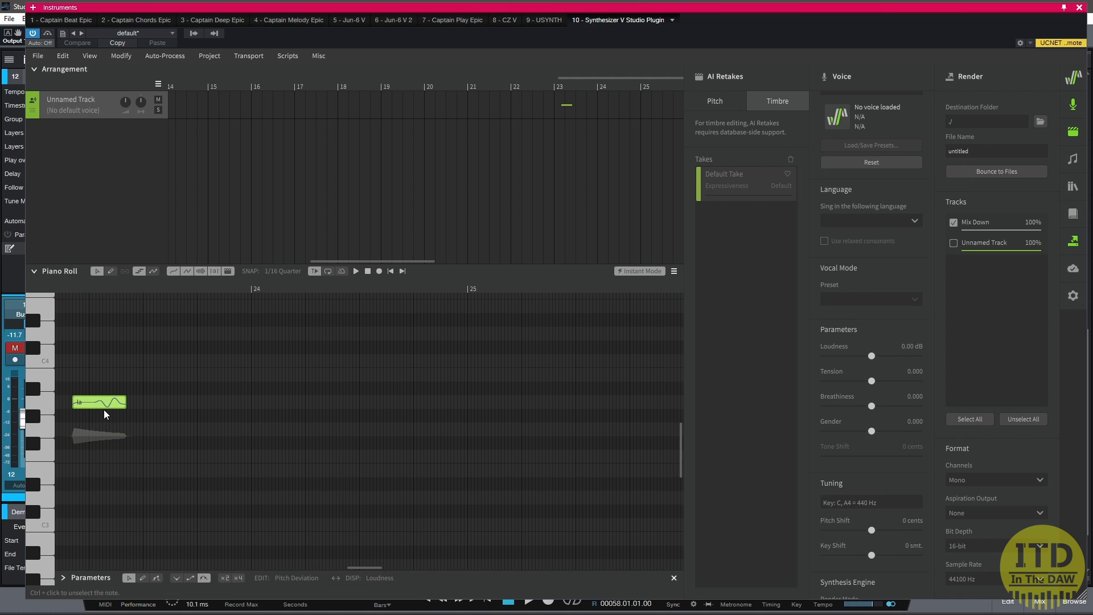
pyautogui.doubleClick(153, 430)
pyautogui.doubleClick(268, 471)
pyautogui.click(60, 287)
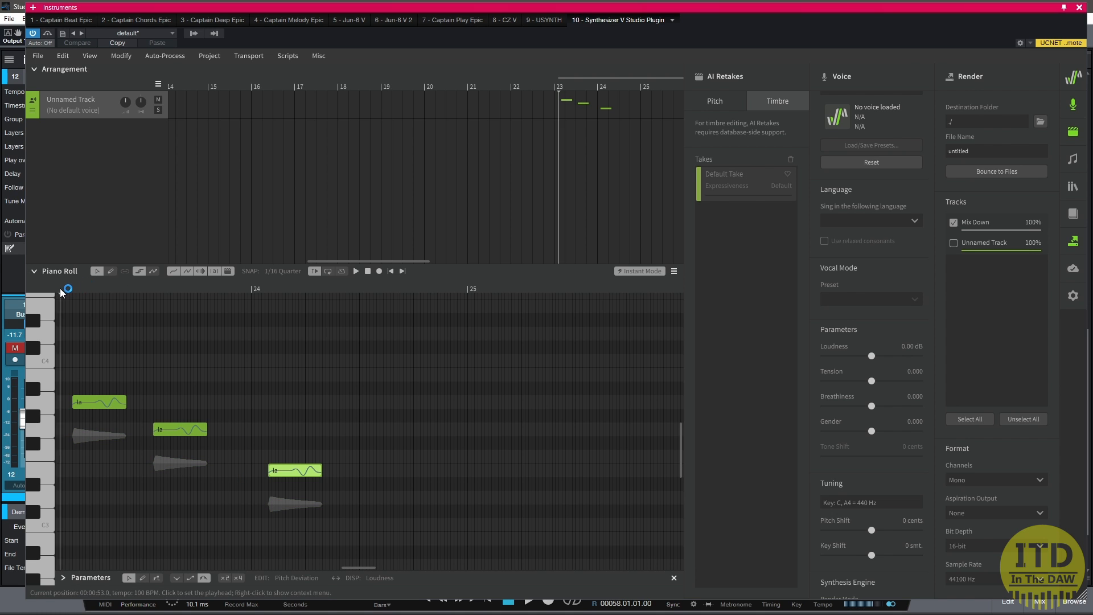
pyautogui.press('space')
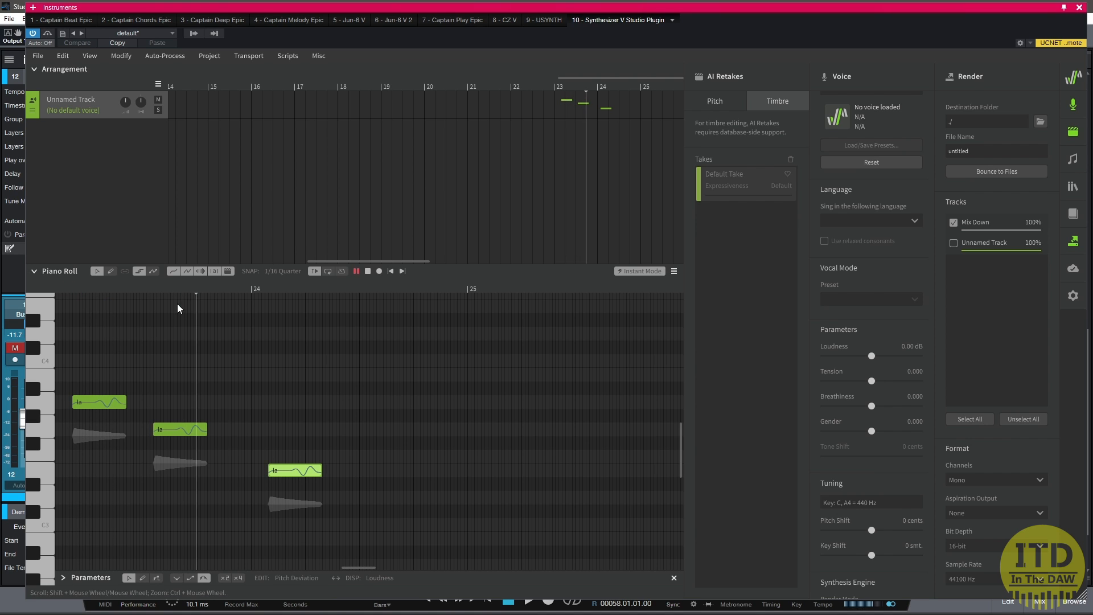
pyautogui.press('space')
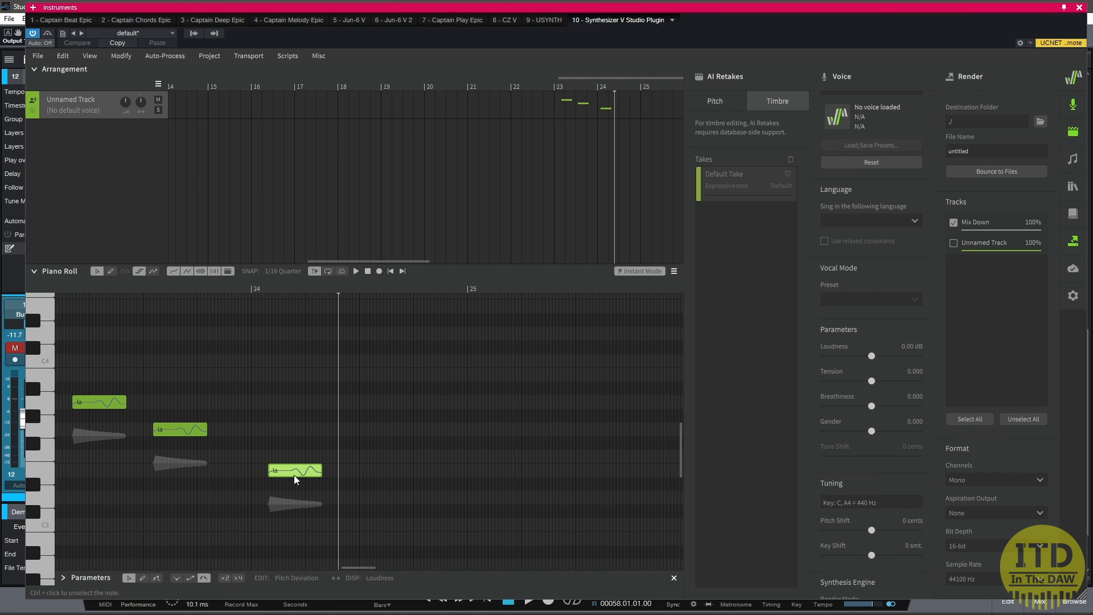
# Close the gaps by moving the third and first notes against the middle one at their original pitches, and play the phrase
pyautogui.moveTo(294, 475); pyautogui.dragTo(237, 476)
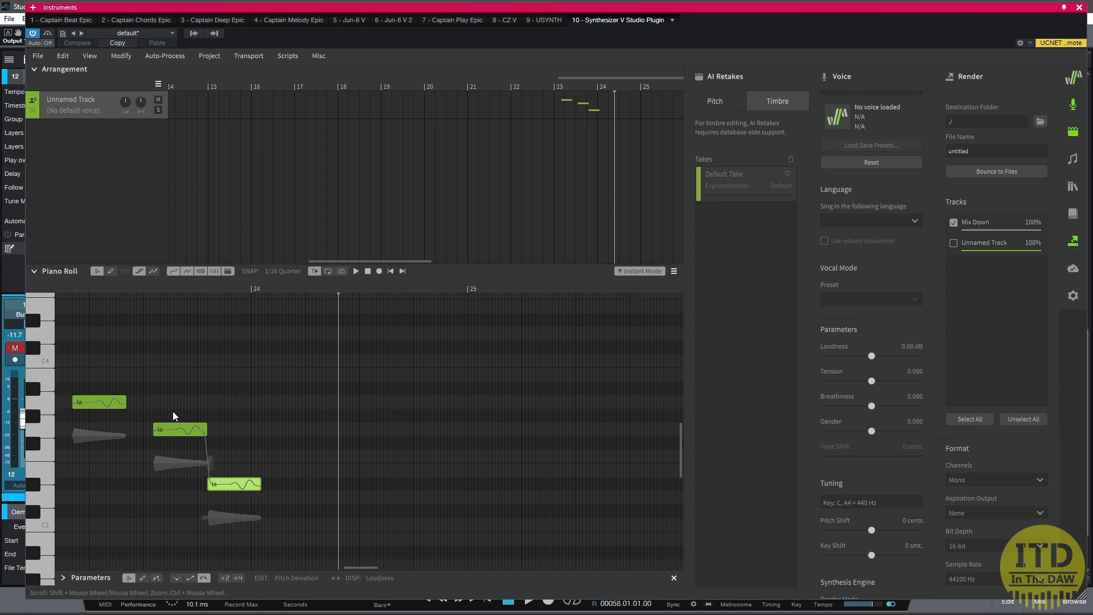
pyautogui.hotkey('ctrl', 'z')
pyautogui.moveTo(288, 474); pyautogui.dragTo(227, 473)
pyautogui.moveTo(111, 404); pyautogui.dragTo(138, 405)
pyautogui.click(83, 286)
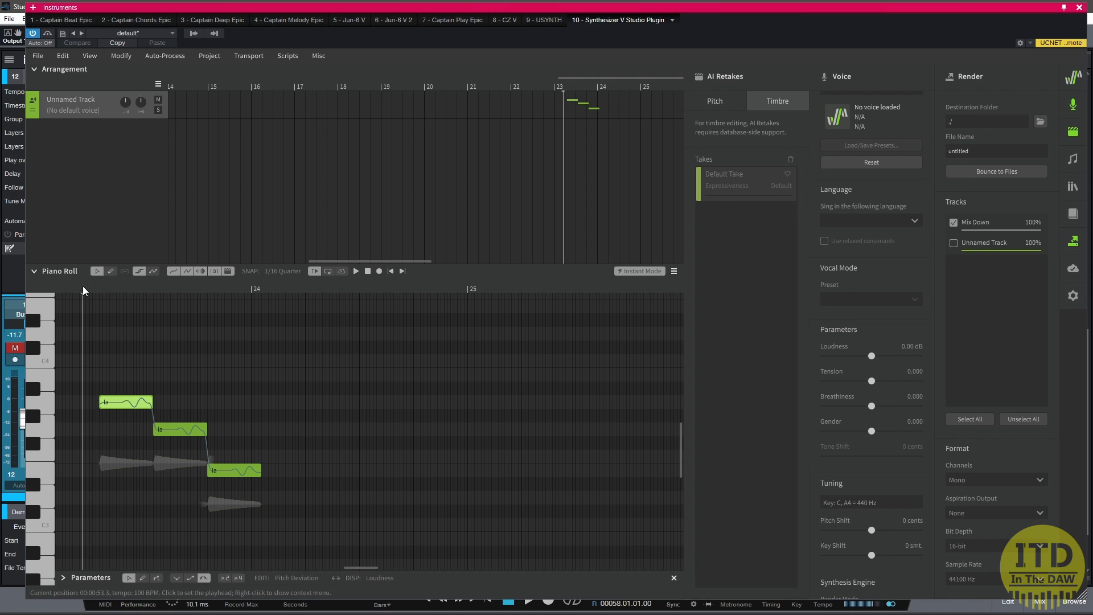
pyautogui.press('space')
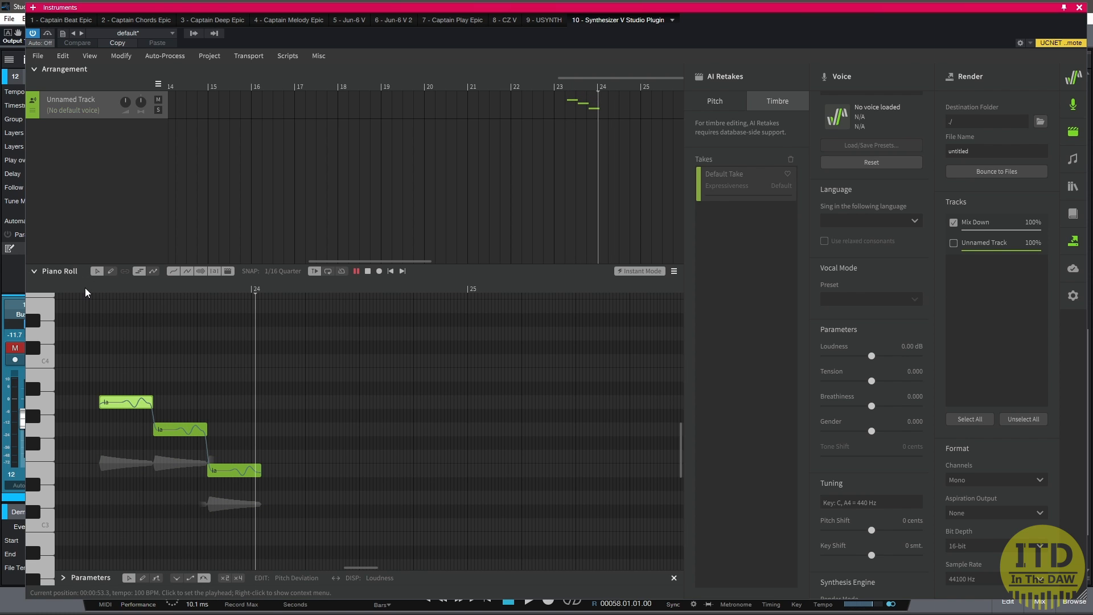
pyautogui.press('space')
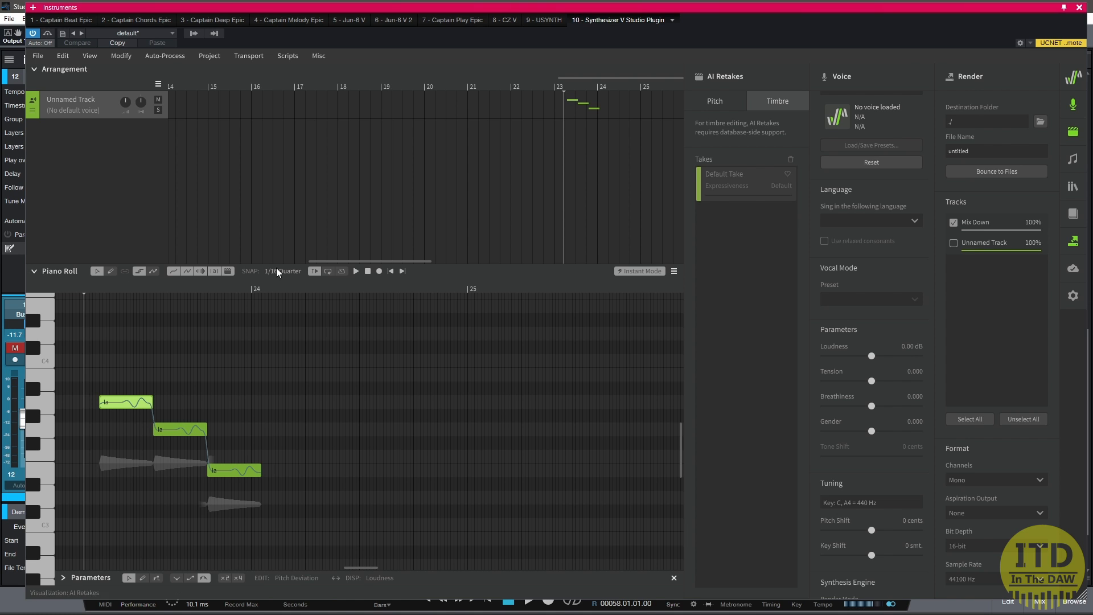
# Hide the Voice, AI Retakes and Render panels and show Natalie's details under License and Updates
pyautogui.click(1074, 105)
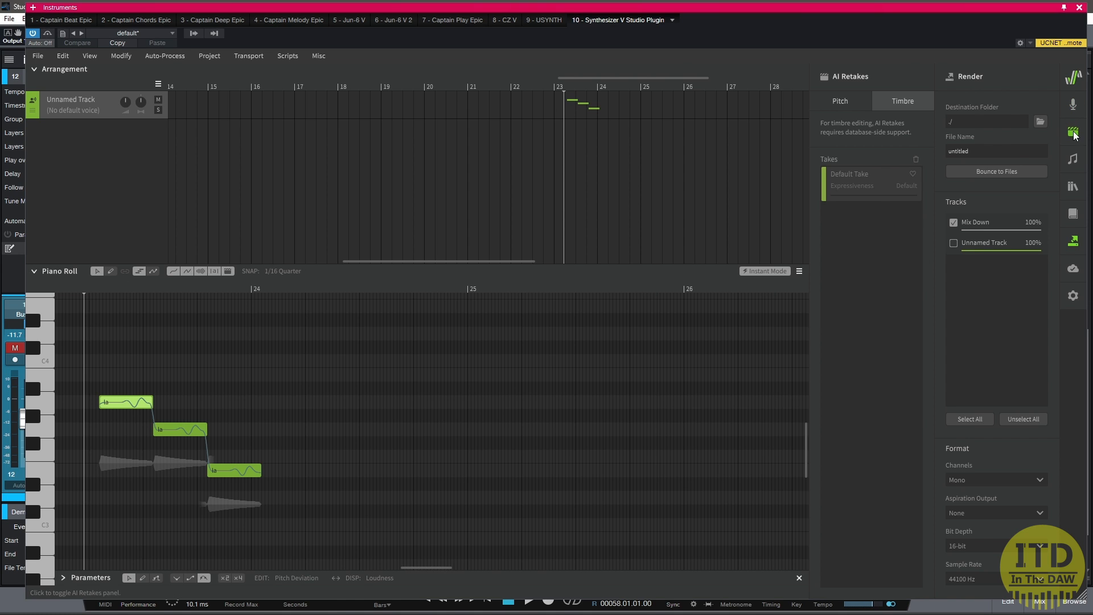
pyautogui.click(1073, 132)
pyautogui.click(1073, 242)
pyautogui.click(1075, 269)
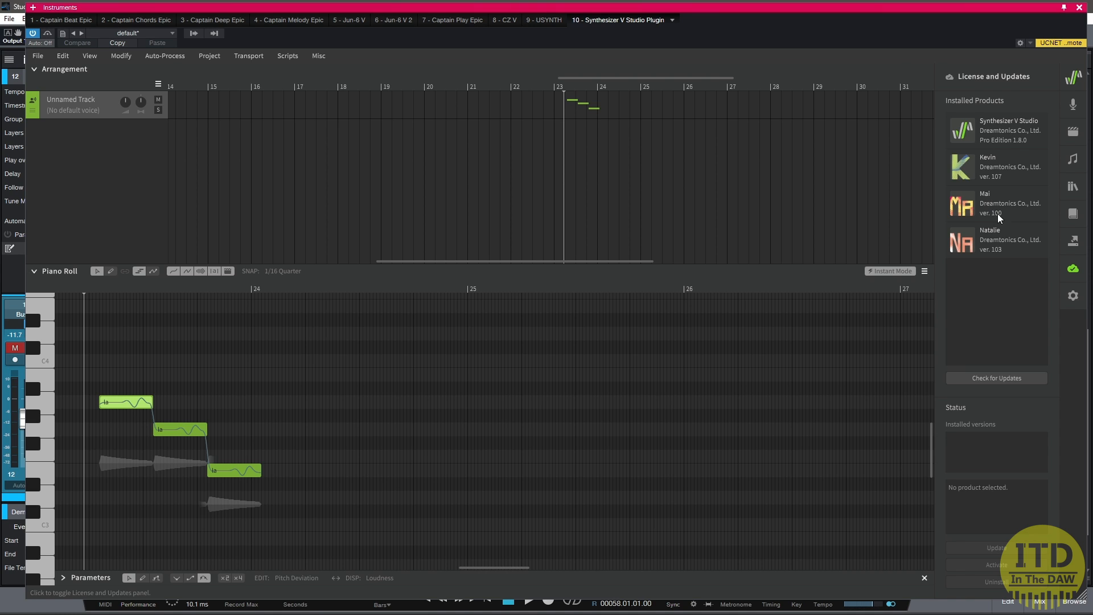
pyautogui.click(966, 248)
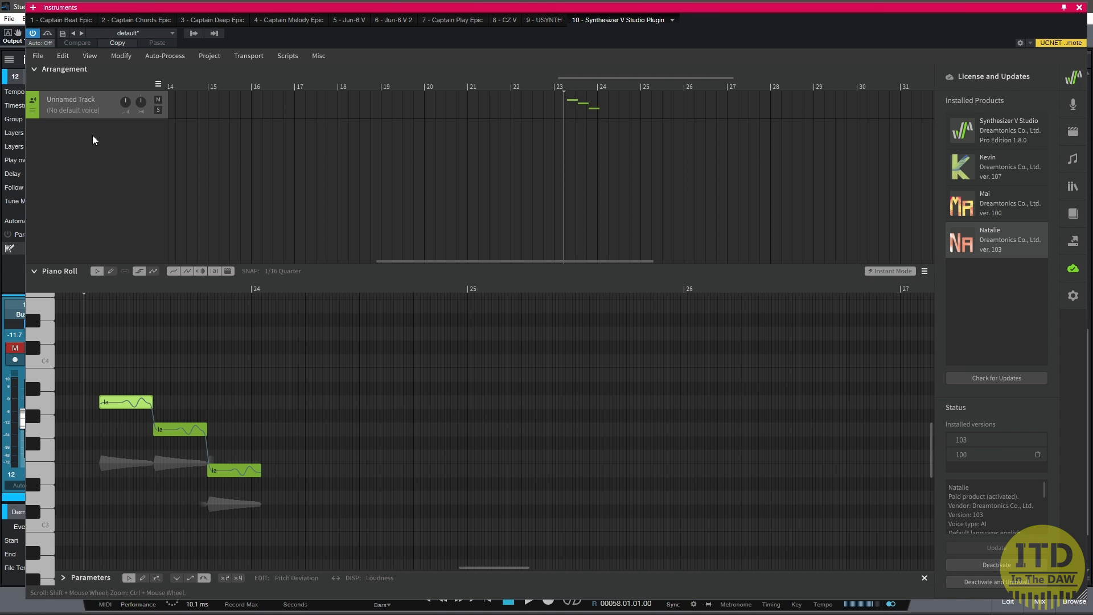
# Assign the Natalie voice to the unnamed track and show the Voice panel
pyautogui.click(57, 112)
pyautogui.click(62, 148)
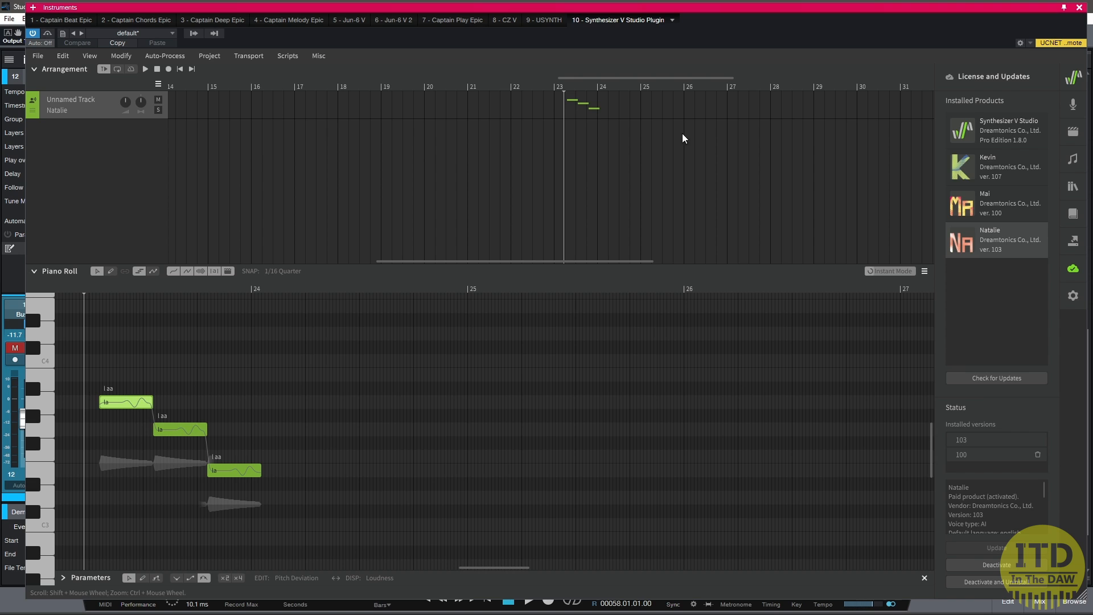
pyautogui.click(1074, 107)
pyautogui.click(1074, 107)
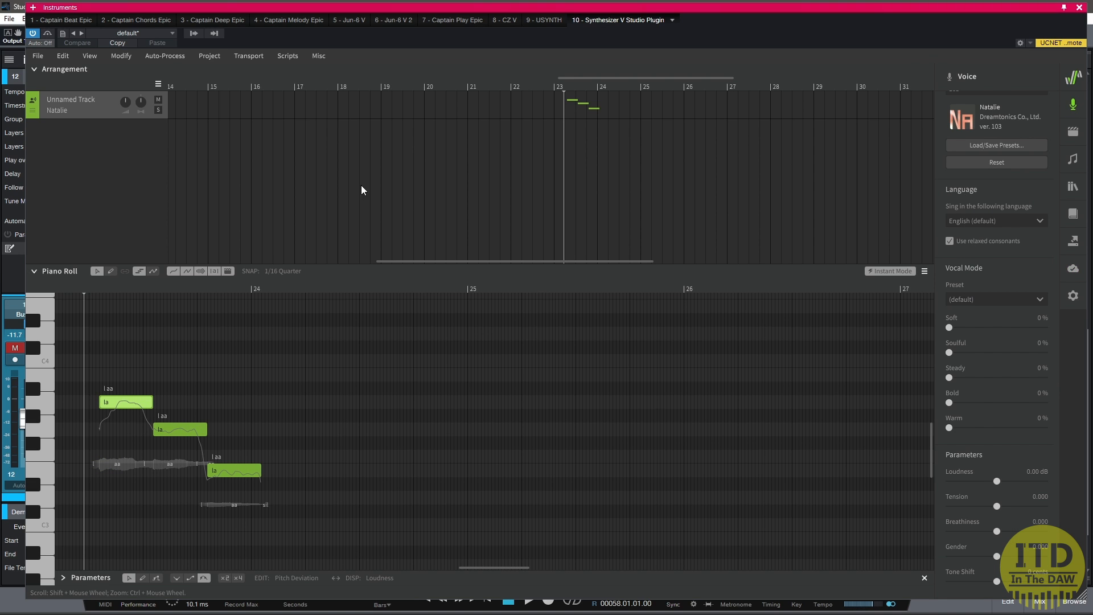
# Switch the track's voice to Kevin and back to Natalie
pyautogui.click(53, 113)
pyautogui.click(56, 122)
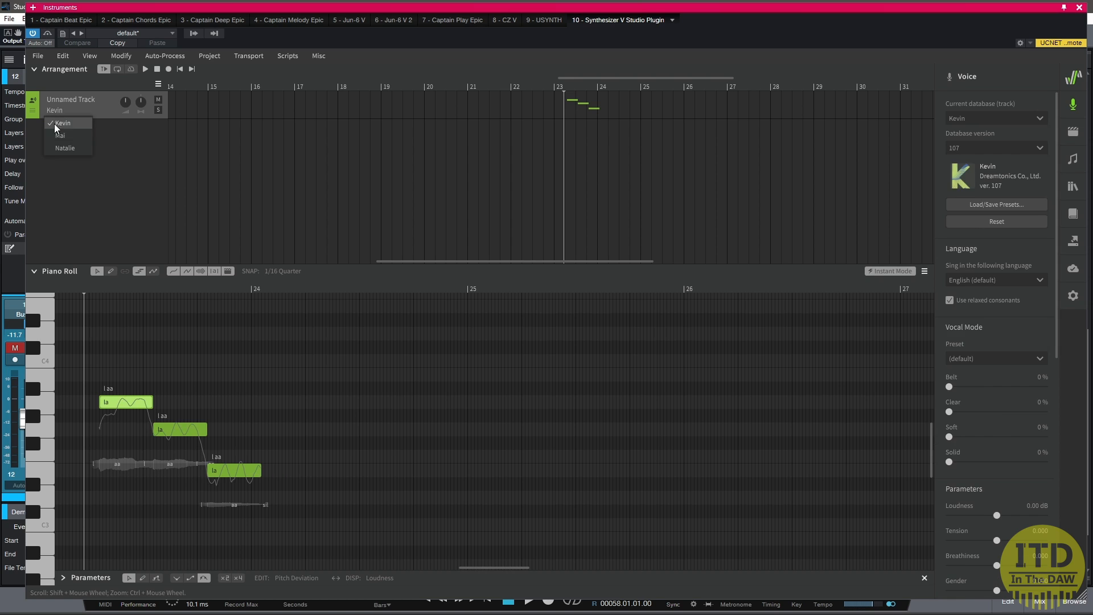
pyautogui.click(56, 112)
pyautogui.click(60, 148)
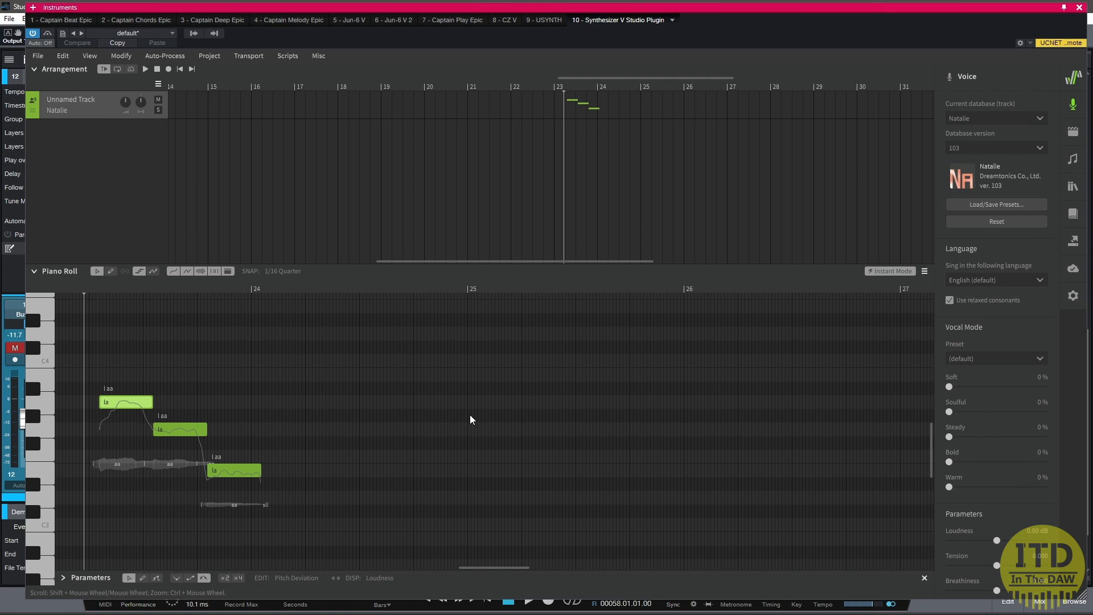
# Check the available singing languages, and collapse the Language, Vocal Mode, Parameters and Tuning sections of the voice settings
pyautogui.click(1028, 281)
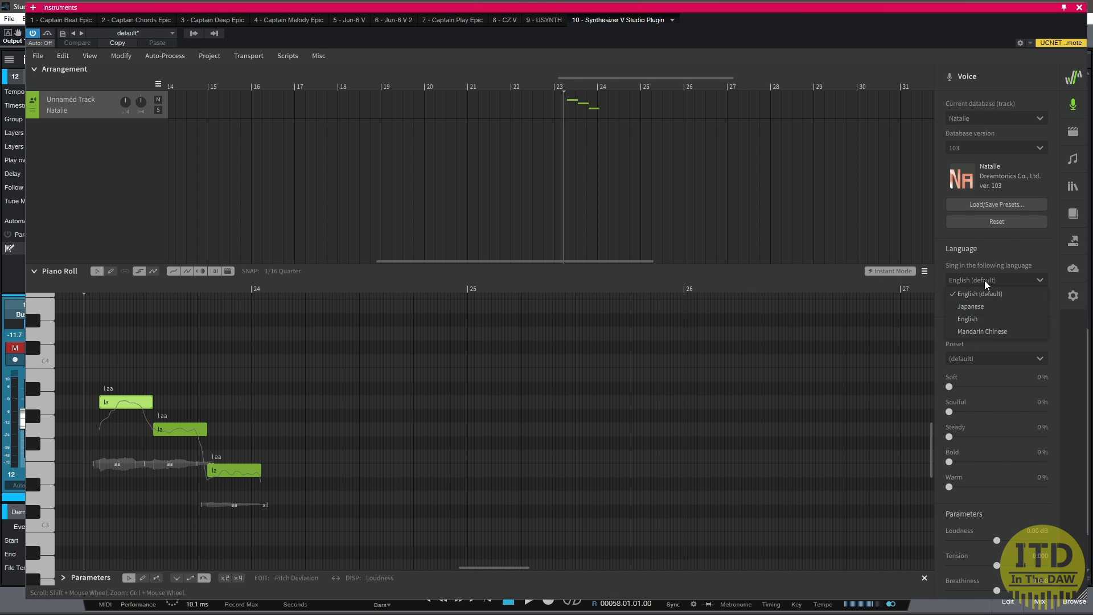
pyautogui.click(992, 246)
pyautogui.click(992, 249)
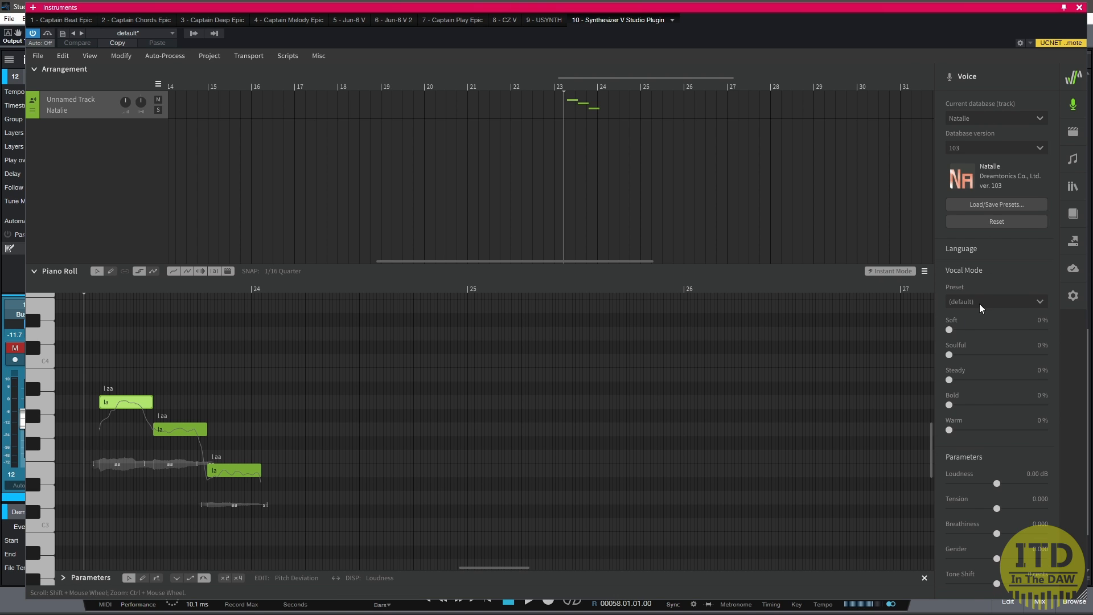
pyautogui.click(965, 272)
pyautogui.click(967, 272)
pyautogui.click(987, 267)
pyautogui.click(979, 293)
pyautogui.click(974, 316)
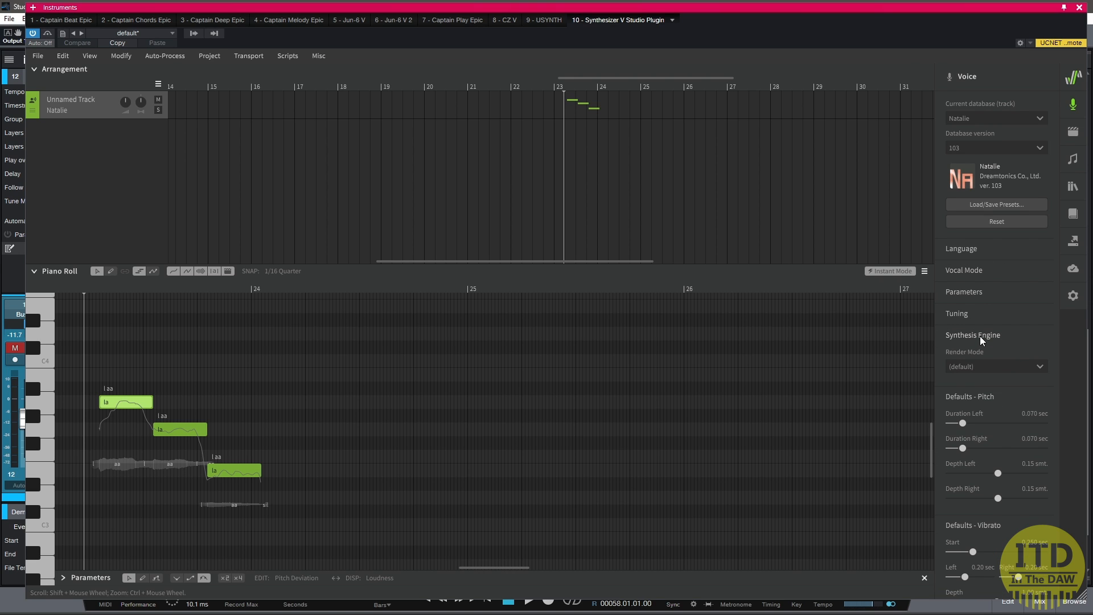
# Collapse the Synthesis Engine section and expand the Vocal Mode and Parameters sections, leaving Tuning collapsed
pyautogui.scroll(-1, 939, 396)
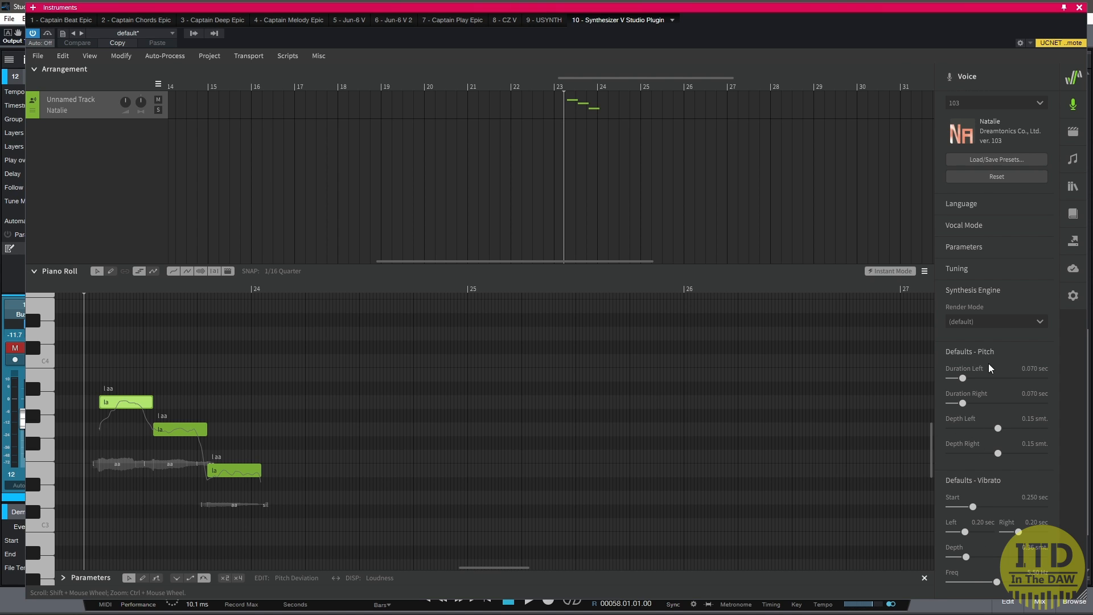
pyautogui.click(966, 290)
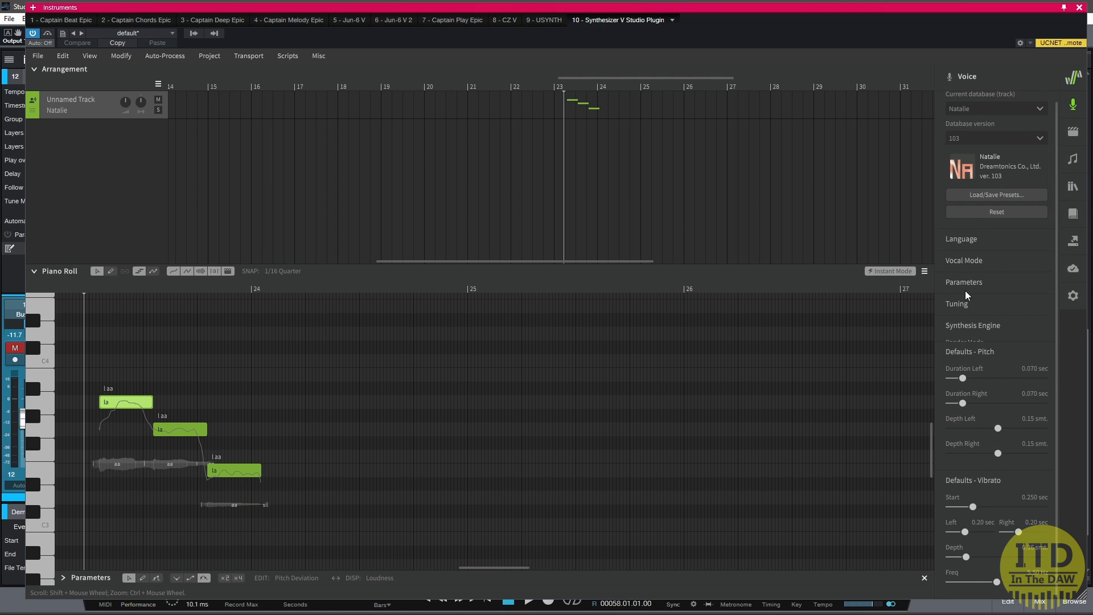
pyautogui.click(958, 308)
pyautogui.click(975, 248)
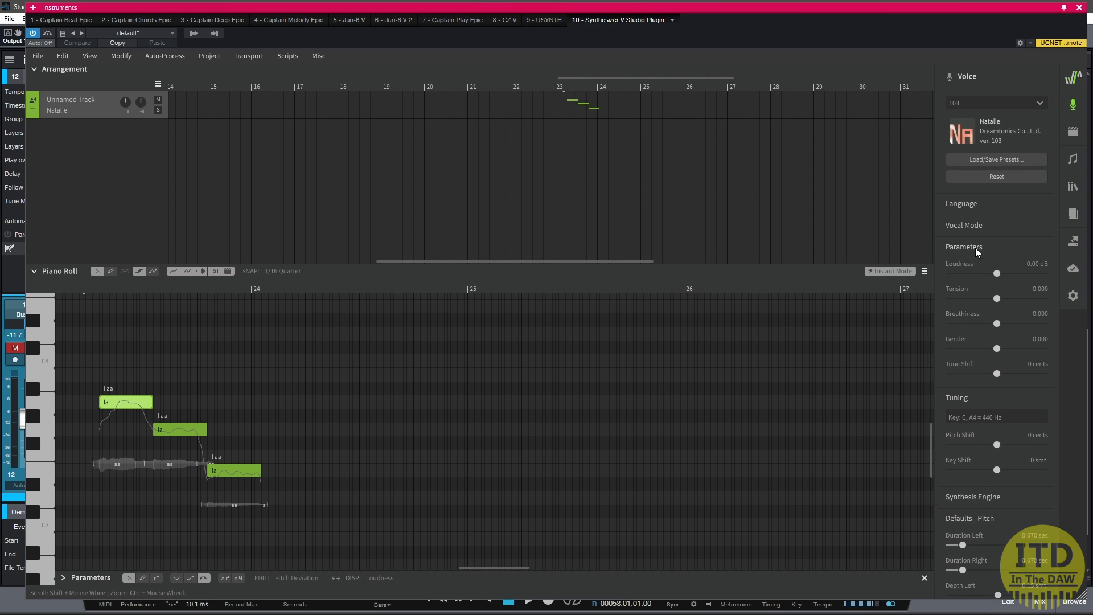
pyautogui.click(971, 401)
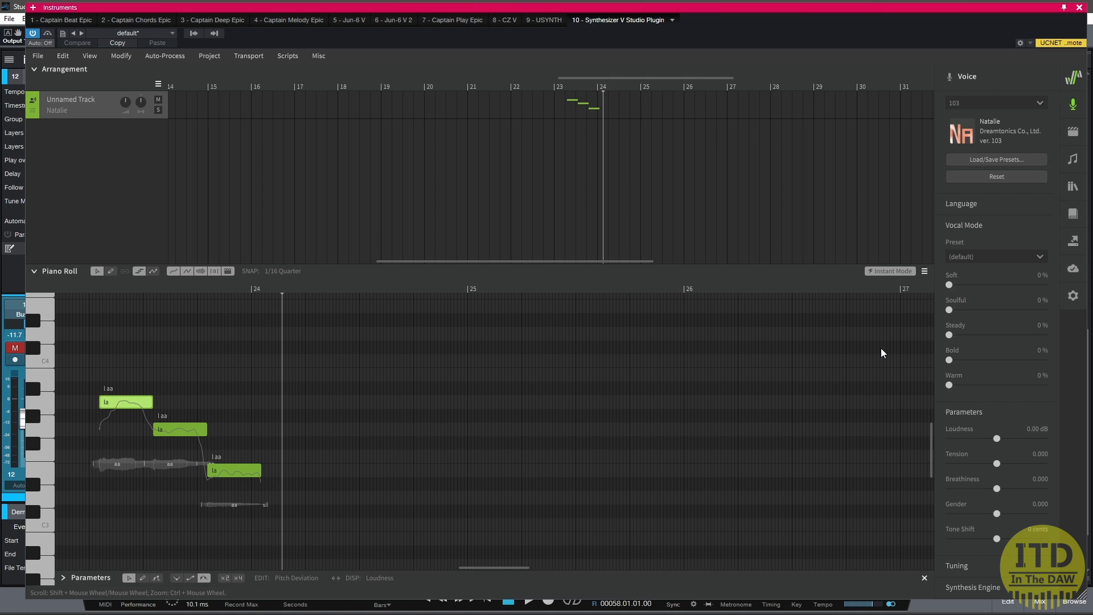
# Play the phrase with the default vocal mode, and again with Soft set to 95%
pyautogui.doubleClick(90, 290)
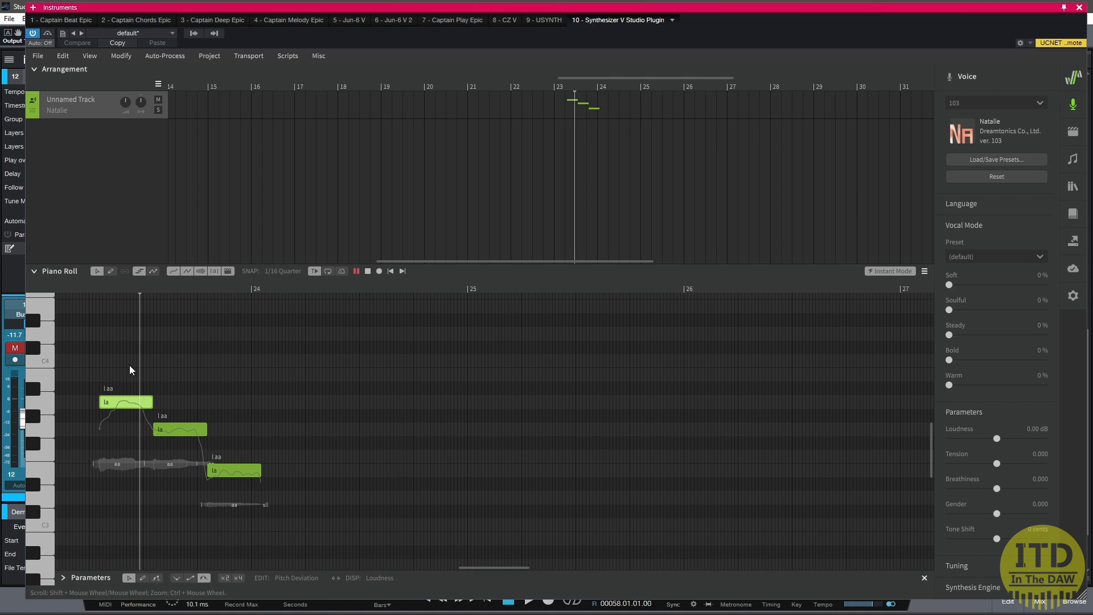
pyautogui.press('space')
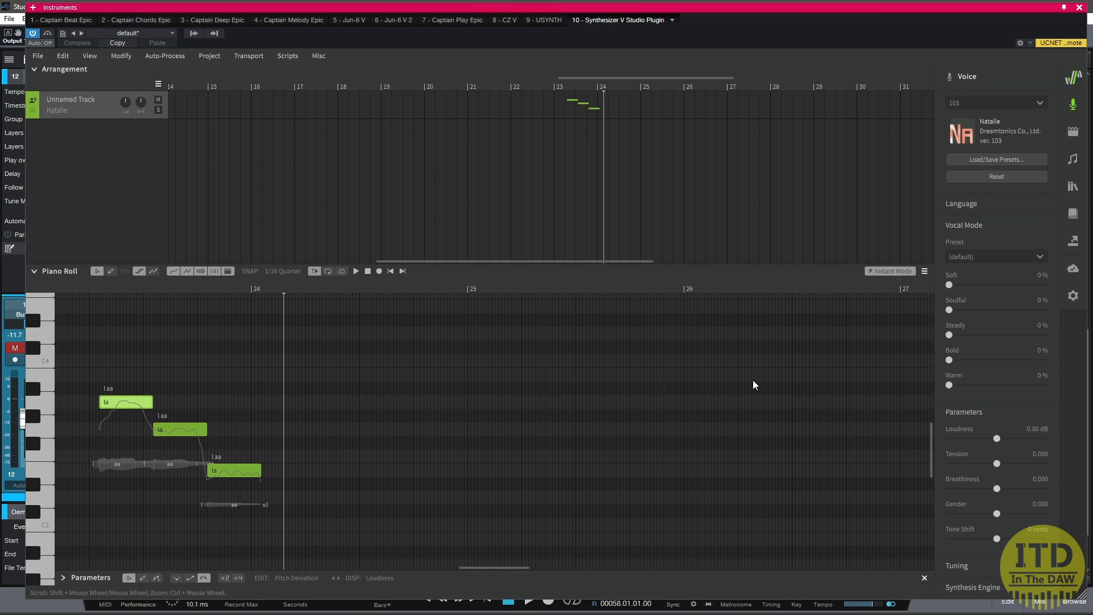
pyautogui.moveTo(987, 284); pyautogui.dragTo(1010, 286)
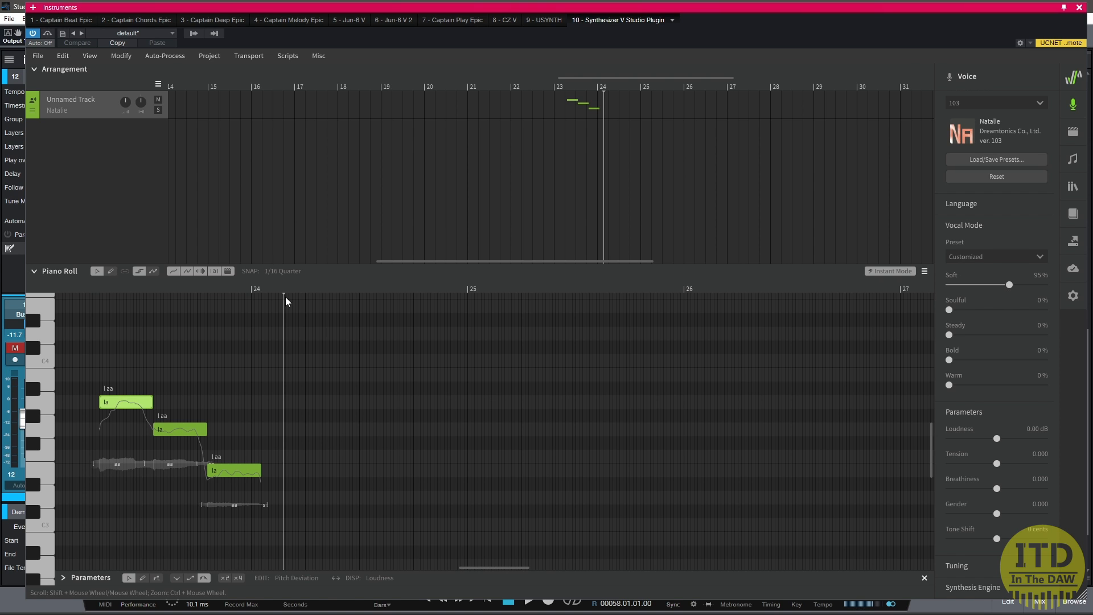
pyautogui.doubleClick(96, 284)
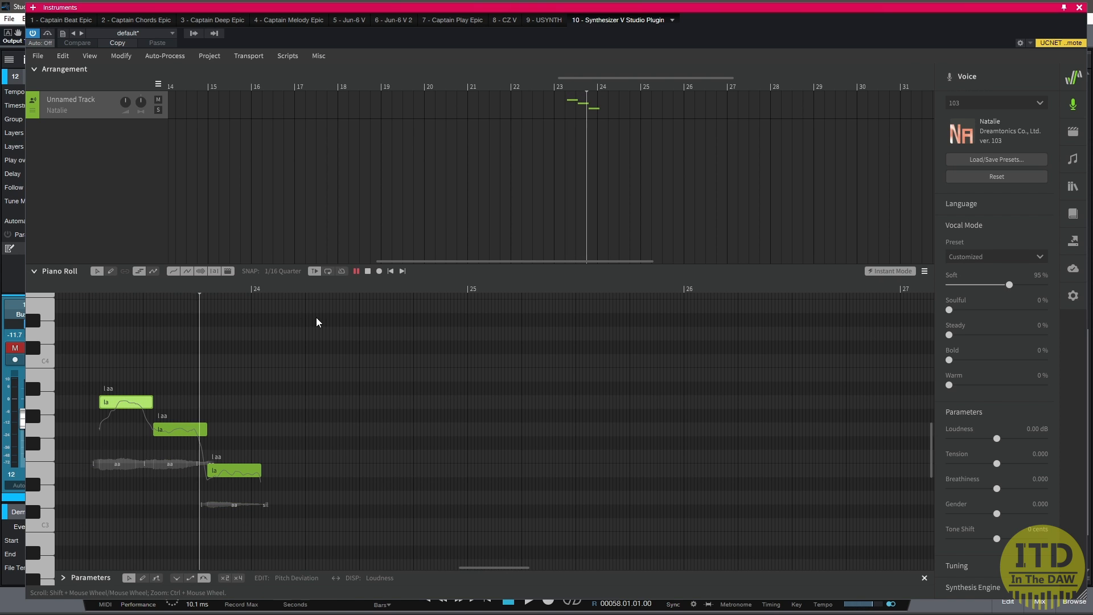
# Return Soft to 0%, set Soulful to 100%, and play the phrase
pyautogui.moveTo(1009, 285); pyautogui.dragTo(1015, 312)
pyautogui.doubleClick(96, 289)
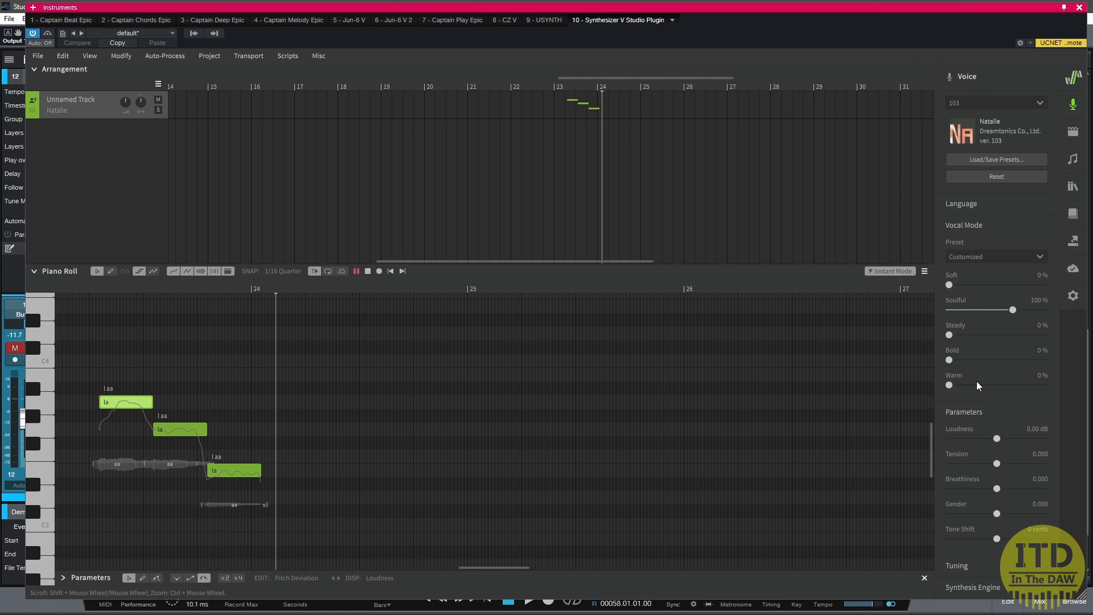
# Set the Warm vocal mode to 125%, return Soulful to 0%, and play the phrase
pyautogui.moveTo(949, 385); pyautogui.dragTo(1029, 388)
pyautogui.moveTo(1012, 310); pyautogui.dragTo(896, 317)
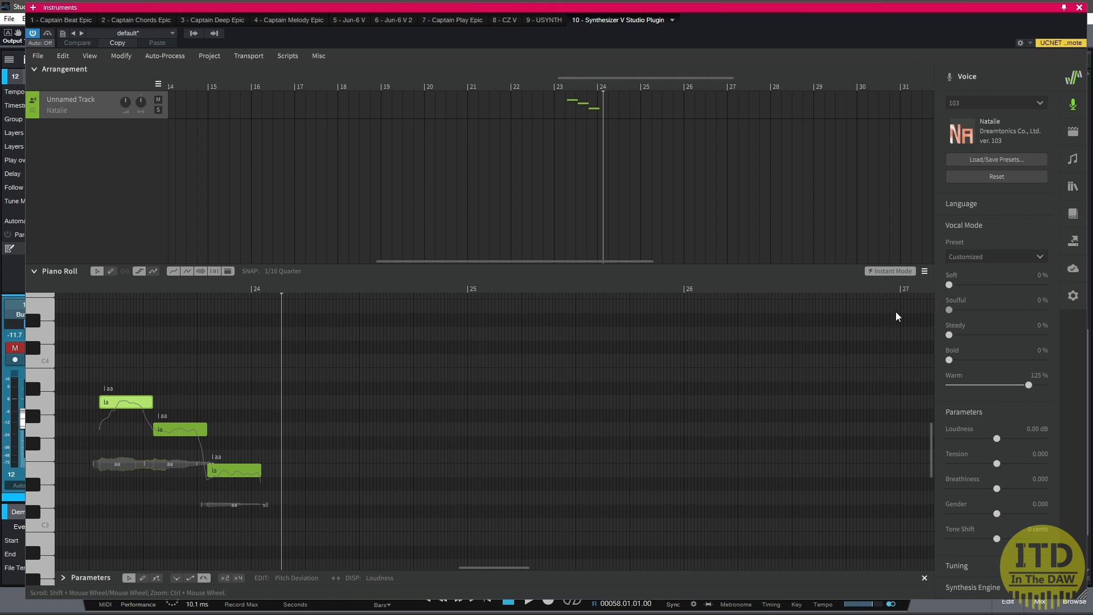
pyautogui.doubleClick(91, 289)
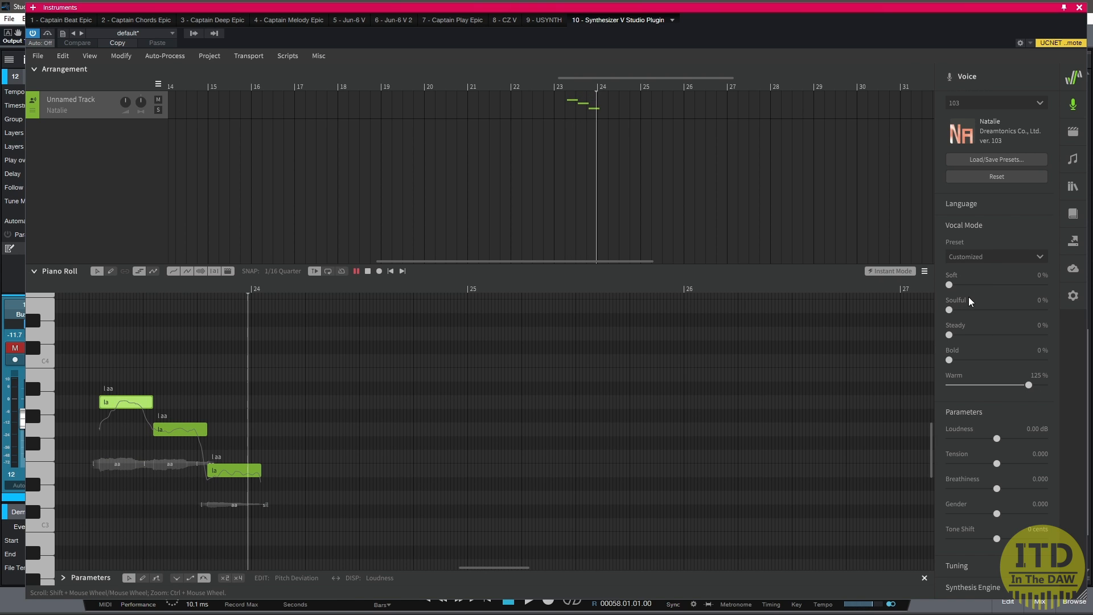
# Set the Soft vocal mode to 95%, Warm to 45% and Tension to -0.430
pyautogui.click(978, 285)
pyautogui.moveTo(1009, 285); pyautogui.dragTo(1009, 289)
pyautogui.click(977, 384)
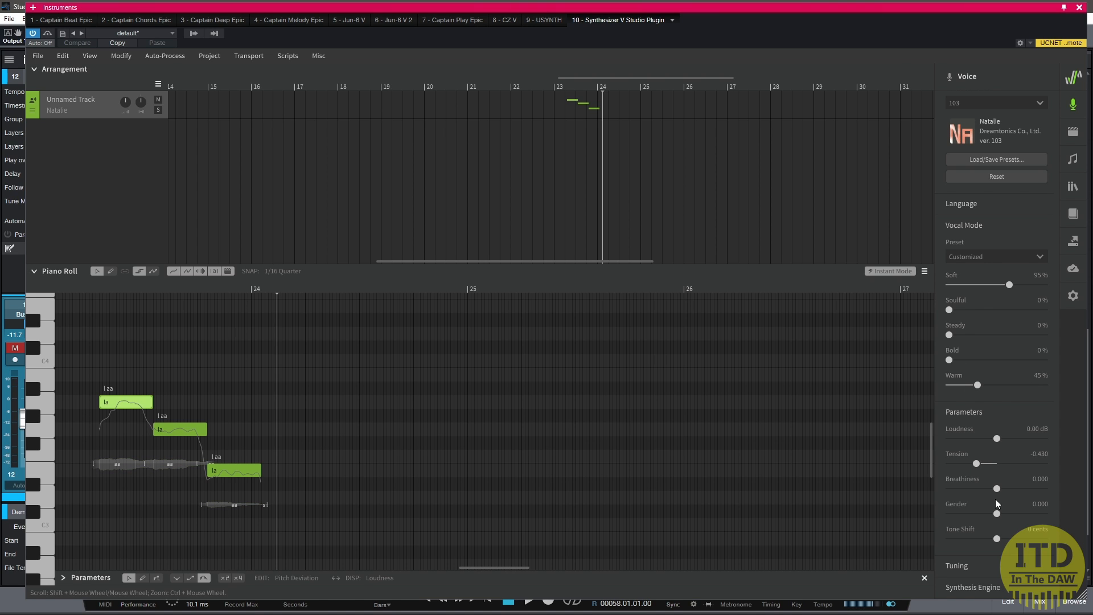
# Set Breathiness to 0.250 and play the phrase
pyautogui.moveTo(996, 488); pyautogui.dragTo(1006, 489)
pyautogui.click(81, 288)
pyautogui.press('space')
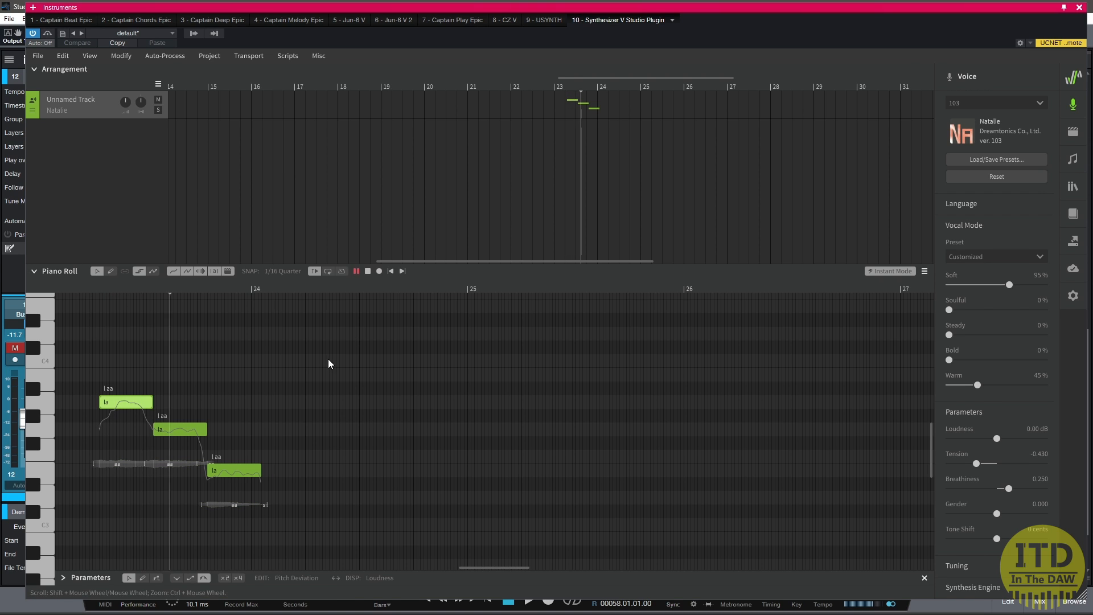
pyautogui.press('space')
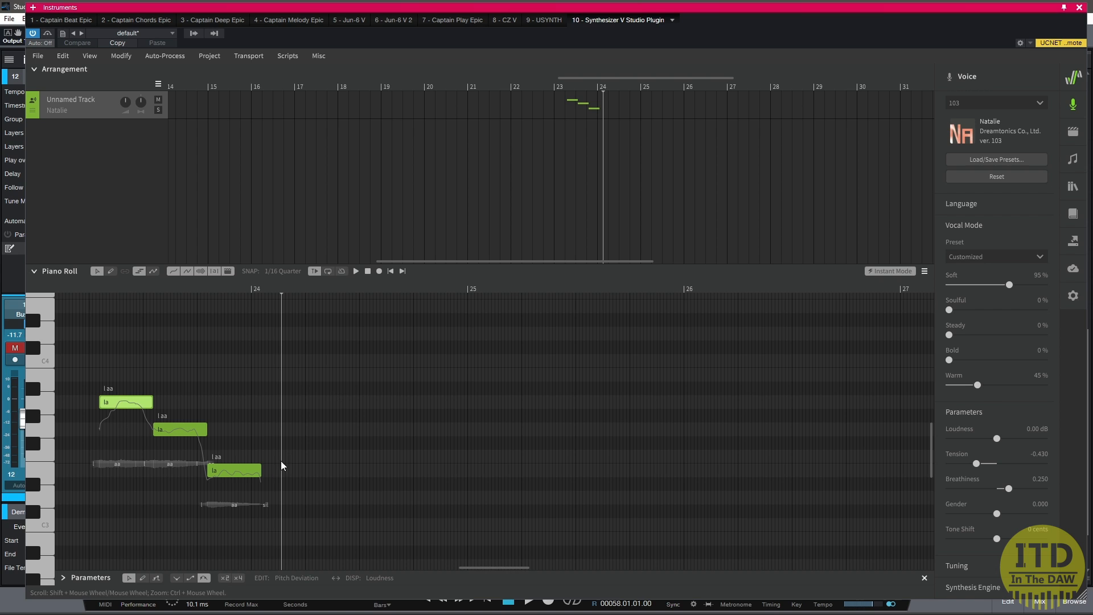
# Lengthen the last note of the phrase and play it again
pyautogui.moveTo(261, 474); pyautogui.dragTo(282, 475)
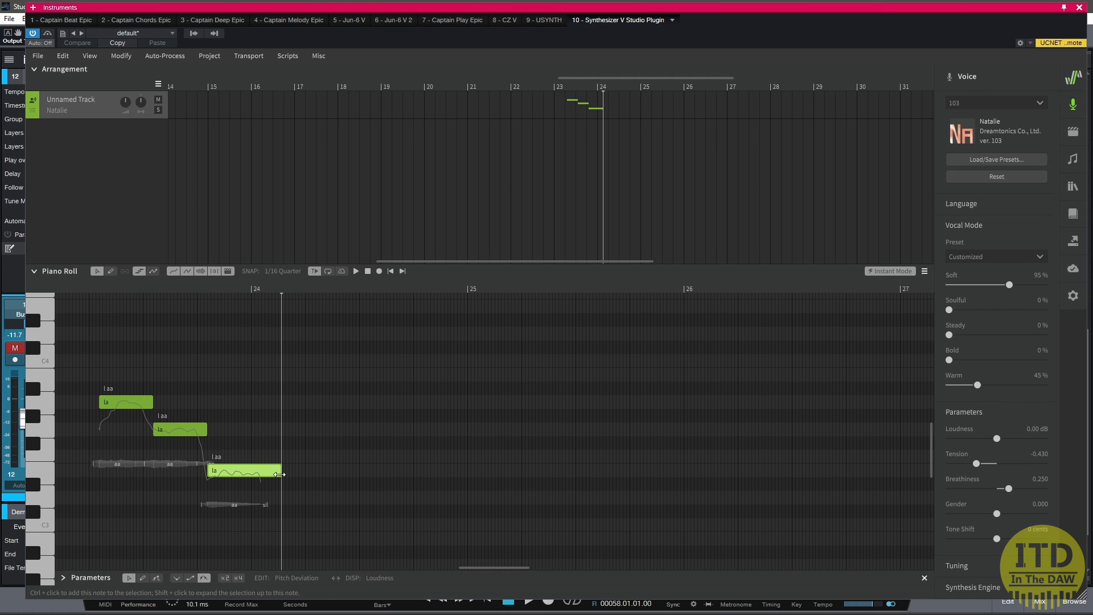
pyautogui.click(70, 289)
pyautogui.press('space')
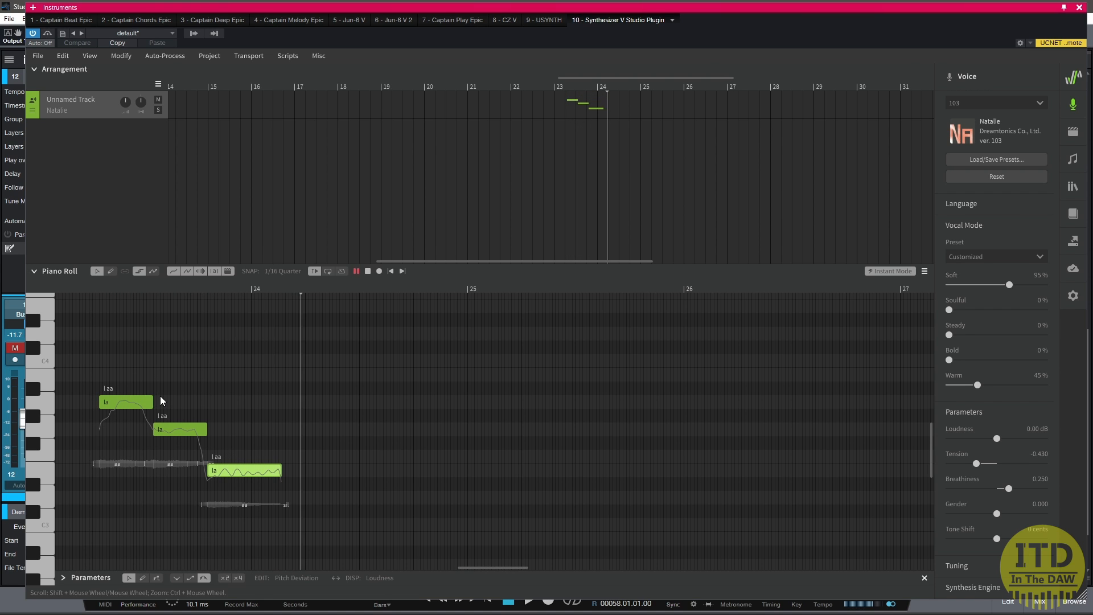
pyautogui.press('space')
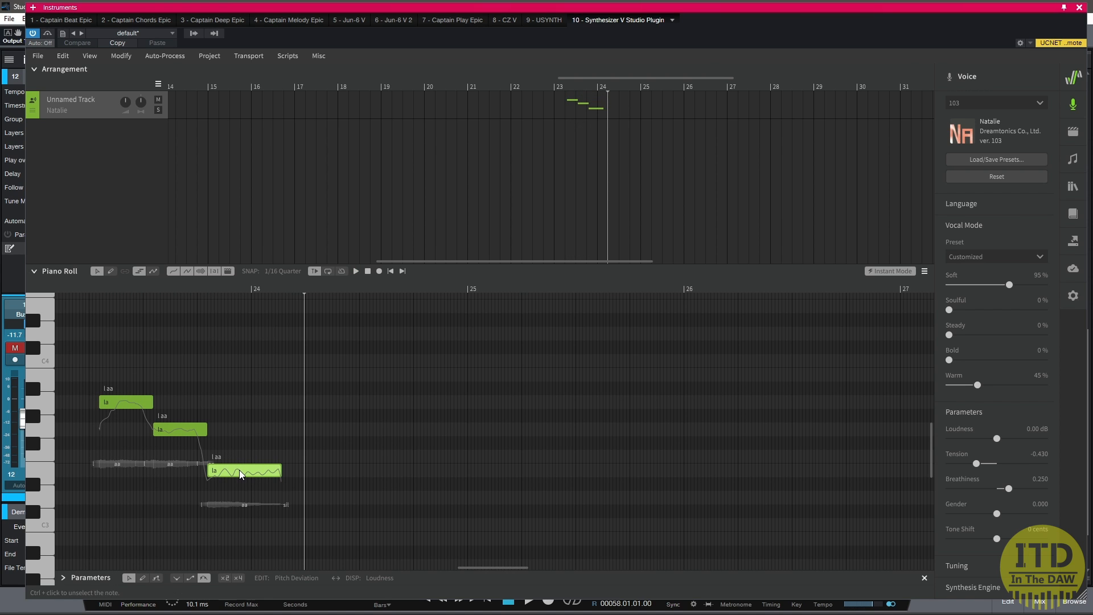
# Replace the three notes with a new phrase of three adjoining, descending notes starting shortly before bar 23
pyautogui.moveTo(359, 538); pyautogui.dragTo(107, 376)
pyautogui.press('Delete')
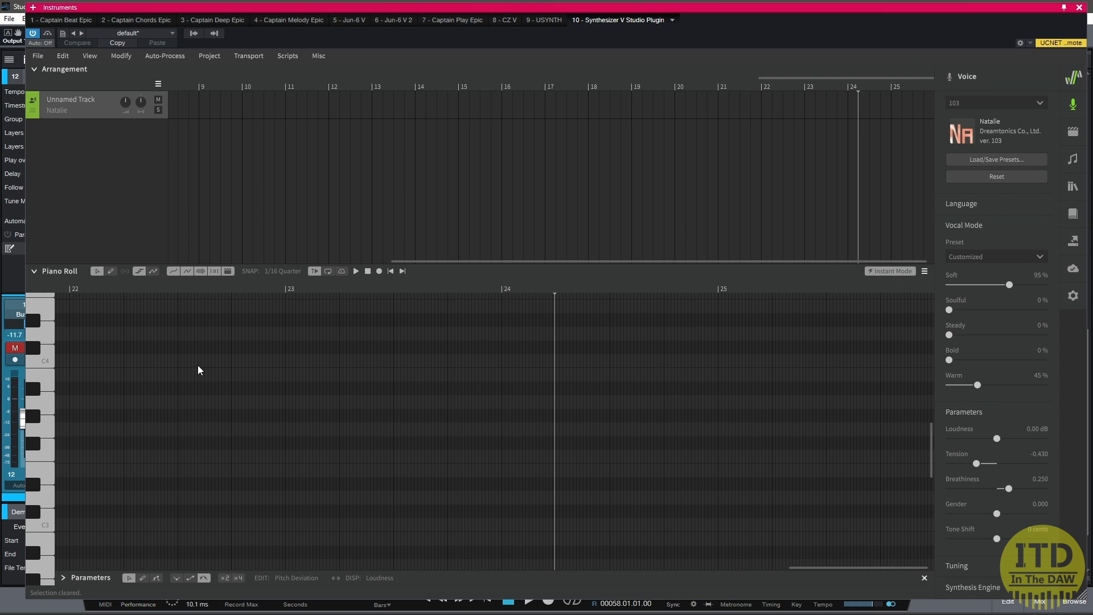
pyautogui.doubleClick(216, 403)
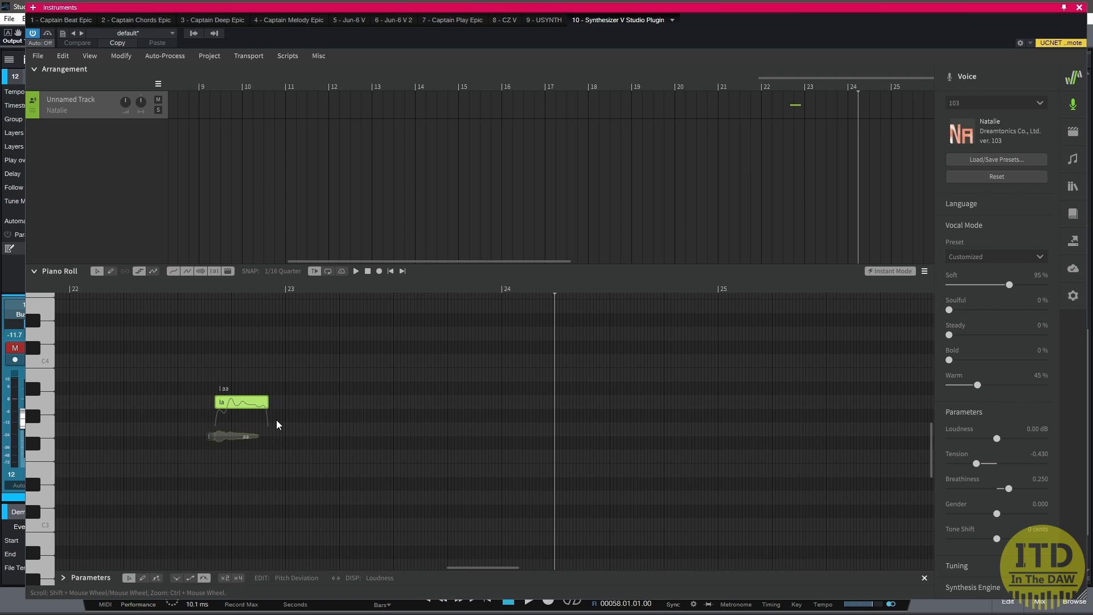
pyautogui.doubleClick(277, 416)
pyautogui.doubleClick(350, 444)
pyautogui.moveTo(298, 418); pyautogui.dragTo(292, 418)
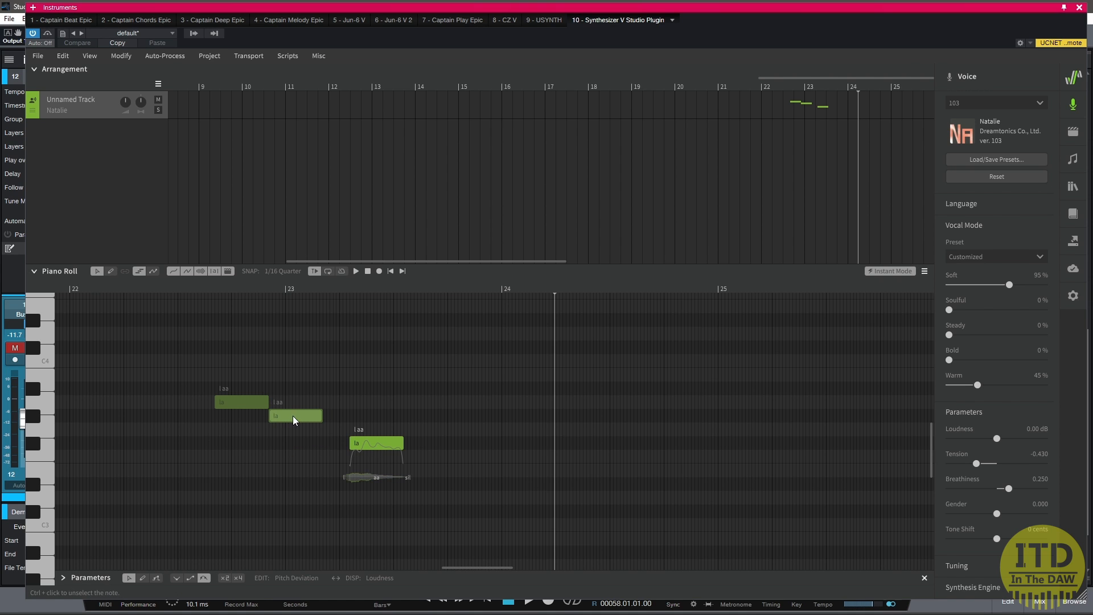
pyautogui.moveTo(360, 443); pyautogui.dragTo(340, 445)
# Play the new three-note phrase from just before its first note
pyautogui.click(190, 288)
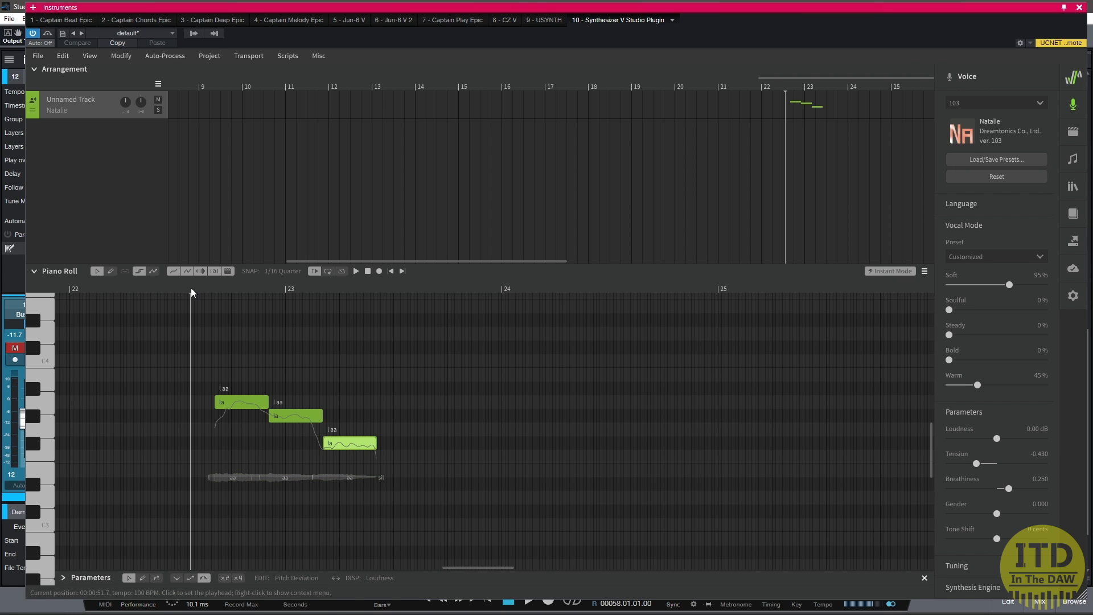
pyautogui.press('space')
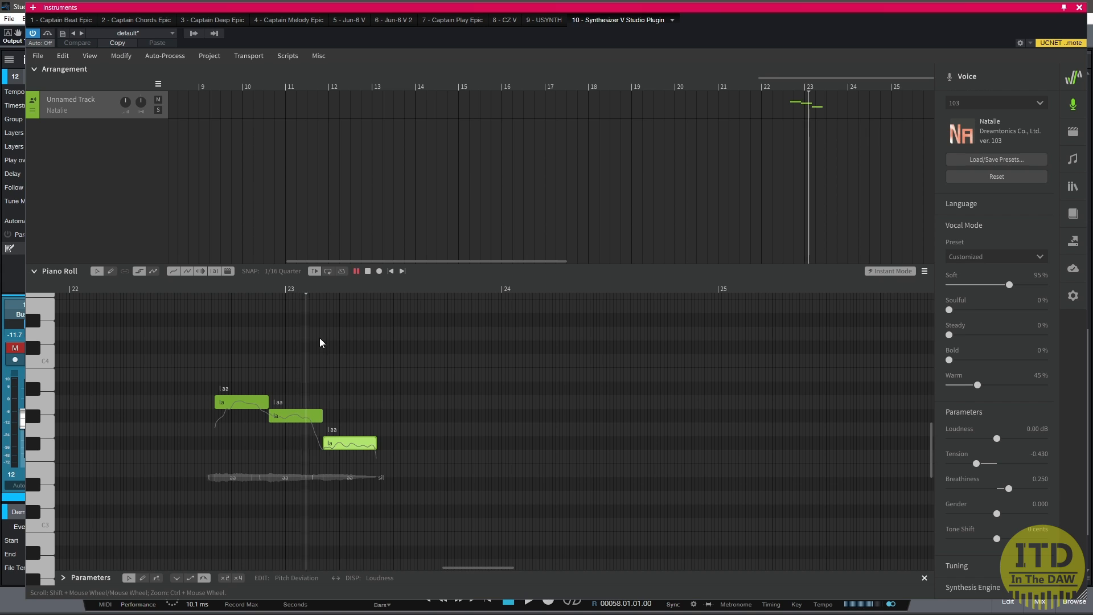
pyautogui.press('space')
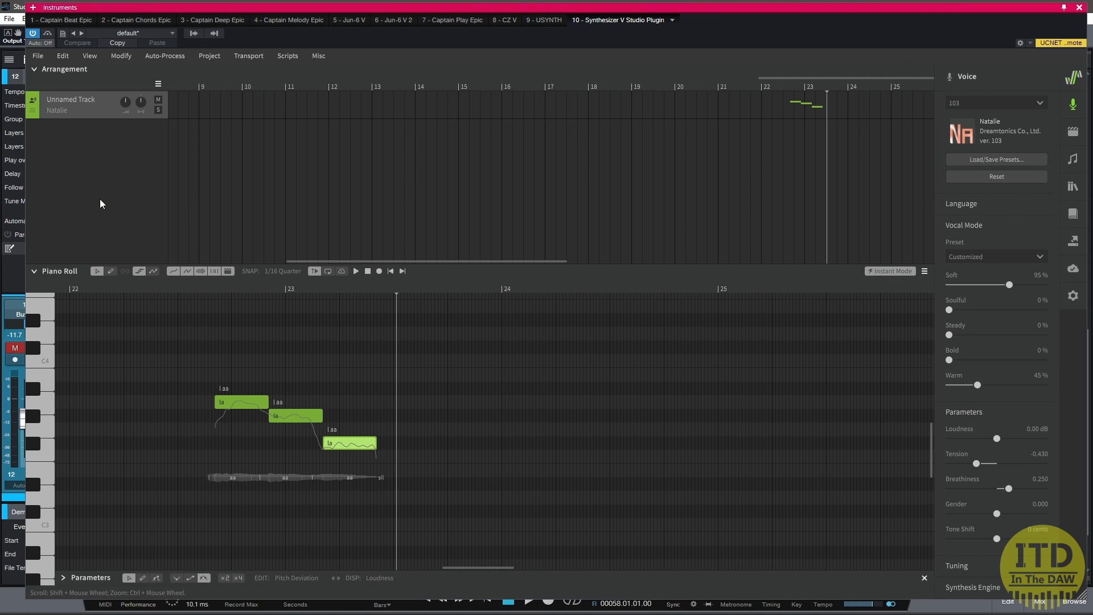
# Import a MIDI file with Track 1 selected, choosing to process the imported project manually
pyautogui.rightClick(102, 185)
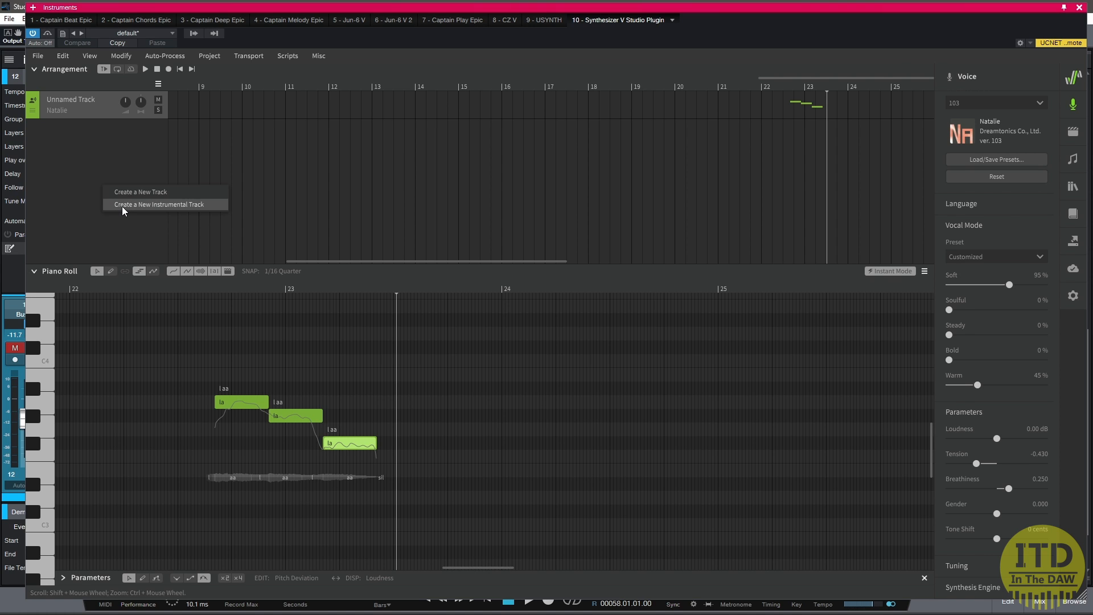
pyautogui.click(105, 154)
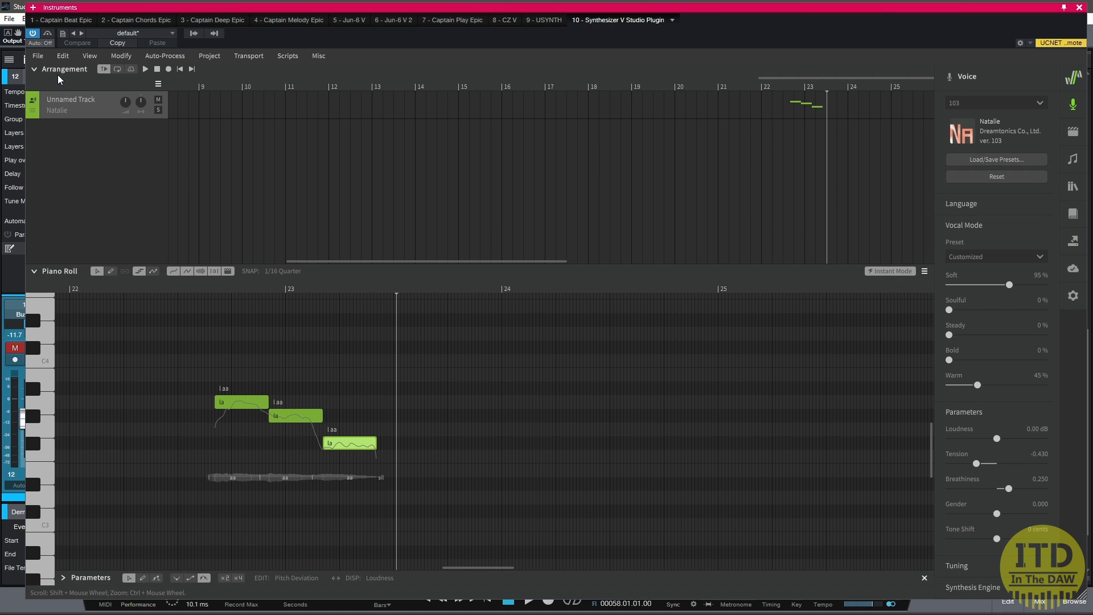
pyautogui.click(36, 57)
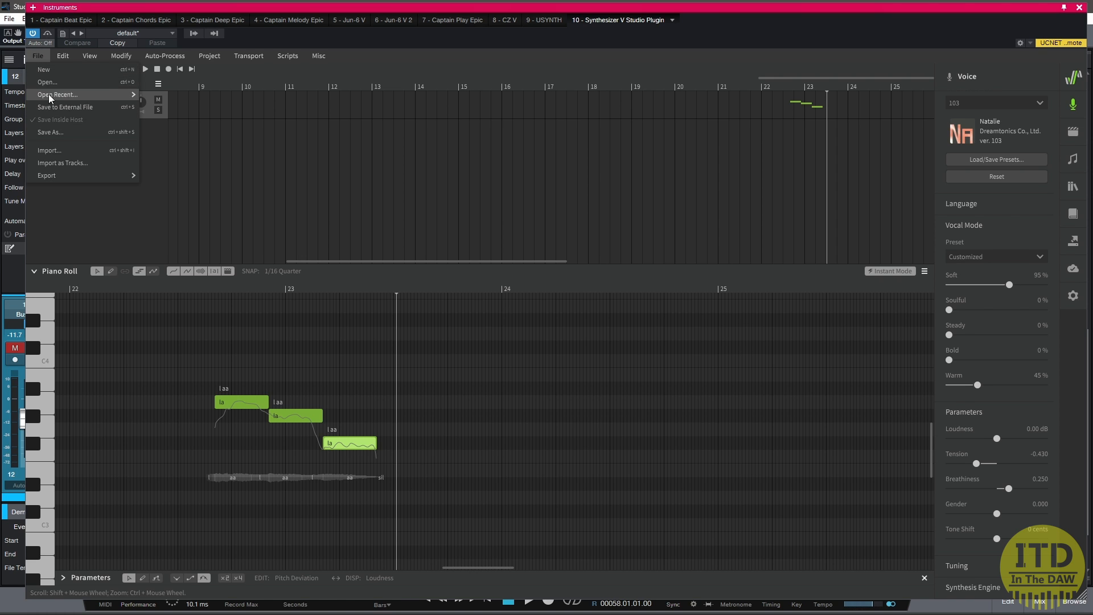
pyautogui.click(60, 152)
pyautogui.click(565, 332)
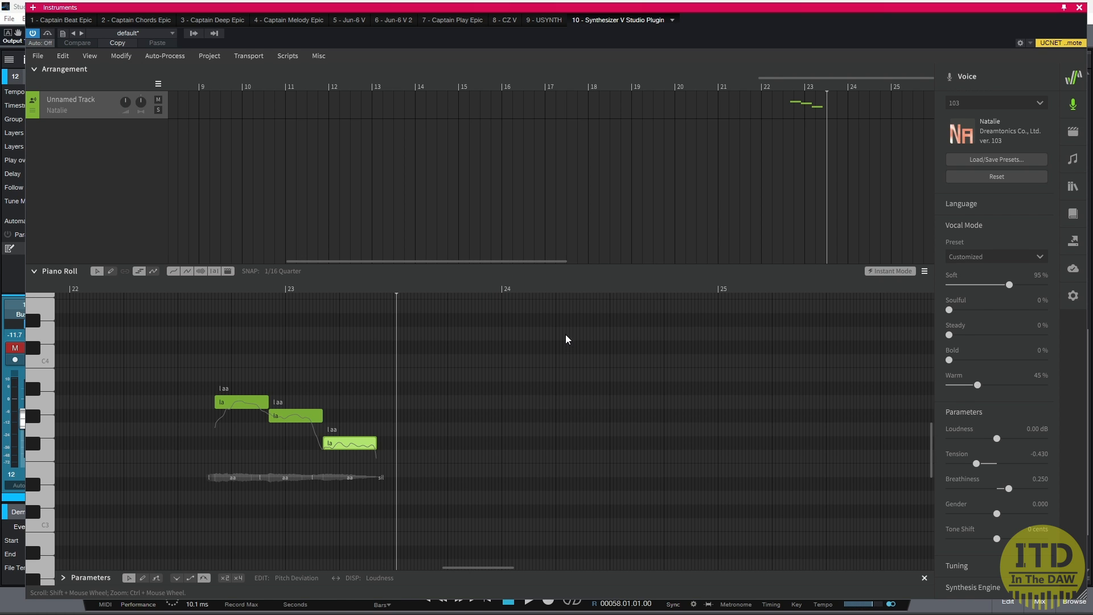
pyautogui.doubleClick(148, 200)
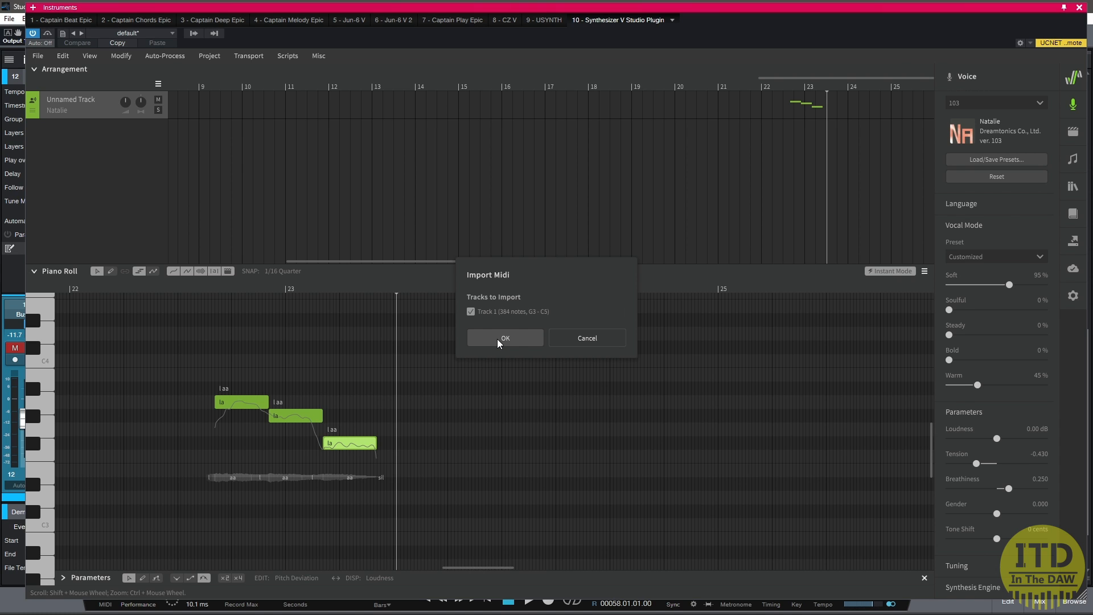
pyautogui.click(497, 339)
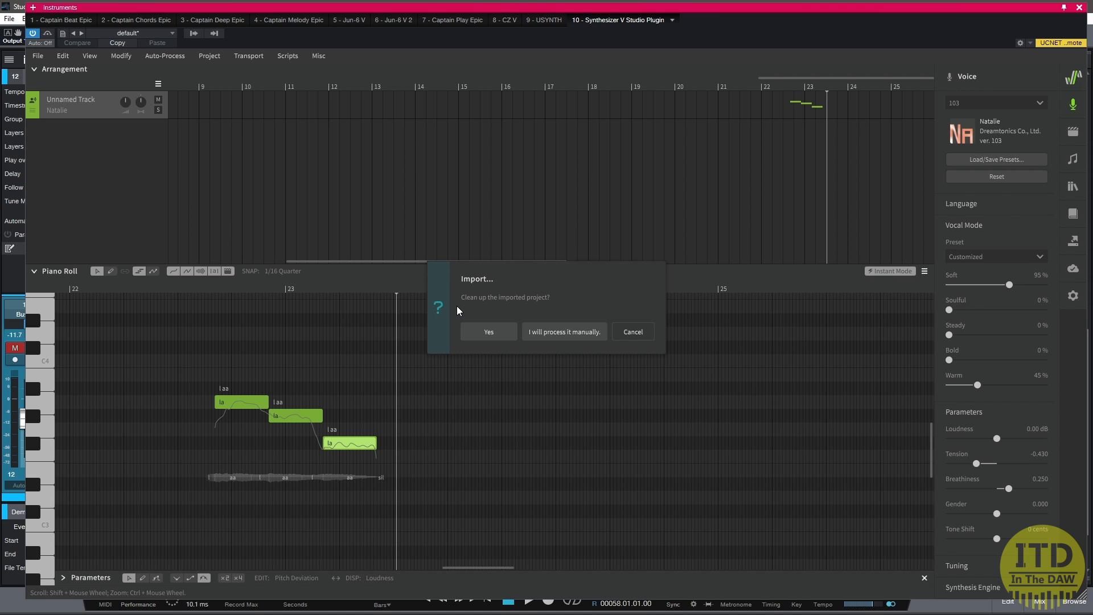
pyautogui.click(551, 338)
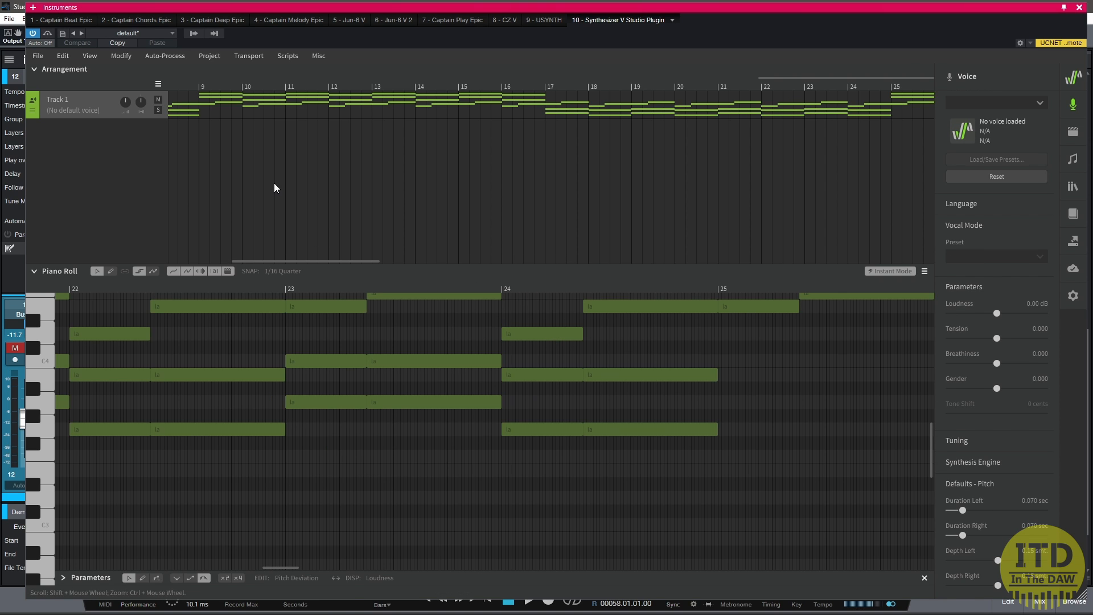
# Synchronize the imported project's tempo with the host
pyautogui.hscroll(-5, 300, 165)
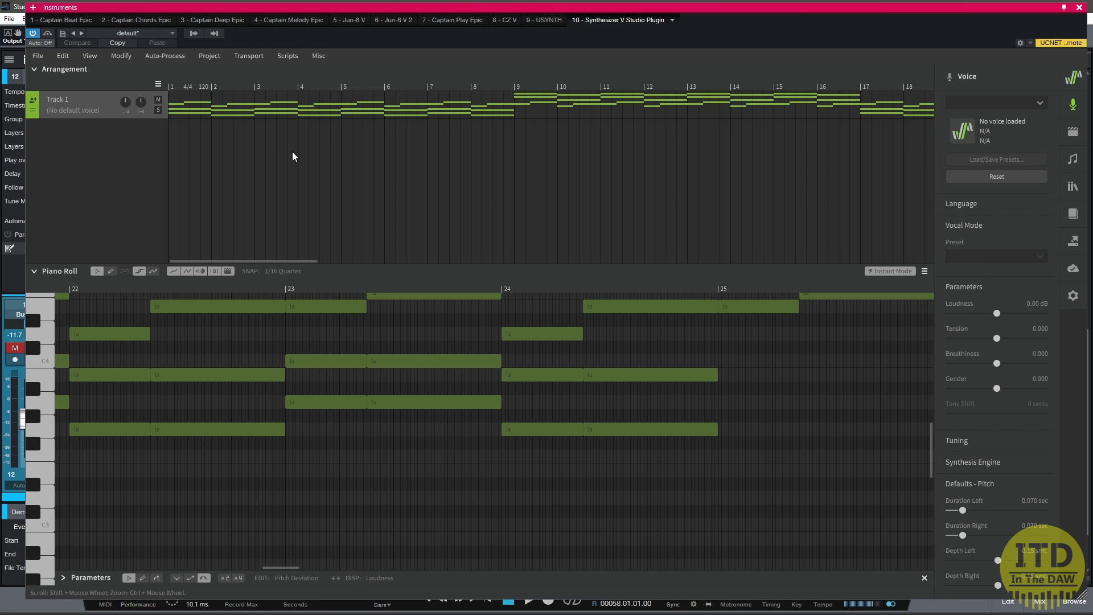
pyautogui.rightClick(202, 71)
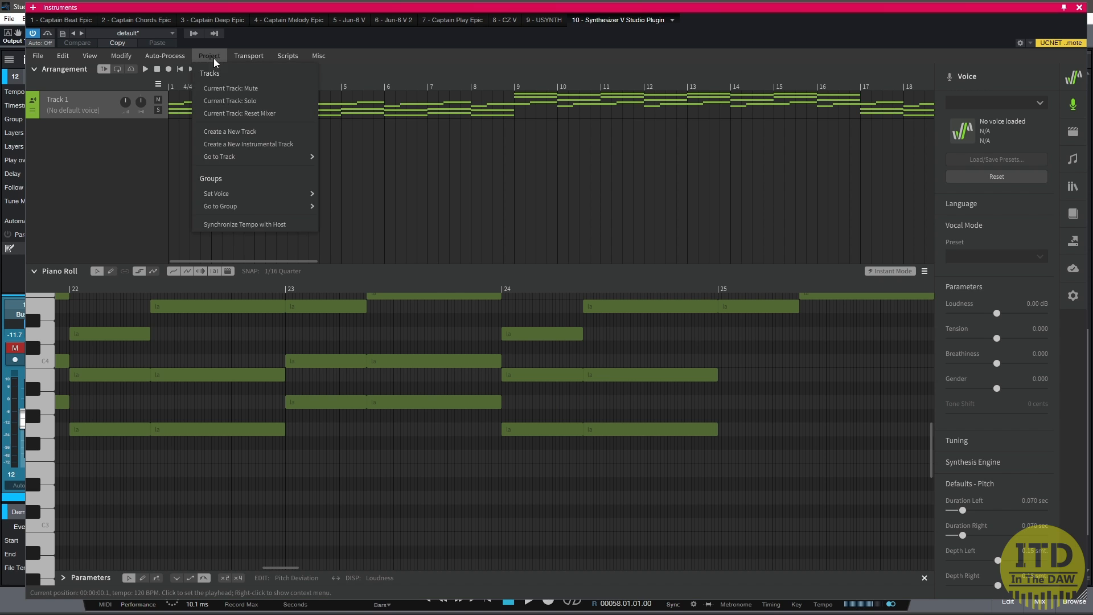
pyautogui.click(235, 223)
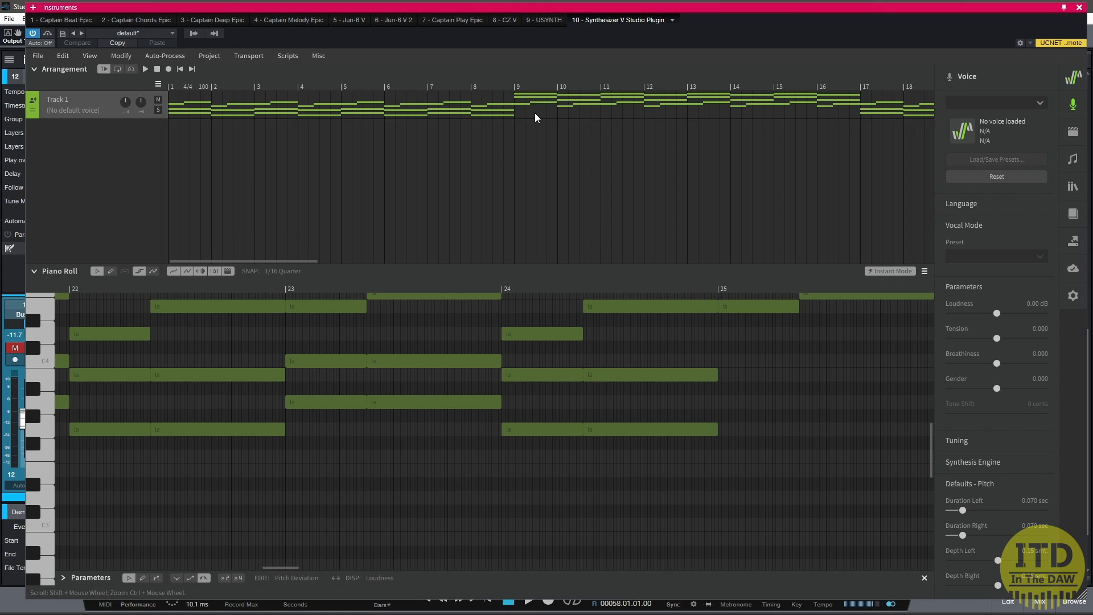
# Place the playhead just before bar 9 and create a new track named Vox
pyautogui.click(511, 84)
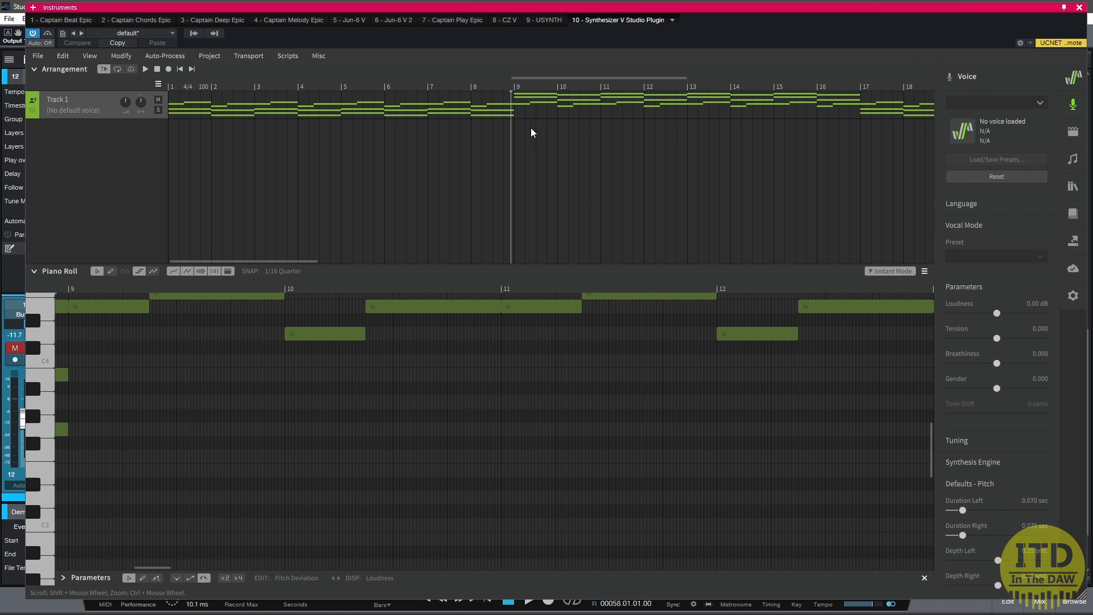
pyautogui.rightClick(117, 151)
pyautogui.click(120, 158)
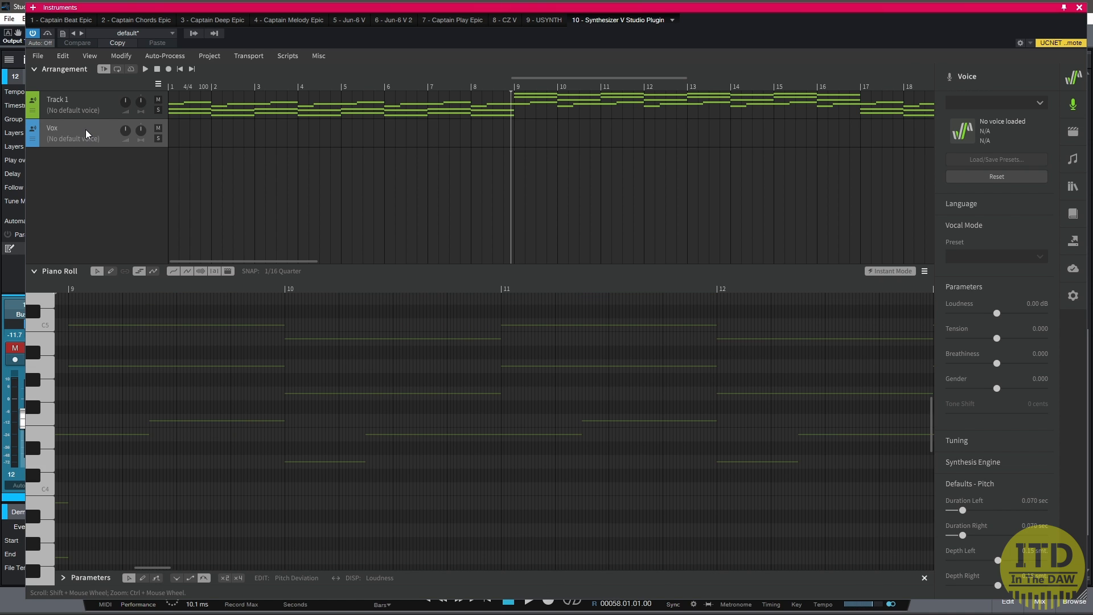
# Draw three adjoining, ascending notes on the Vox track from the start of bar 10, following the chord pitches of Track 1
pyautogui.scroll(5, 542, 392)
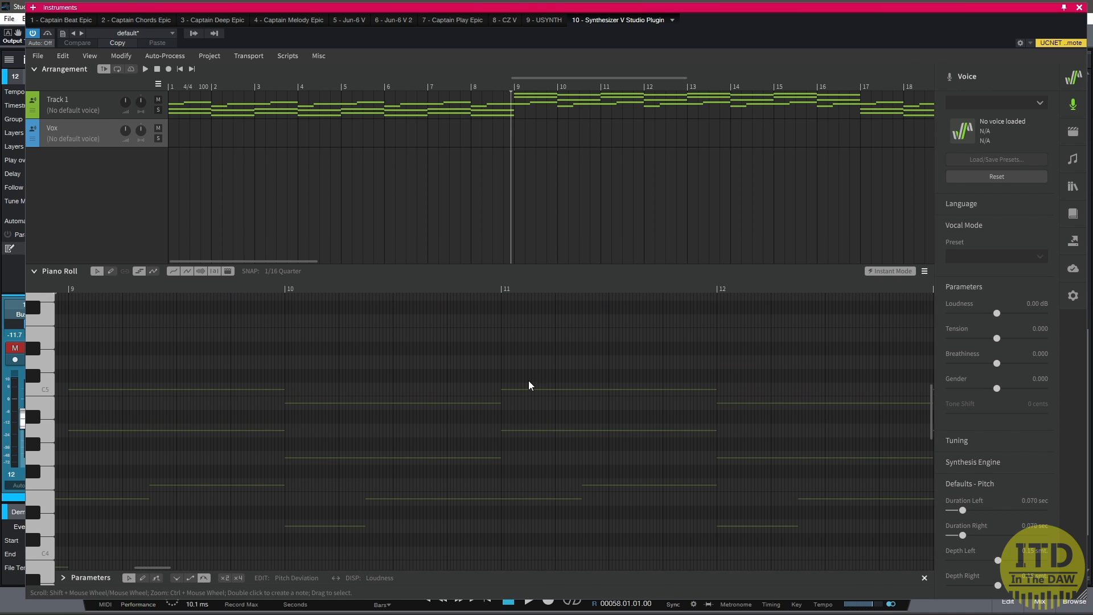
pyautogui.scroll(-3, 529, 381)
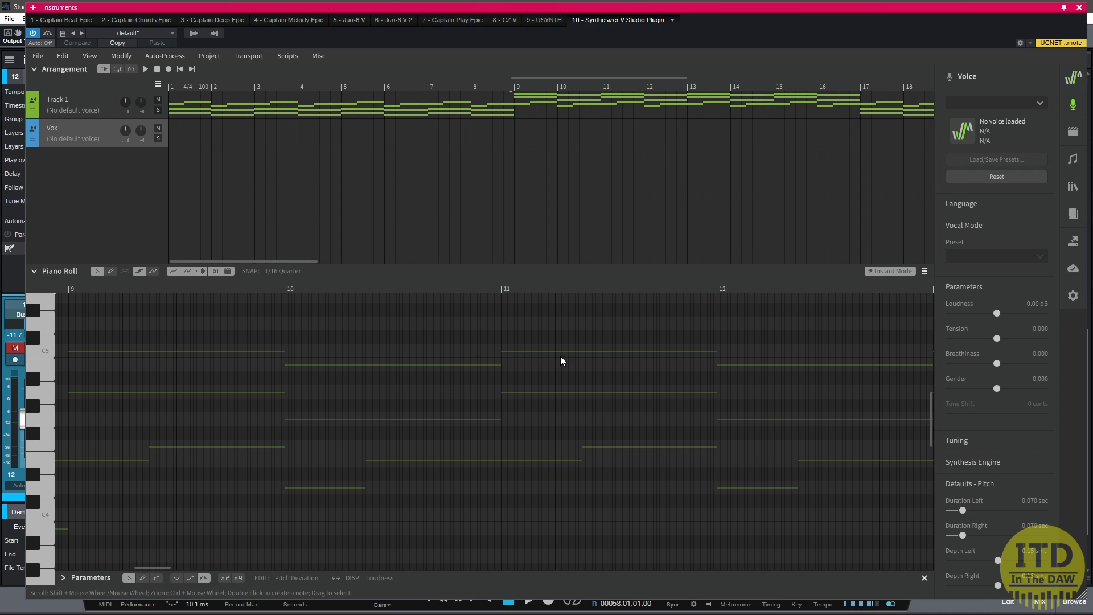
pyautogui.scroll(-2, 512, 392)
pyautogui.doubleClick(298, 451)
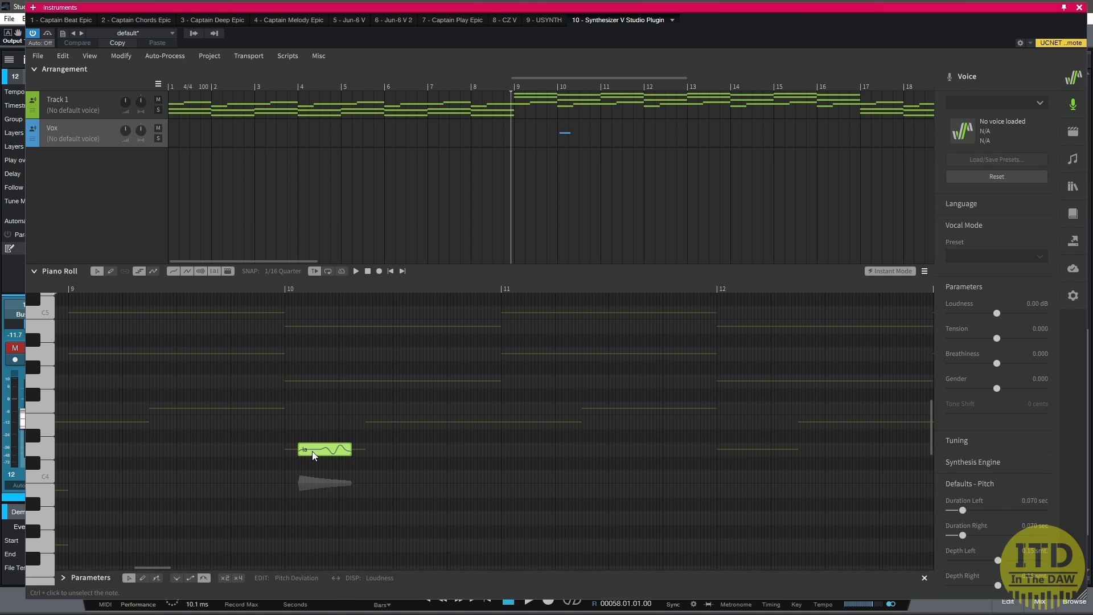
pyautogui.doubleClick(361, 380)
pyautogui.moveTo(370, 383); pyautogui.dragTo(360, 385)
pyautogui.doubleClick(407, 328)
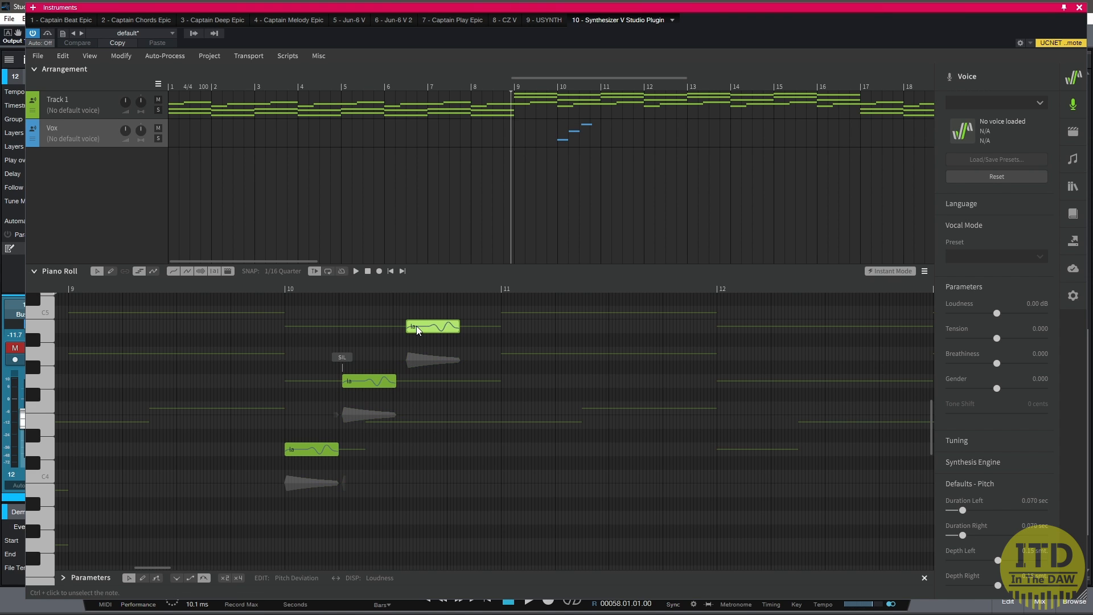
pyautogui.moveTo(416, 326); pyautogui.dragTo(406, 328)
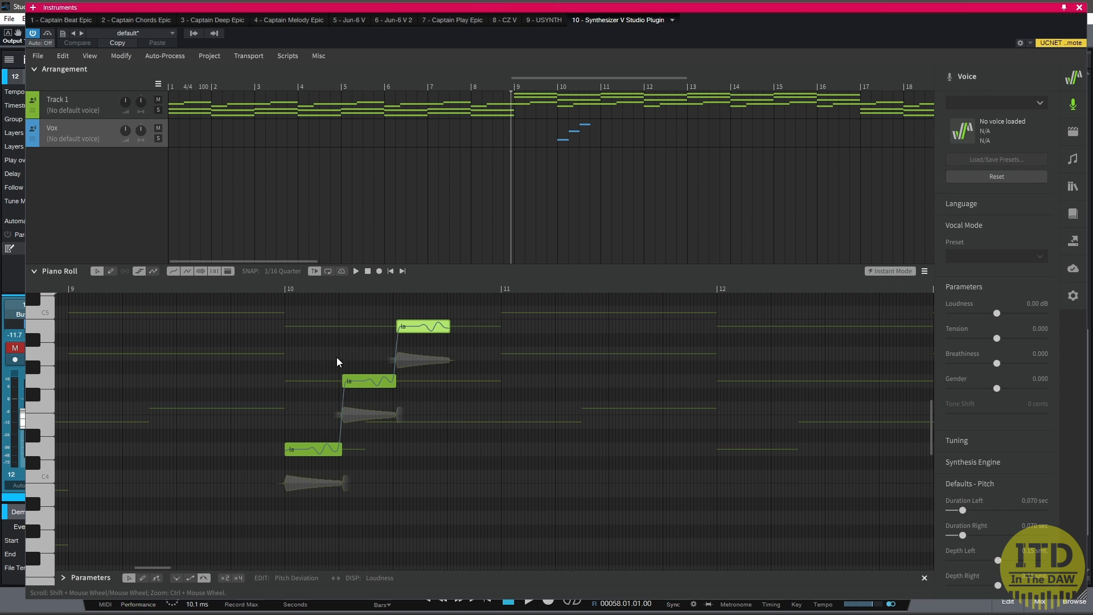
# Play the Vox notes from just before bar 10 with no voice assigned
pyautogui.click(257, 289)
pyautogui.press('space')
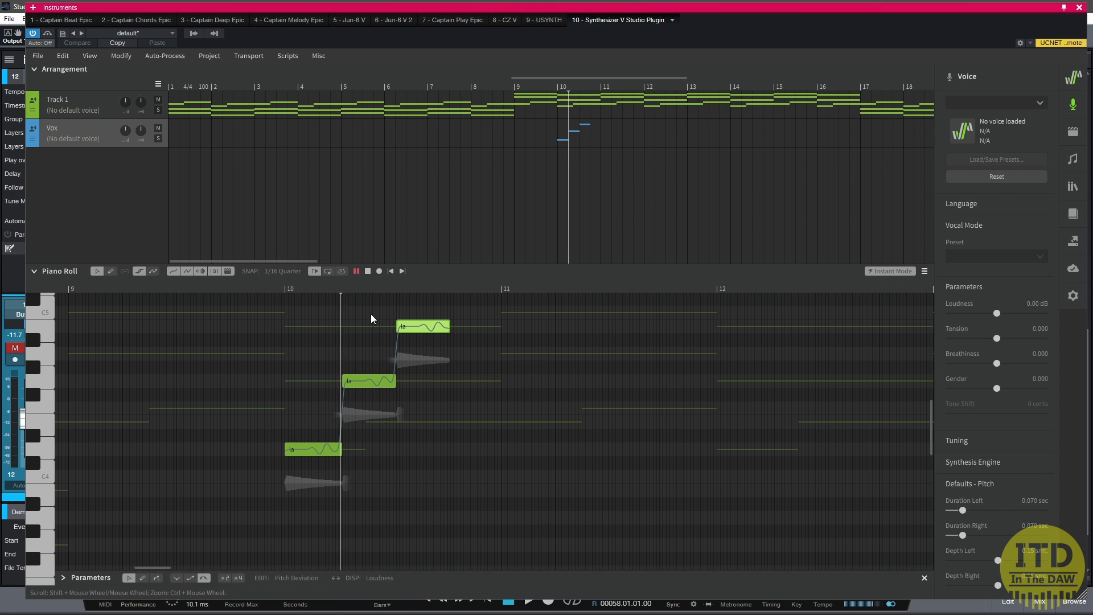
pyautogui.press('space')
# Assign the Mai voice to the Vox track and set its singing language to English
pyautogui.click(84, 138)
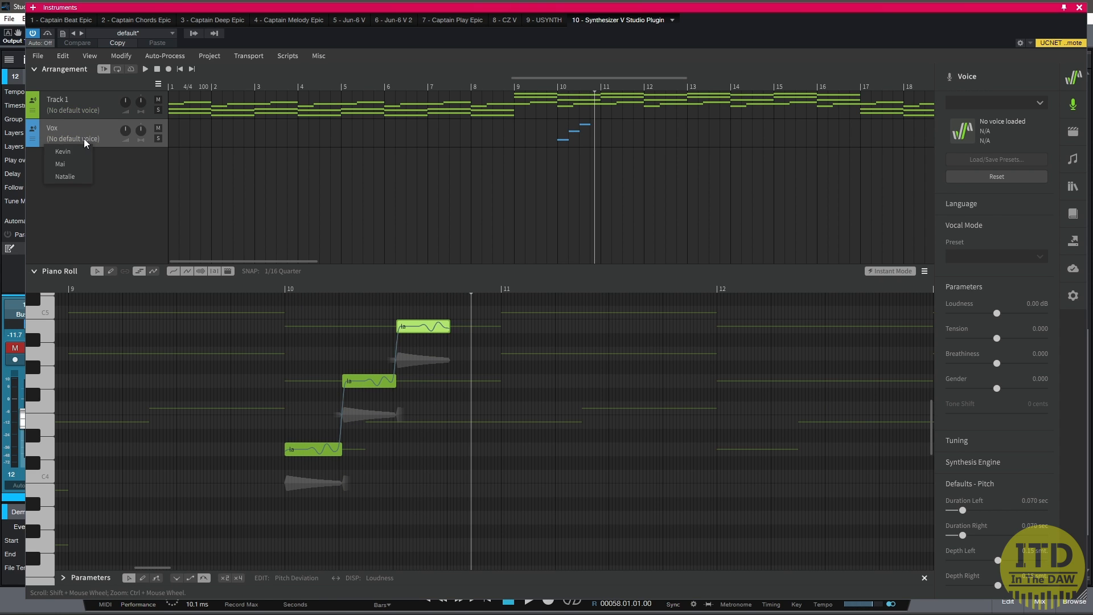
pyautogui.click(64, 165)
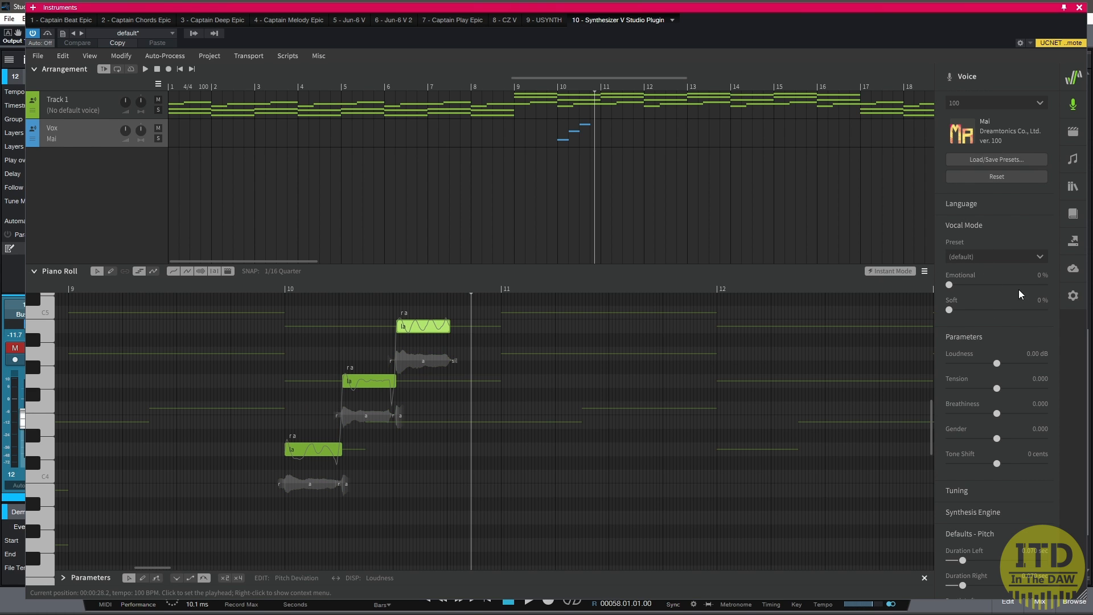
pyautogui.click(983, 210)
pyautogui.click(974, 255)
pyautogui.click(968, 272)
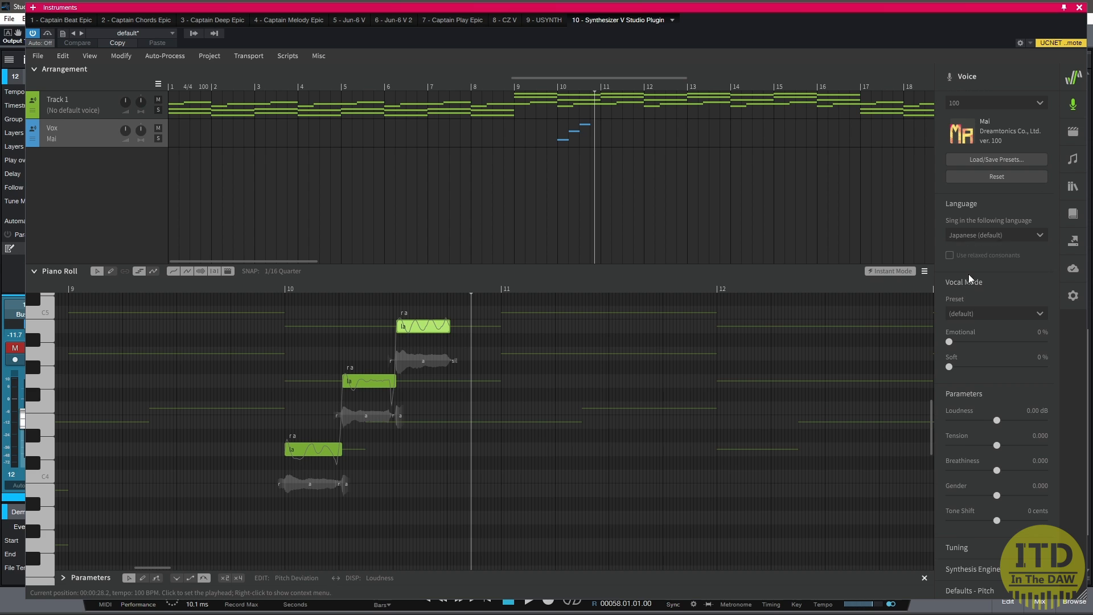
# Play the Vox phrase from just before bar 10 and slightly lengthen its last note
pyautogui.click(259, 286)
pyautogui.press('space')
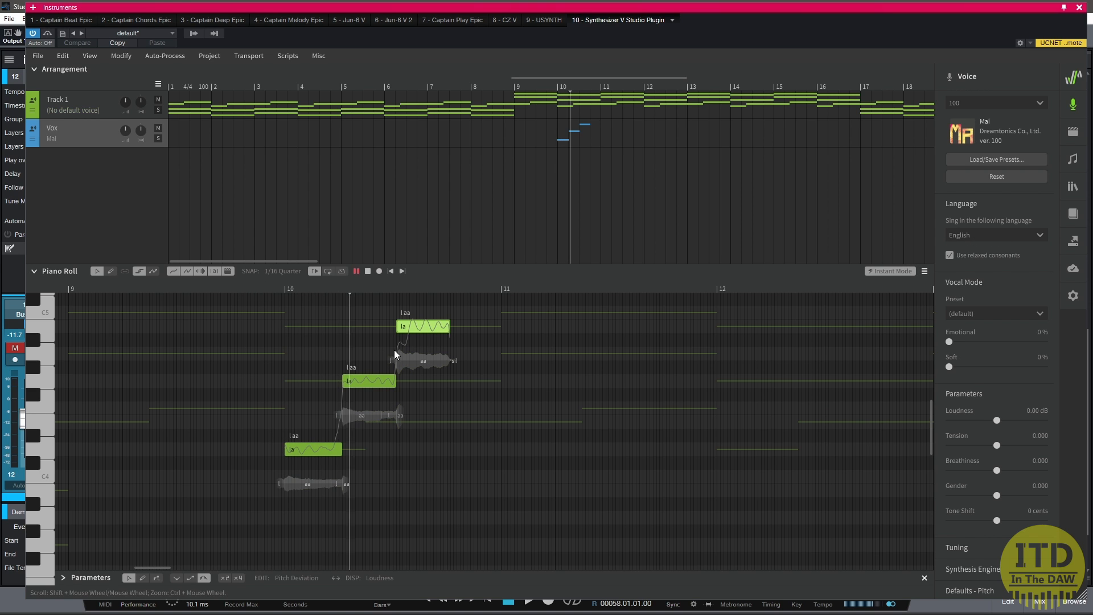
pyautogui.press('space')
pyautogui.moveTo(449, 327); pyautogui.dragTo(462, 327)
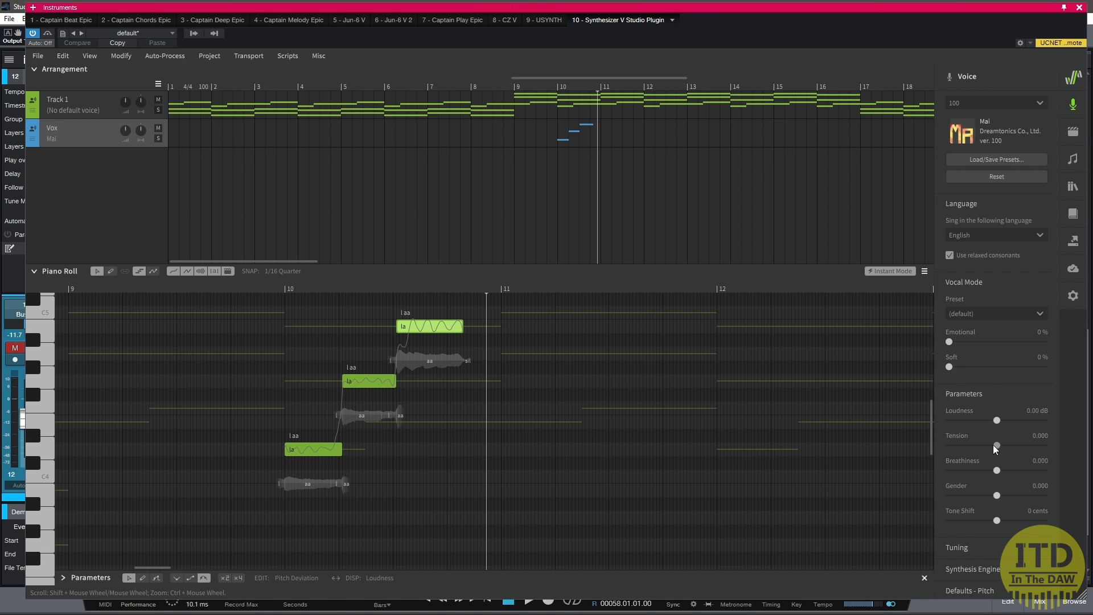
# Set the Vox voice's Tension to -0.215, Breathiness to 0.225 and Emotional to 110 %, and play the phrase
pyautogui.moveTo(996, 445); pyautogui.dragTo(987, 445)
pyautogui.click(1008, 471)
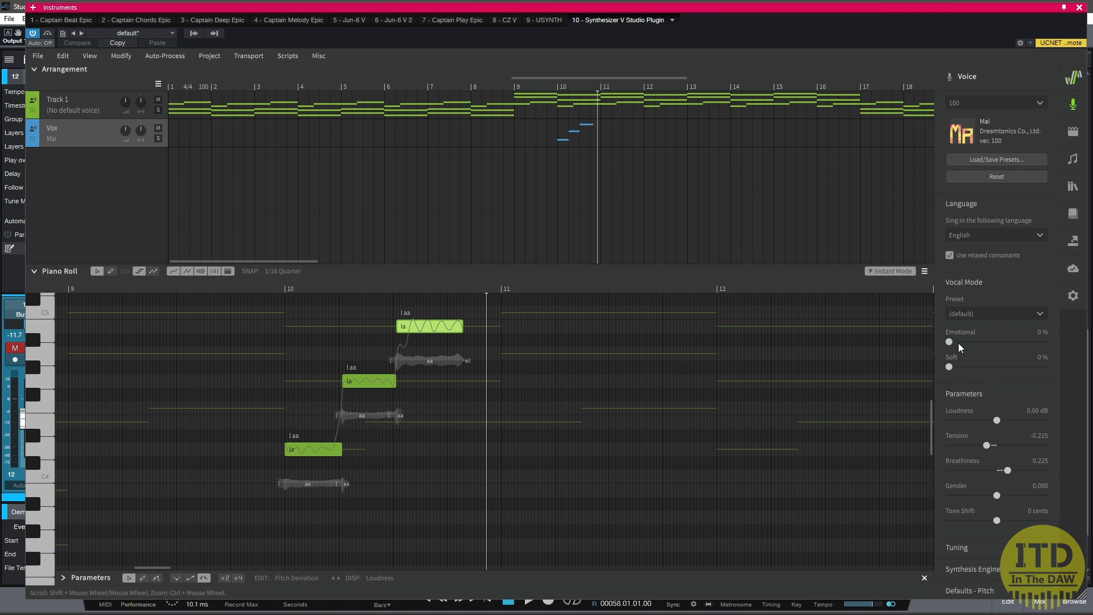
pyautogui.moveTo(990, 349); pyautogui.dragTo(1019, 347)
pyautogui.click(266, 288)
pyautogui.press('space')
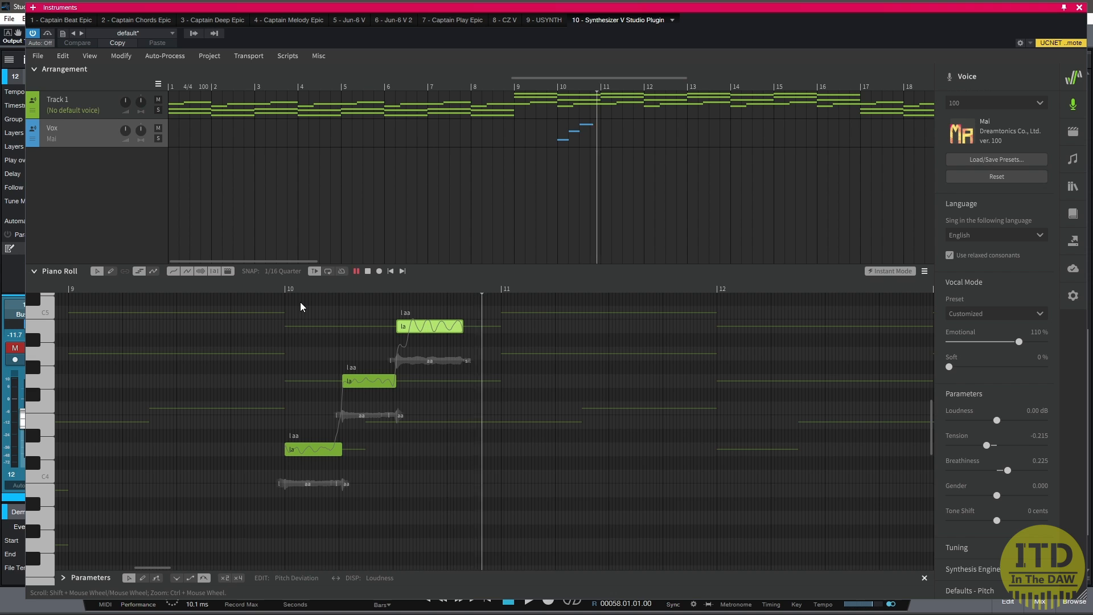
pyautogui.press('space')
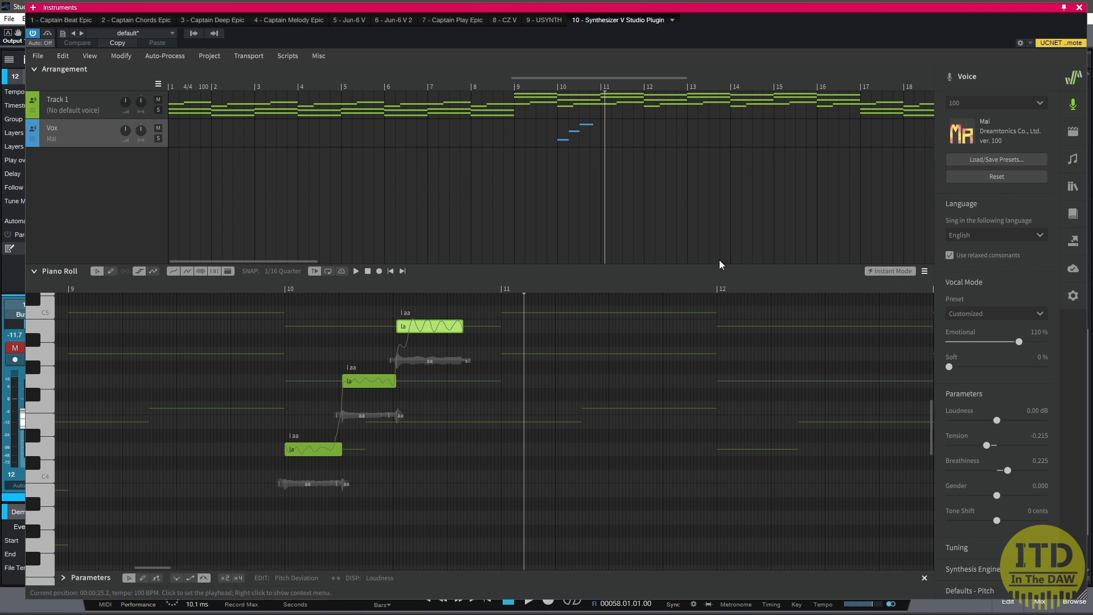
# Generate a pitch AI retake for the last Vox note and set the new take's Expressiveness to -100
pyautogui.click(1072, 134)
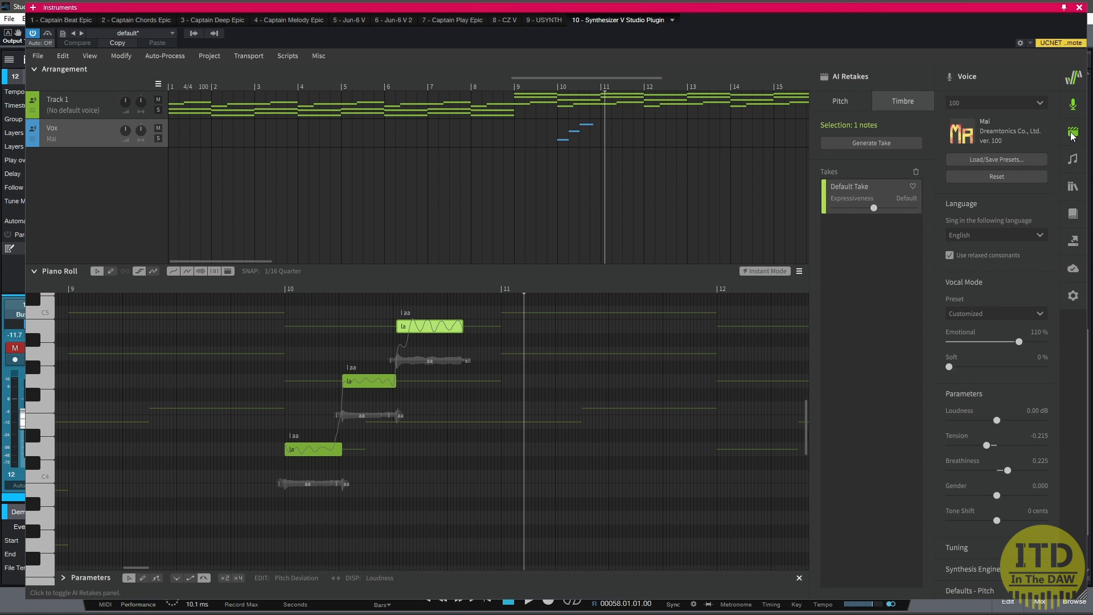
pyautogui.click(1073, 108)
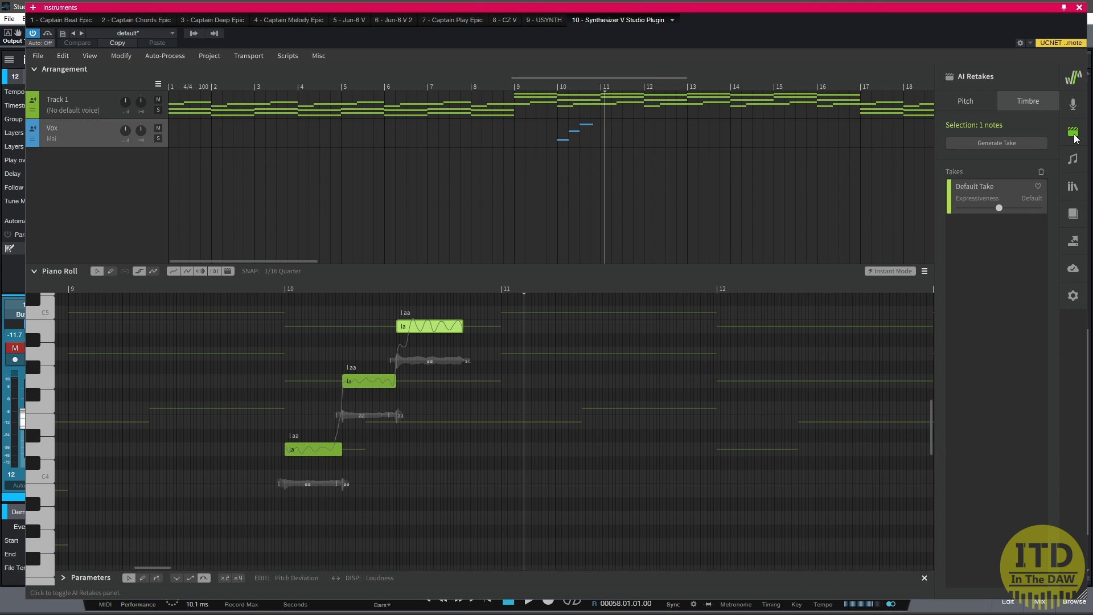
pyautogui.click(975, 101)
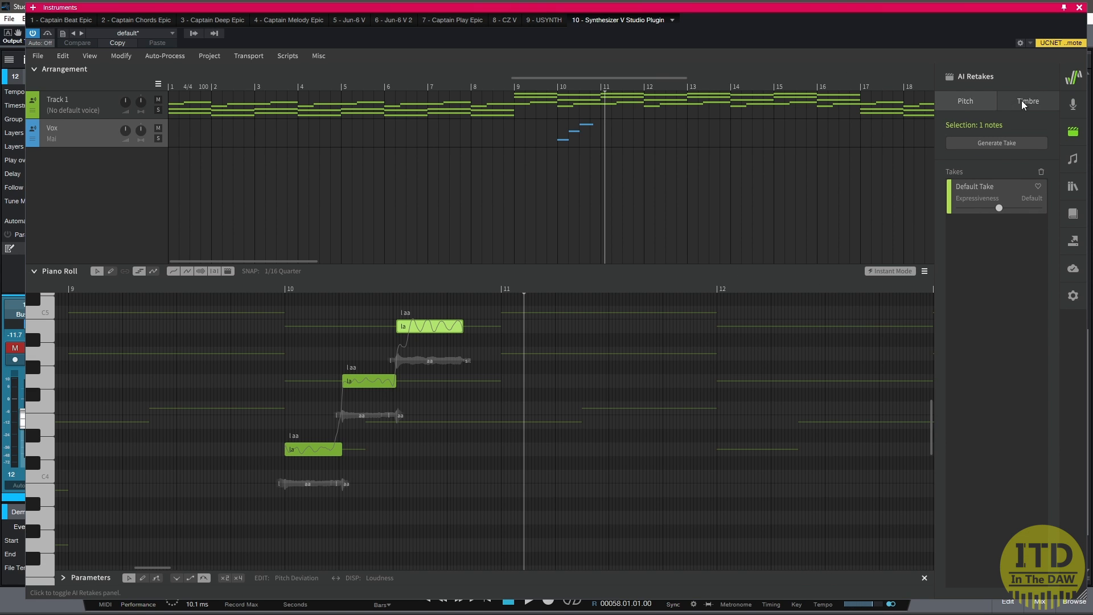
pyautogui.click(980, 101)
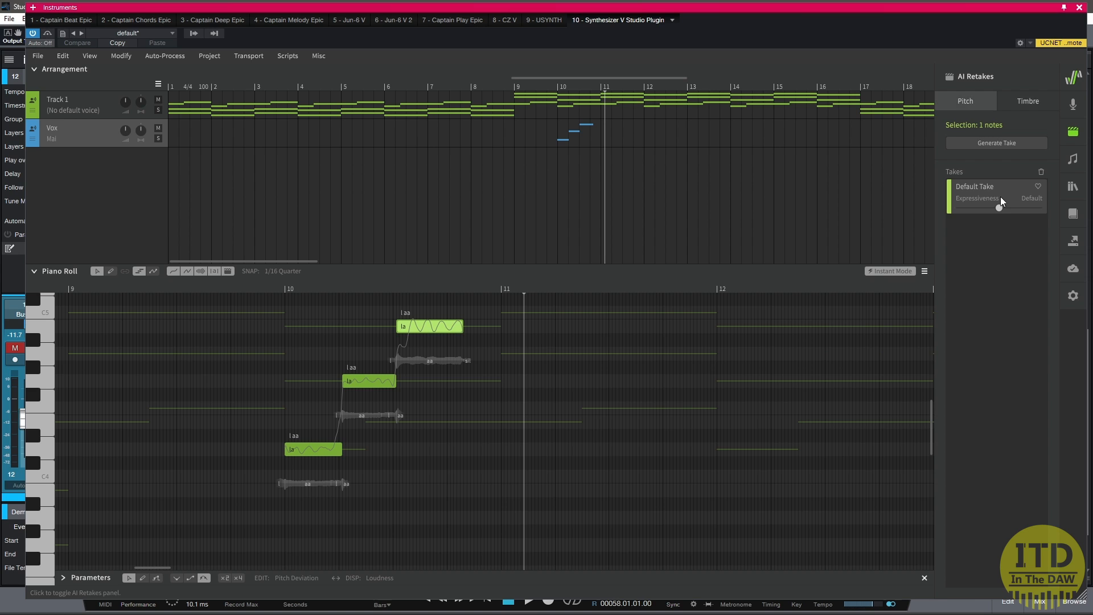
pyautogui.click(996, 143)
pyautogui.moveTo(1000, 223); pyautogui.dragTo(919, 224)
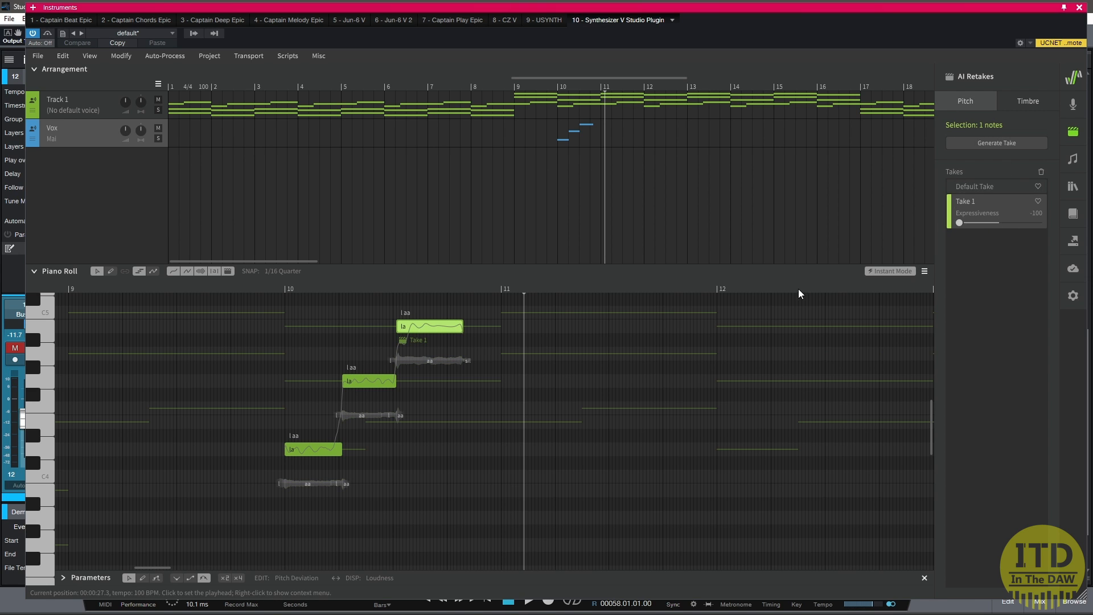
# Play the Vox phrase from the start of bar 10 to hear the new pitch take
pyautogui.click(283, 289)
pyautogui.press('space')
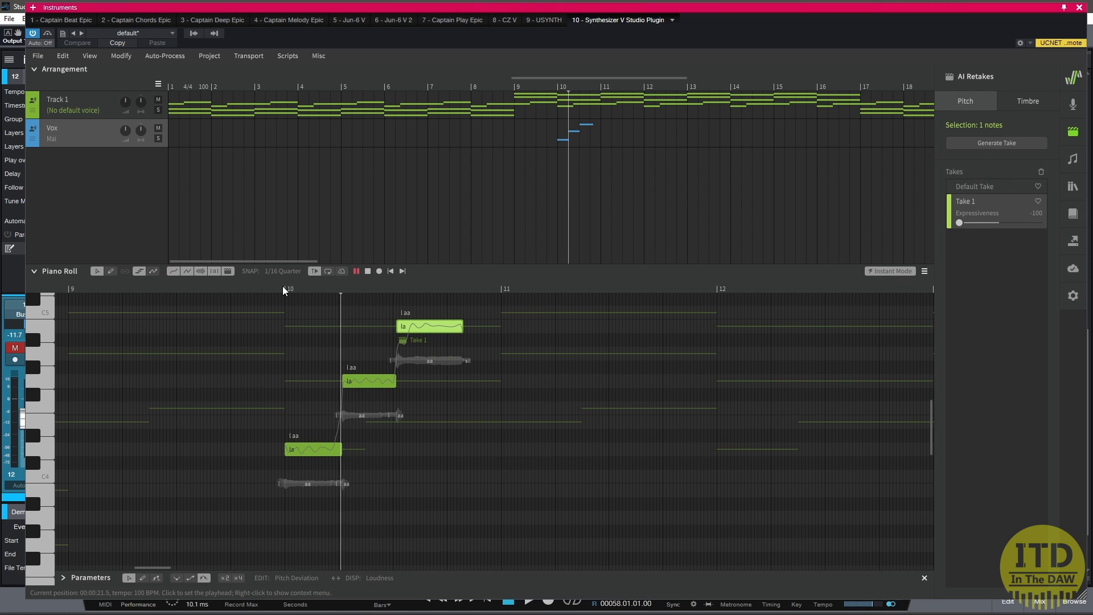
pyautogui.press('space')
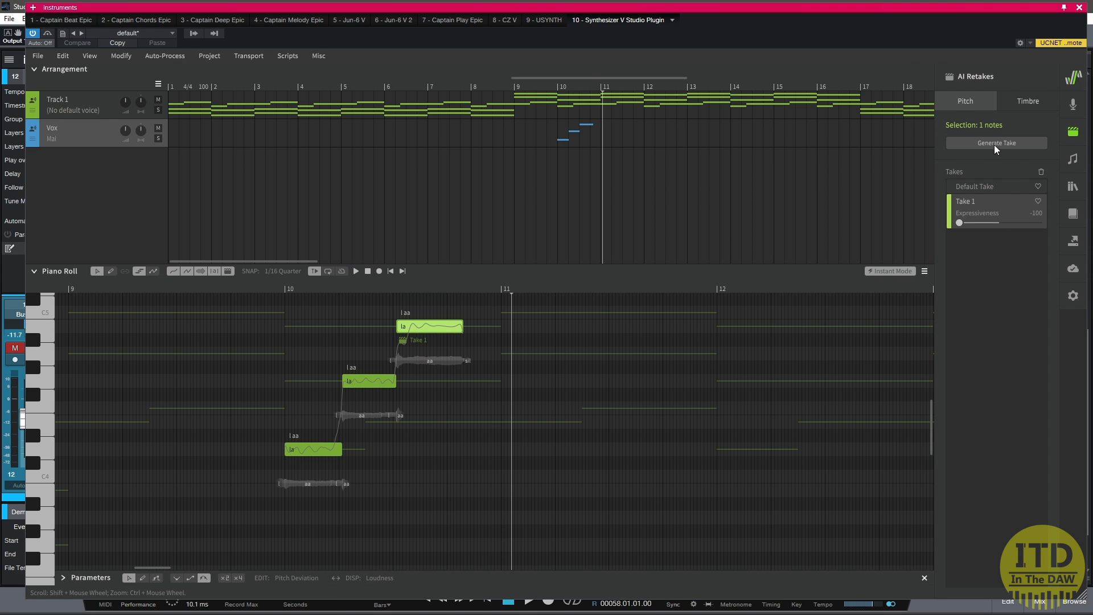
# Try a timbre retake on the last Vox note with Expressiveness at -17, and delete that take
pyautogui.click(1012, 103)
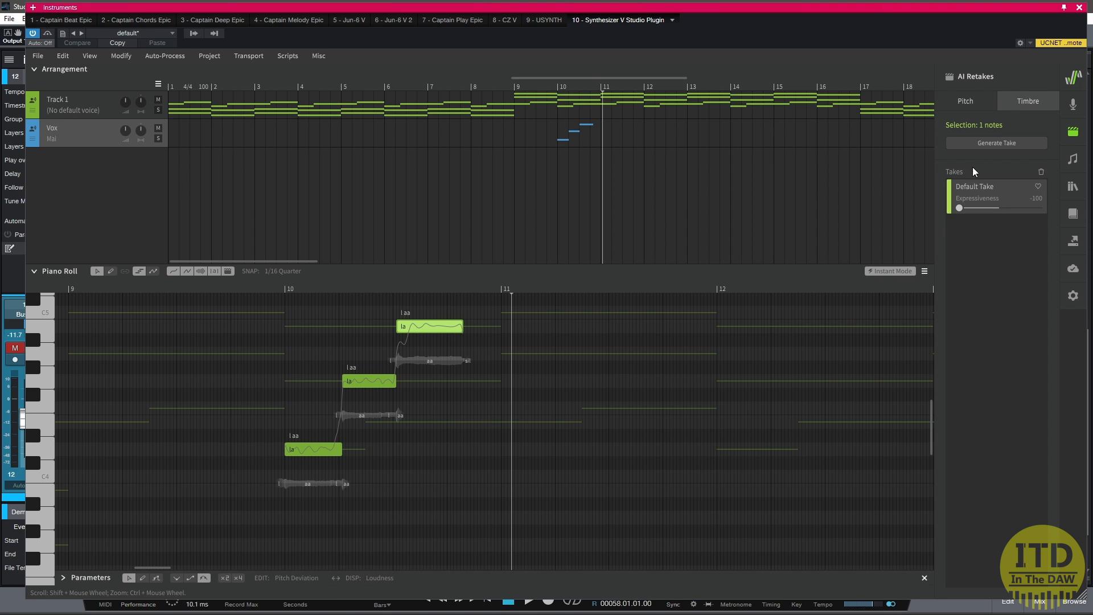
pyautogui.click(978, 145)
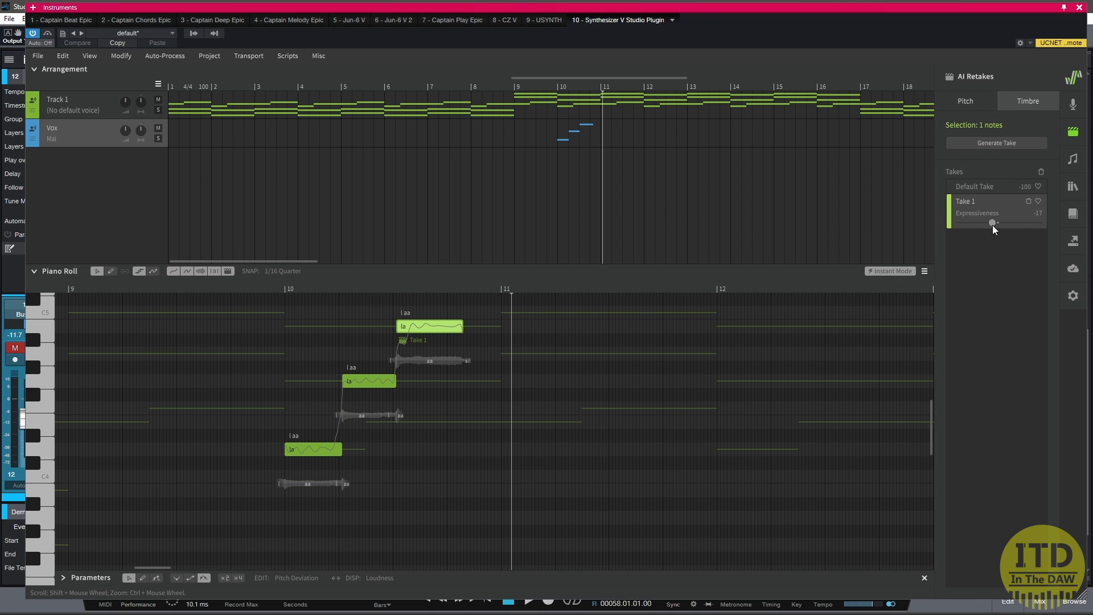
pyautogui.click(1029, 201)
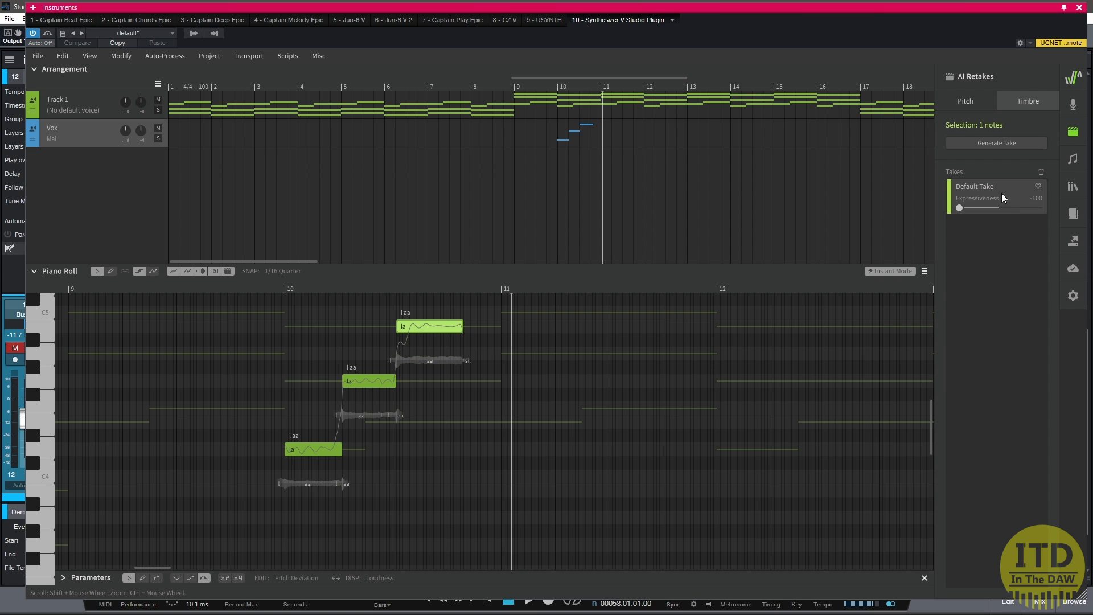
# Set the default timbre take's Expressiveness to -4 for the last Vox note and play the phrase
pyautogui.moveTo(991, 209); pyautogui.dragTo(996, 208)
pyautogui.click(233, 281)
pyautogui.press('space')
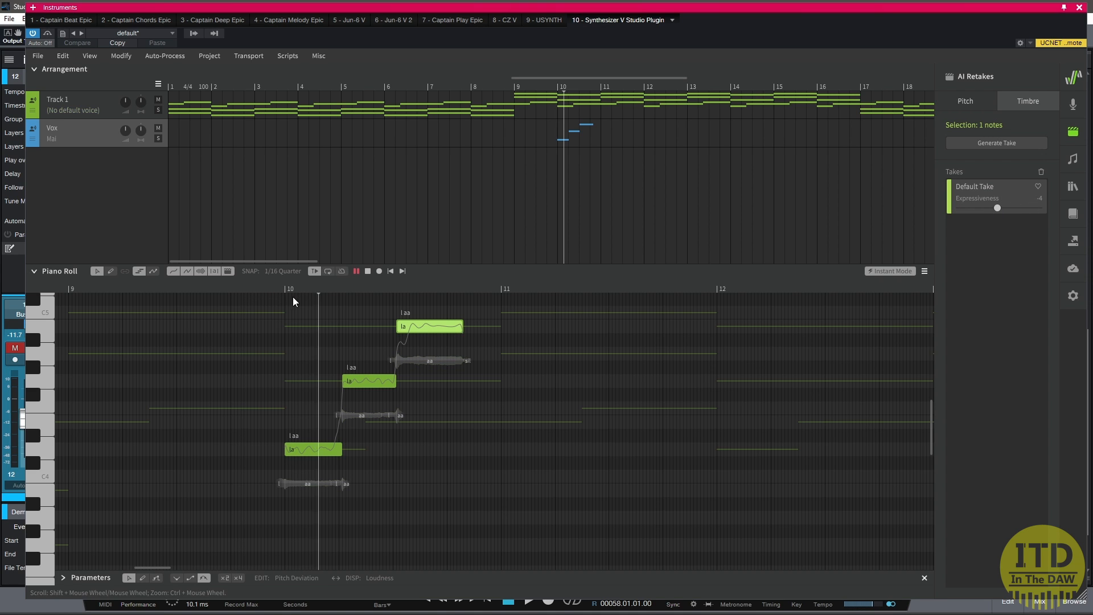
pyautogui.press('space')
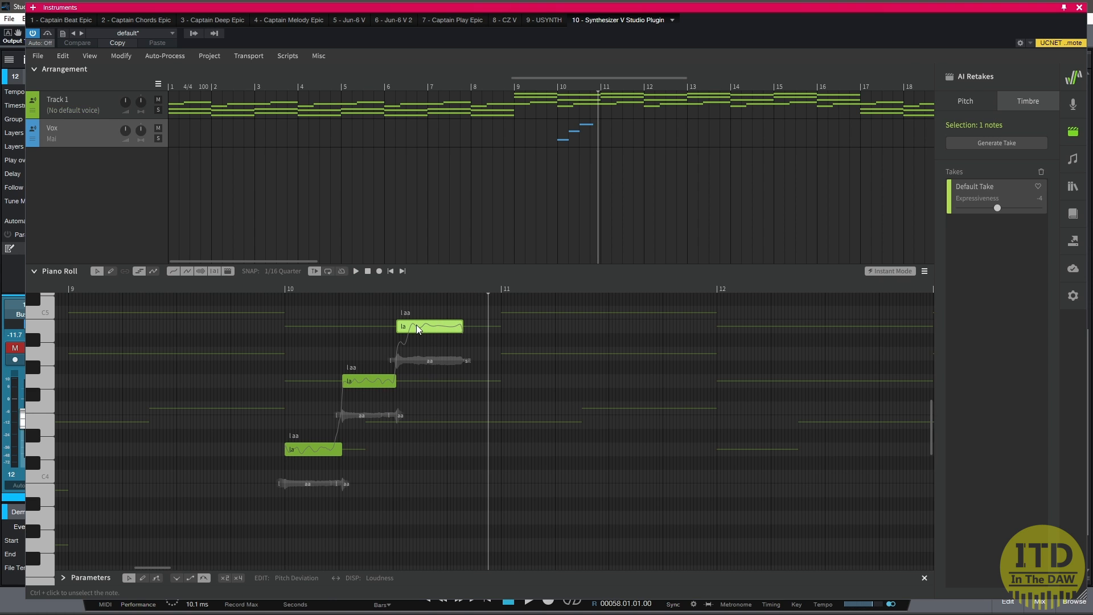
# Shift the last Vox note down by an octave and play the phrase from just before bar 10
pyautogui.click(120, 56)
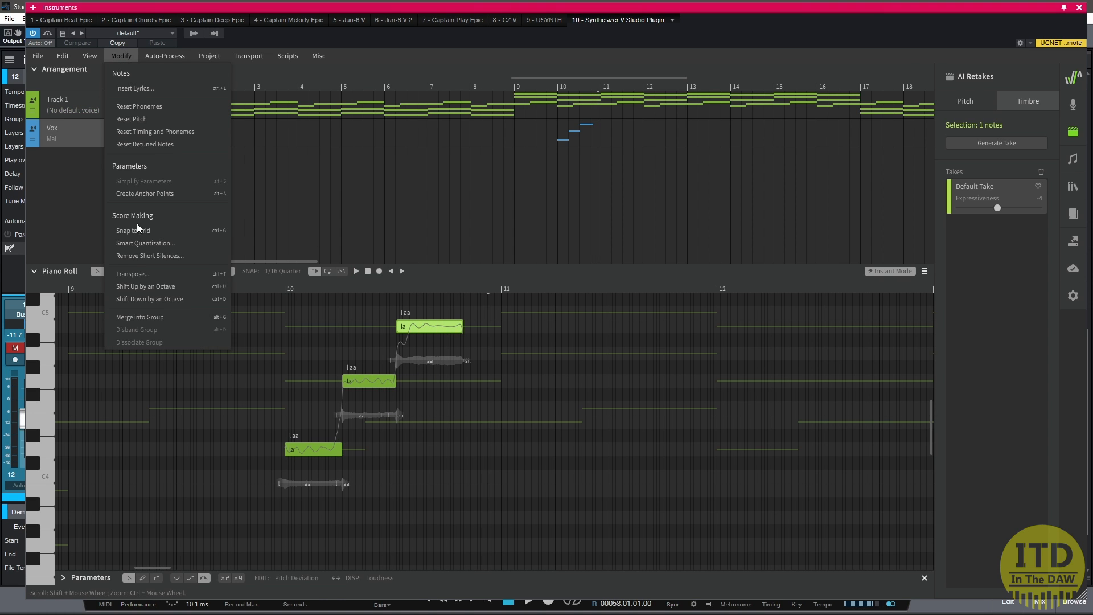
pyautogui.click(154, 299)
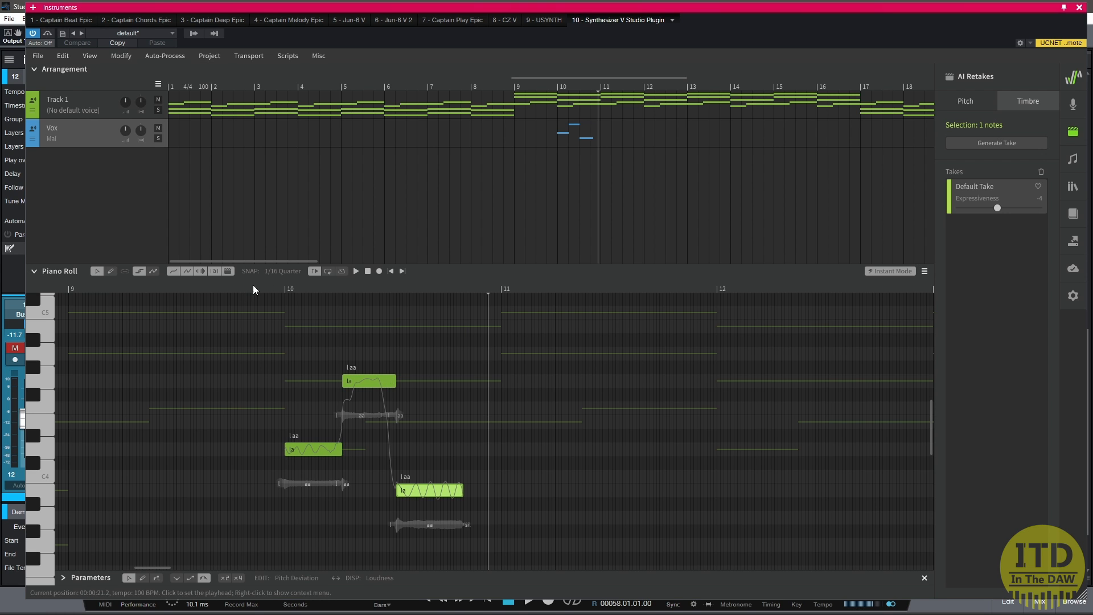
pyautogui.click(252, 288)
pyautogui.press('space')
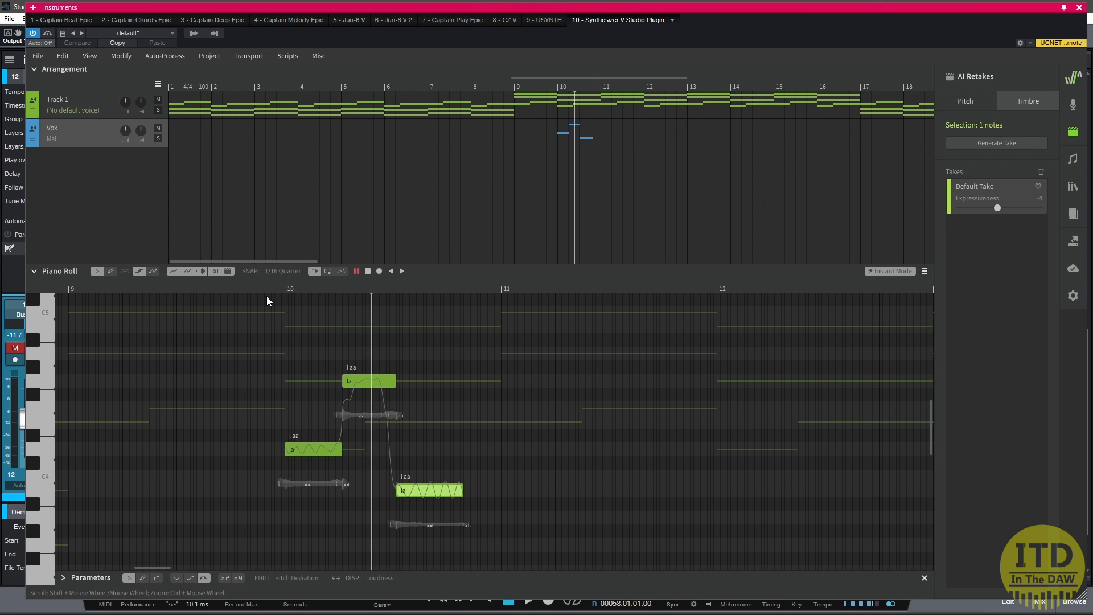
pyautogui.press('space')
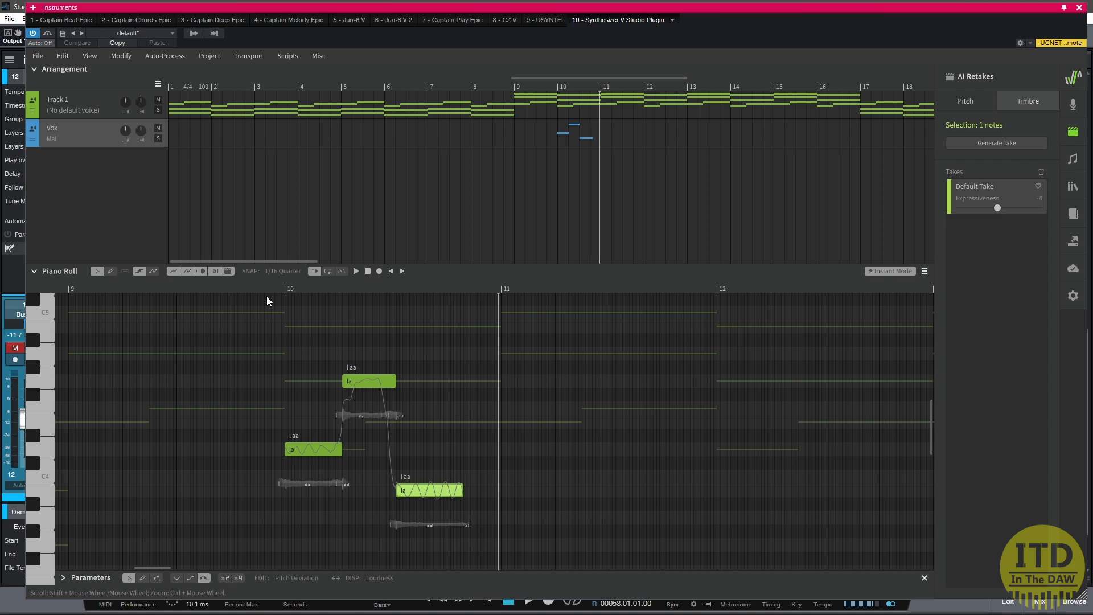
# Enter the lyrics "I", "want" and "To" on the three successive Vox notes
pyautogui.rightClick(289, 451)
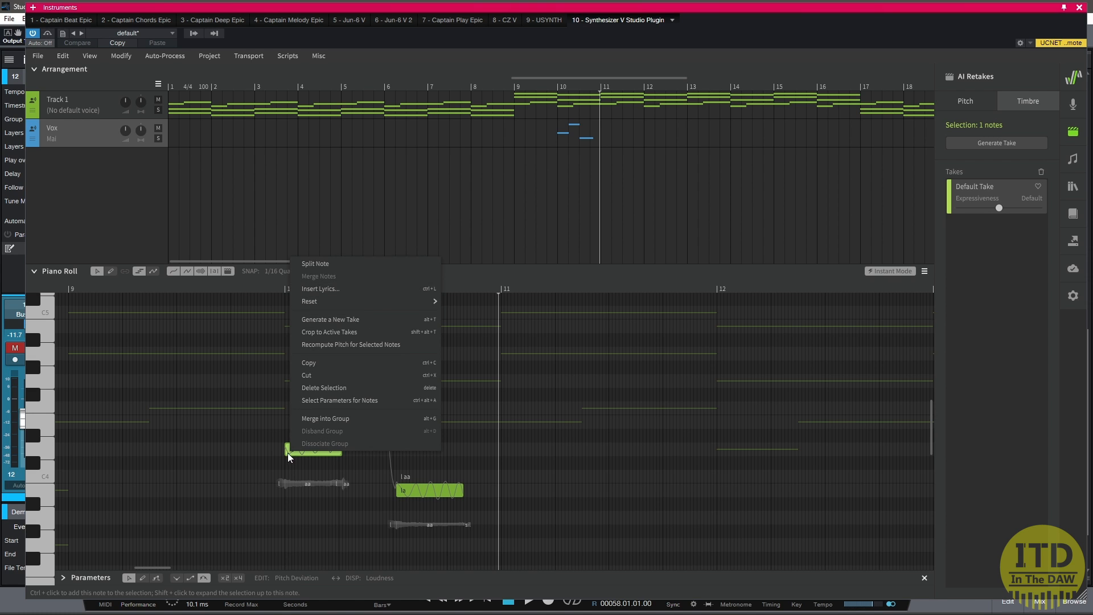
pyautogui.click(291, 450)
pyautogui.doubleClick(292, 449)
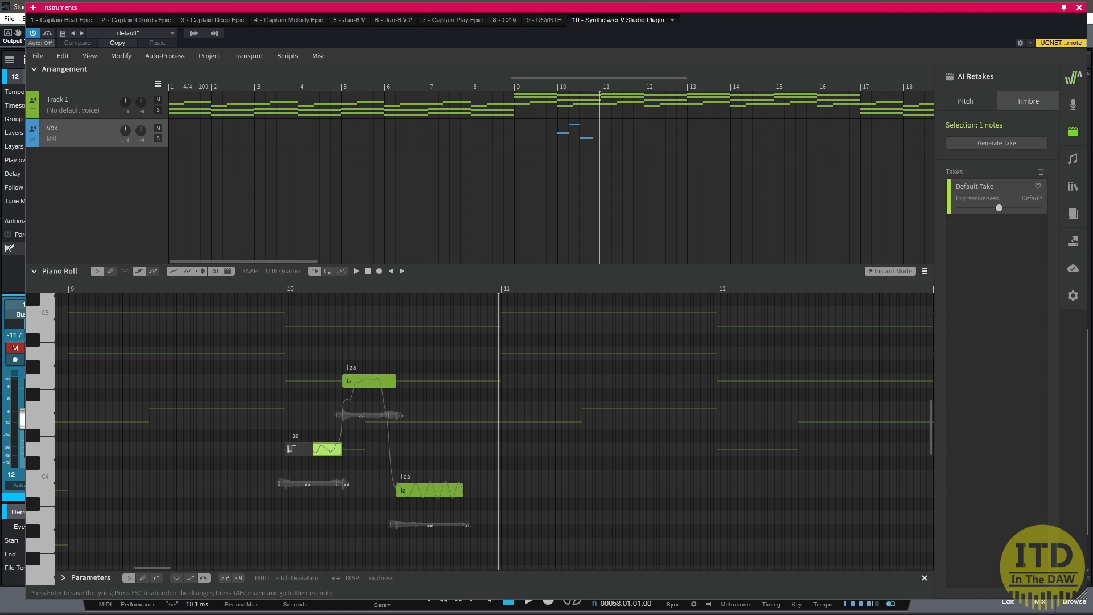
pyautogui.write('I')
pyautogui.press('Tab')
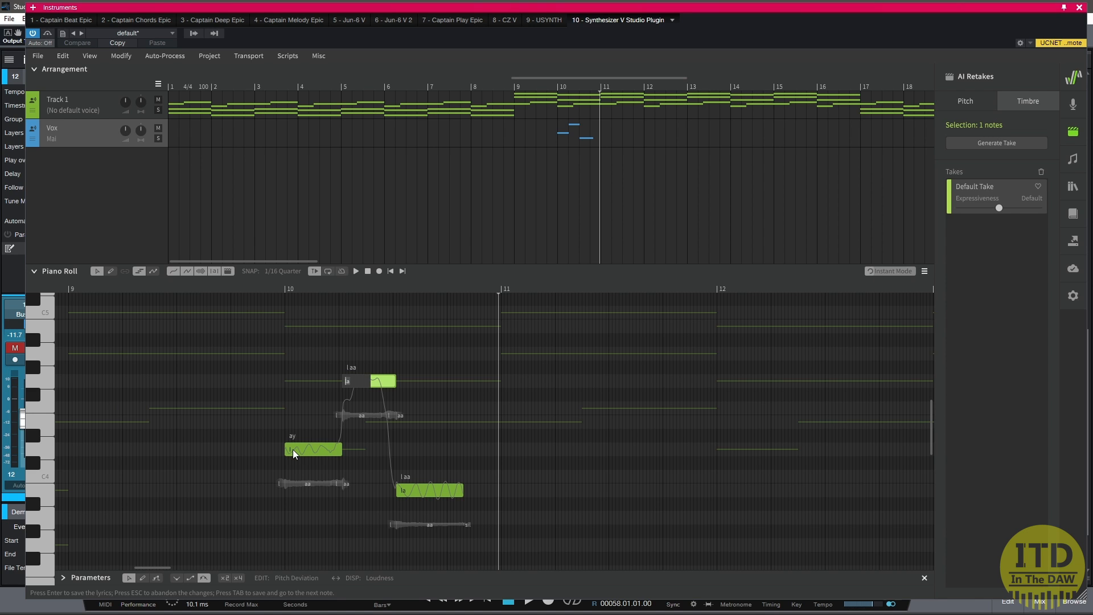
pyautogui.write('want')
pyautogui.press('Tab')
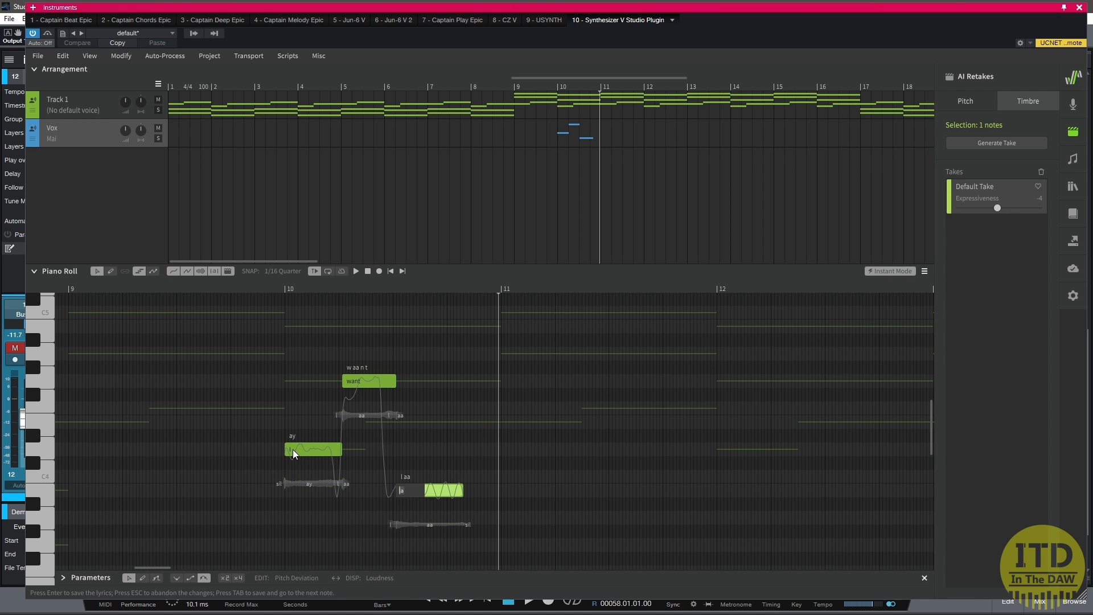
pyautogui.write('To')
pyautogui.press('Return')
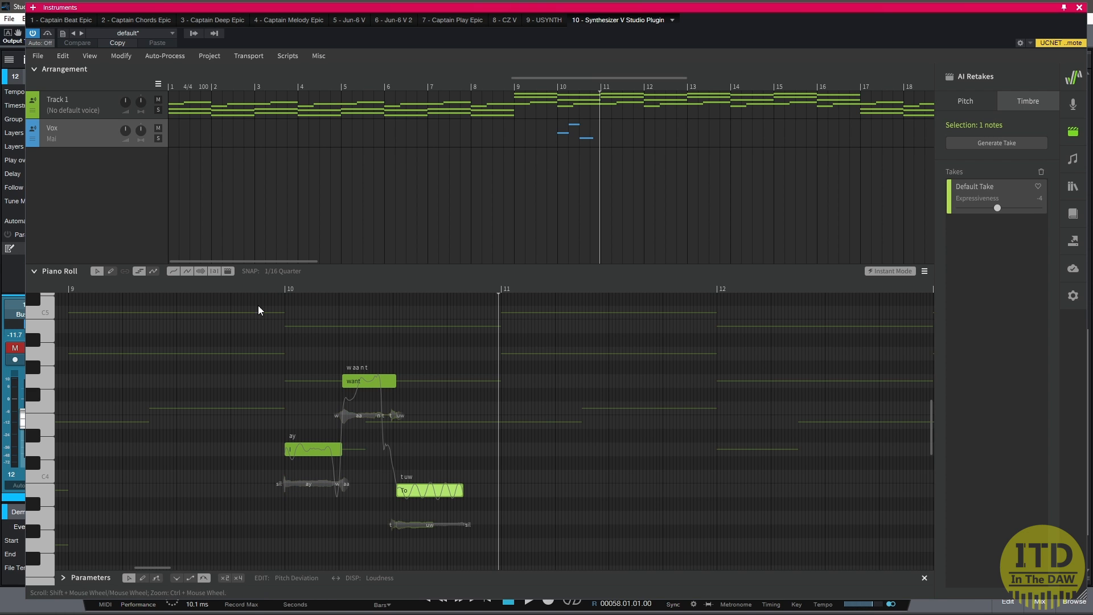
# Play the Vox phrase from just before bar 10 with the new lyrics
pyautogui.click(270, 291)
pyautogui.press('space')
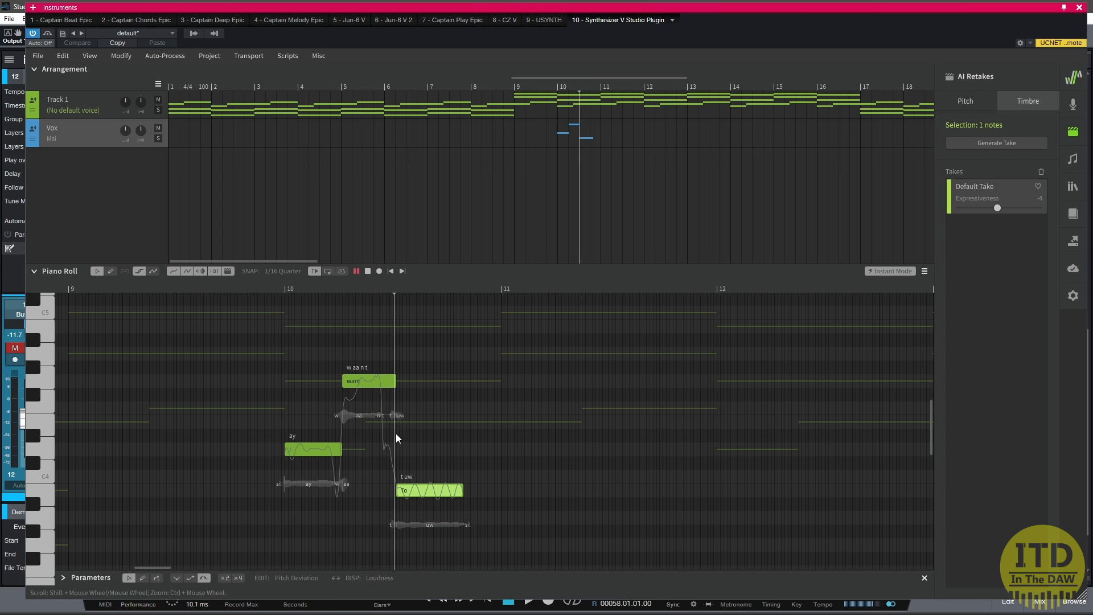
pyautogui.press('space')
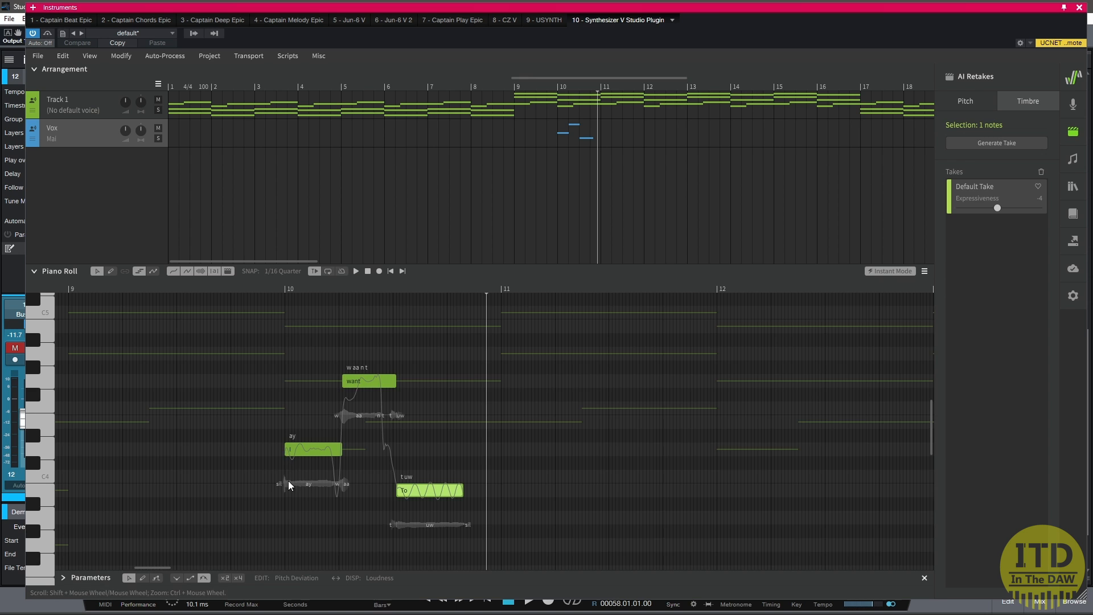
# Recompute the pitch of the first Vox note, sung as "I"
pyautogui.keyDown('ctrl'); pyautogui.scroll(5, 303, 492); pyautogui.keyUp('ctrl')
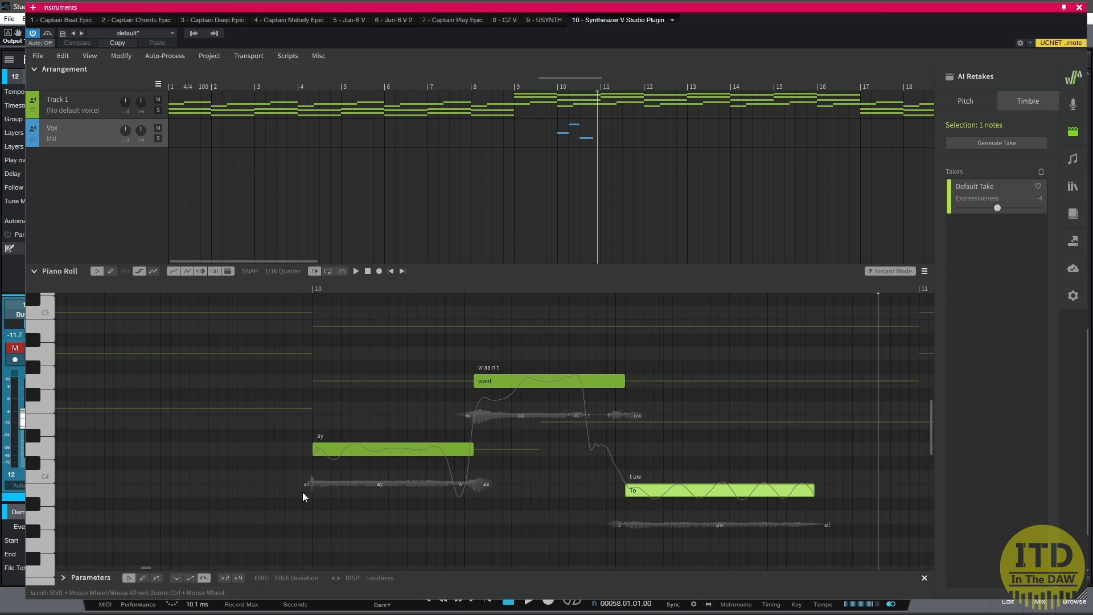
pyautogui.rightClick(344, 453)
pyautogui.click(397, 347)
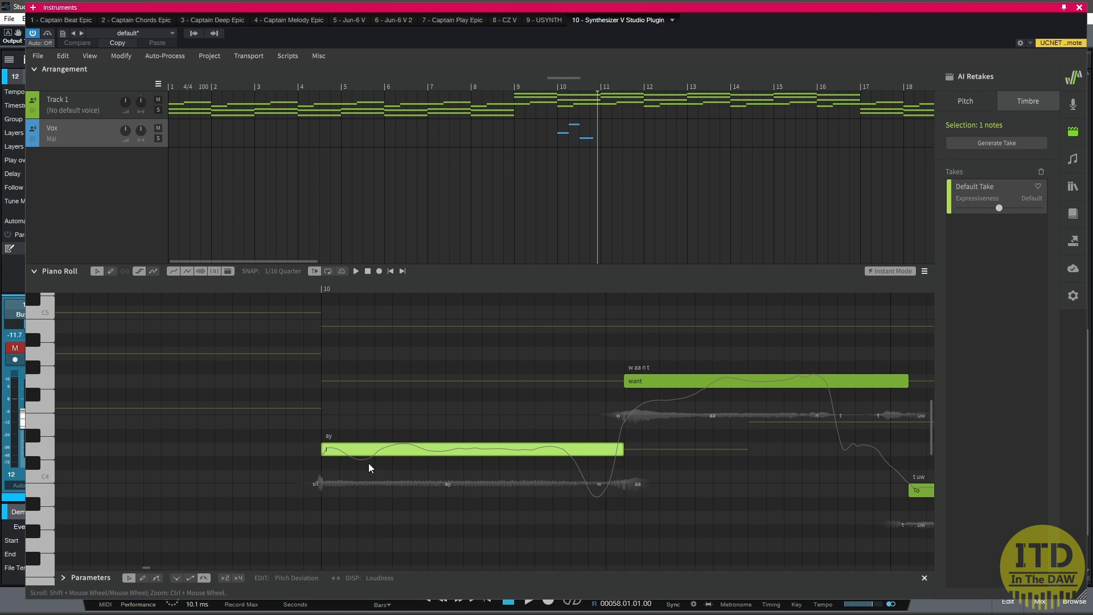
# Generate a new take for the "I" note, play the phrase, and undo the take
pyautogui.rightClick(376, 447)
pyautogui.click(425, 317)
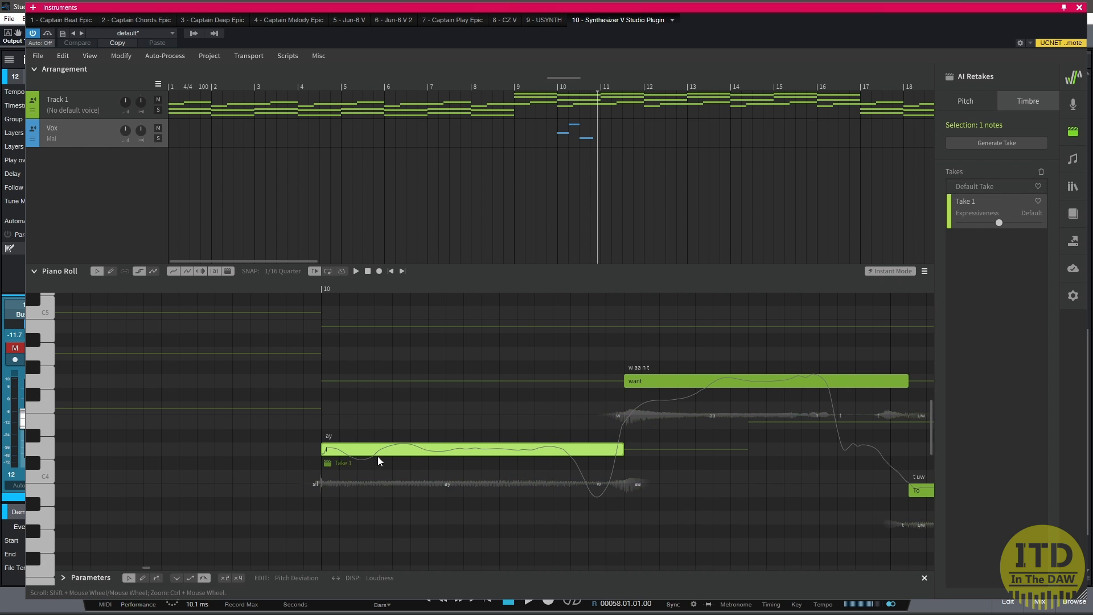
pyautogui.keyDown('ctrl'); pyautogui.scroll(-1, 375, 456); pyautogui.keyUp('ctrl')
pyautogui.click(273, 288)
pyautogui.press('space')
pyautogui.keyDown('ctrl'); pyautogui.scroll(-3, 335, 358); pyautogui.keyUp('ctrl')
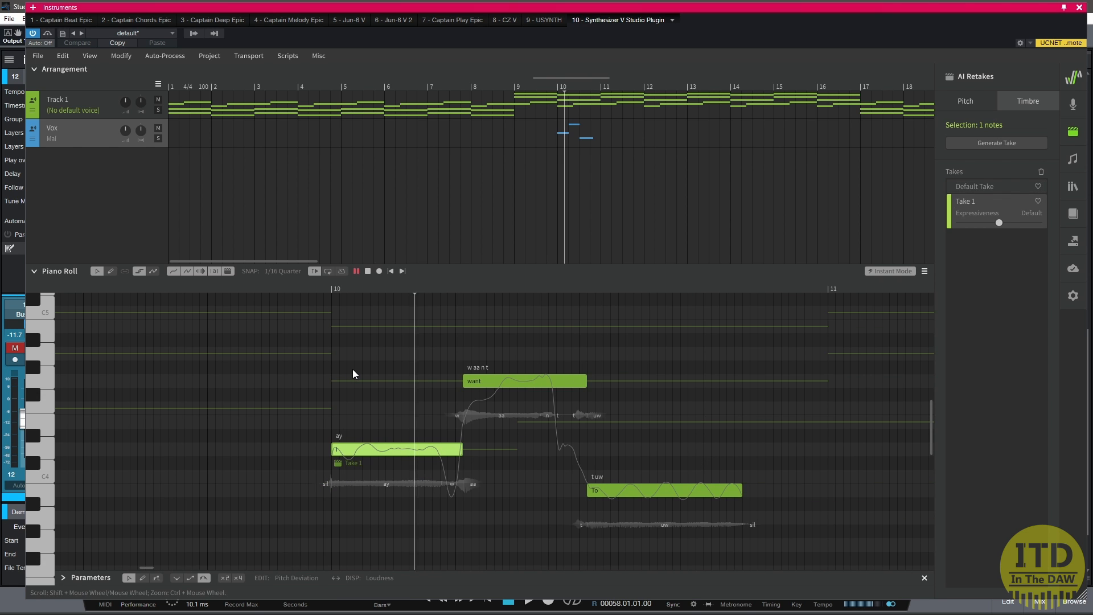
pyautogui.keyDown('ctrl'); pyautogui.scroll(-3, 333, 374); pyautogui.keyUp('ctrl')
pyautogui.keyDown('ctrl'); pyautogui.scroll(3, 332, 374); pyautogui.keyUp('ctrl')
pyautogui.press('space')
pyautogui.hotkey('ctrl', 'z')
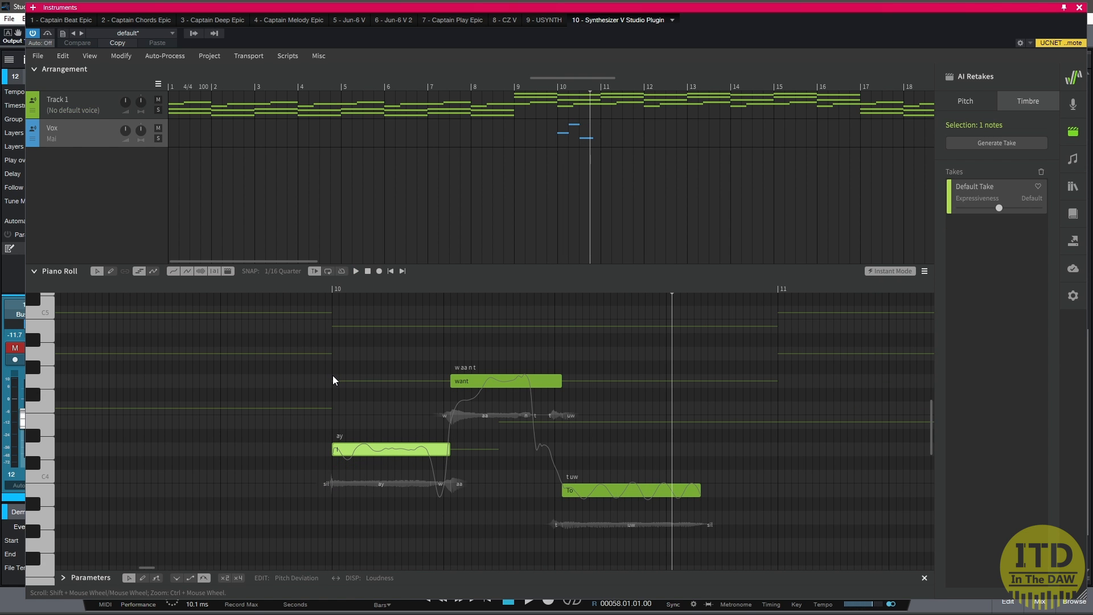
# Play the Vox phrase from just before bar 10 with the "I" note's default take
pyautogui.click(289, 289)
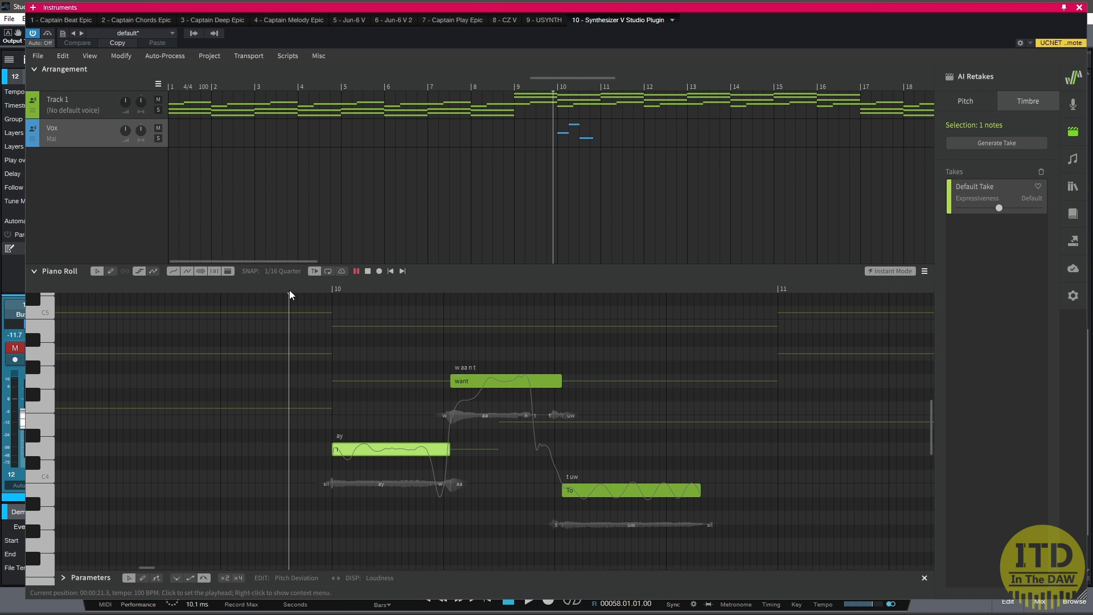
pyautogui.press('space')
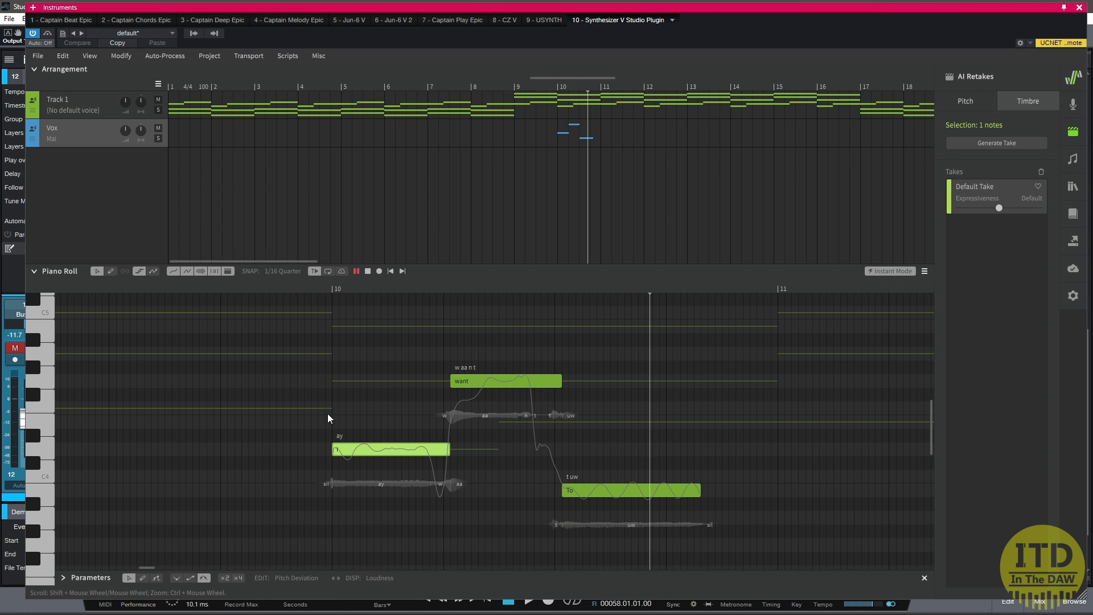
pyautogui.press('space')
# Draw a freehand pitch curve over the "I" note and its lead-in before bar 10 in Direct Pitch Editing mode
pyautogui.keyDown('ctrl'); pyautogui.scroll(-5, 343, 460); pyautogui.keyUp('ctrl')
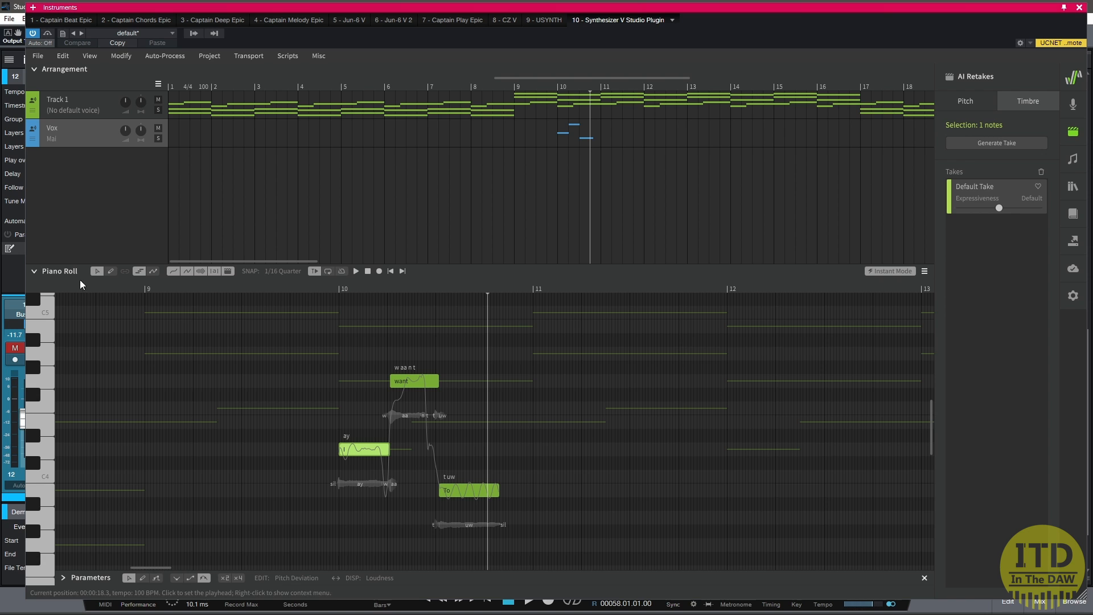
pyautogui.click(112, 271)
pyautogui.click(152, 275)
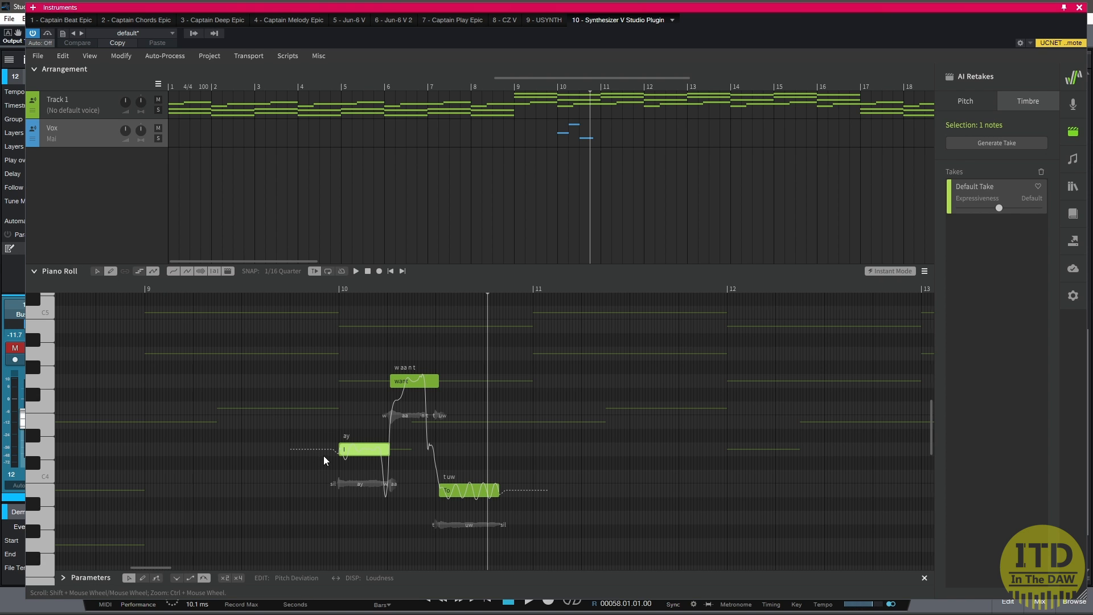
pyautogui.keyDown('ctrl'); pyautogui.scroll(3, 323, 455); pyautogui.keyUp('ctrl')
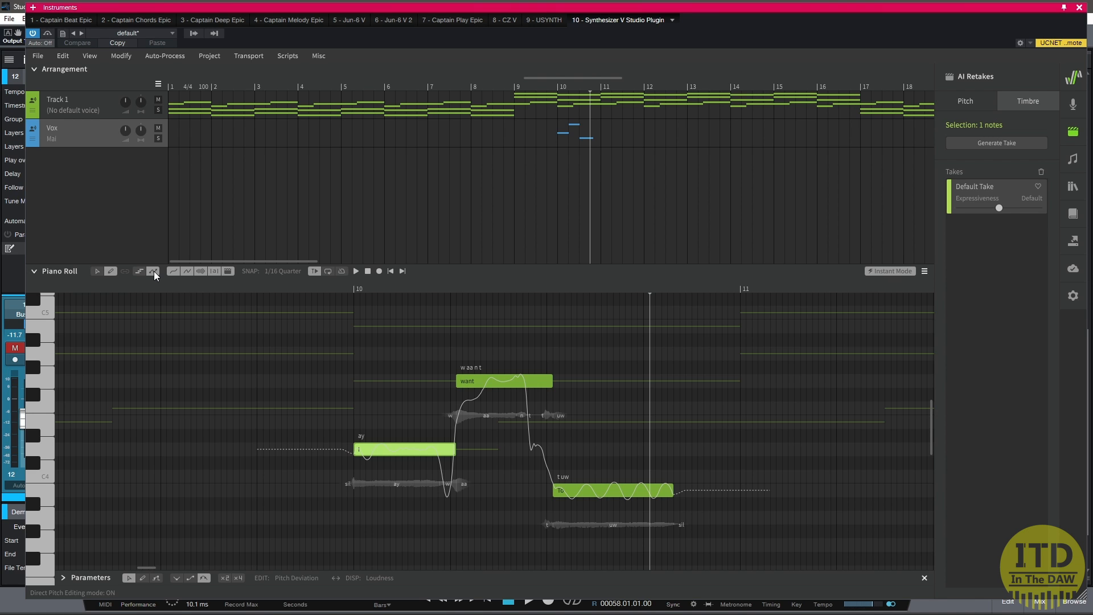
pyautogui.click(377, 449)
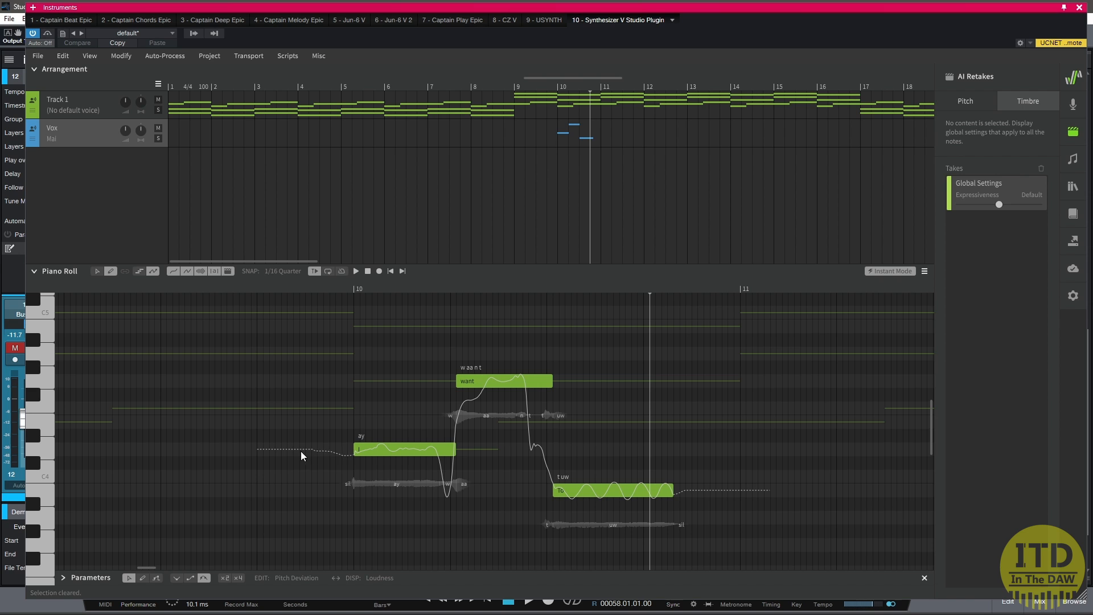
pyautogui.moveTo(302, 456); pyautogui.dragTo(257, 460)
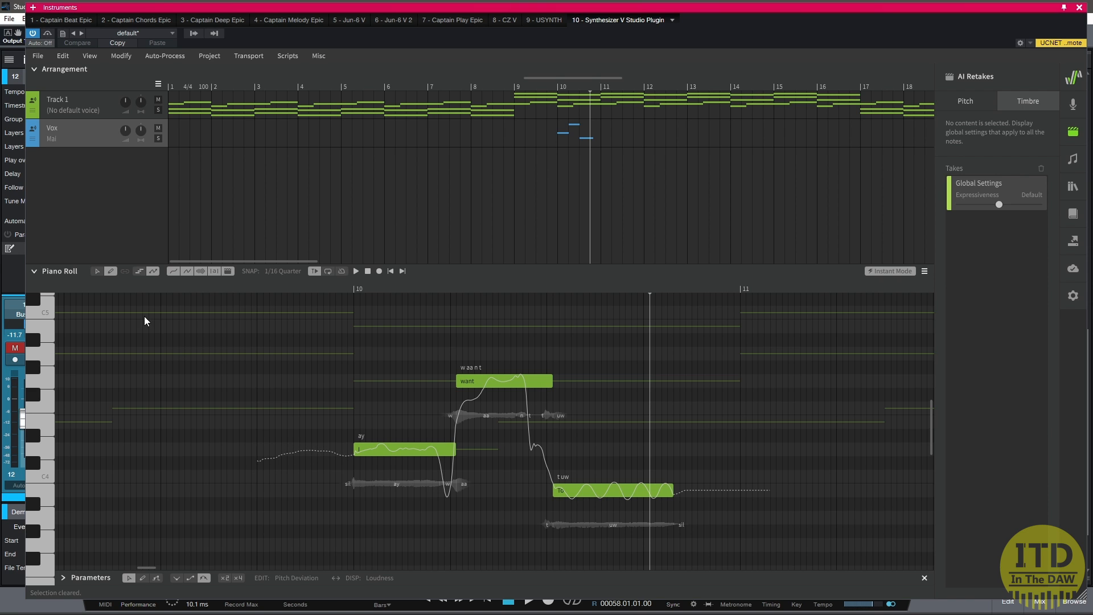
# Return to note editing and play the Vox phrase from just before bar 10 with the redrawn "I" pitch
pyautogui.click(139, 271)
pyautogui.press('space')
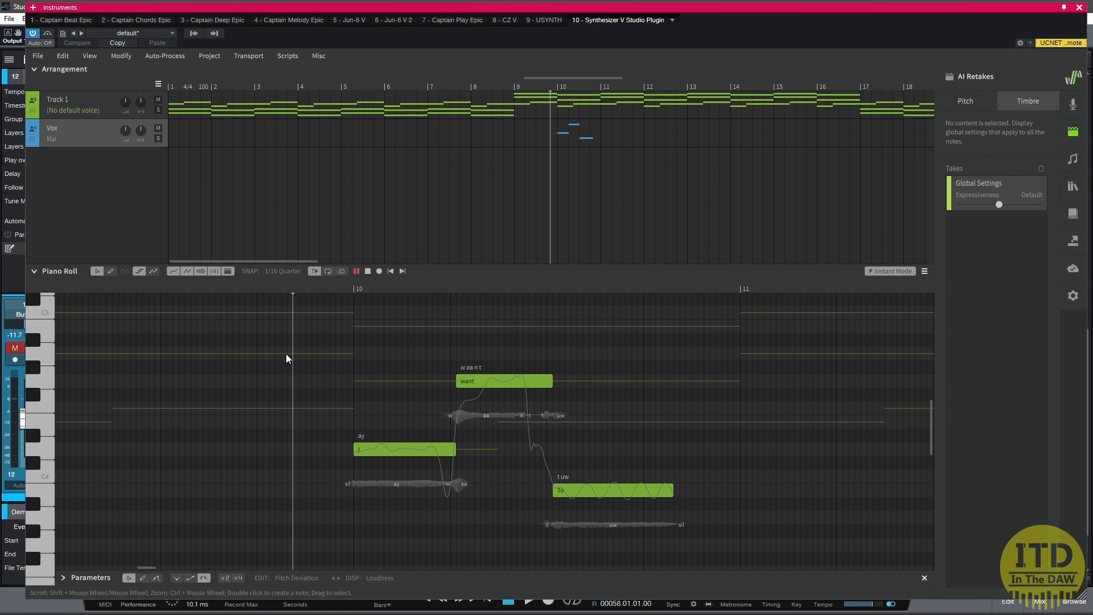
pyautogui.keyDown('ctrl'); pyautogui.scroll(-2, 310, 400); pyautogui.keyUp('ctrl')
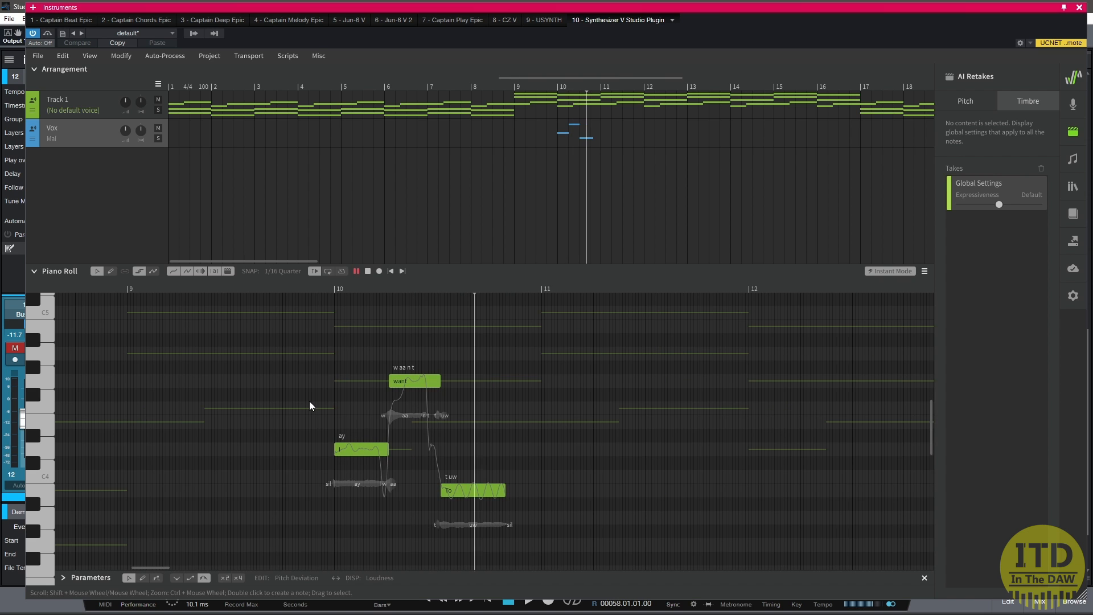
pyautogui.press('space')
# Generate two pitch takes for the "To" note and set Take 2's expressiveness to -100
pyautogui.click(475, 490)
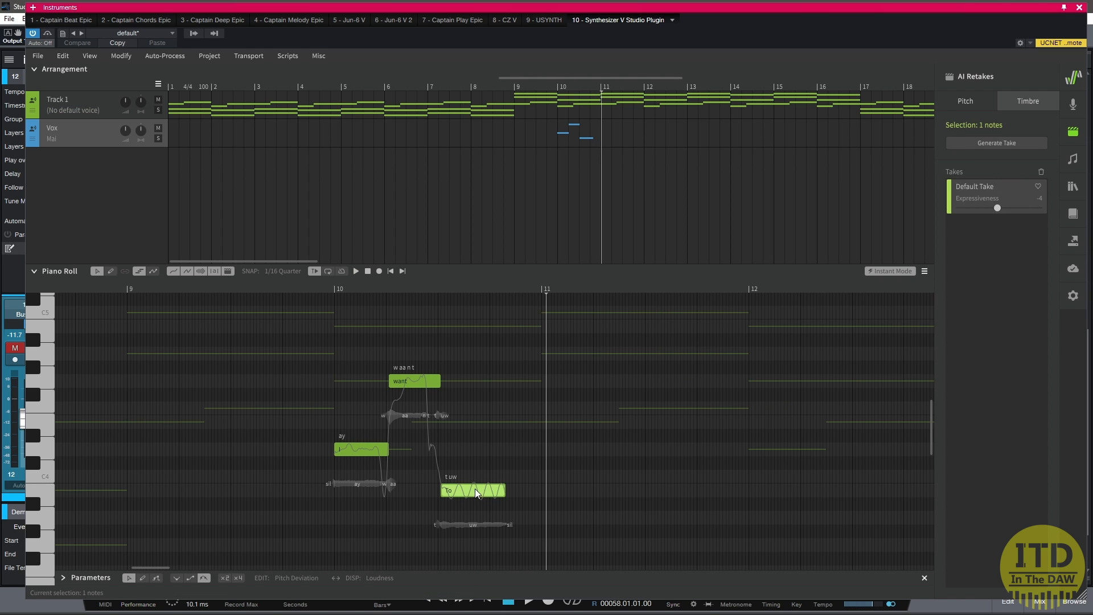
pyautogui.click(981, 142)
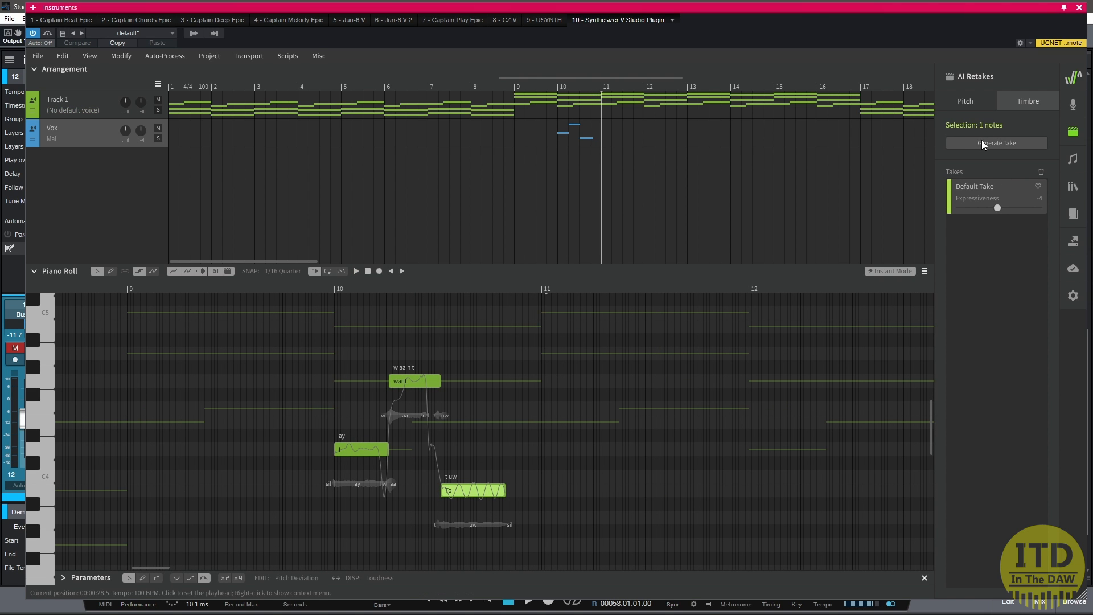
pyautogui.click(1001, 144)
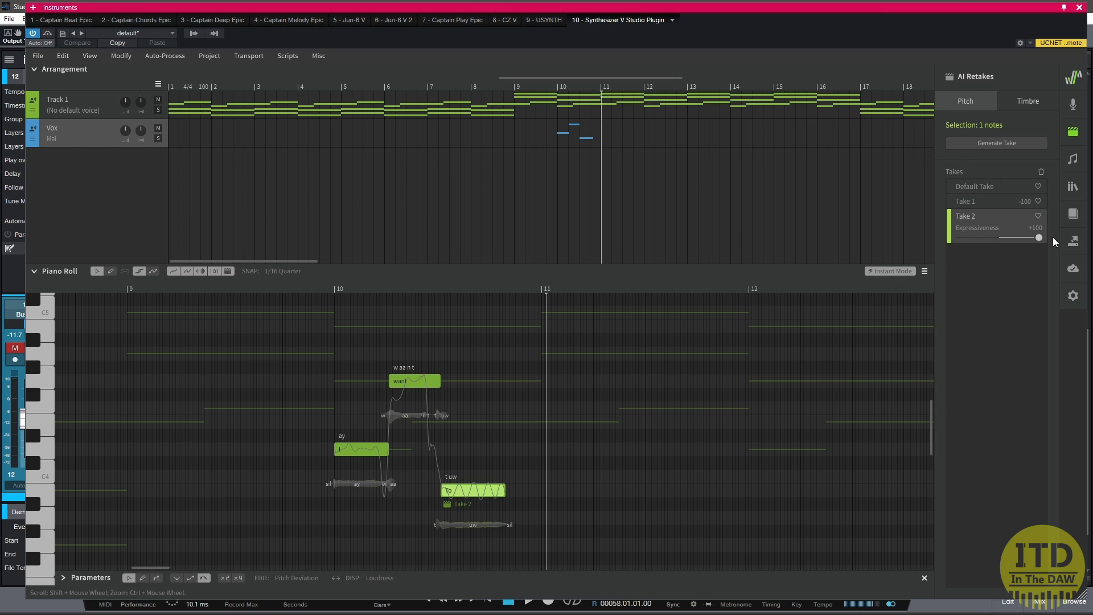
pyautogui.scroll(5, 458, 463)
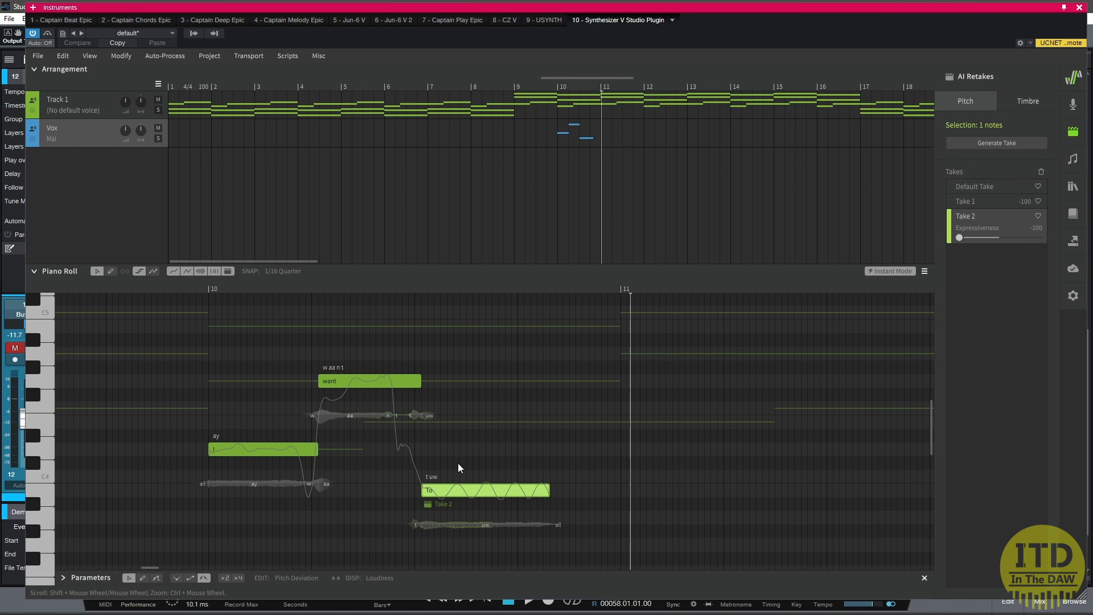
# Redraw the "To" note's pitch freehand as a nearly flat line and play it starting from the "want" note
pyautogui.click(152, 272)
pyautogui.click(407, 487)
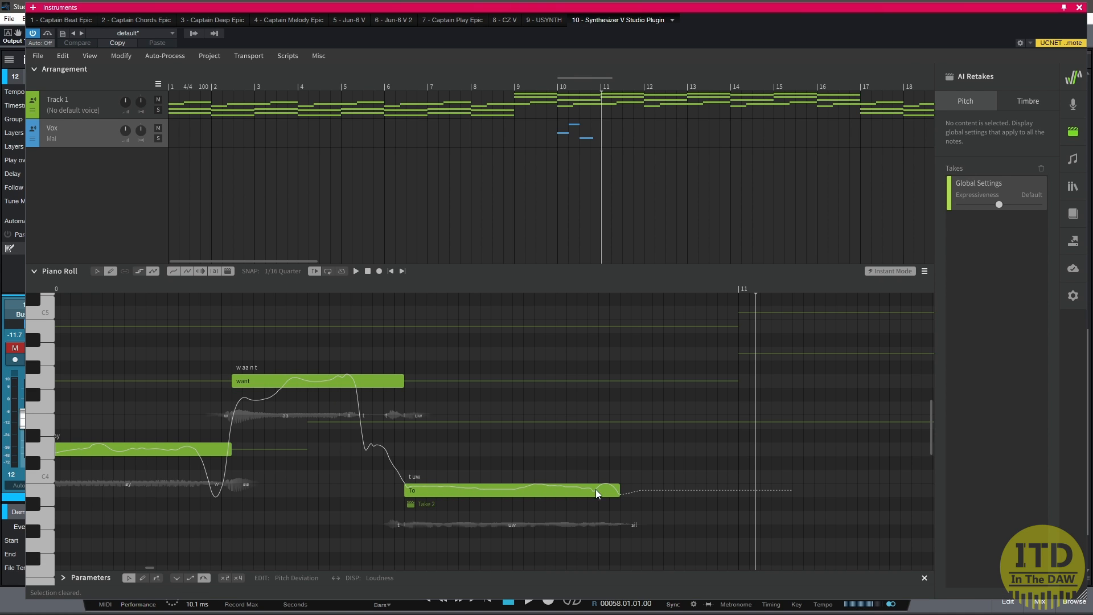
pyautogui.click(333, 290)
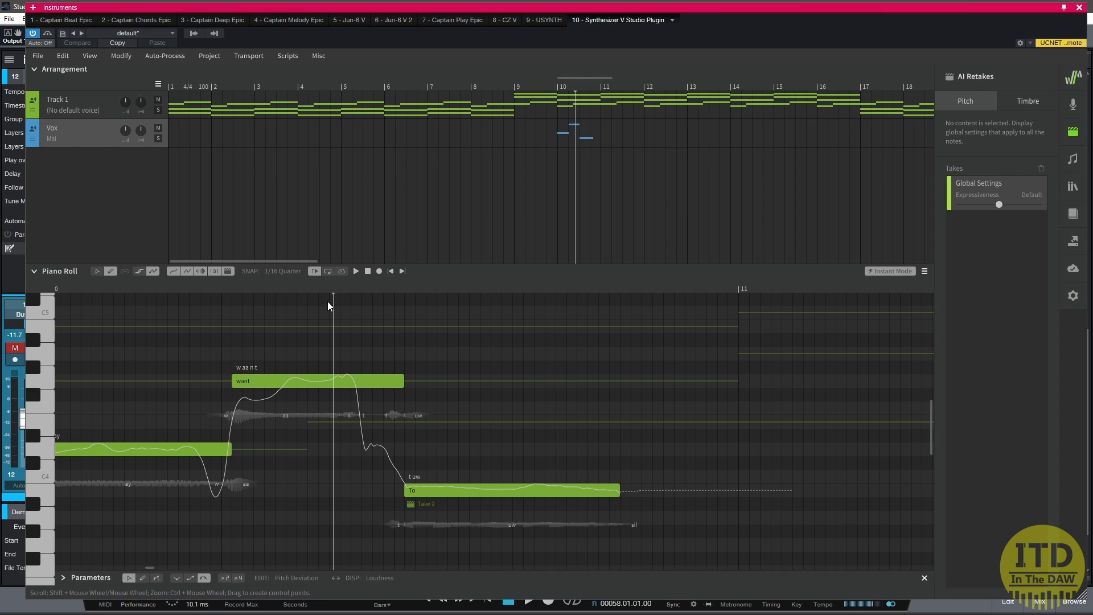
pyautogui.press('space')
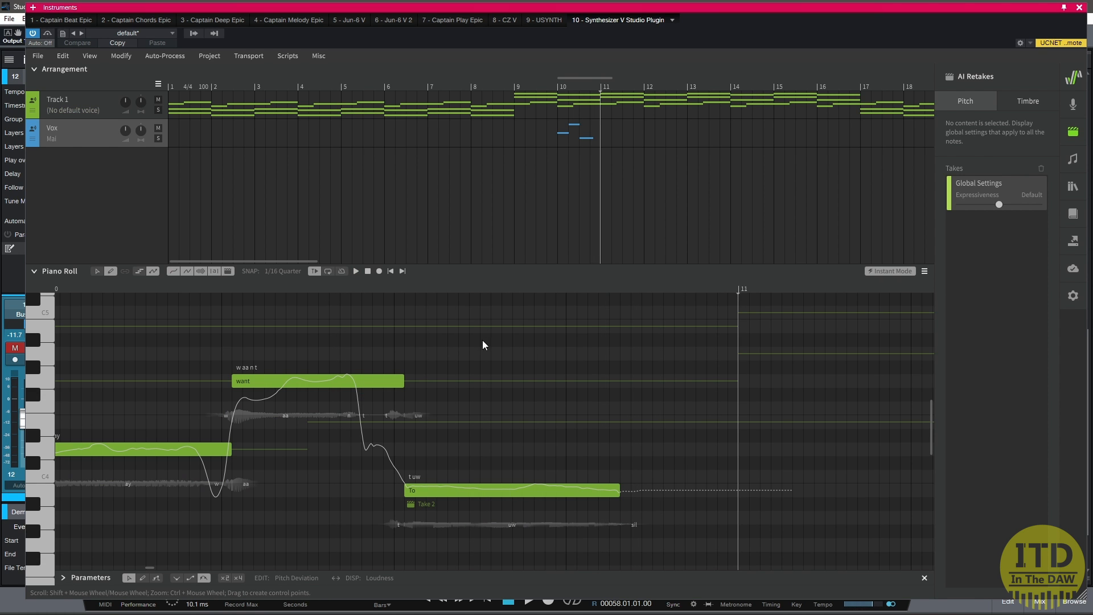
pyautogui.press('space')
# Play the whole "I want To" phrase from just before bar 10 with the flattened "To" pitch
pyautogui.scroll(-3, 483, 340)
pyautogui.click(332, 290)
pyautogui.press('space')
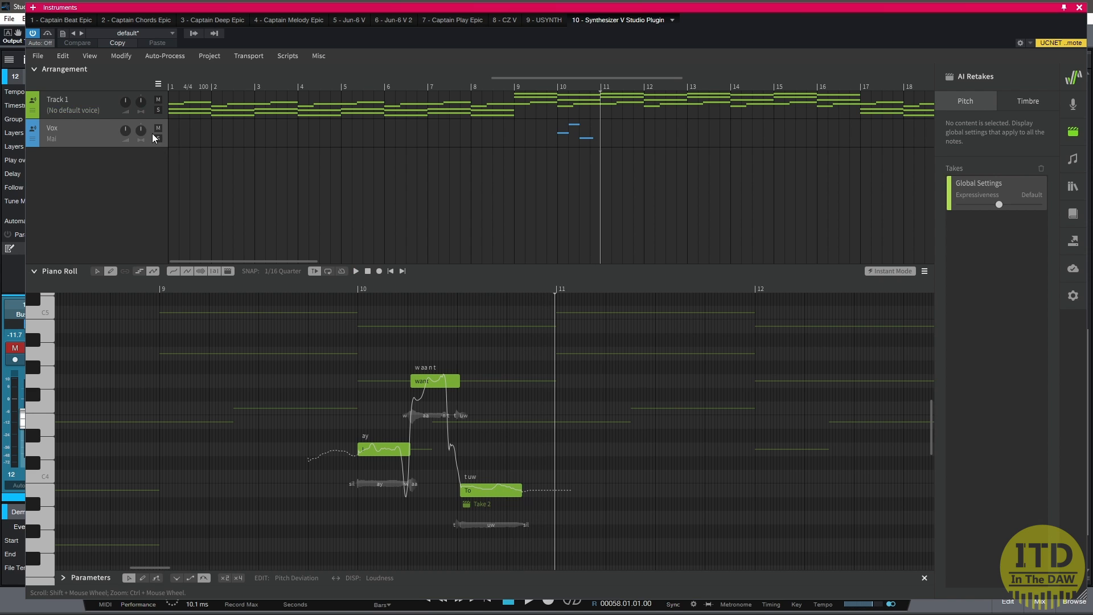
pyautogui.scroll(1, 504, 424)
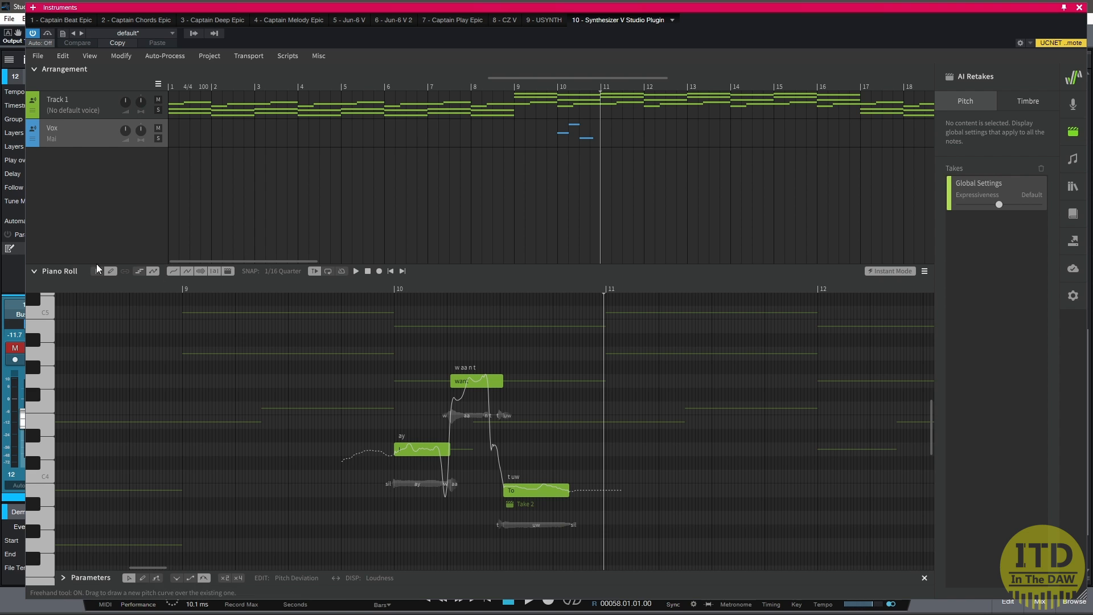
# Return to note editing and add an A4 note just after the start of bar 11 with the lyric "Follow"
pyautogui.click(140, 271)
pyautogui.click(141, 272)
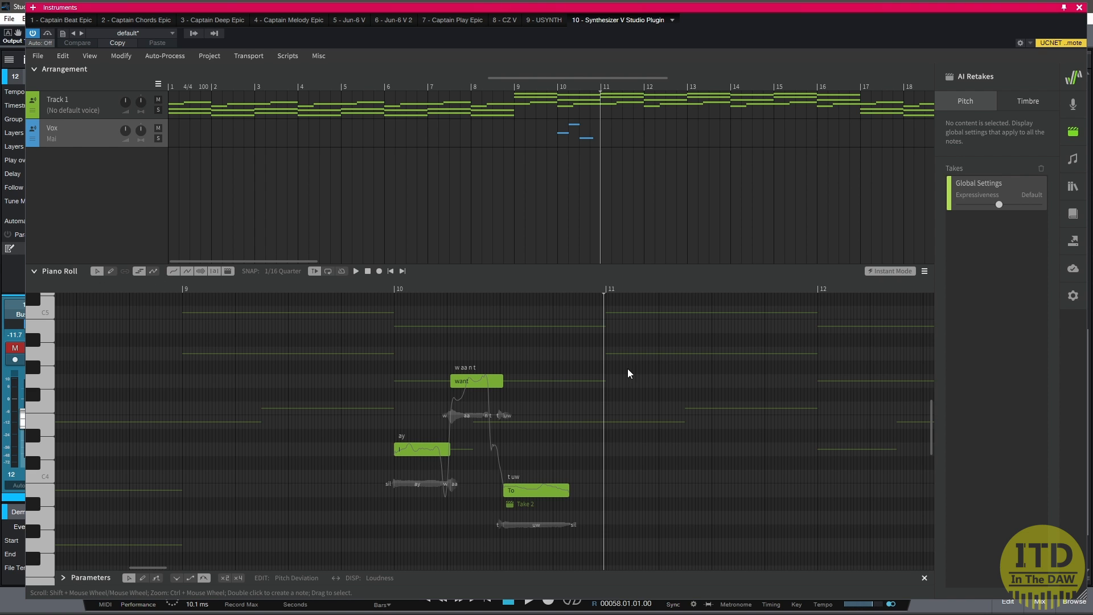
pyautogui.keyDown('ctrl'); pyautogui.scroll(2, 629, 374); pyautogui.keyUp('ctrl')
pyautogui.doubleClick(576, 353)
pyautogui.doubleClick(616, 350)
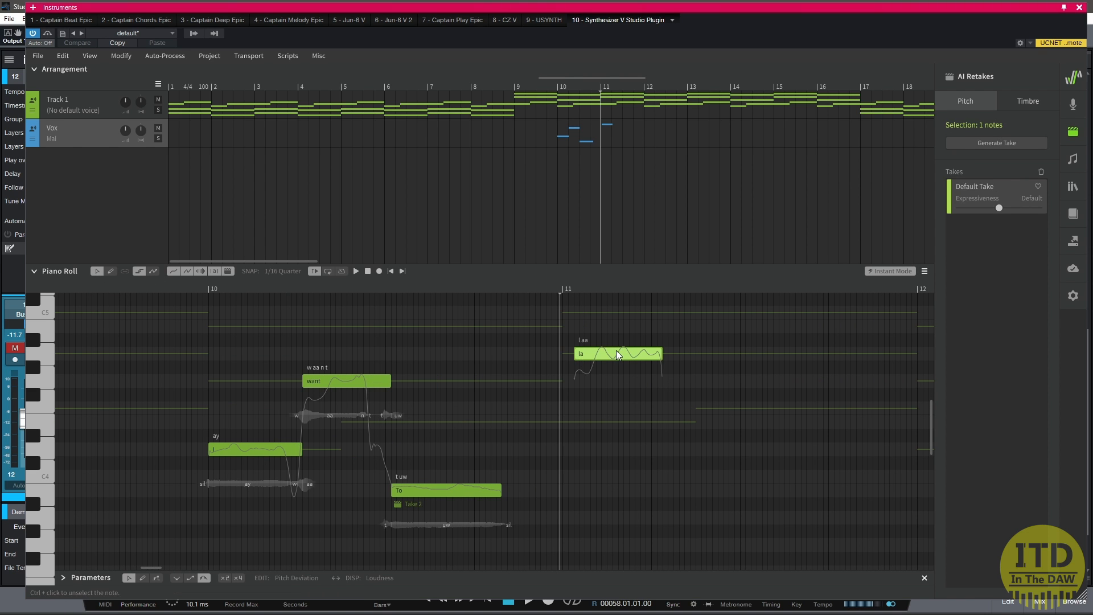
pyautogui.write('Follow')
pyautogui.press('space')
# Play the "Follow" note from just before bar 11 and add another A4 note directly after it
pyautogui.click(839, 290)
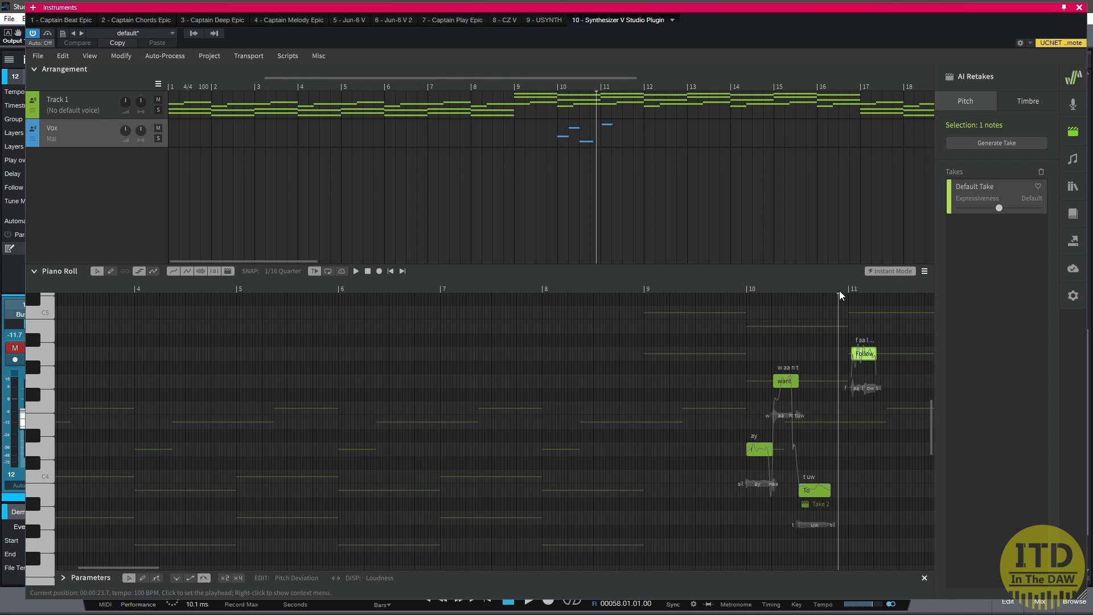
pyautogui.press('space')
pyautogui.keyDown('ctrl'); pyautogui.scroll(4, 871, 370); pyautogui.keyUp('ctrl')
pyautogui.press('space')
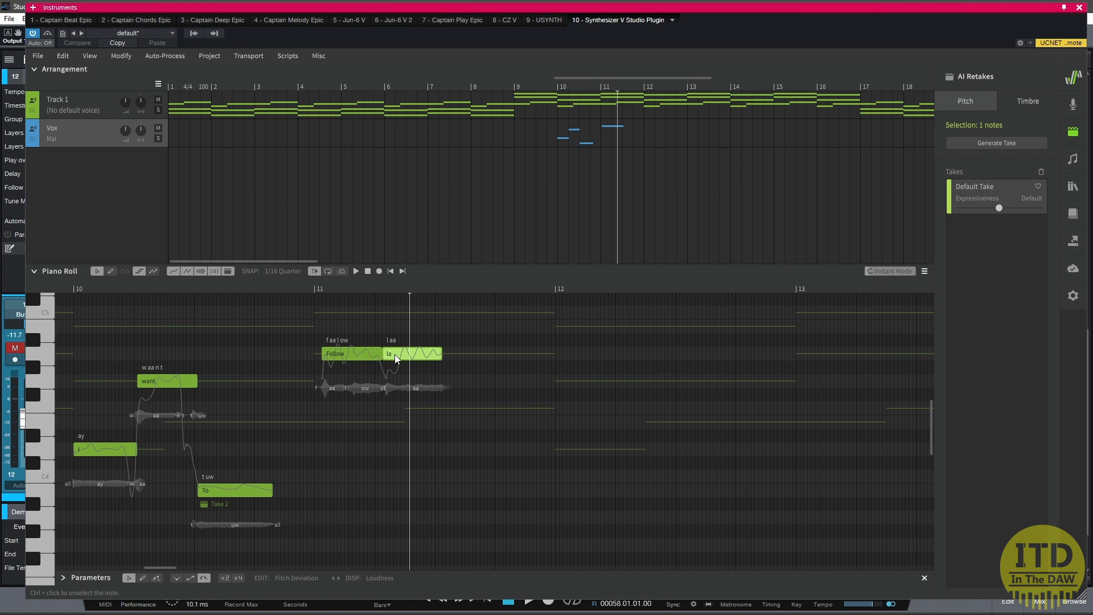
# Move the boundary between "Follow" and "la" slightly earlier and shorten the end of the "la" note
pyautogui.keyDown('ctrl'); pyautogui.scroll(1, 368, 359); pyautogui.keyUp('ctrl')
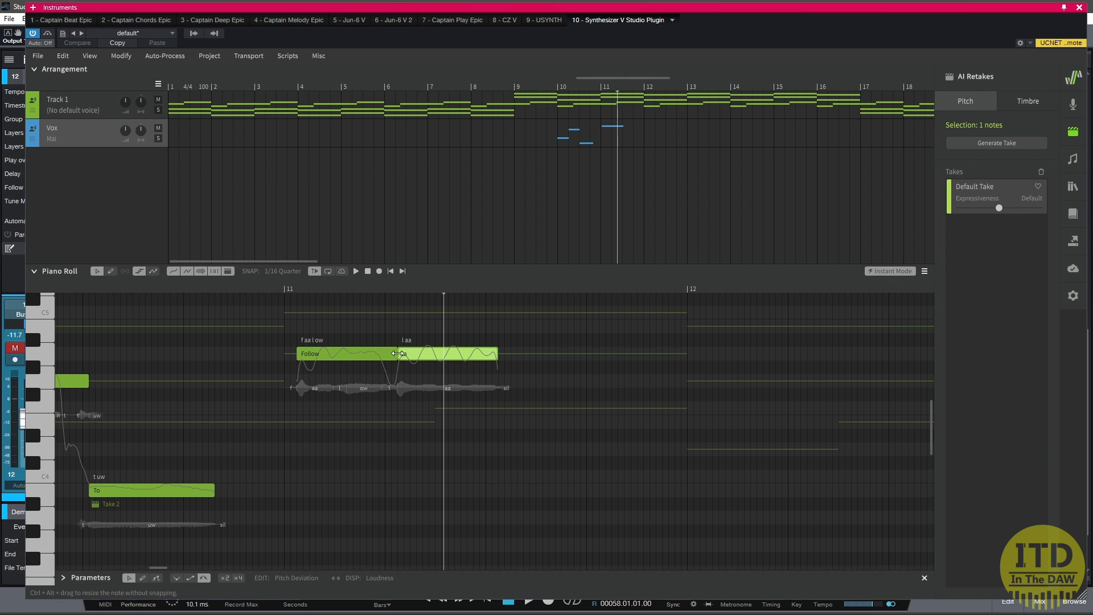
pyautogui.moveTo(397, 354)
pyautogui.mouseDown()
pyautogui.moveTo(362, 355)
pyautogui.moveTo(379, 355)
pyautogui.mouseUp()
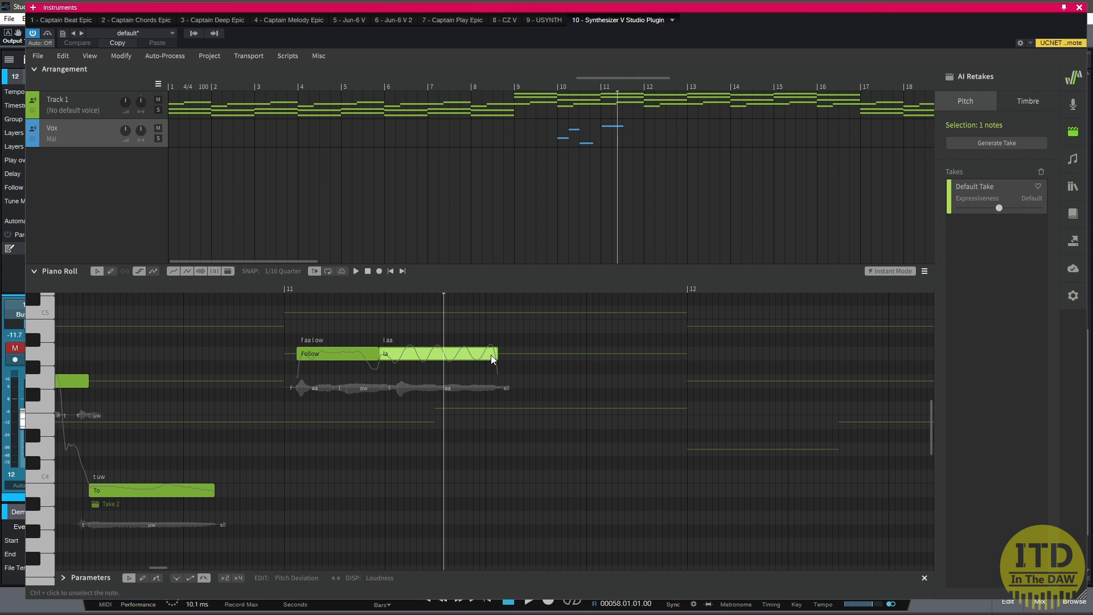
pyautogui.moveTo(495, 354); pyautogui.dragTo(459, 358)
# Change the lyrics of the two bar 11 notes to "Fall" and "oo"
pyautogui.doubleClick(308, 354)
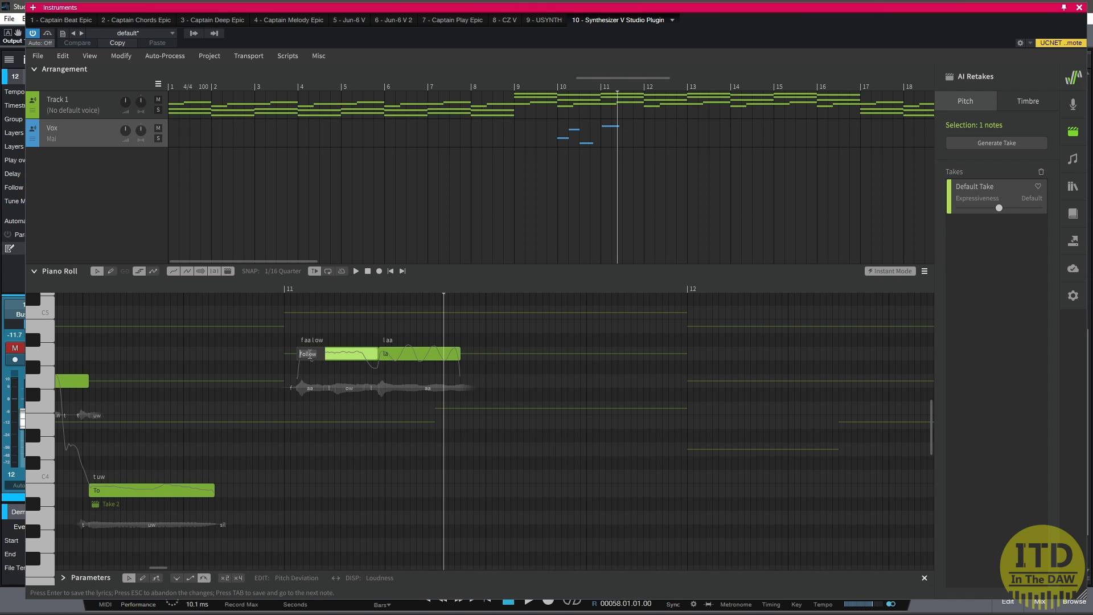
pyautogui.write('Fall')
pyautogui.press('Tab')
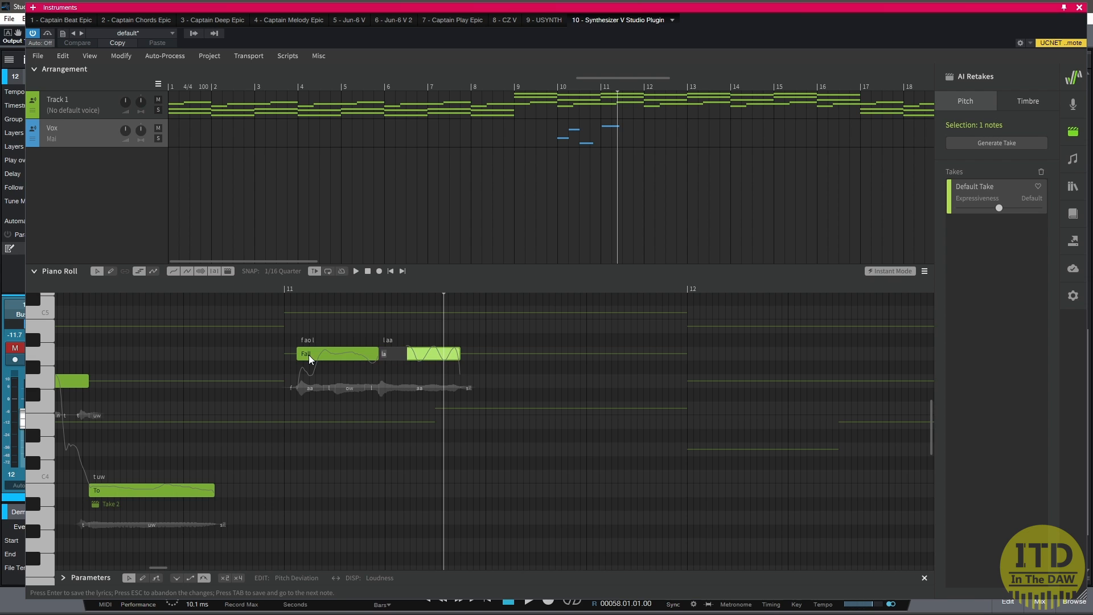
pyautogui.write('oo')
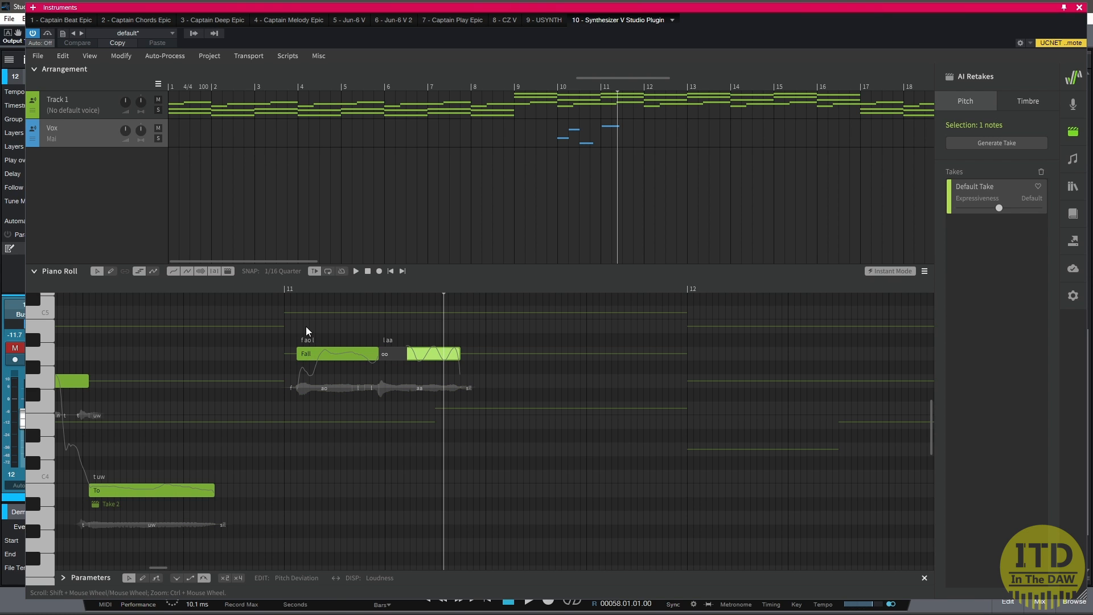
pyautogui.press('Return')
# Play the "Fall" and "oo" notes from just before bar 11
pyautogui.click(279, 288)
pyautogui.press('space')
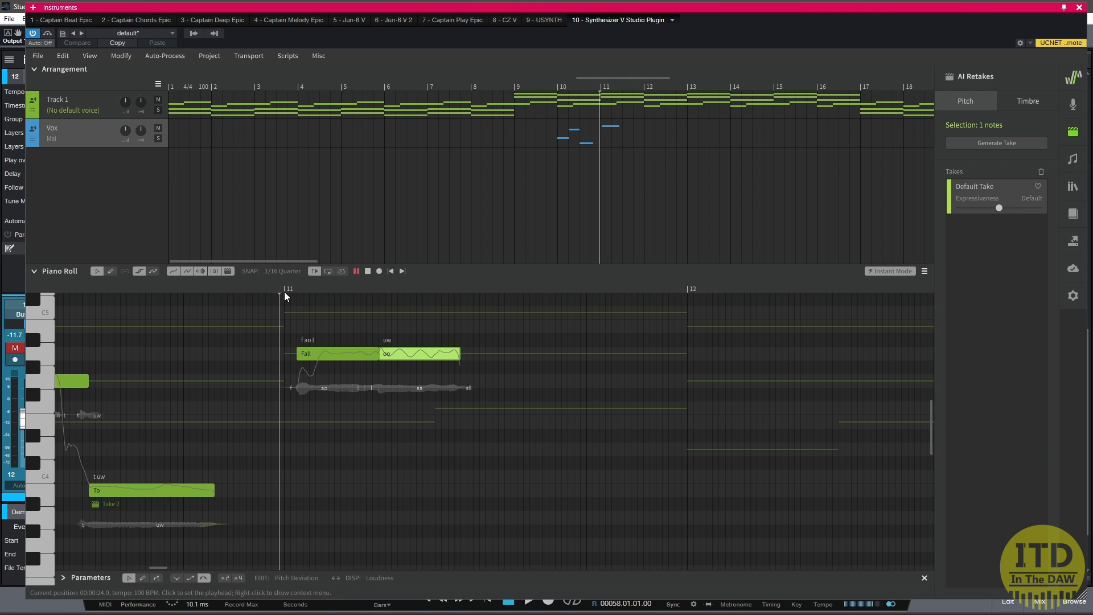
pyautogui.press('space')
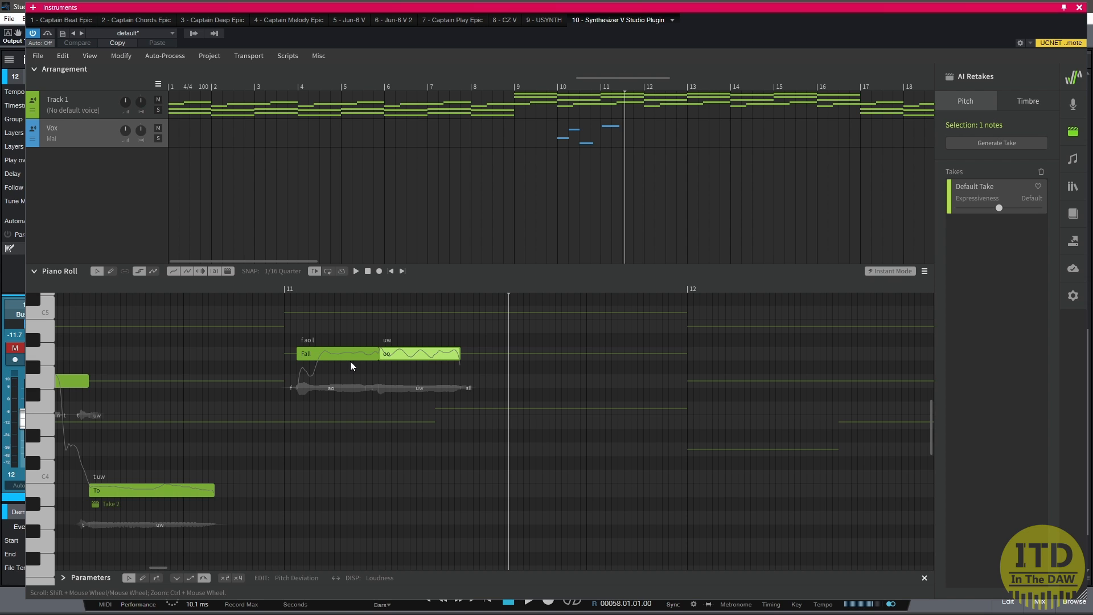
# Raise the "oo" note to C5 and play the two notes from just before bar 11
pyautogui.moveTo(424, 351); pyautogui.dragTo(423, 317)
pyautogui.click(284, 295)
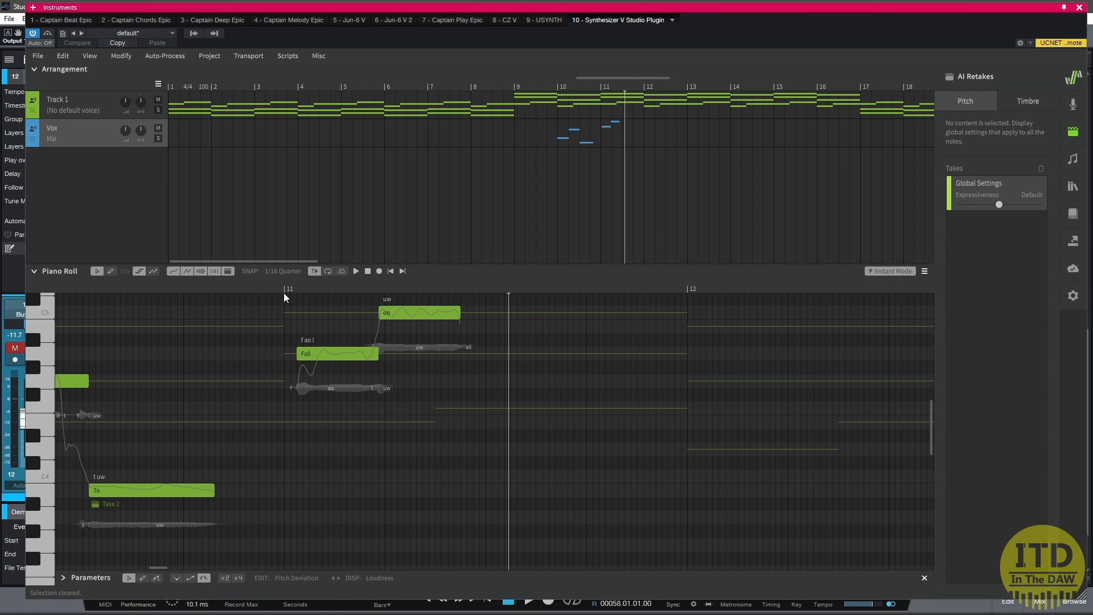
pyautogui.click(275, 289)
pyautogui.press('space')
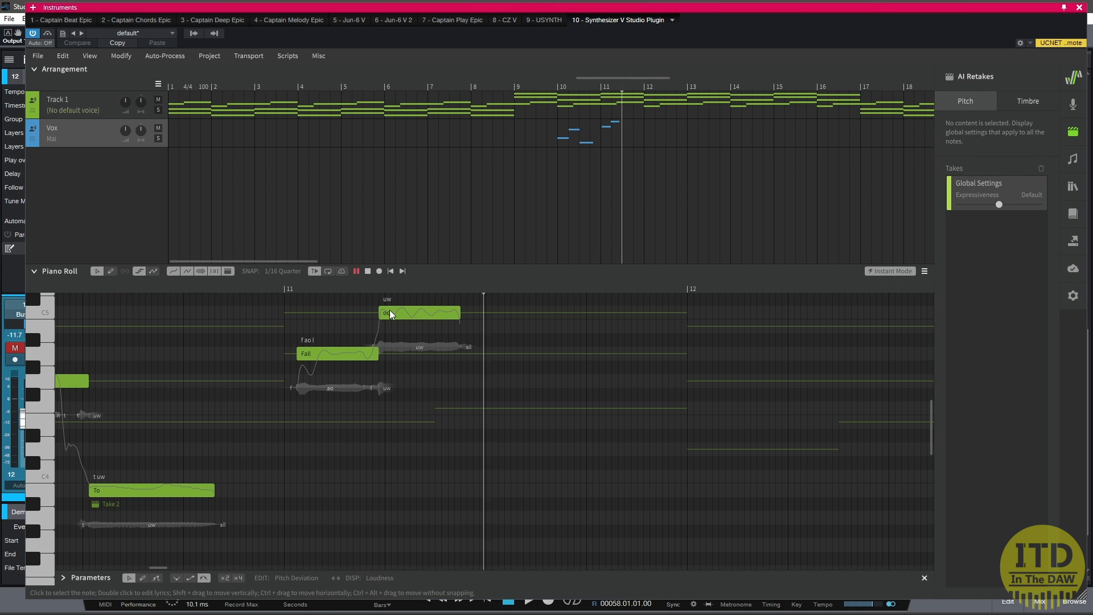
# Lower the "oo" note to E4 and play the two notes from just before bar 11
pyautogui.moveTo(390, 309); pyautogui.dragTo(405, 417)
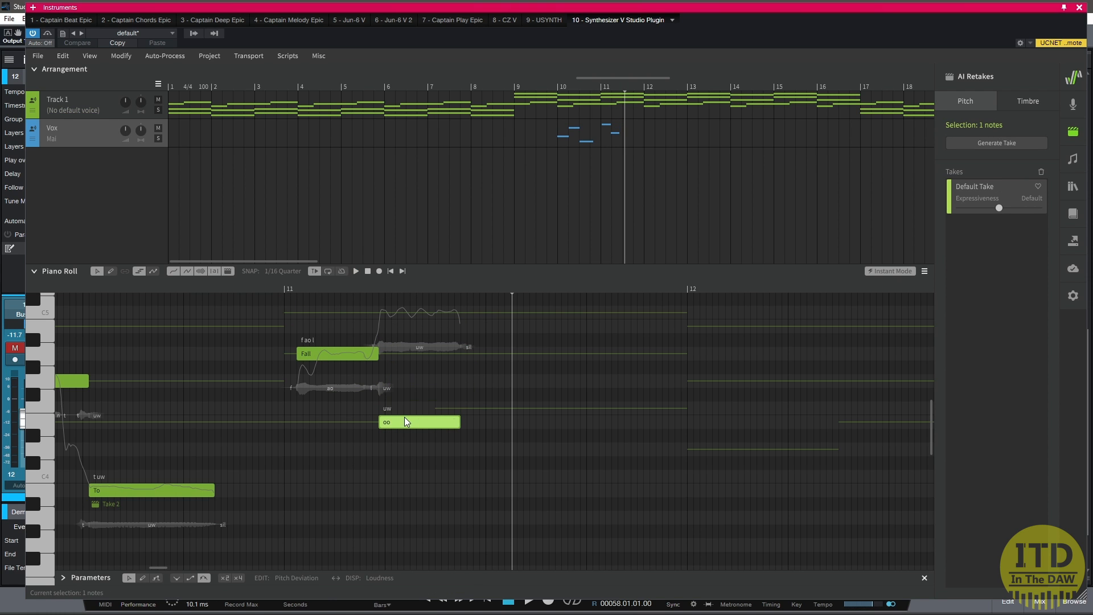
pyautogui.click(276, 288)
pyautogui.press('space')
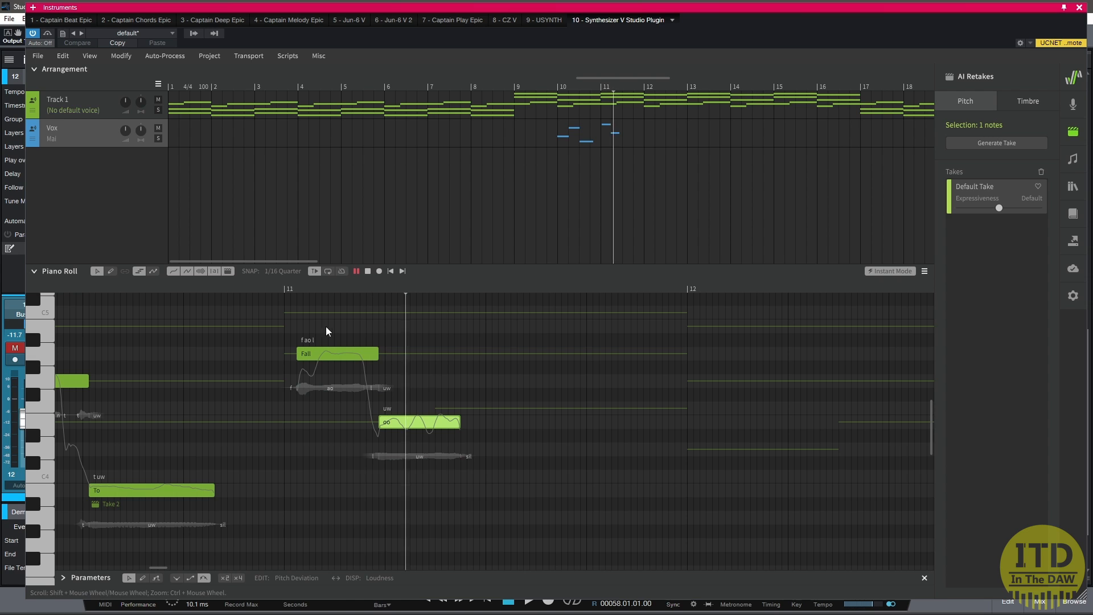
pyautogui.press('space')
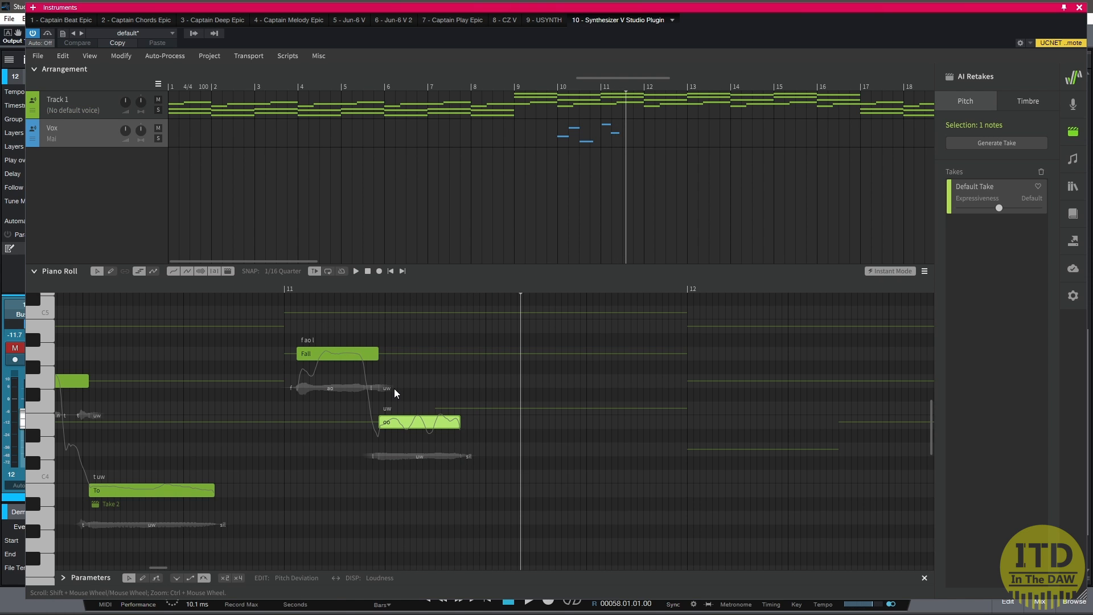
# Change the "oo" note's lyric to "oh" and play the two notes from just before bar 11
pyautogui.doubleClick(397, 422)
pyautogui.write('oh')
pyautogui.click(264, 289)
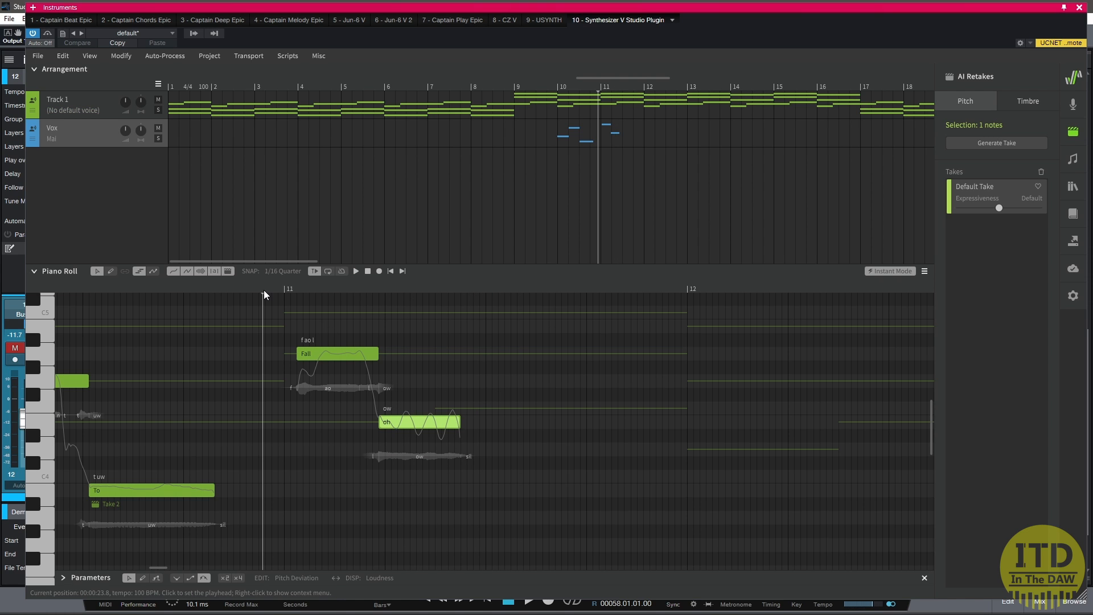
pyautogui.press('space')
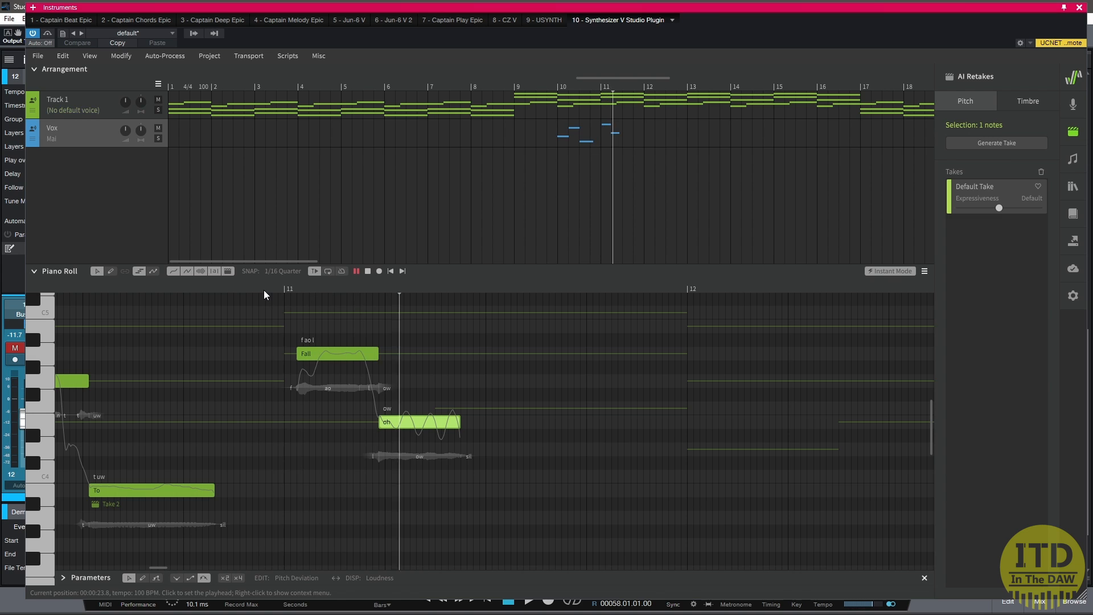
pyautogui.press('space')
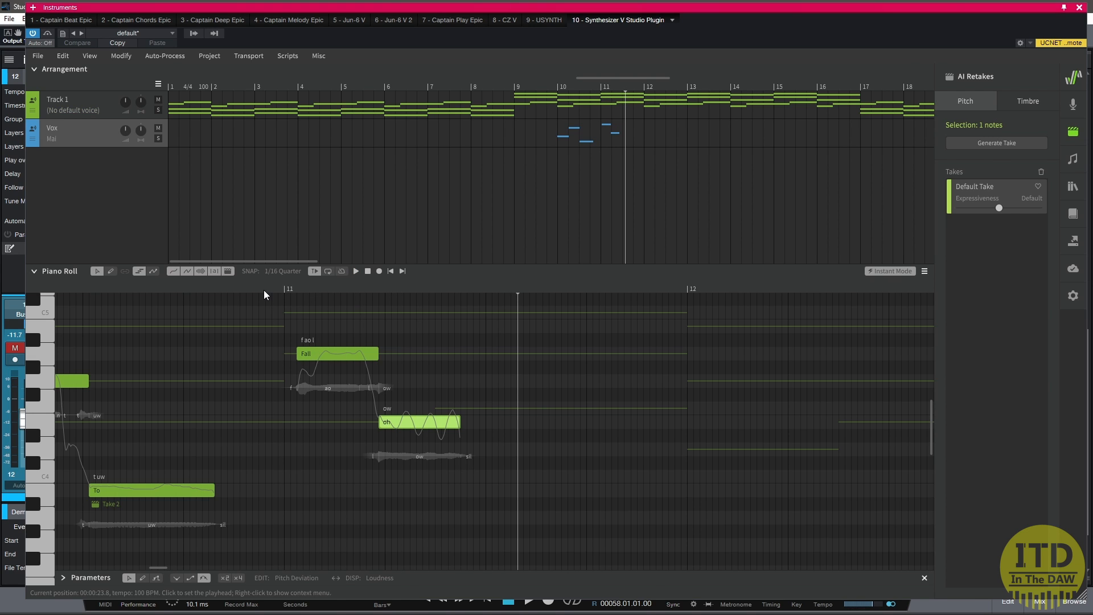
# Add a note at A4 in the second half of bar 11 and give it the lyric "Follow"
pyautogui.keyDown('ctrl'); pyautogui.scroll(-3, 282, 385); pyautogui.keyUp('ctrl')
pyautogui.keyDown('ctrl'); pyautogui.scroll(2, 293, 385); pyautogui.keyUp('ctrl')
pyautogui.keyDown('ctrl'); pyautogui.scroll(-1, 294, 385); pyautogui.keyUp('ctrl')
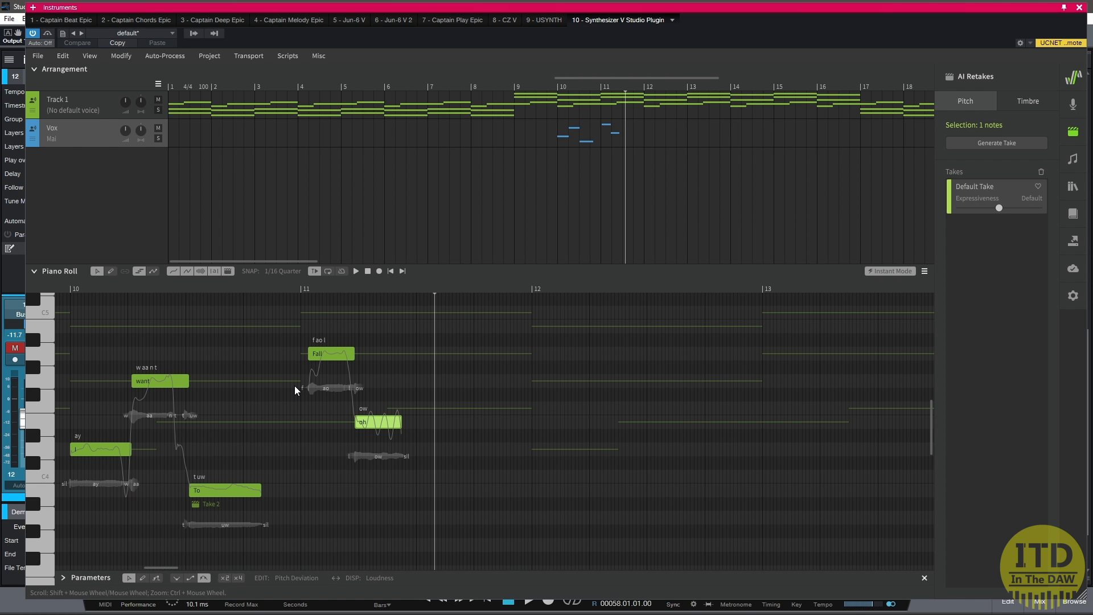
pyautogui.doubleClick(442, 353)
pyautogui.doubleClick(451, 353)
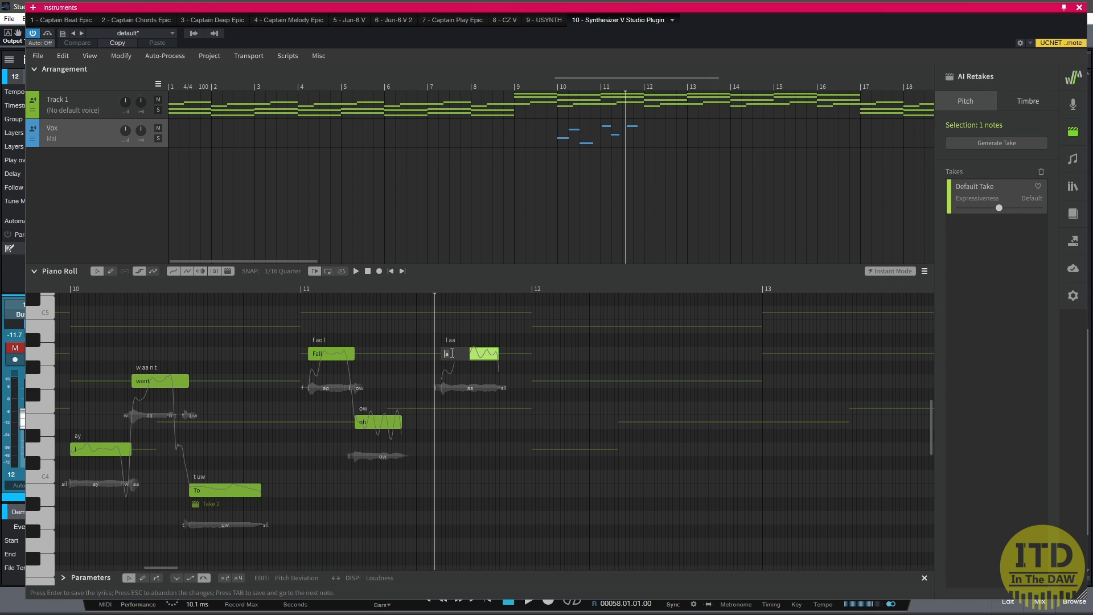
pyautogui.write('Follow')
pyautogui.press('Return')
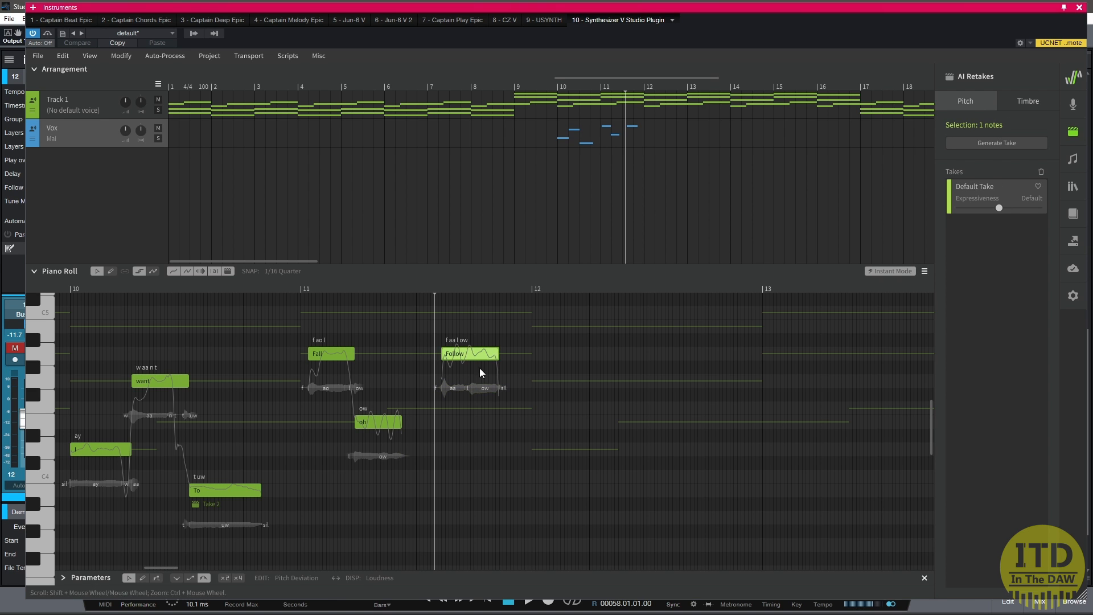
# Open the note properties of the "Follow" note and examine its vibrato, phoneme duration and strength settings
pyautogui.scroll(6, 438, 356)
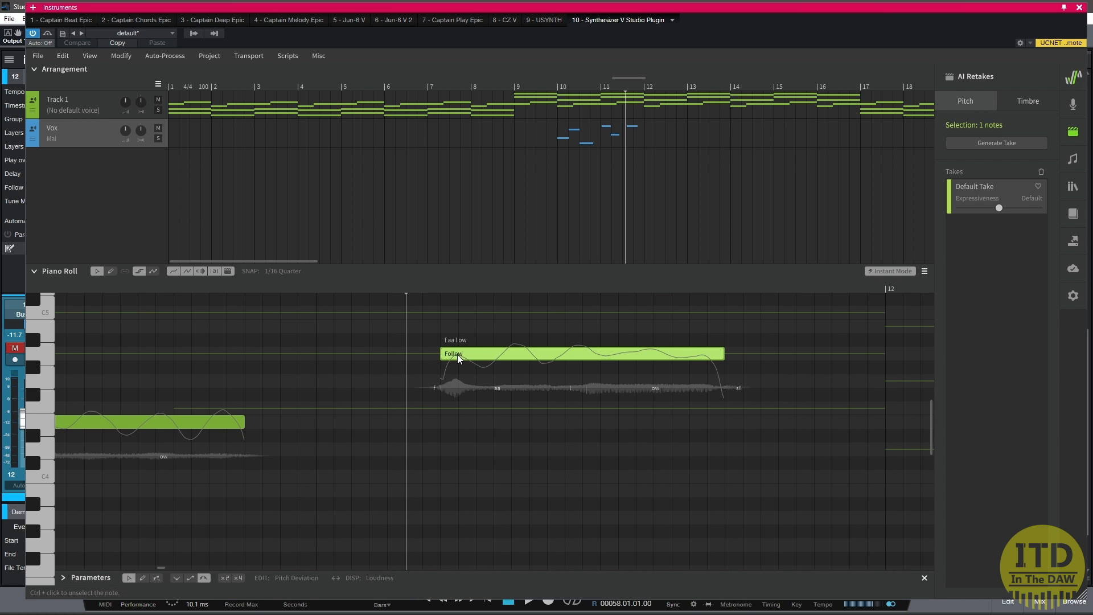
pyautogui.scroll(-3, 465, 344)
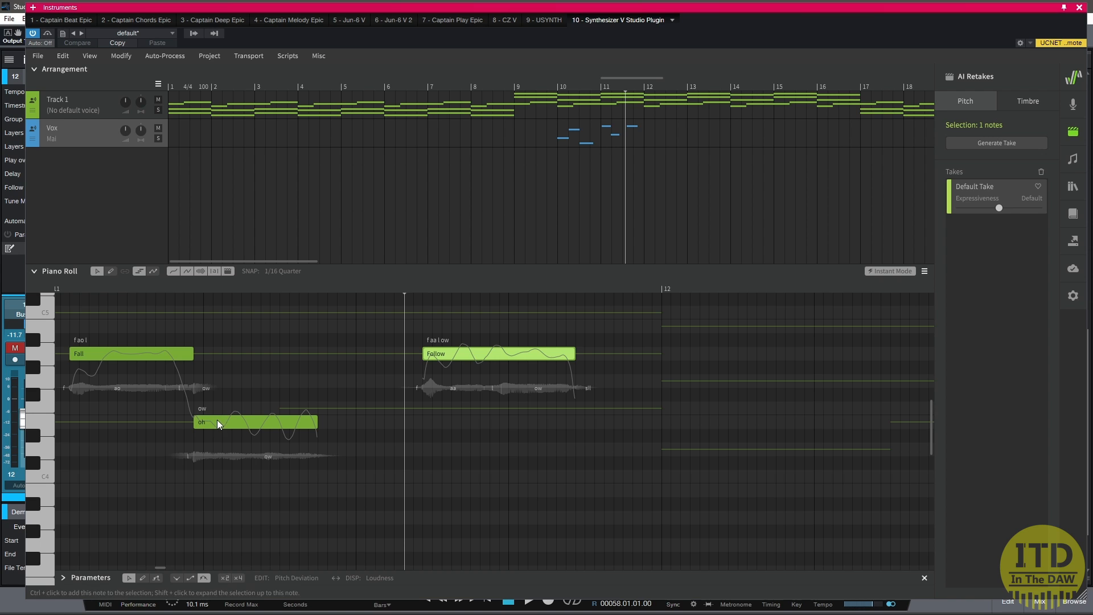
pyautogui.click(1074, 160)
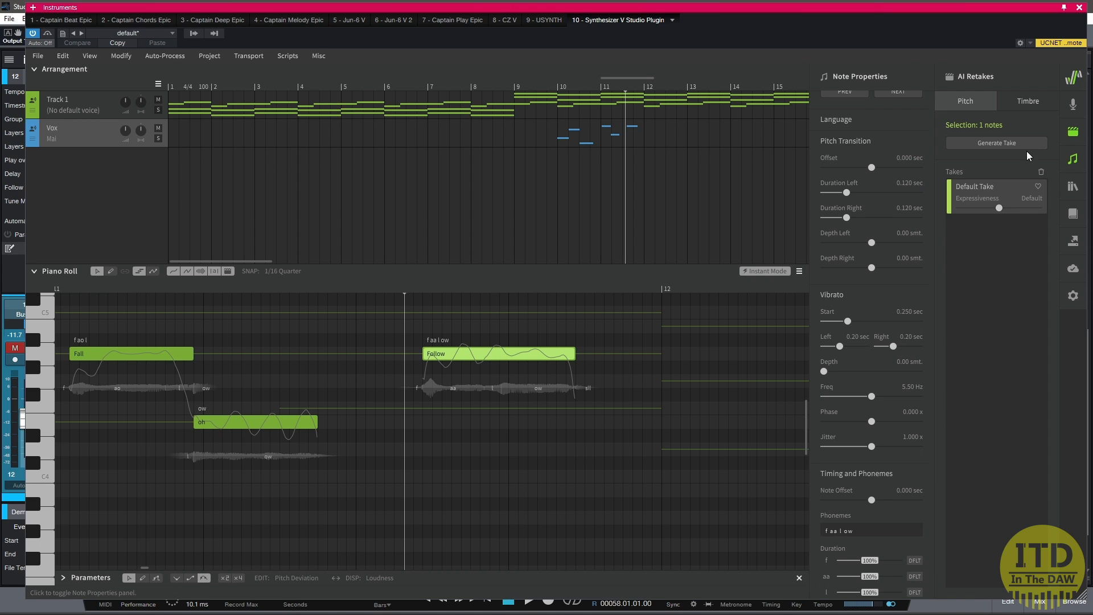
pyautogui.moveTo(929, 271); pyautogui.dragTo(913, 460)
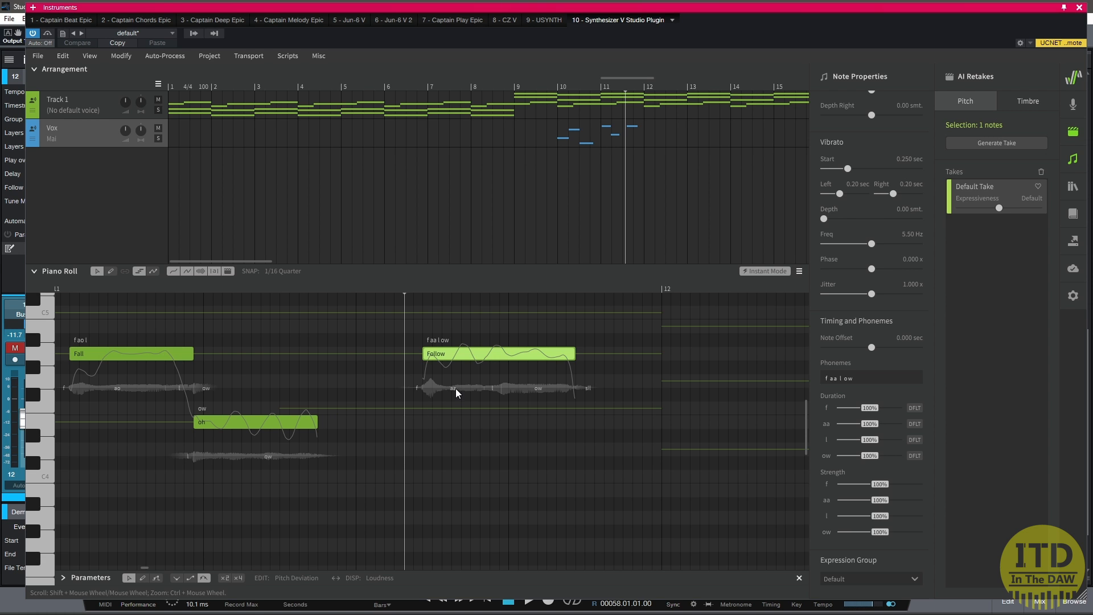
pyautogui.scroll(-2, 456, 386)
pyautogui.scroll(-1, 461, 381)
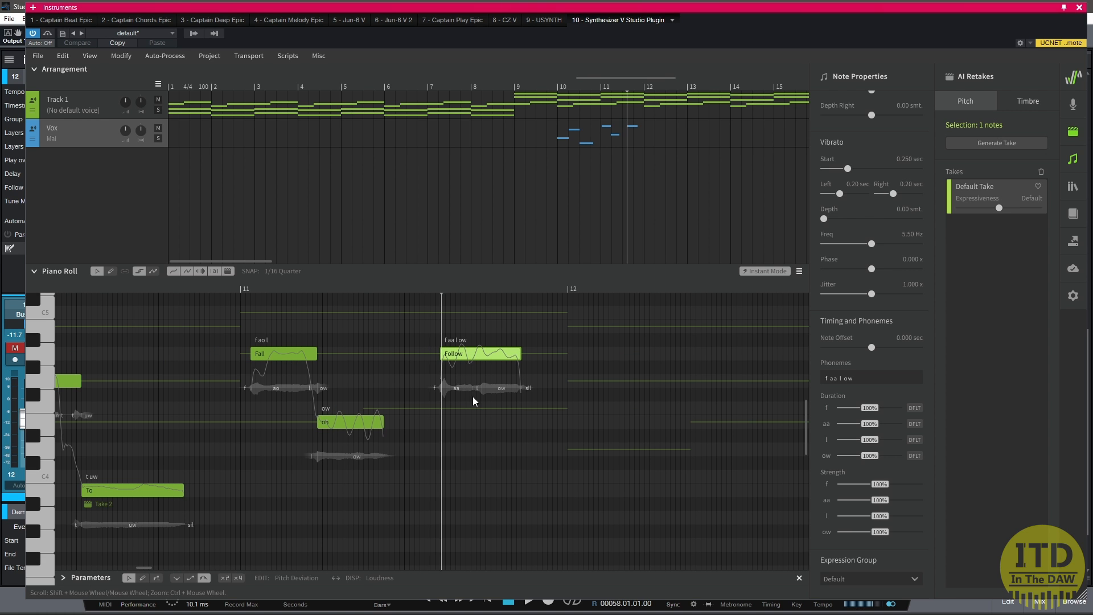
# Lengthen the "Follow" note to the combined length of "Fall" and "oh", and place it at A4 directly after "oh"
pyautogui.click(239, 290)
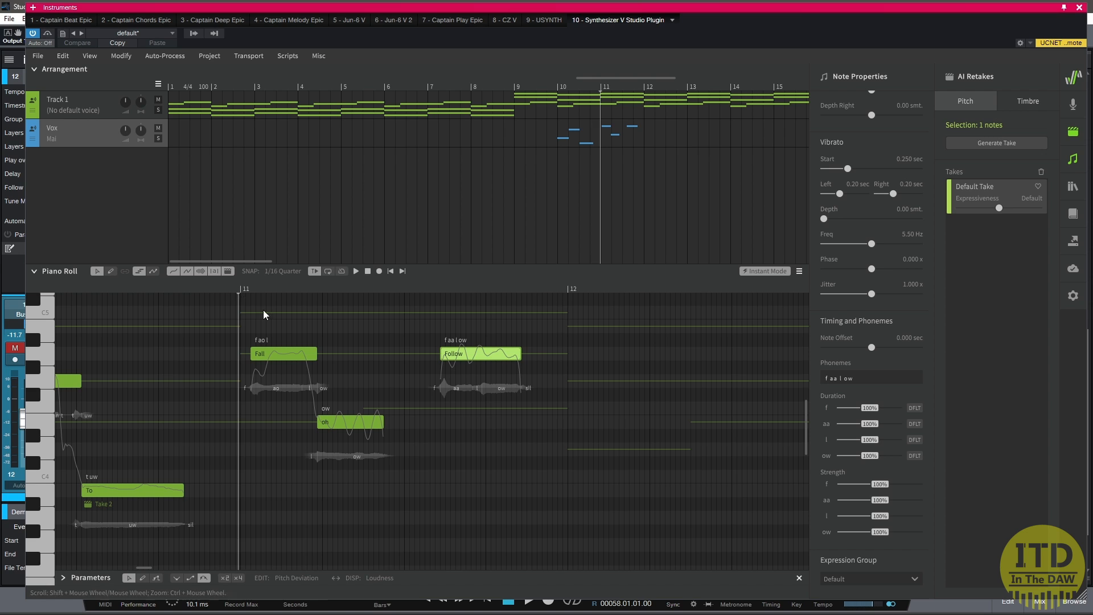
pyautogui.moveTo(466, 363); pyautogui.dragTo(283, 322)
pyautogui.scroll(2, 283, 323)
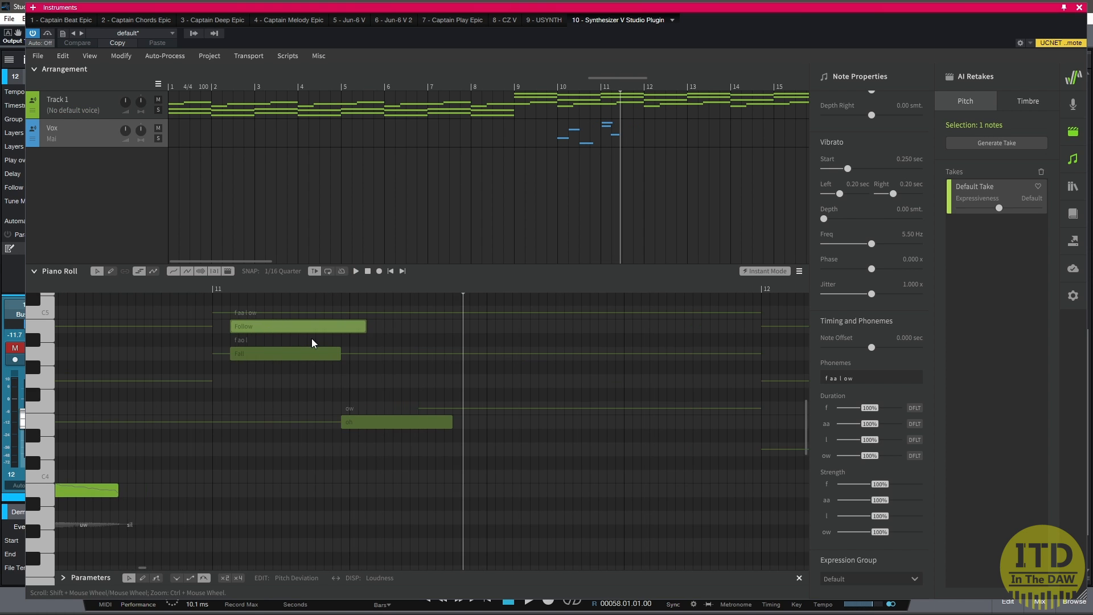
pyautogui.moveTo(367, 327); pyautogui.dragTo(454, 338)
pyautogui.scroll(2, 453, 339)
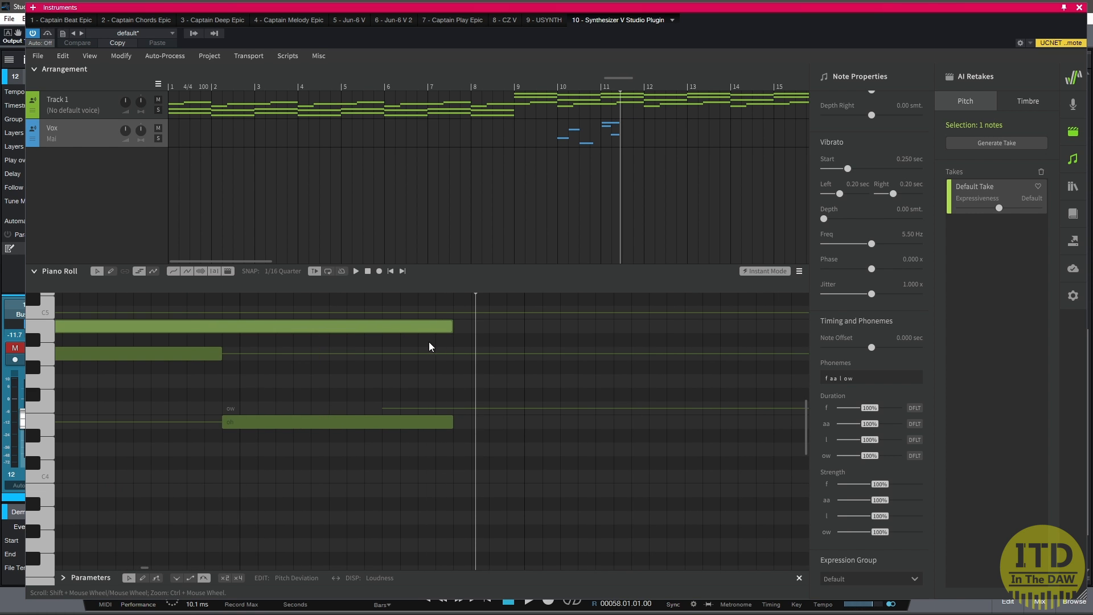
pyautogui.scroll(-5, 392, 343)
pyautogui.moveTo(358, 328); pyautogui.dragTo(451, 353)
# Shift the "Follow" note slightly later to leave a short gap after "oh", and play it
pyautogui.press('space')
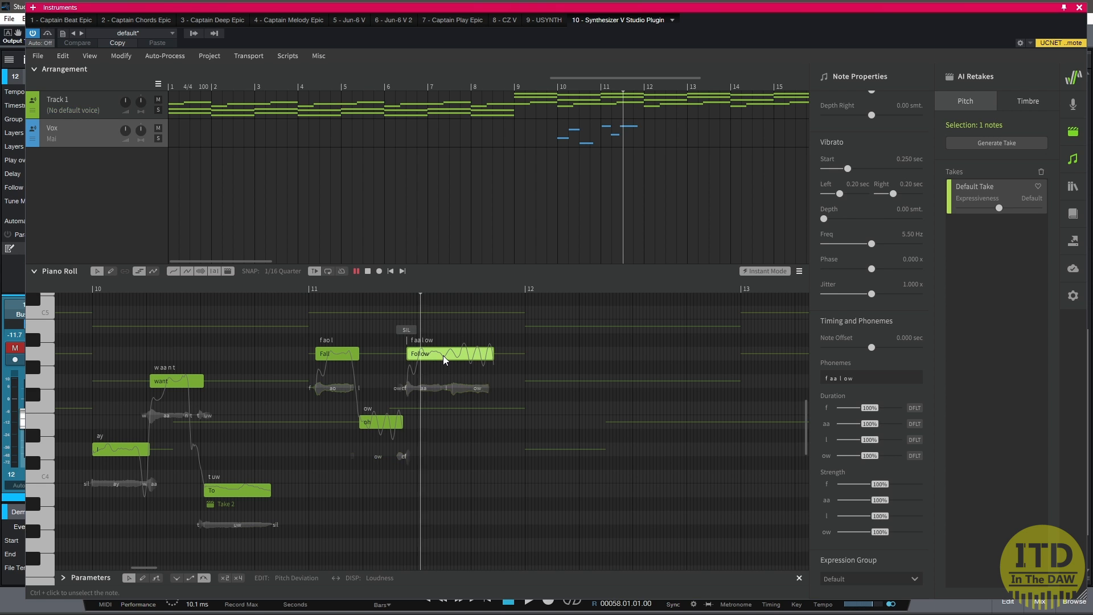
pyautogui.moveTo(437, 350); pyautogui.dragTo(450, 346)
pyautogui.click(404, 293)
pyautogui.click(405, 287)
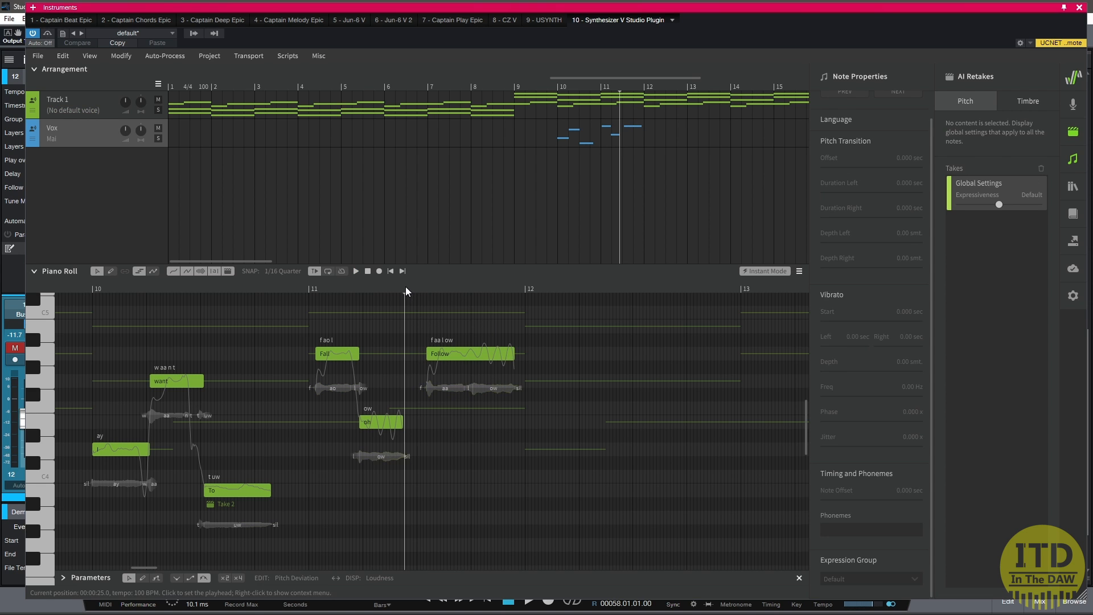
pyautogui.press('space')
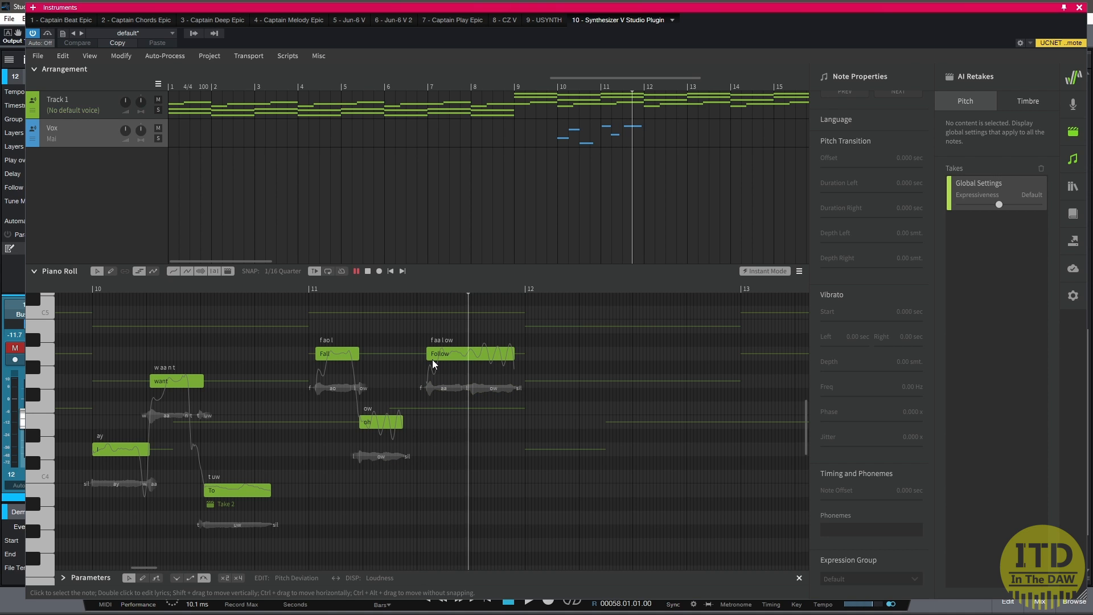
pyautogui.press('space')
# Play the bar 11 phrase from just before bar 11, and replay the "Follow" note on its own
pyautogui.click(303, 288)
pyautogui.press('space')
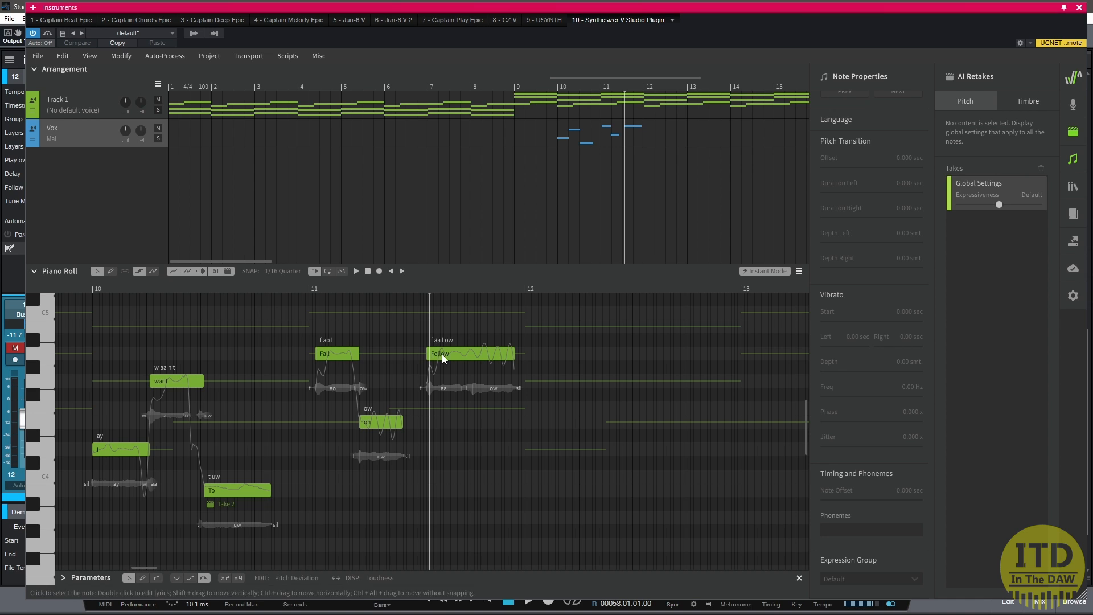
pyautogui.click(421, 292)
pyautogui.press('space')
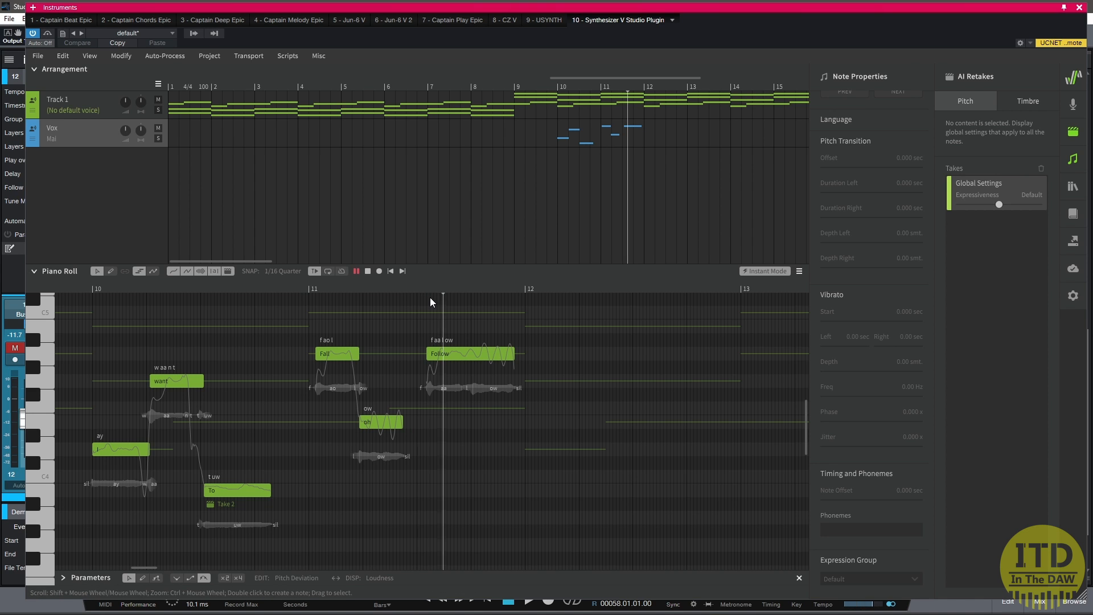
pyautogui.click(301, 289)
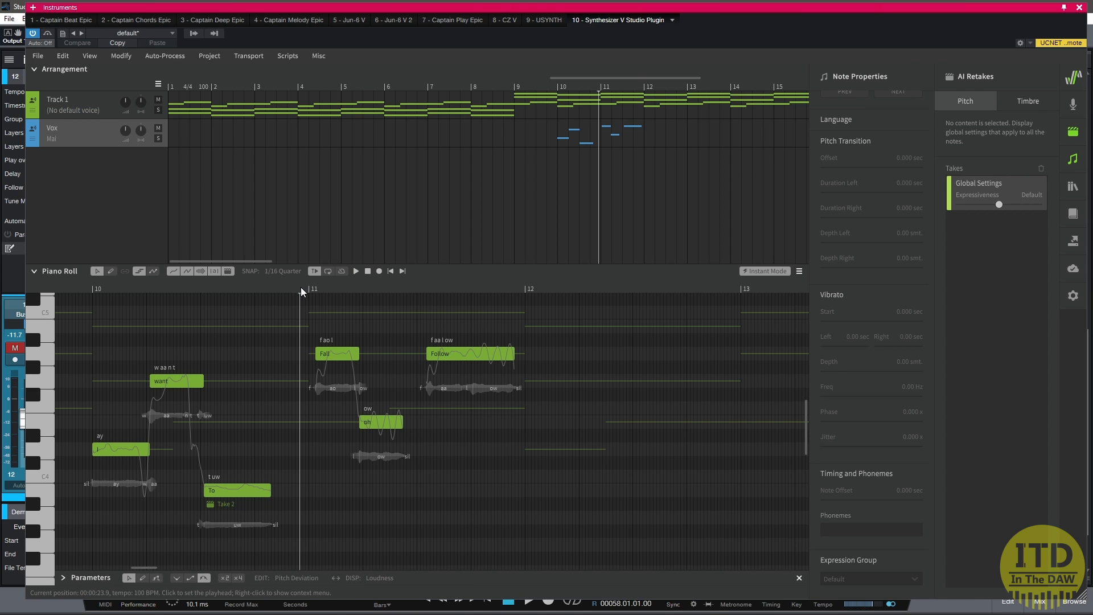
pyautogui.press('space')
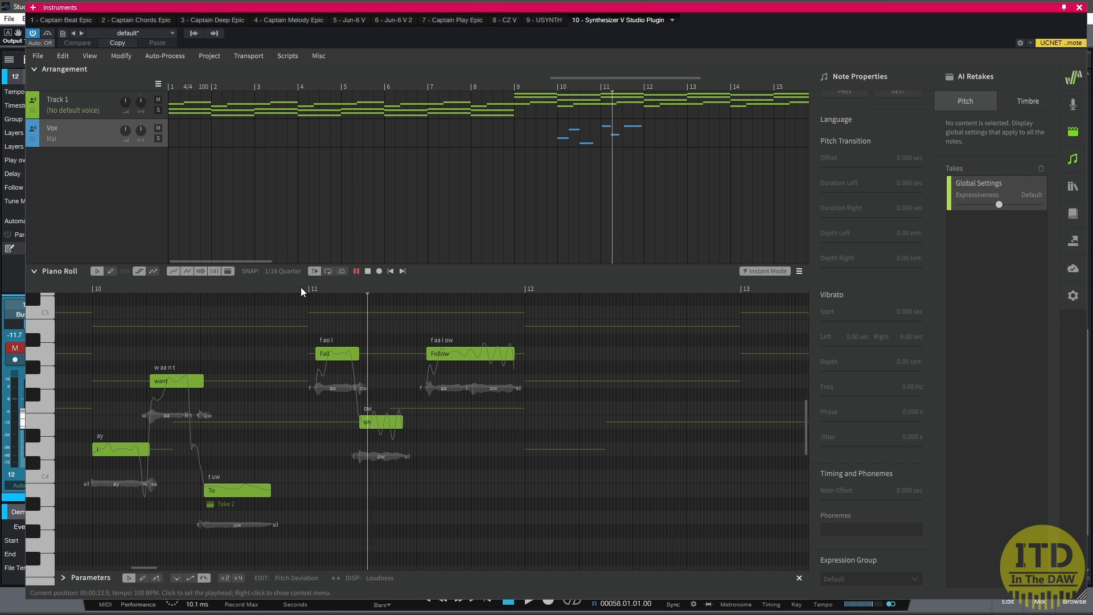
# Audition the "oh" note at A4 from just before bar 11 and return it to E4
pyautogui.scroll(3, 364, 369)
pyautogui.moveTo(390, 421); pyautogui.dragTo(370, 347)
pyautogui.click(222, 288)
pyautogui.press('space')
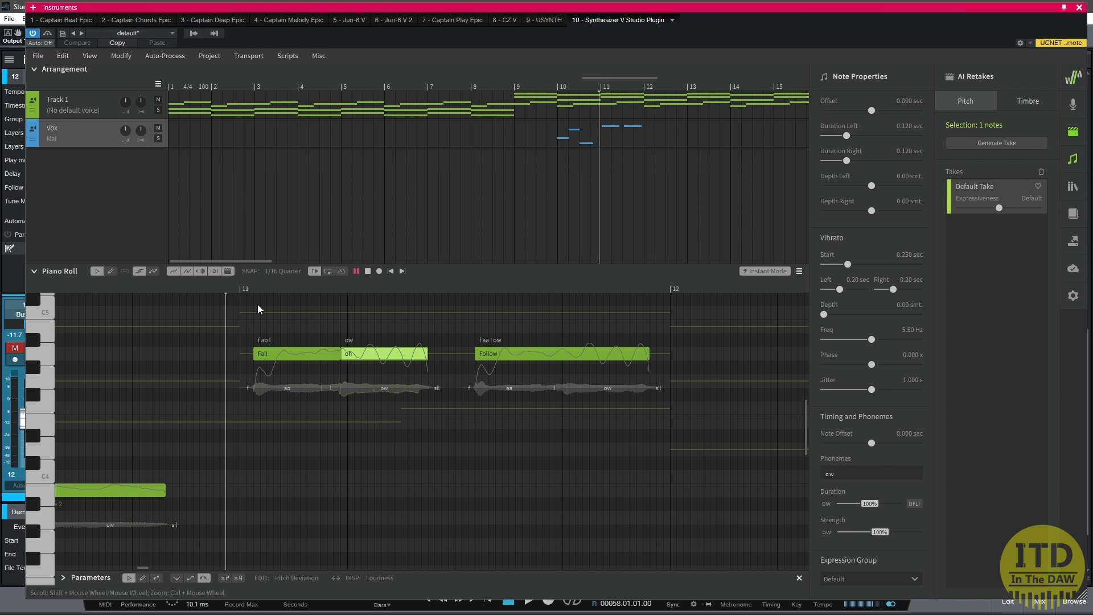
pyautogui.press('space')
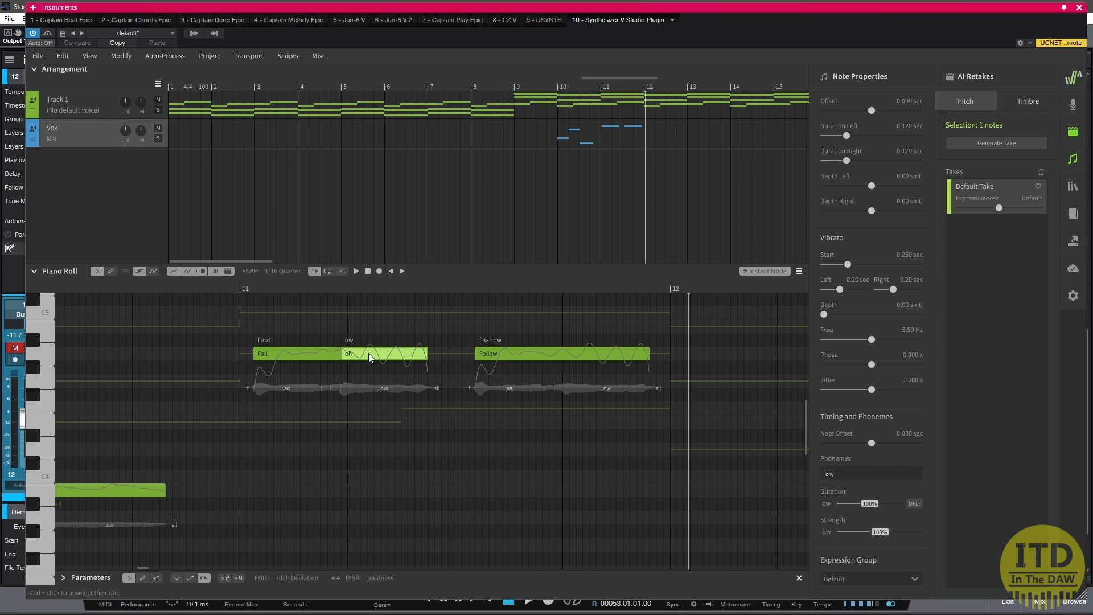
pyautogui.moveTo(368, 353); pyautogui.dragTo(368, 425)
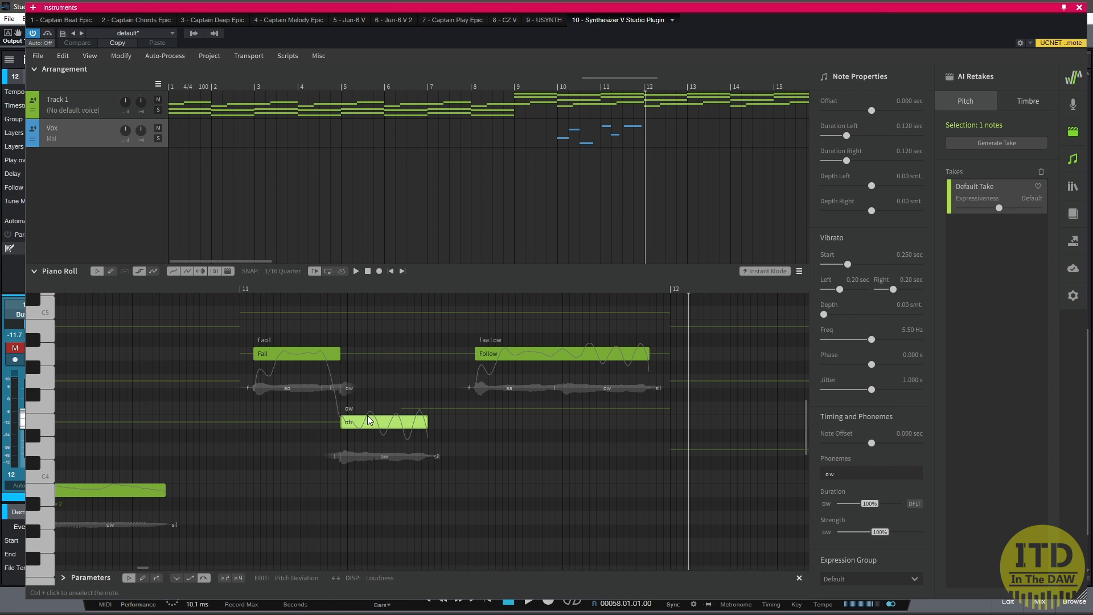
# Set the pitch expressiveness of the "oh" note's default take to -100 and play from just before bar 11
pyautogui.scroll(-4, 398, 389)
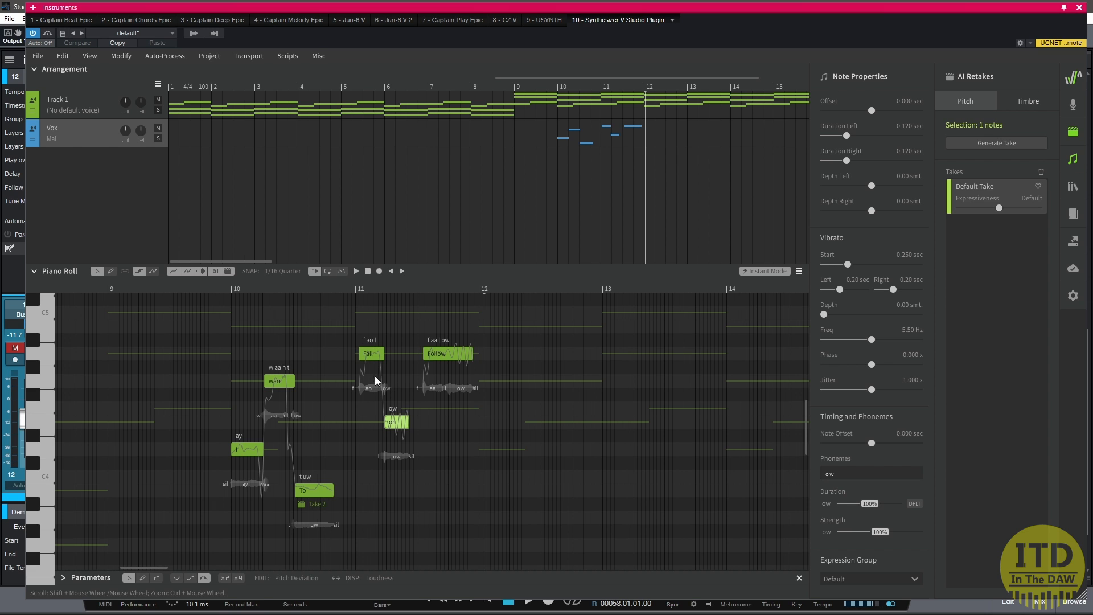
pyautogui.scroll(1, 376, 380)
pyautogui.scroll(-1, 375, 380)
pyautogui.scroll(4, 377, 384)
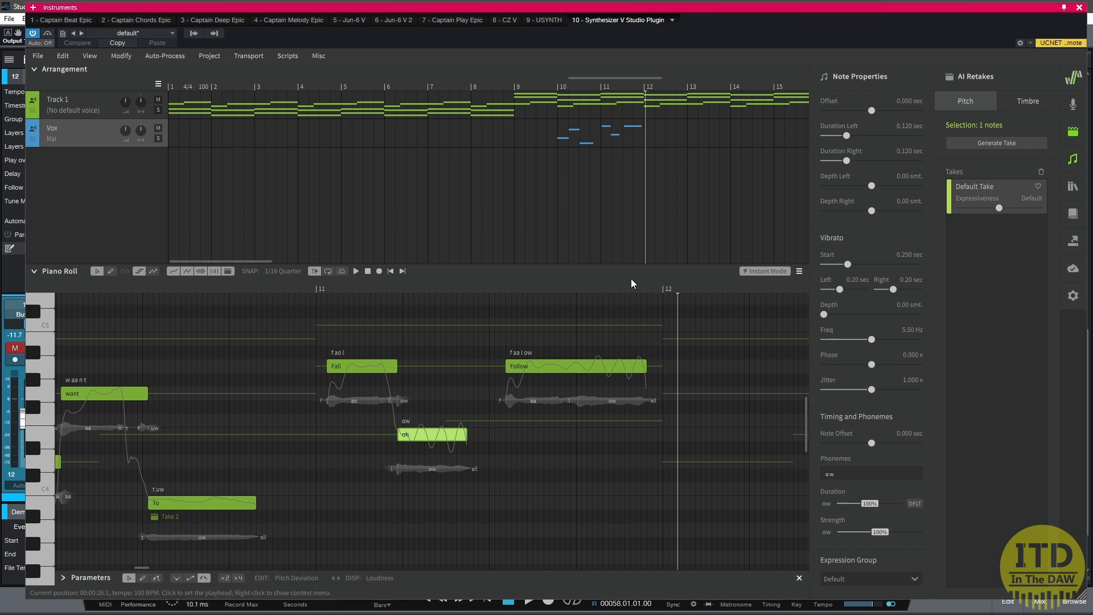
pyautogui.moveTo(999, 208); pyautogui.dragTo(997, 210)
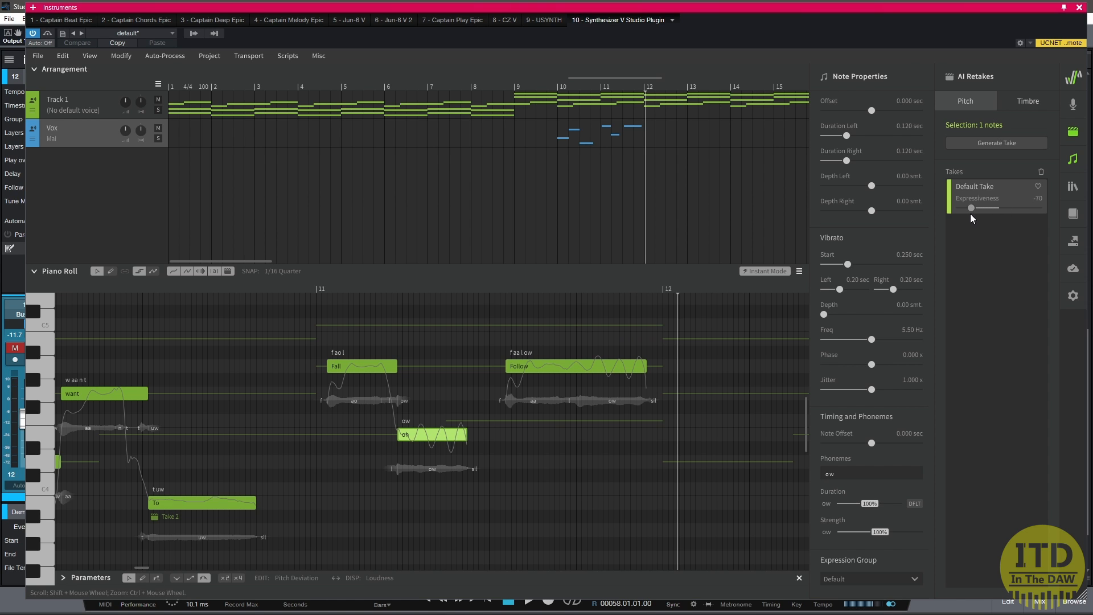
pyautogui.click(297, 288)
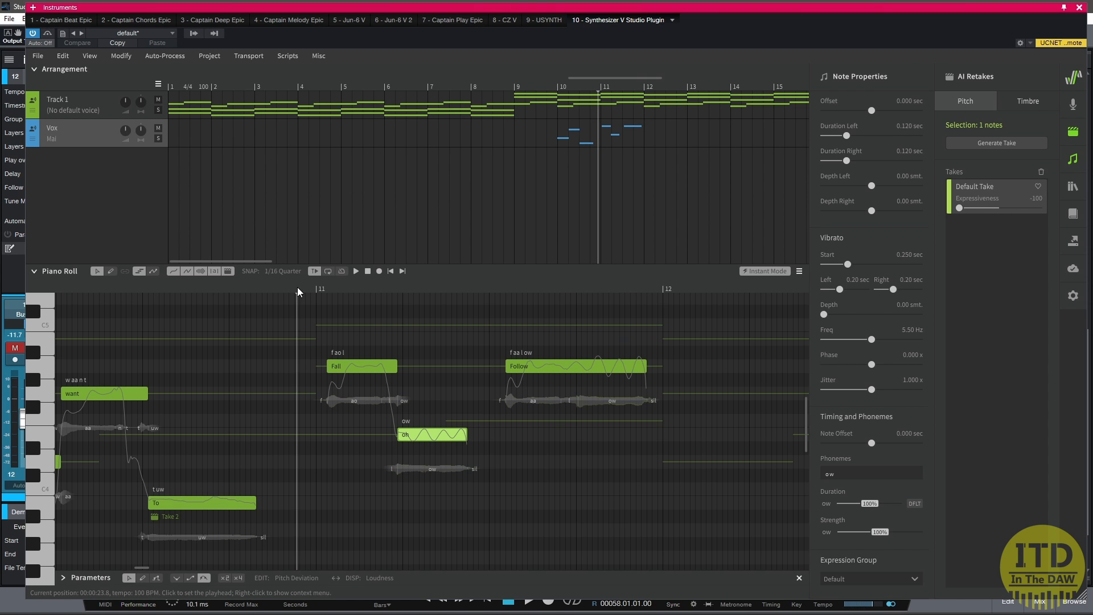
pyautogui.press('space')
pyautogui.press('space')
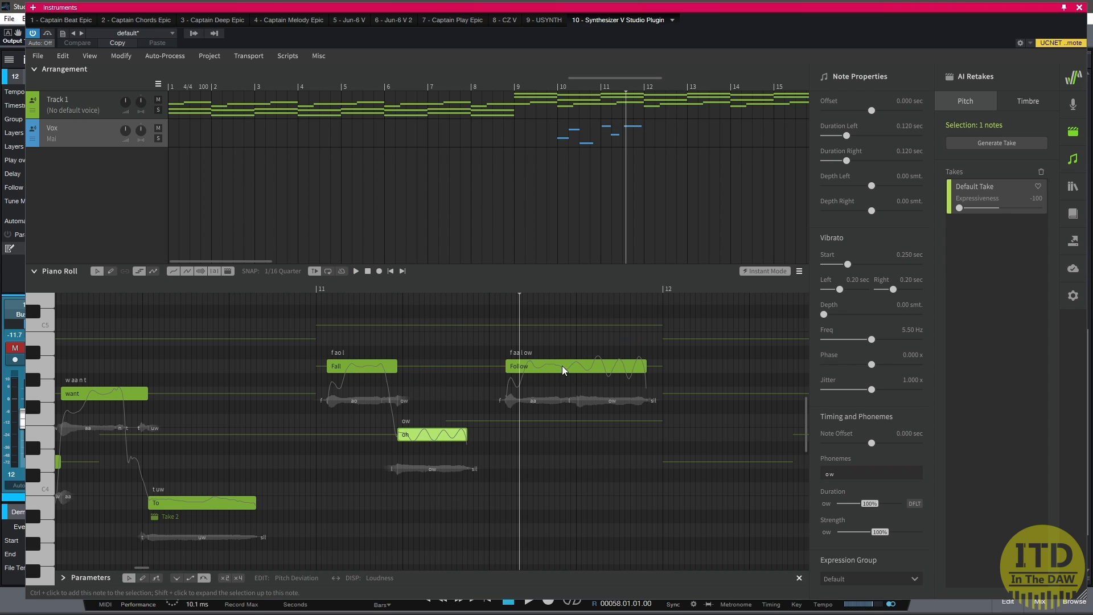
# Set the pitch expressiveness of the "Follow" note's default take to -100 and play the note
pyautogui.click(562, 366)
pyautogui.scroll(-3, 867, 295)
pyautogui.moveTo(999, 208); pyautogui.dragTo(621, 271)
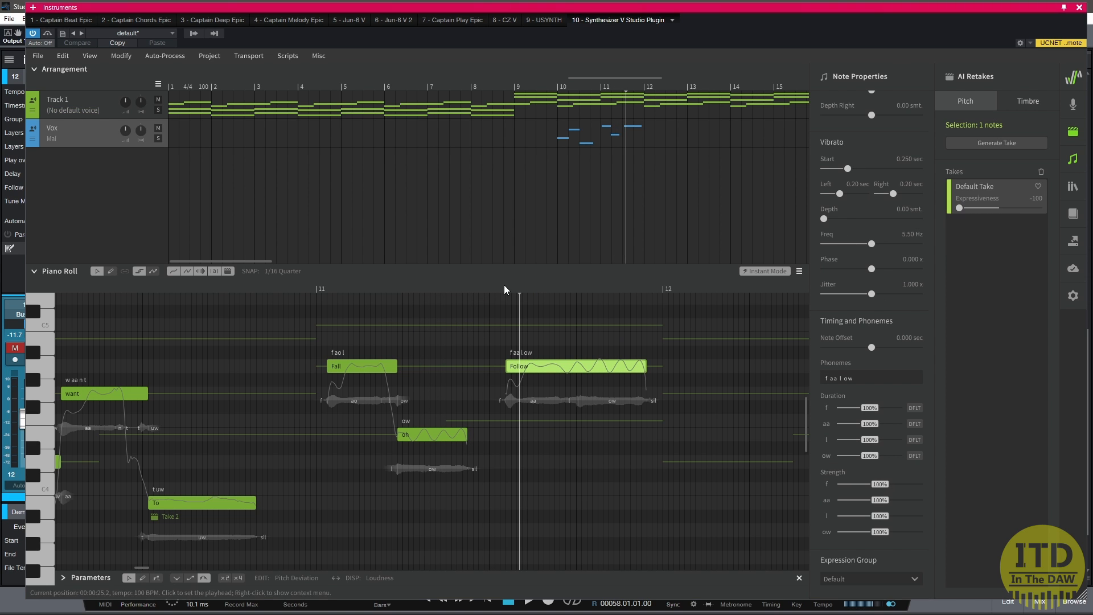
pyautogui.press('space')
pyautogui.press('space')
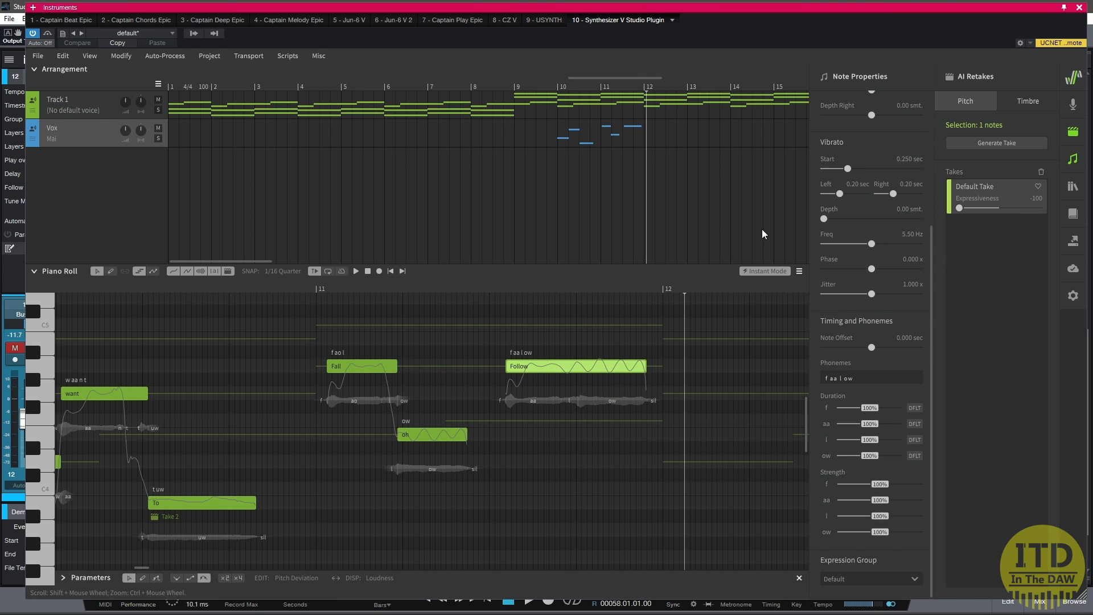
# Duplicate the Vox track and assign the Natalie voice to the duplicate
pyautogui.click(312, 292)
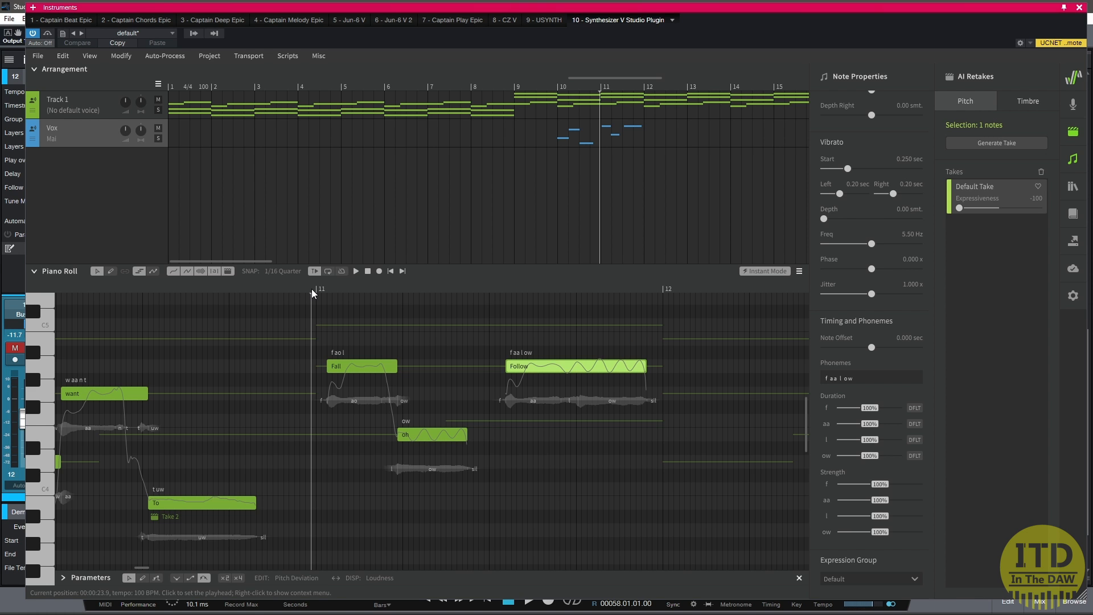
pyautogui.scroll(-5, 328, 373)
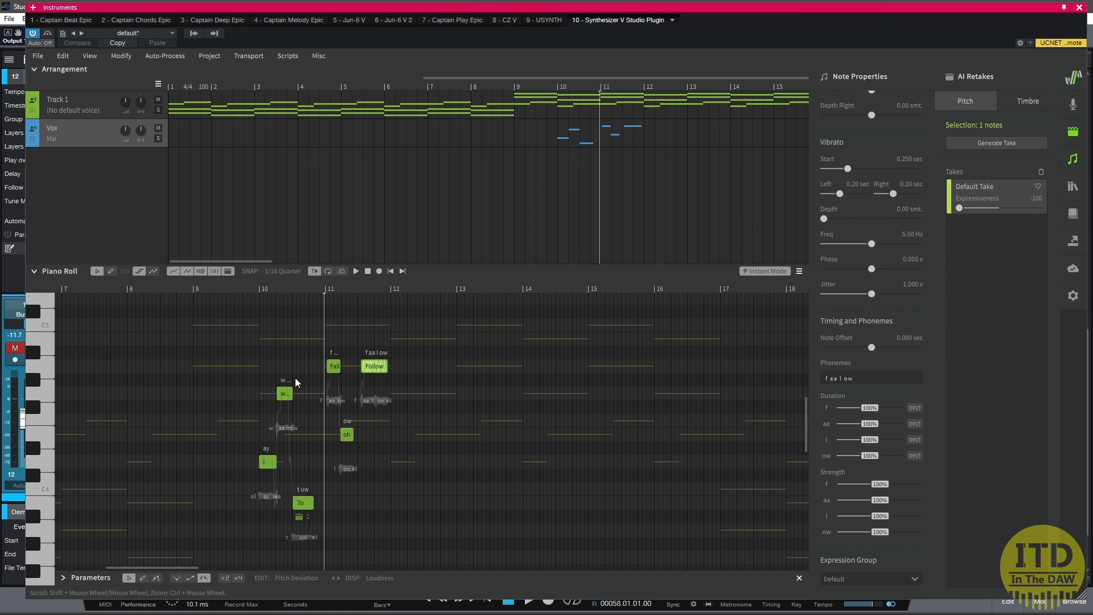
pyautogui.scroll(-2, 314, 387)
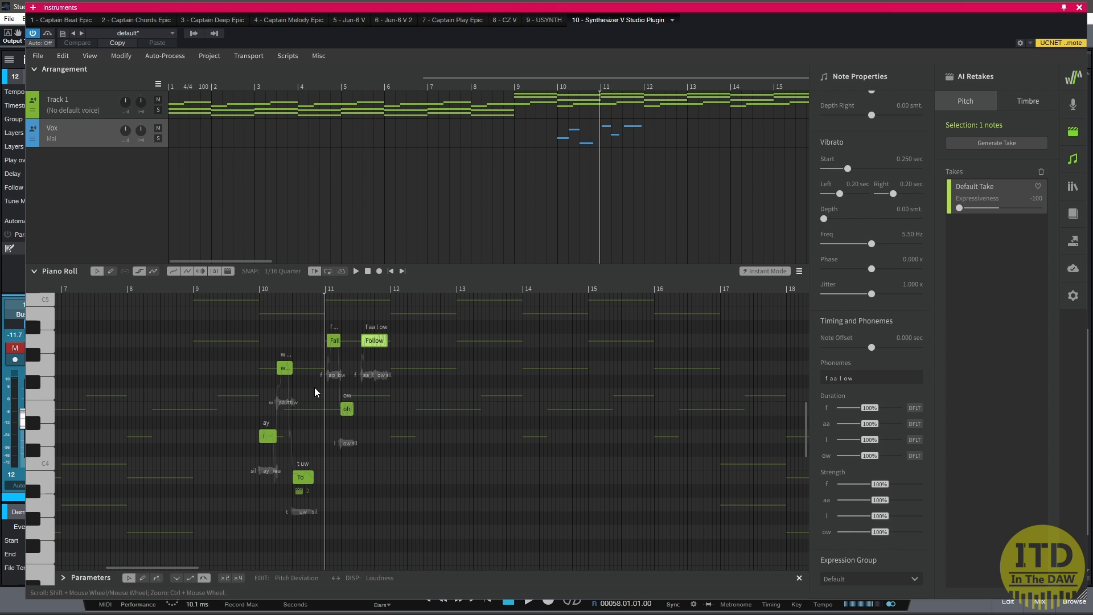
pyautogui.rightClick(103, 178)
pyautogui.click(84, 196)
pyautogui.rightClick(89, 131)
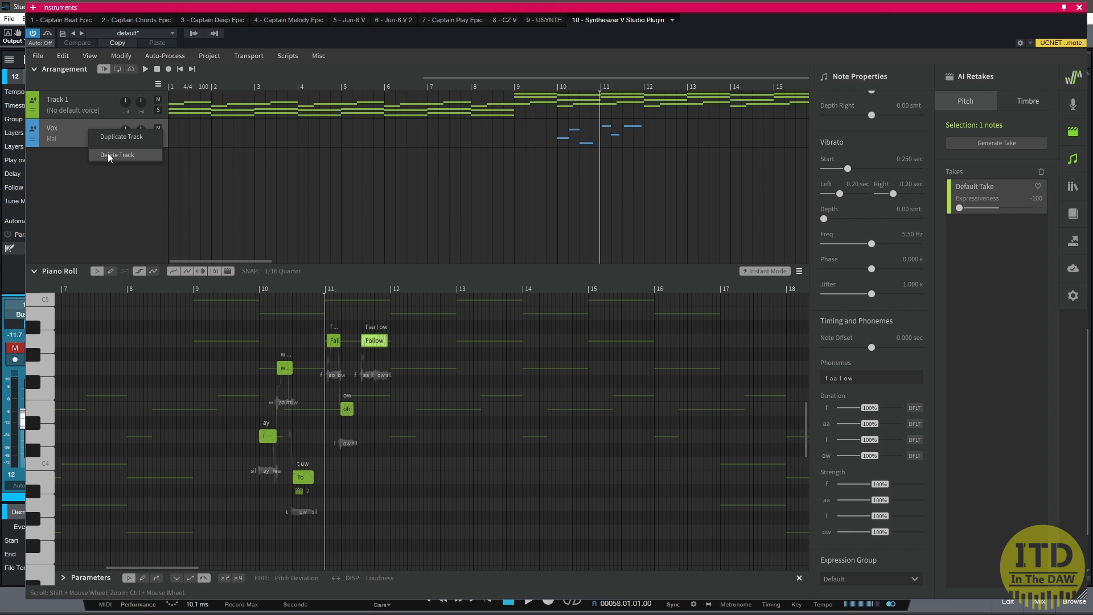
pyautogui.click(116, 137)
pyautogui.click(53, 166)
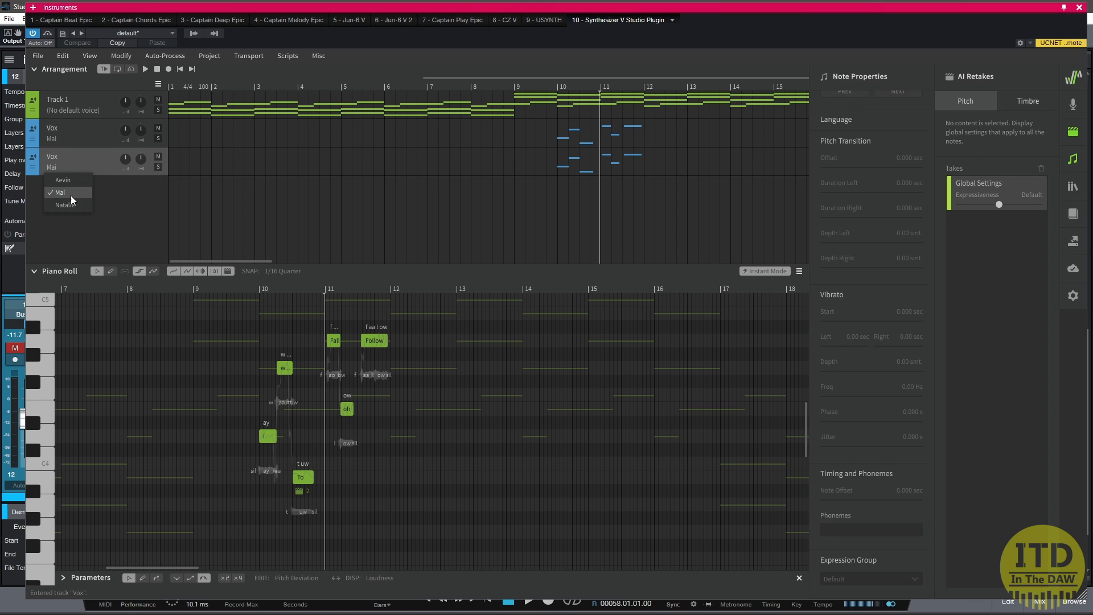
# Play the vocal phrase with the duplicated track from just before bar 10
pyautogui.click(243, 288)
pyautogui.press('space')
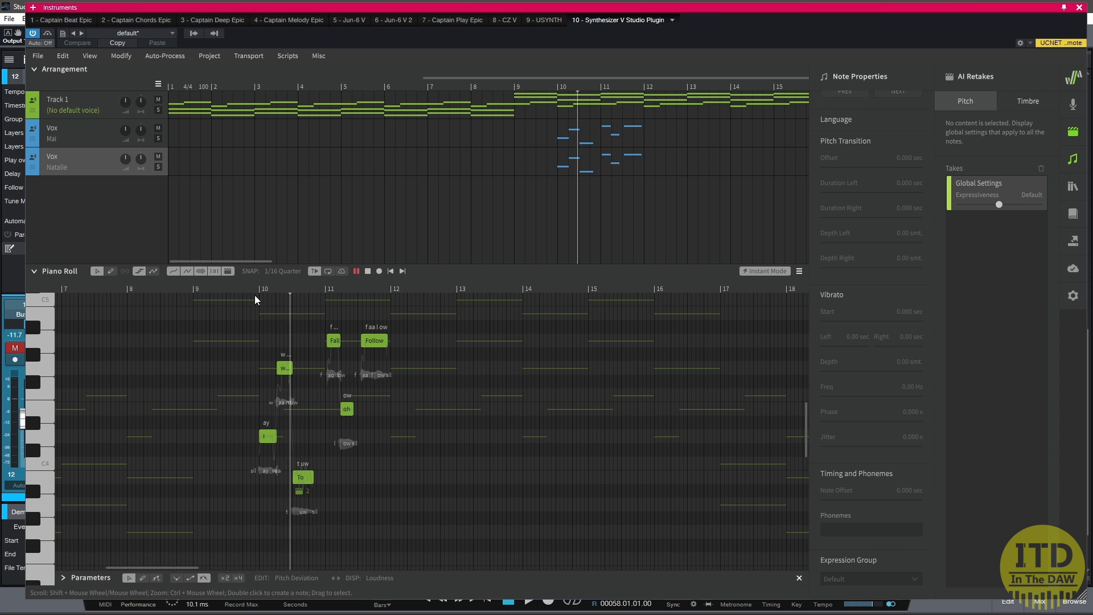
pyautogui.scroll(3, 317, 365)
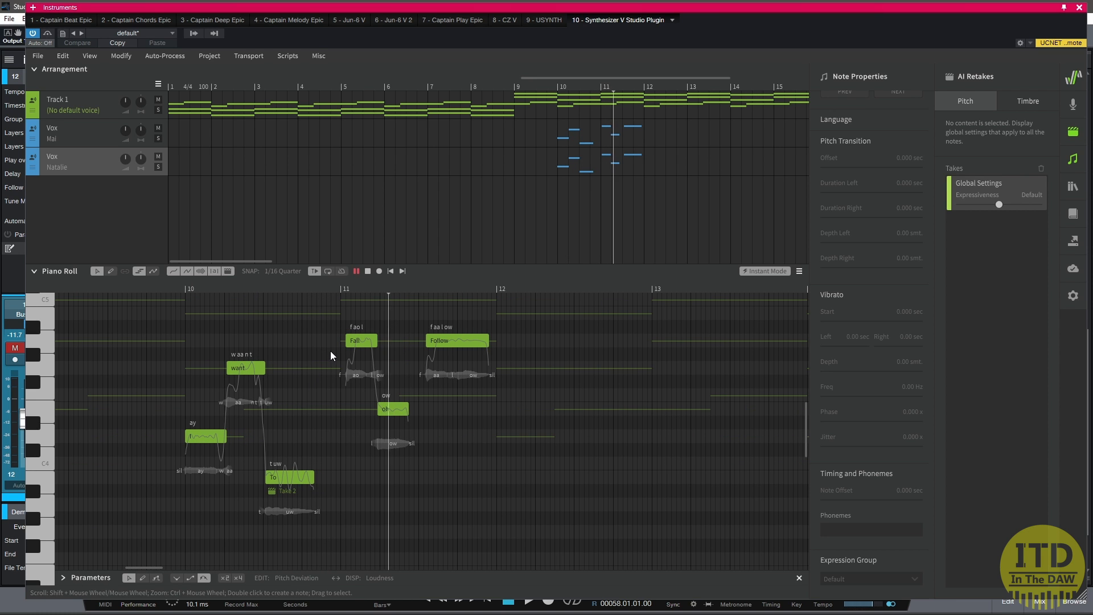
# Mute the Mai vocal track and play the Natalie track alone from bar 10
pyautogui.press('space')
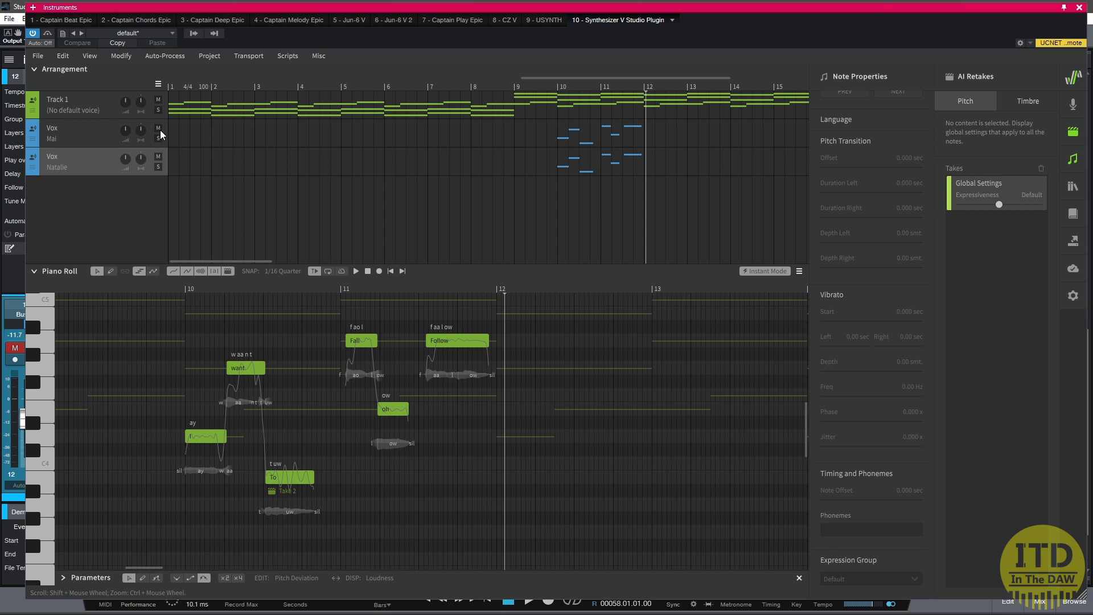
pyautogui.click(158, 128)
pyautogui.click(183, 288)
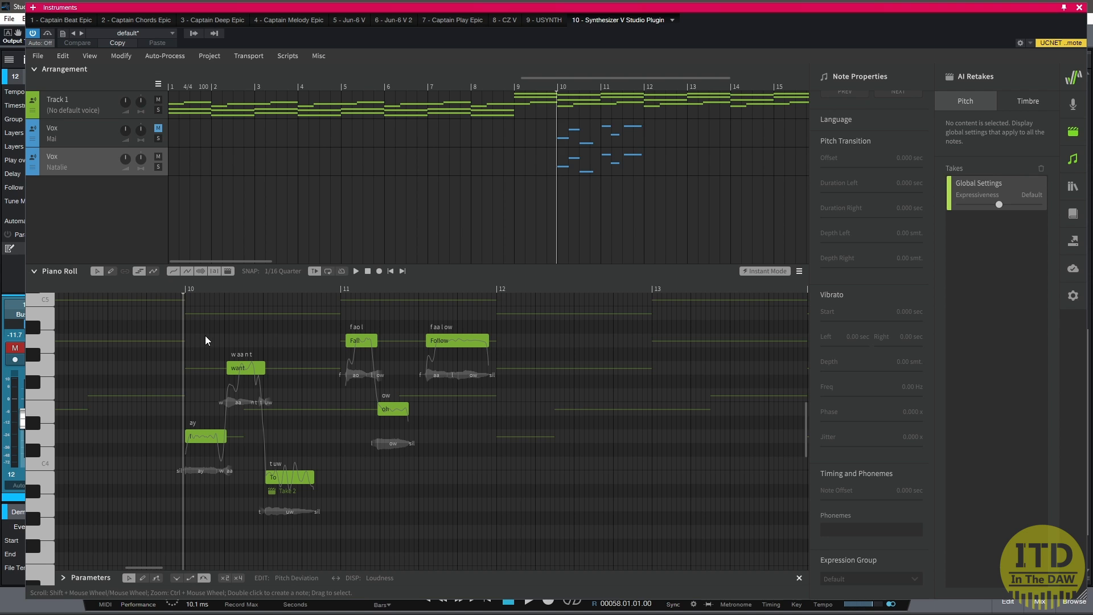
pyautogui.press('space')
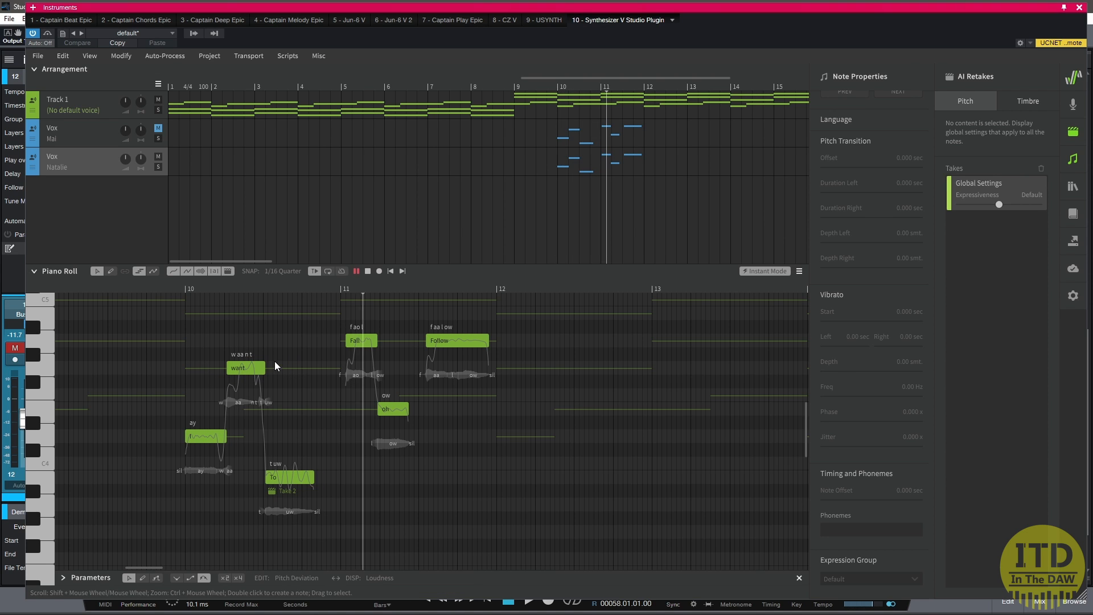
pyautogui.press('space')
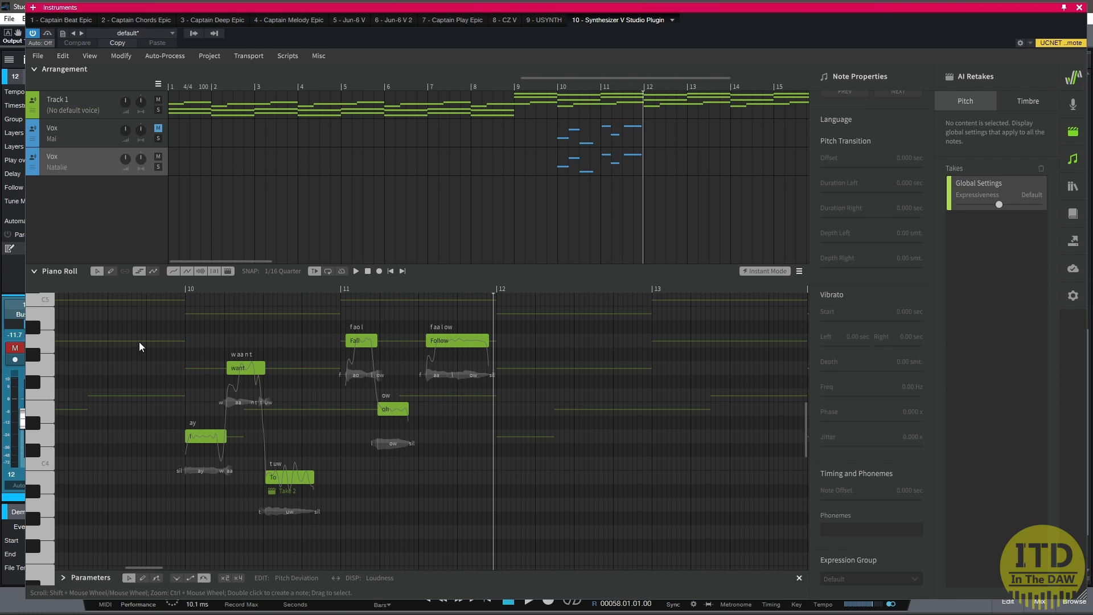
# Set the Natalie voice's Soft vocal mode to 100%, its tension to -0.465 and its breathiness to 0.395
pyautogui.click(1073, 159)
pyautogui.click(1073, 132)
pyautogui.click(1073, 104)
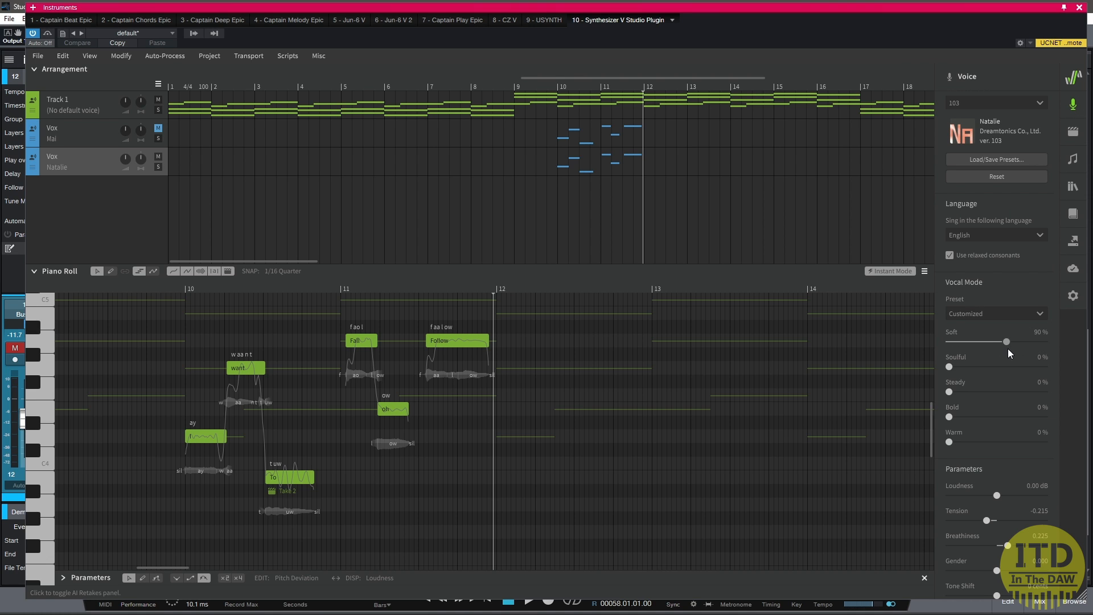
pyautogui.moveTo(1009, 342); pyautogui.dragTo(1012, 341)
pyautogui.scroll(-2, 979, 439)
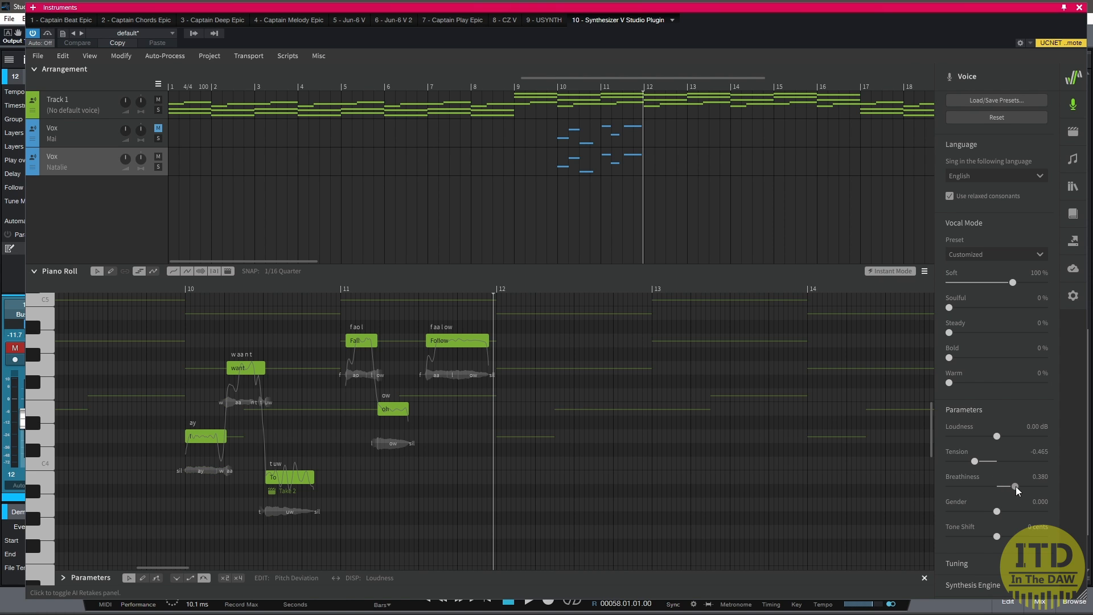
pyautogui.moveTo(1016, 486); pyautogui.dragTo(1017, 486)
# Play the phrase from just before bar 10 with the adjusted Natalie voice, both alone and together with Mai
pyautogui.click(181, 290)
pyautogui.press('space')
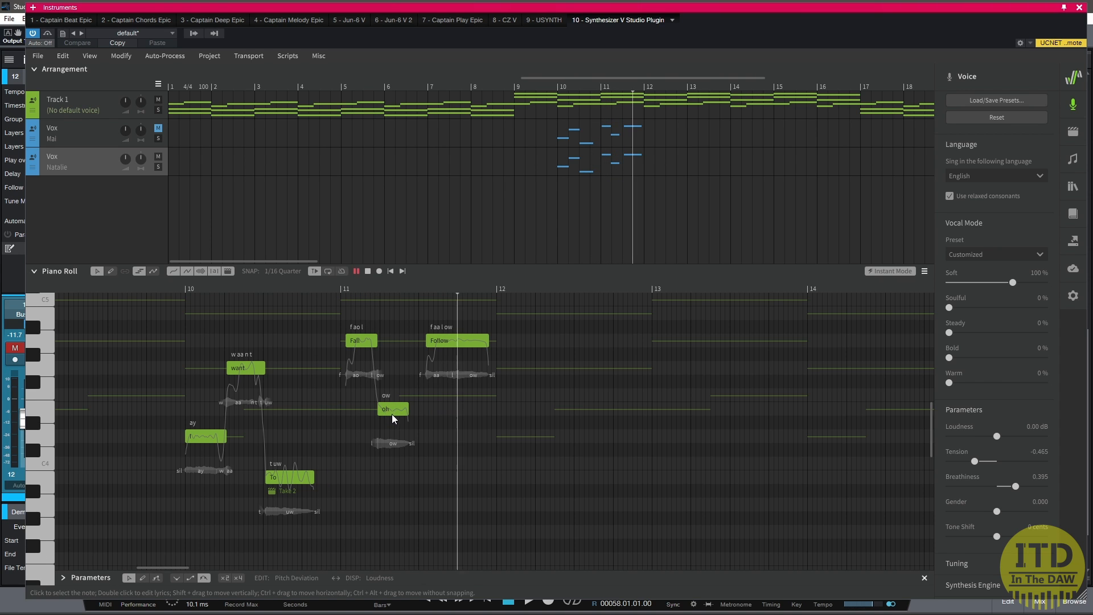
pyautogui.press('space')
pyautogui.click(170, 291)
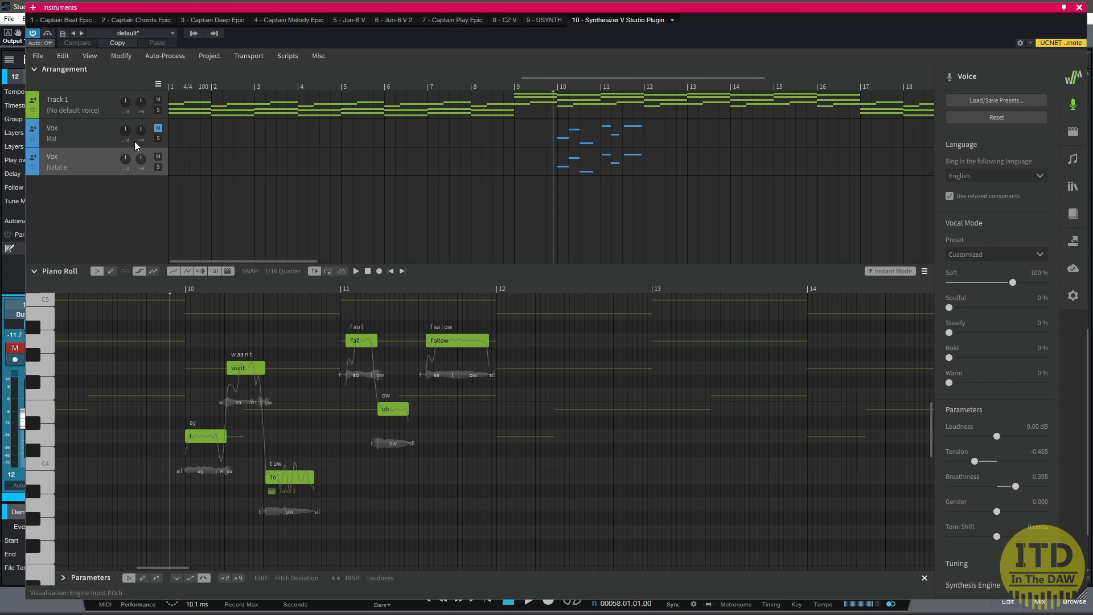
pyautogui.press('space')
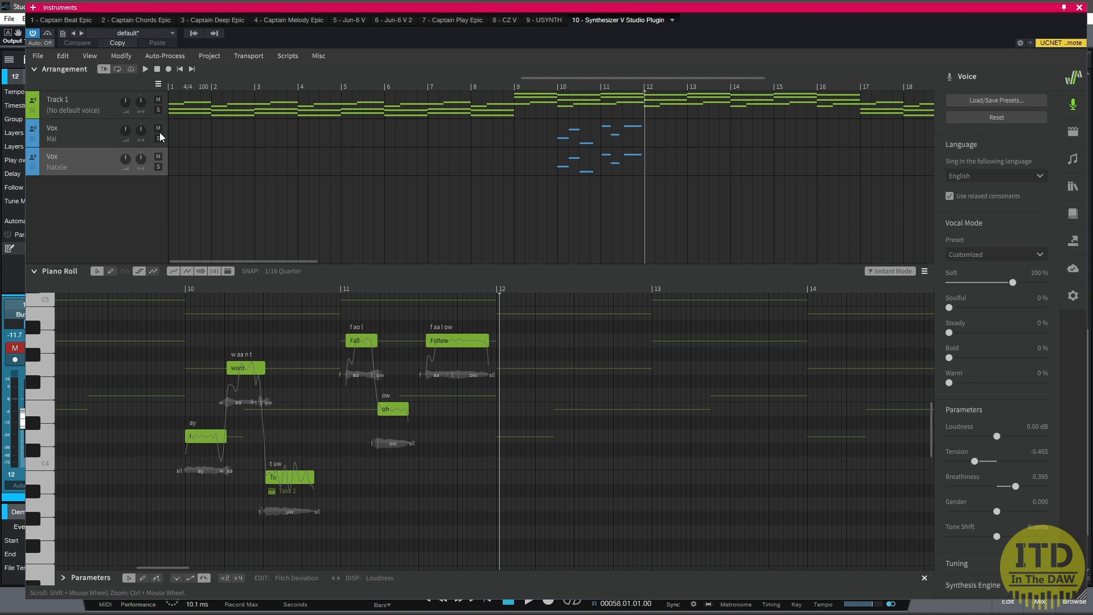
pyautogui.click(175, 291)
pyautogui.press('space')
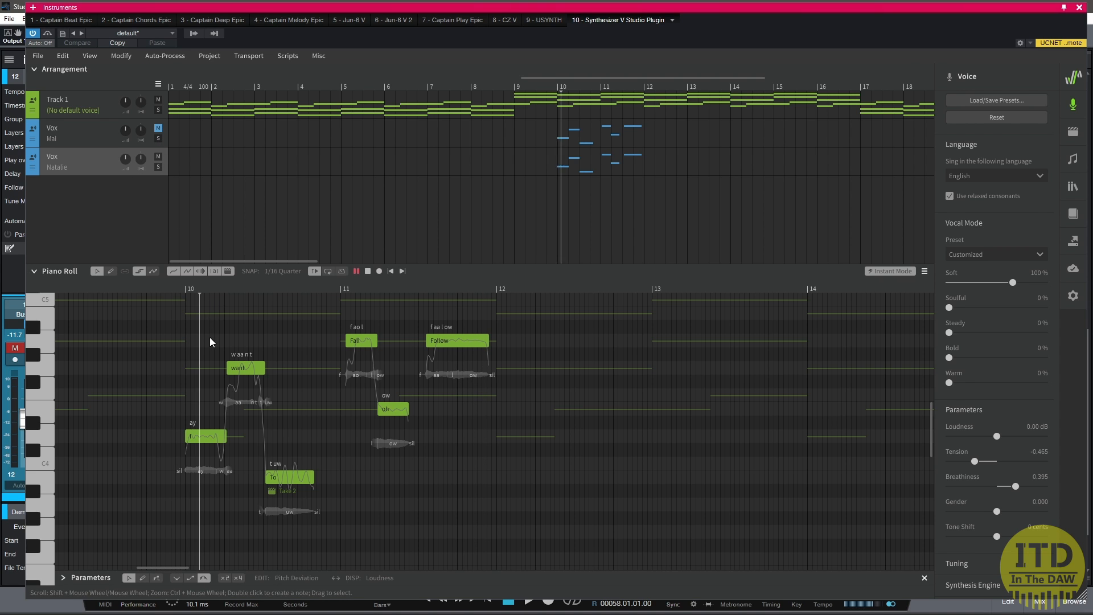
pyautogui.press('space')
# Try shifting the "I" note of the Natalie track up by an octave and listen to it
pyautogui.click(200, 436)
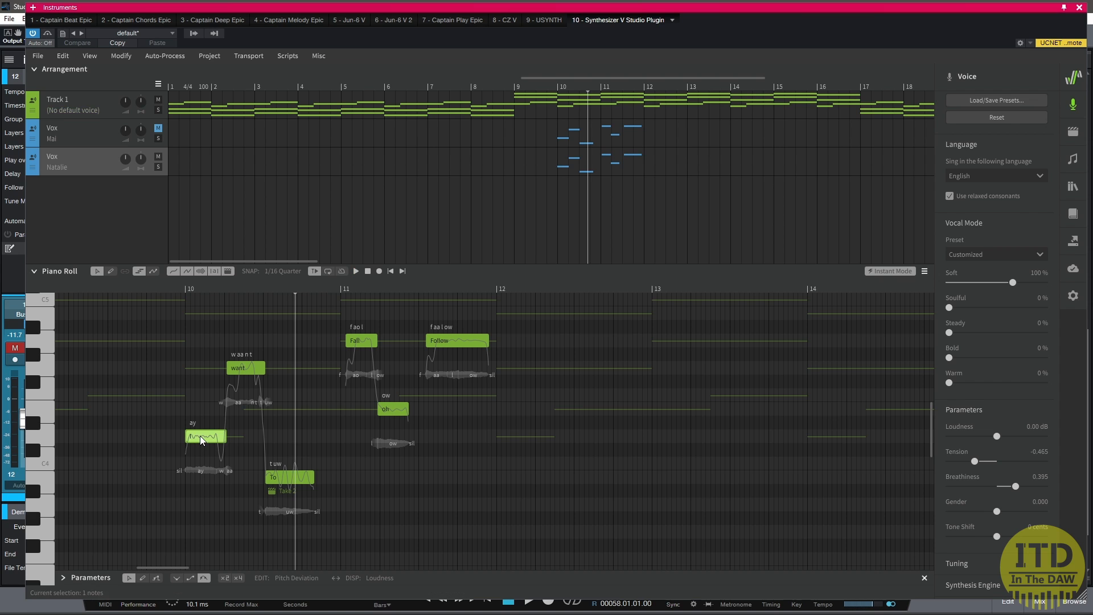
pyautogui.click(121, 56)
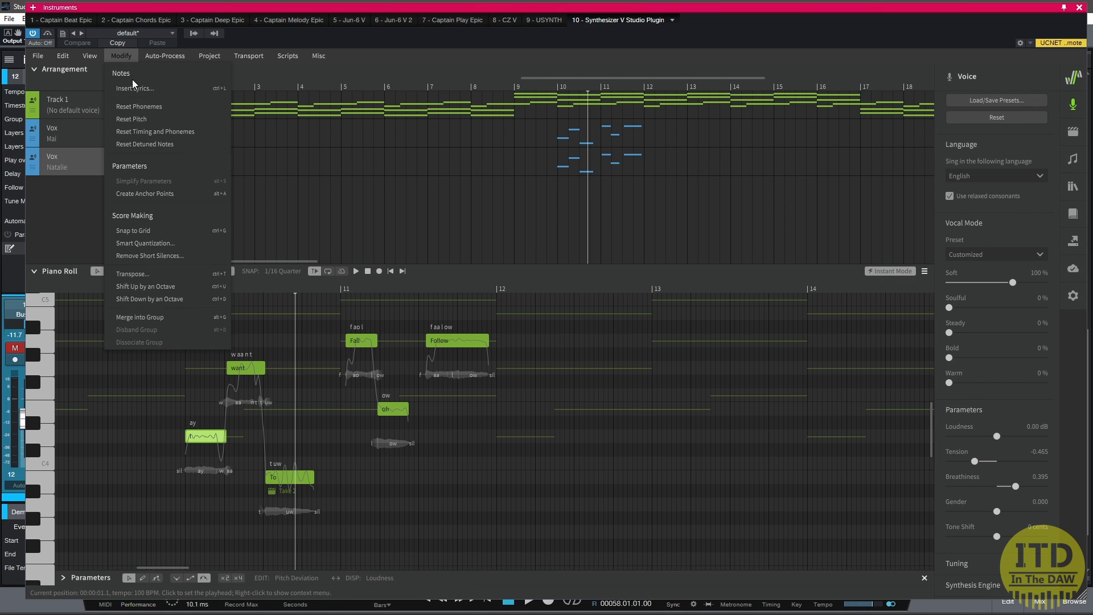
pyautogui.click(152, 285)
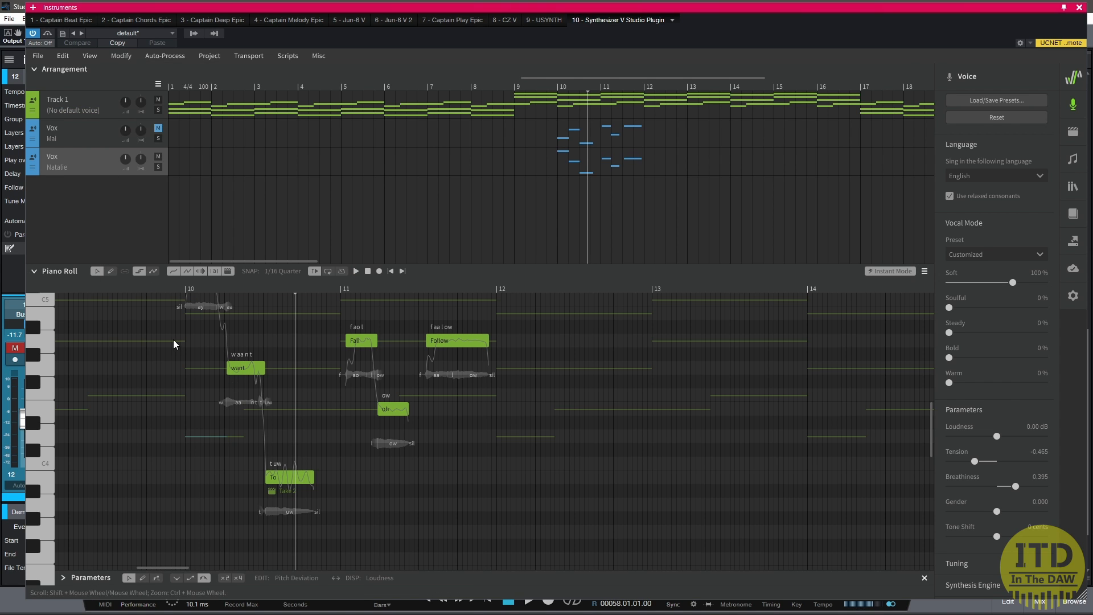
pyautogui.press('space')
pyautogui.scroll(3, 182, 316)
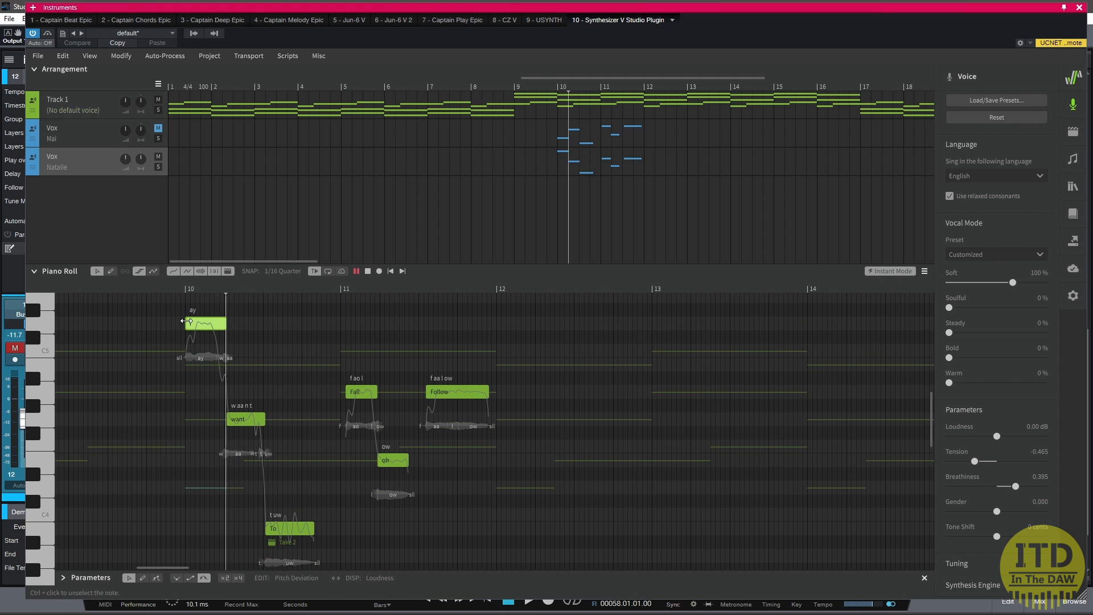
pyautogui.press('space')
pyautogui.hotkey('ctrl', 'z')
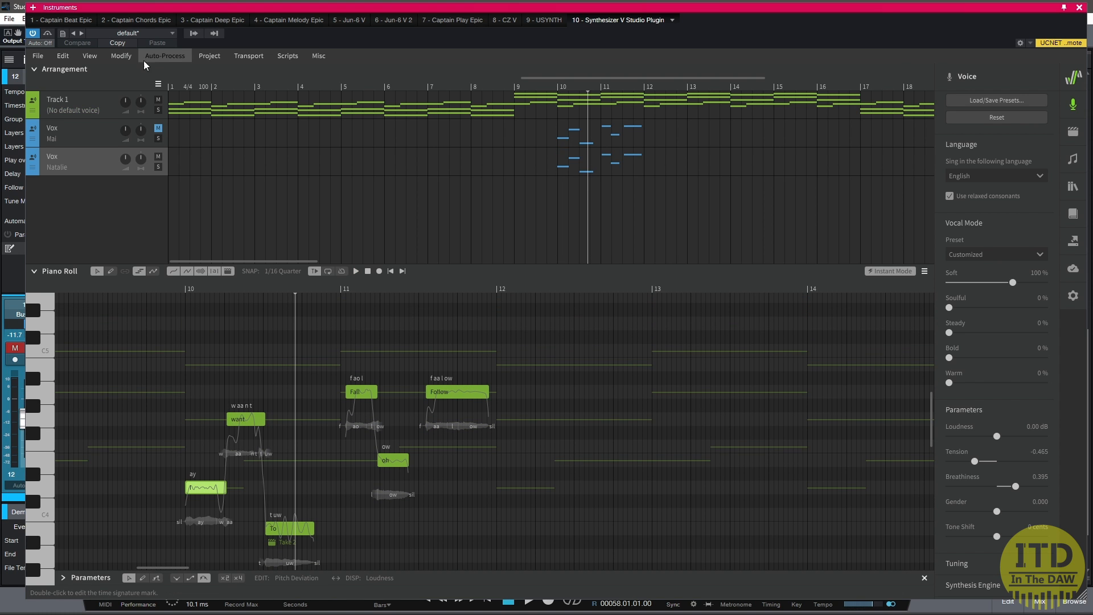
# Try shifting the "I" note down by an octave and play it from before bar 10
pyautogui.click(120, 56)
pyautogui.click(149, 299)
pyautogui.scroll(-3, 162, 322)
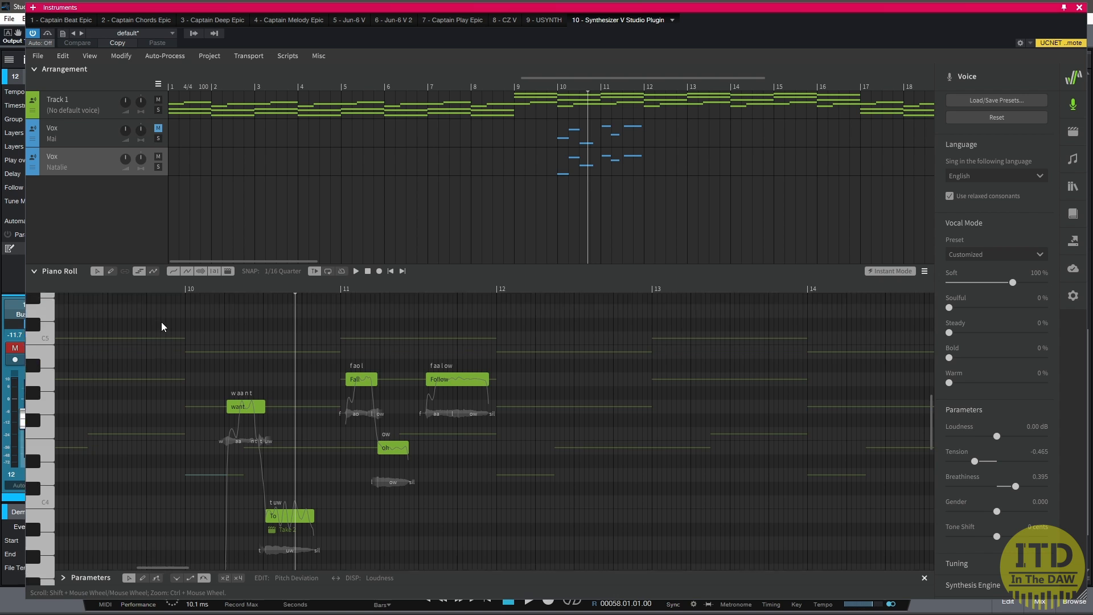
pyautogui.scroll(-3, 145, 297)
pyautogui.click(146, 288)
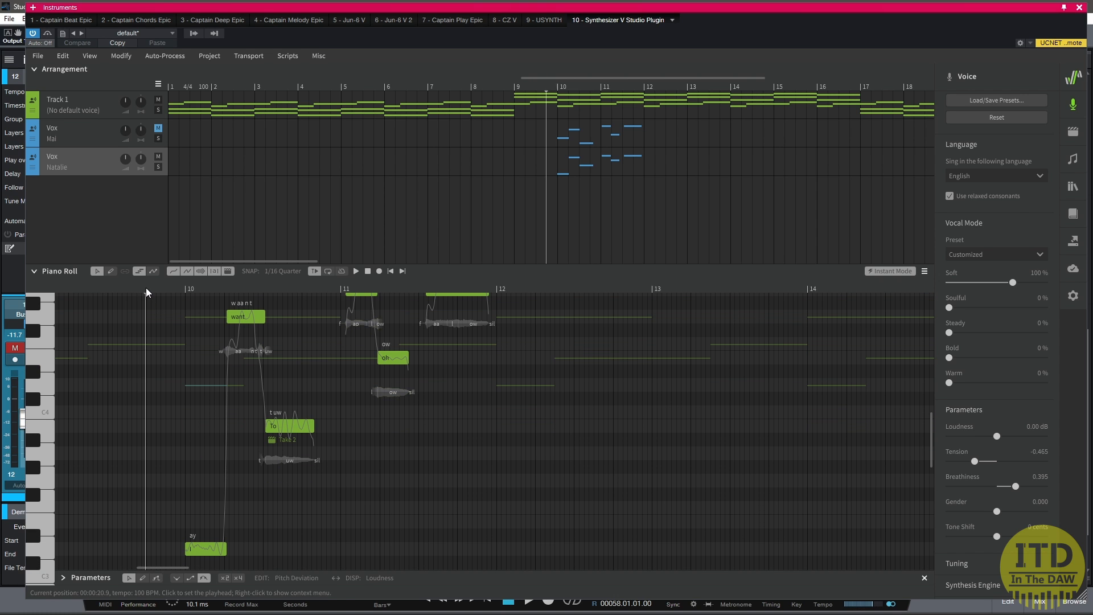
pyautogui.press('space')
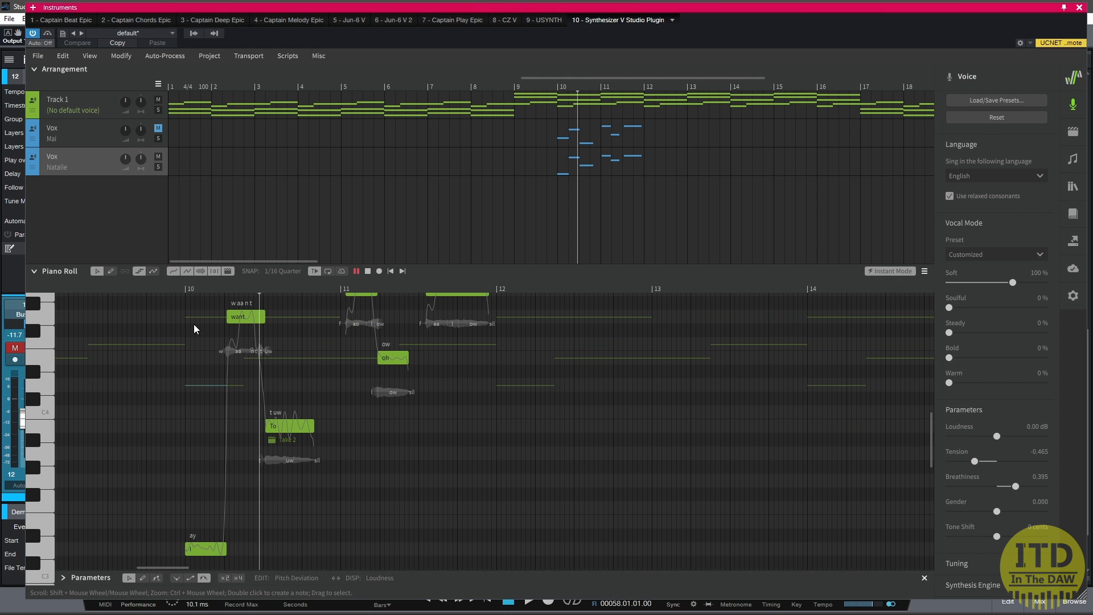
pyautogui.press('space')
pyautogui.hotkey('ctrl', 'z')
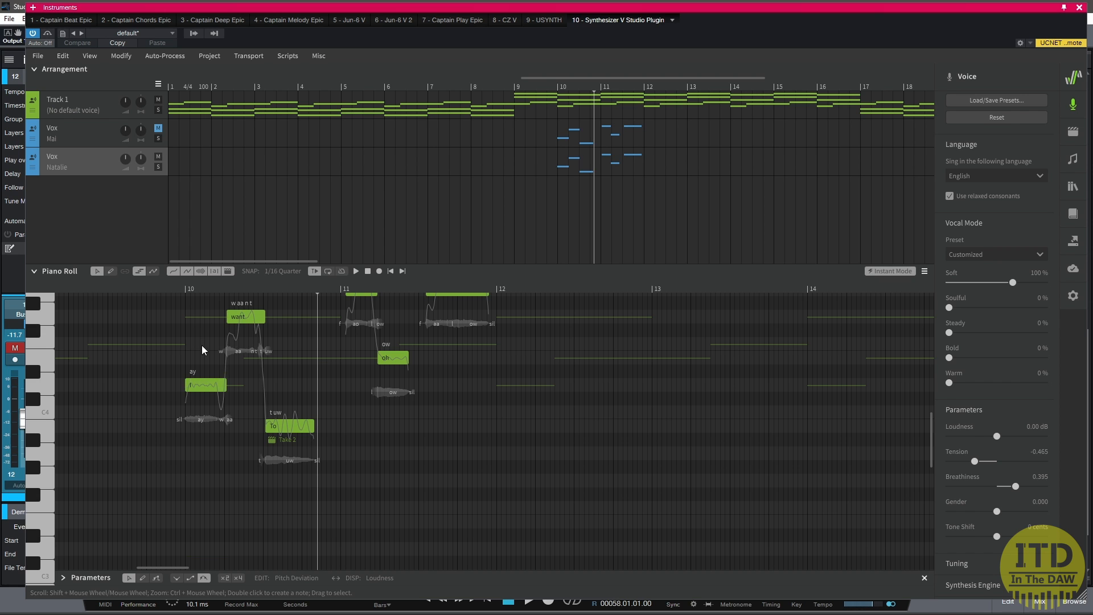
# Recompute the pitch of the Natalie track's "I" note and generate a new take for it
pyautogui.scroll(3, 194, 388)
pyautogui.scroll(-2, 194, 388)
pyautogui.click(190, 385)
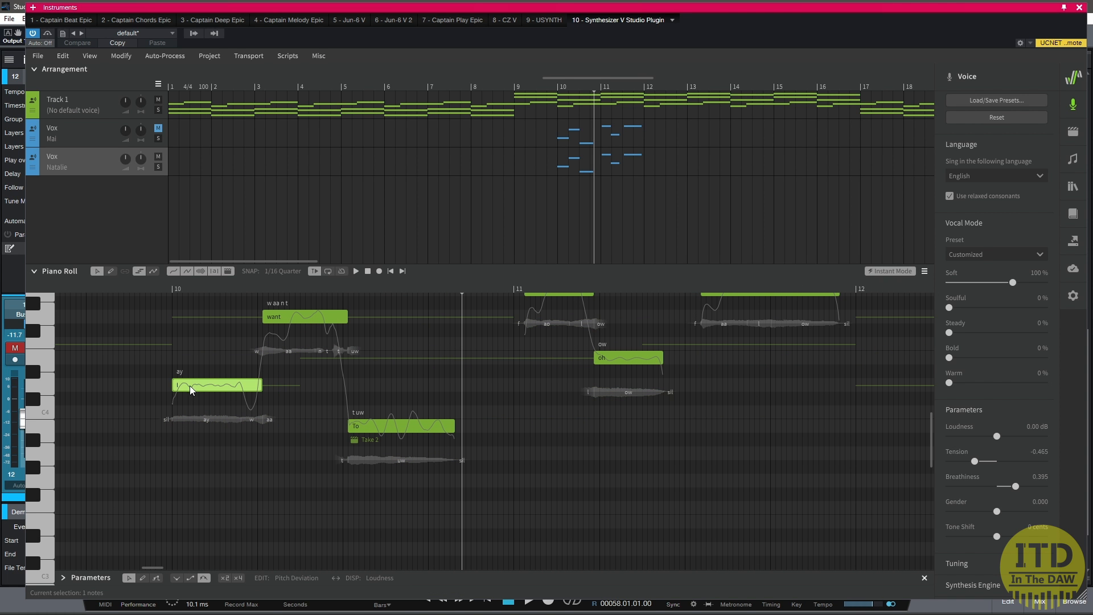
pyautogui.rightClick(193, 385)
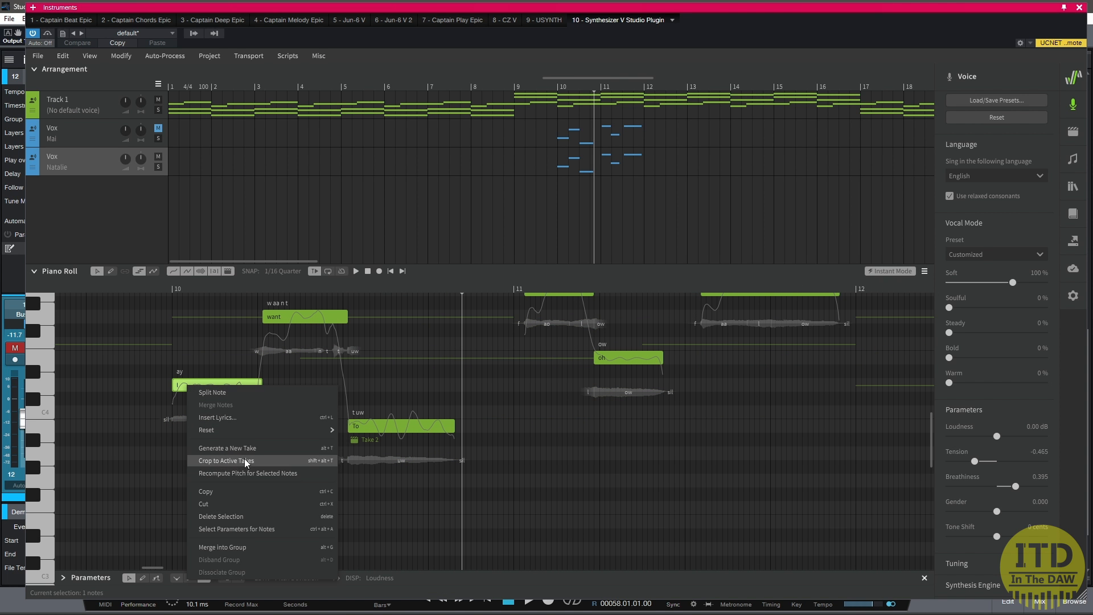
pyautogui.click(235, 476)
pyautogui.rightClick(212, 383)
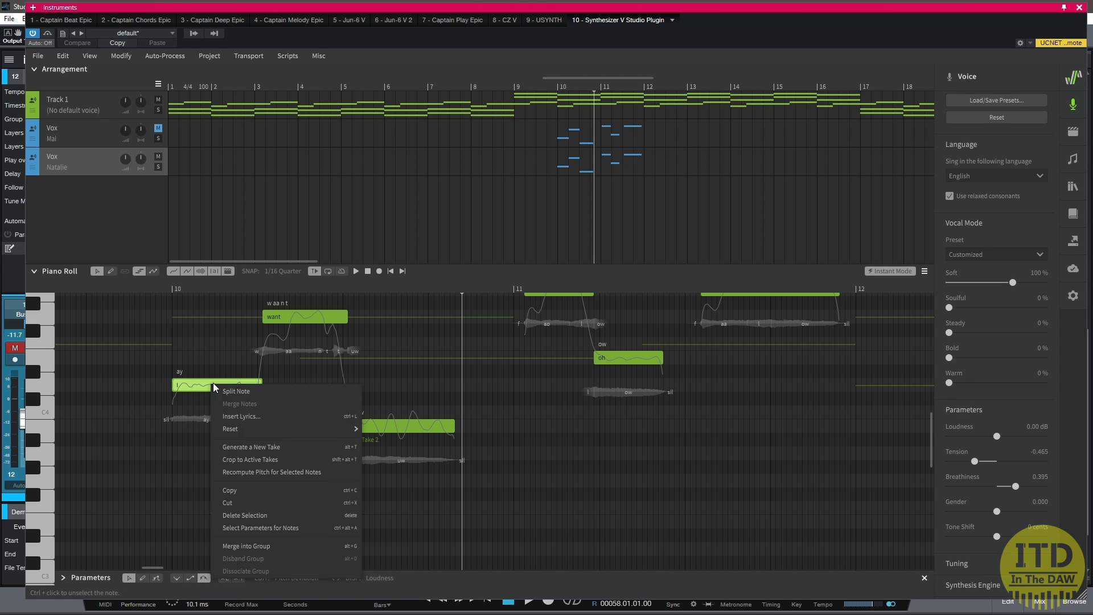
pyautogui.click(251, 447)
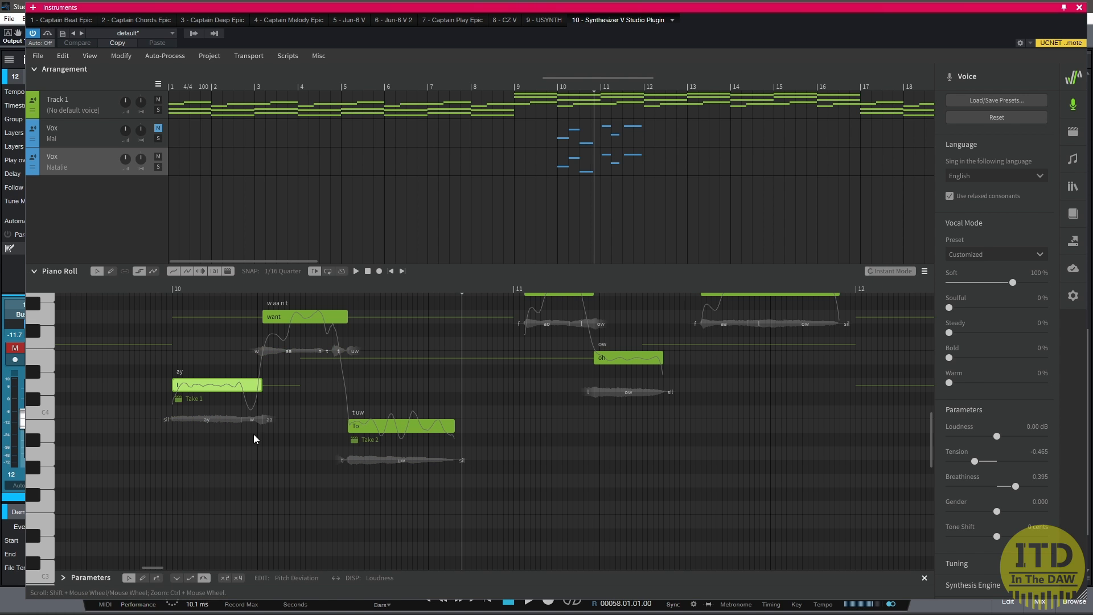
# Play the new take of the "I" note from just before bar 10
pyautogui.click(148, 289)
pyautogui.press('space')
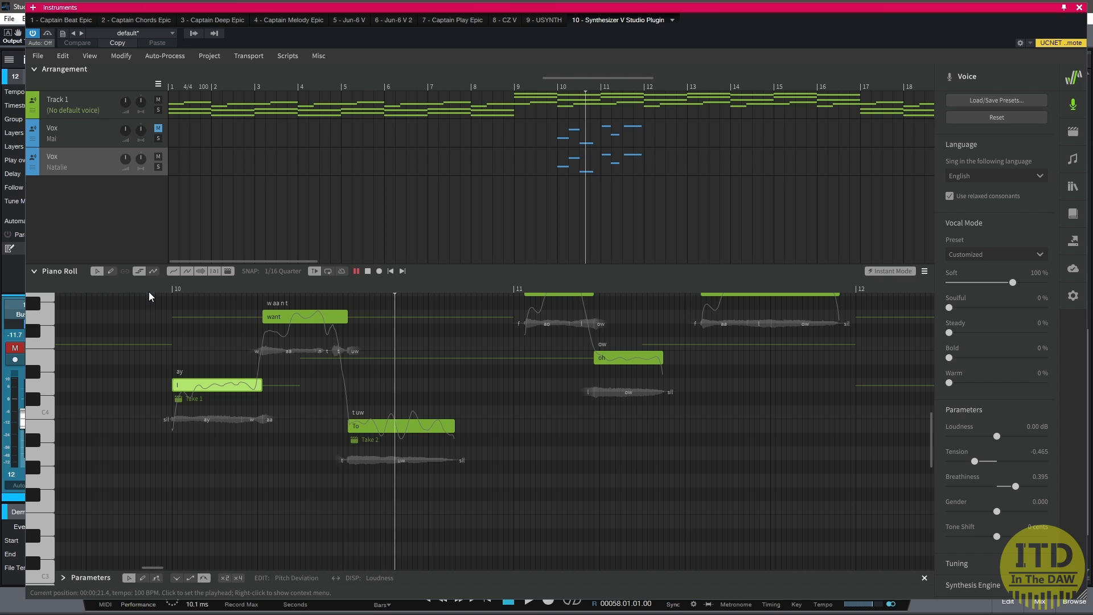
pyautogui.press('space')
# Try the direct pitch editing mode on the "I" note
pyautogui.click(152, 271)
pyautogui.click(202, 388)
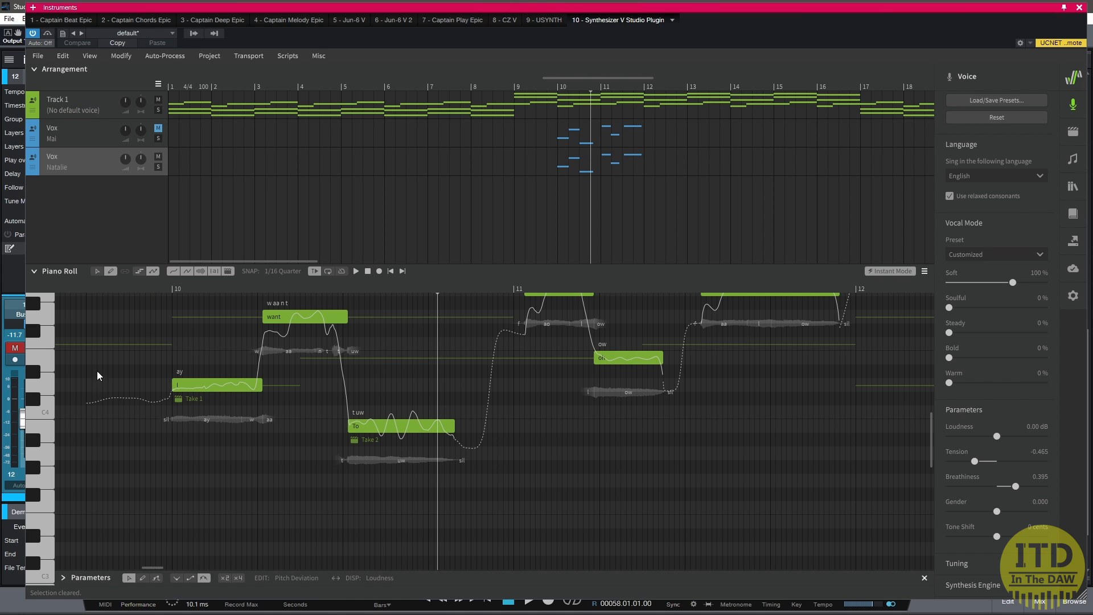
pyautogui.click(97, 271)
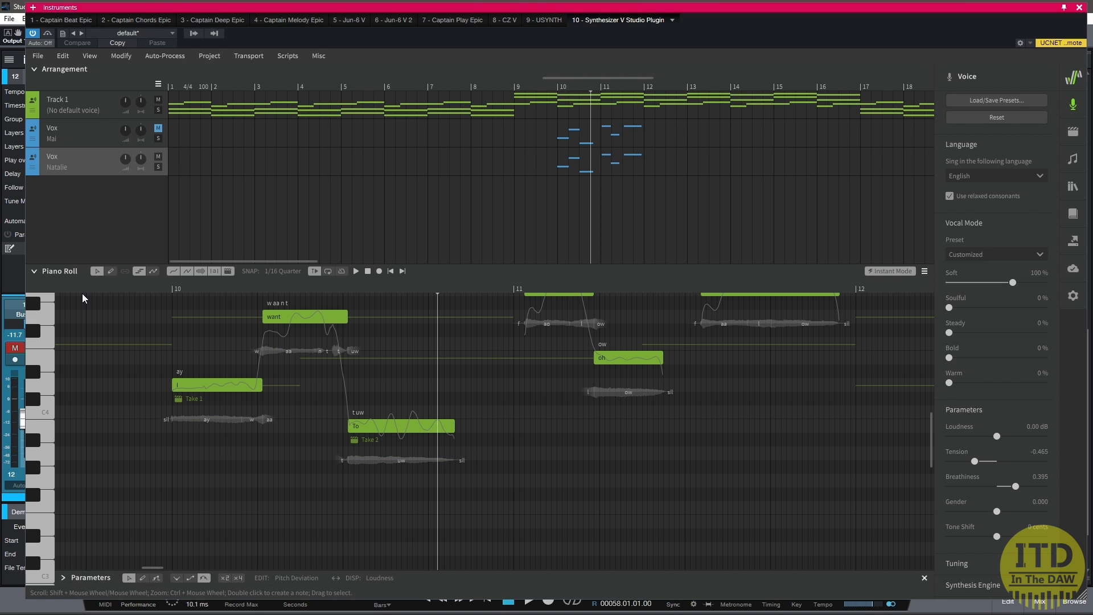
# Replay the phrase from before bar 10 and unmute the Mai track to hear both voices together
pyautogui.press('space')
pyautogui.click(83, 289)
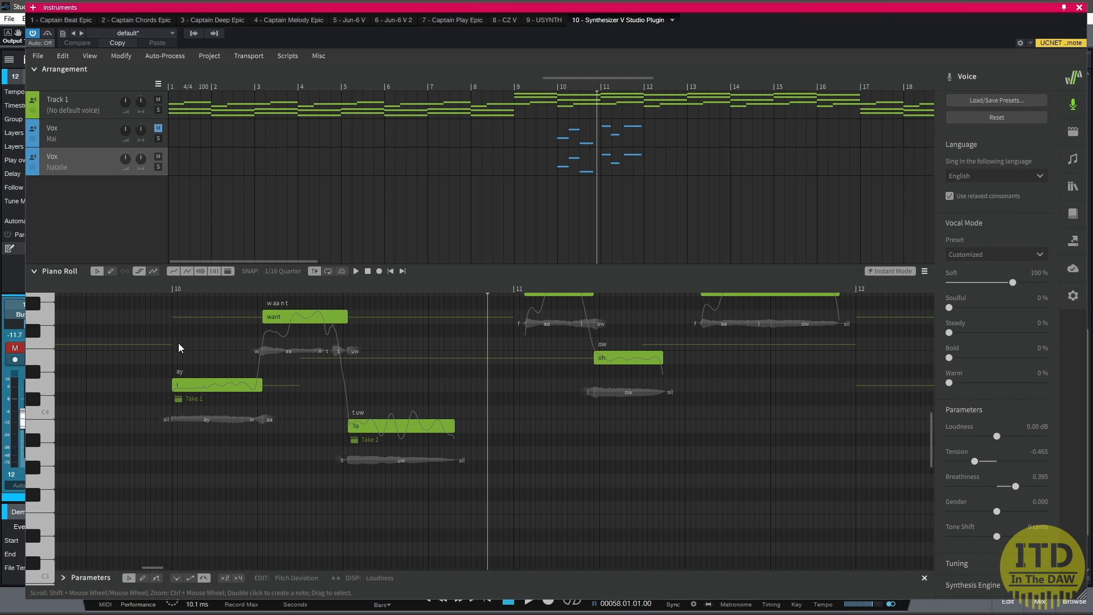
pyautogui.keyDown('ctrl'); pyautogui.scroll(-3, 179, 343); pyautogui.keyUp('ctrl')
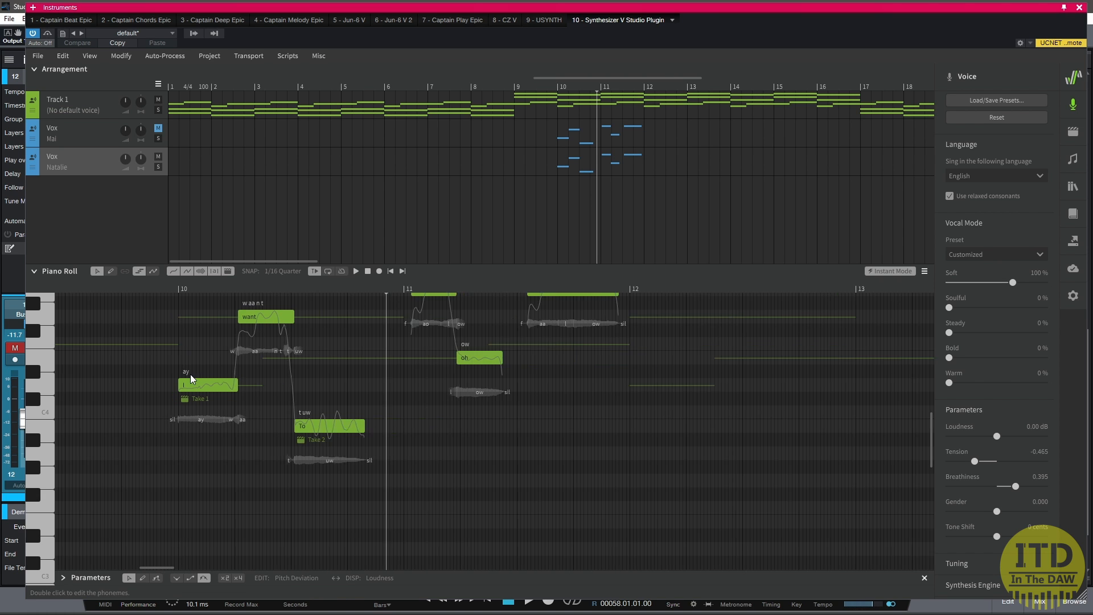
pyautogui.scroll(2, 190, 374)
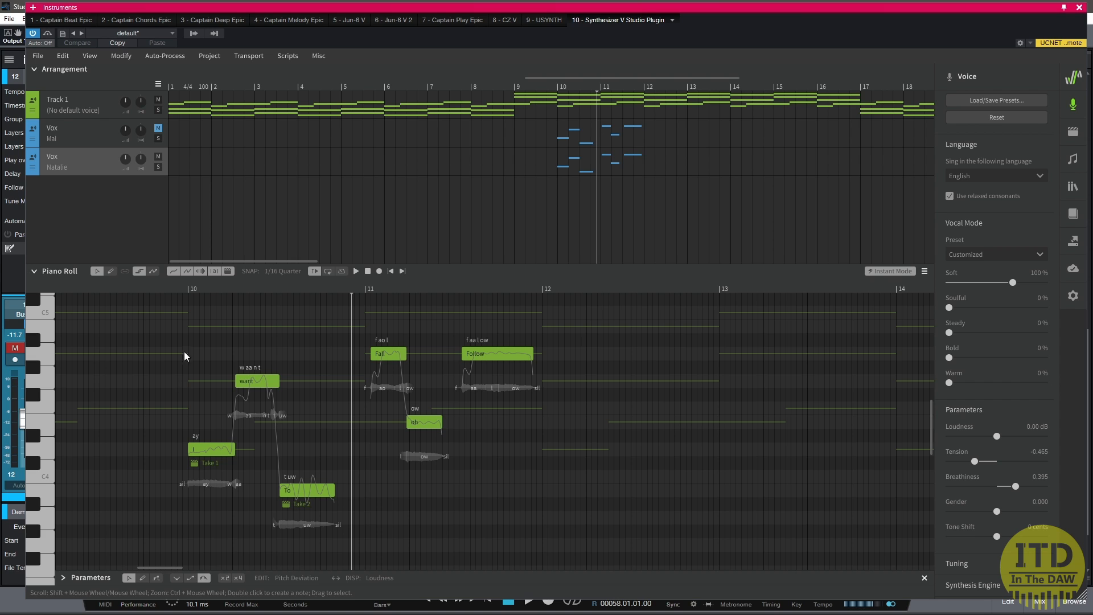
pyautogui.click(157, 286)
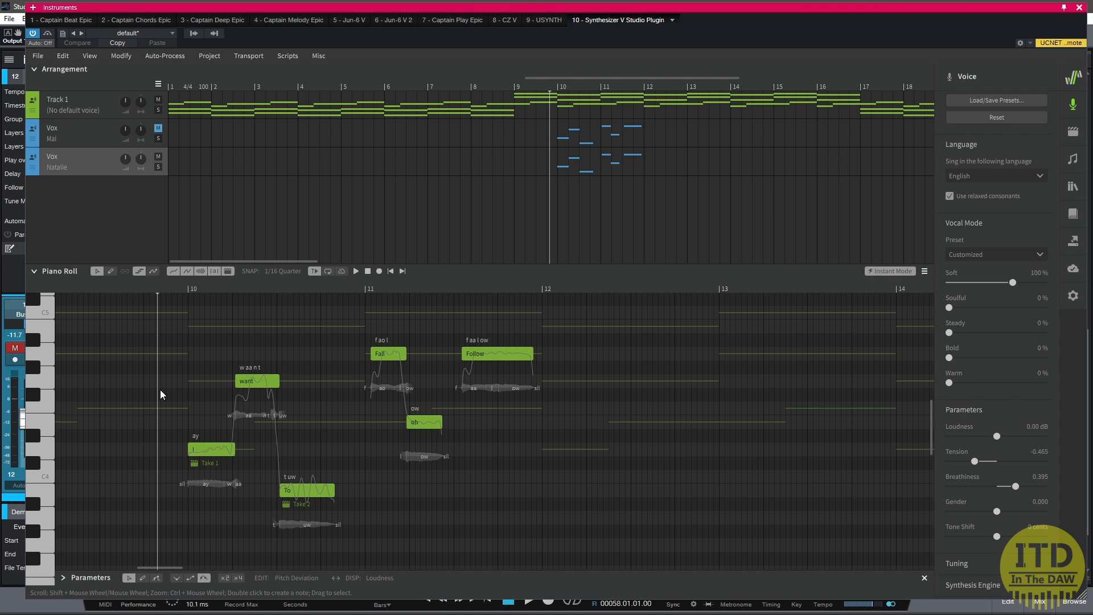
pyautogui.press('space')
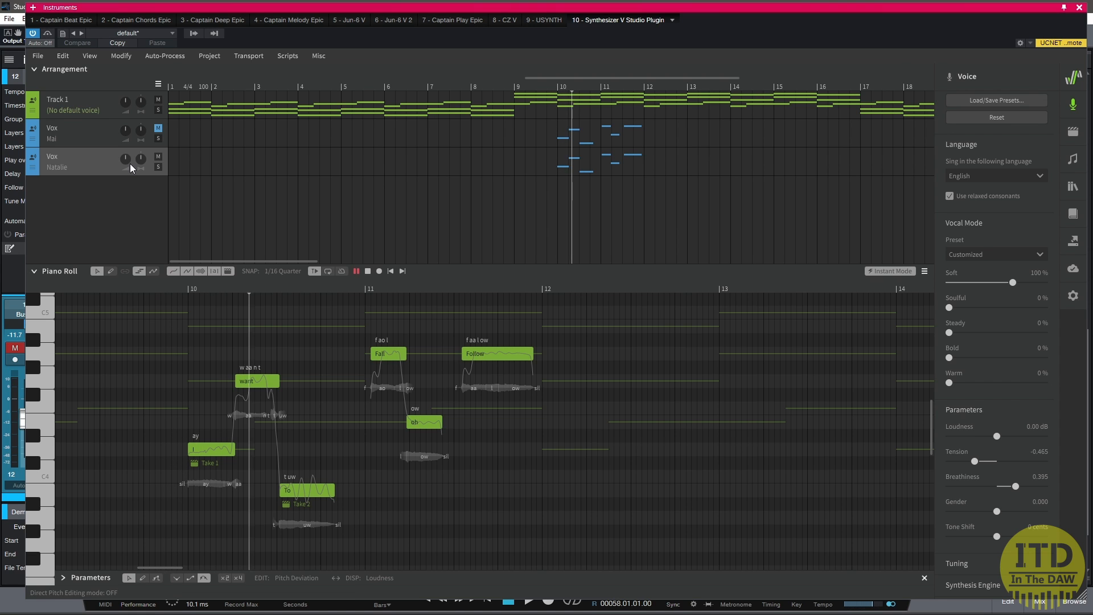
pyautogui.click(158, 128)
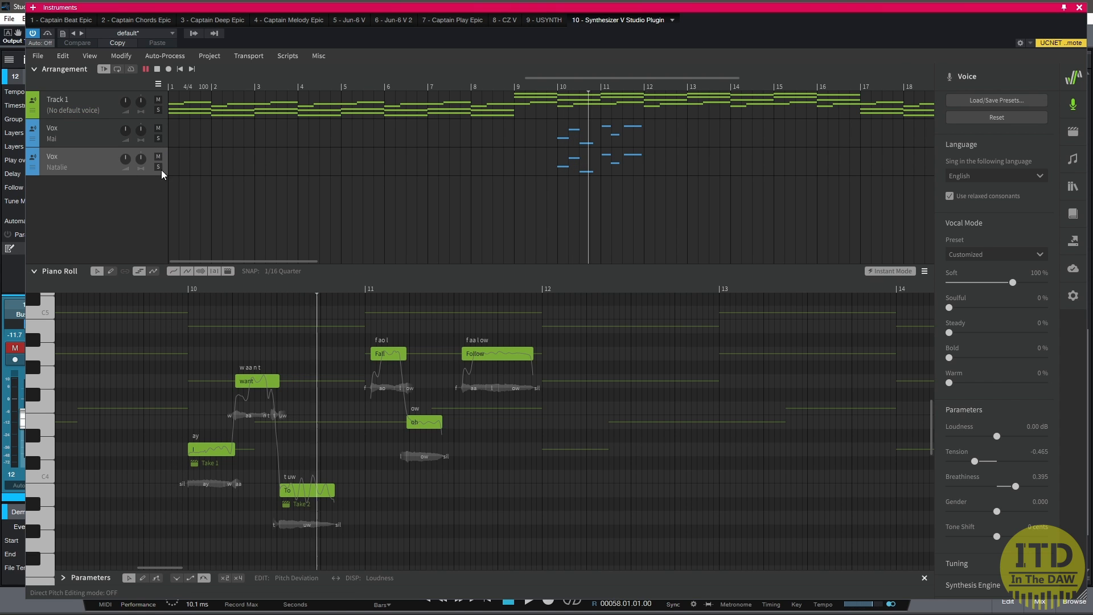
pyautogui.press('space')
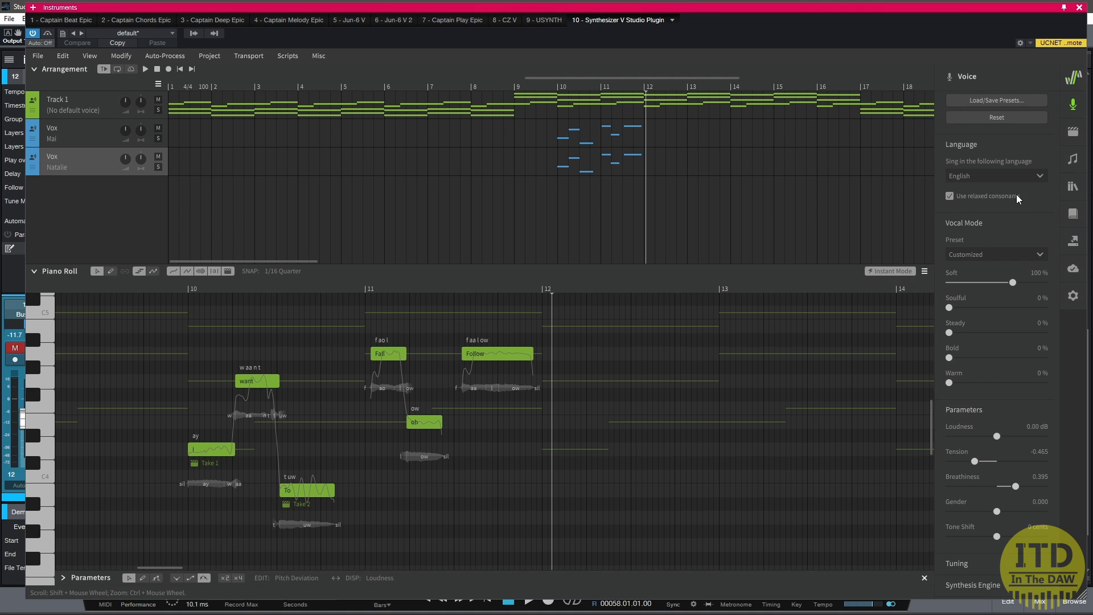
# Hide the voice settings and show the pronunciation dictionary
pyautogui.click(1072, 104)
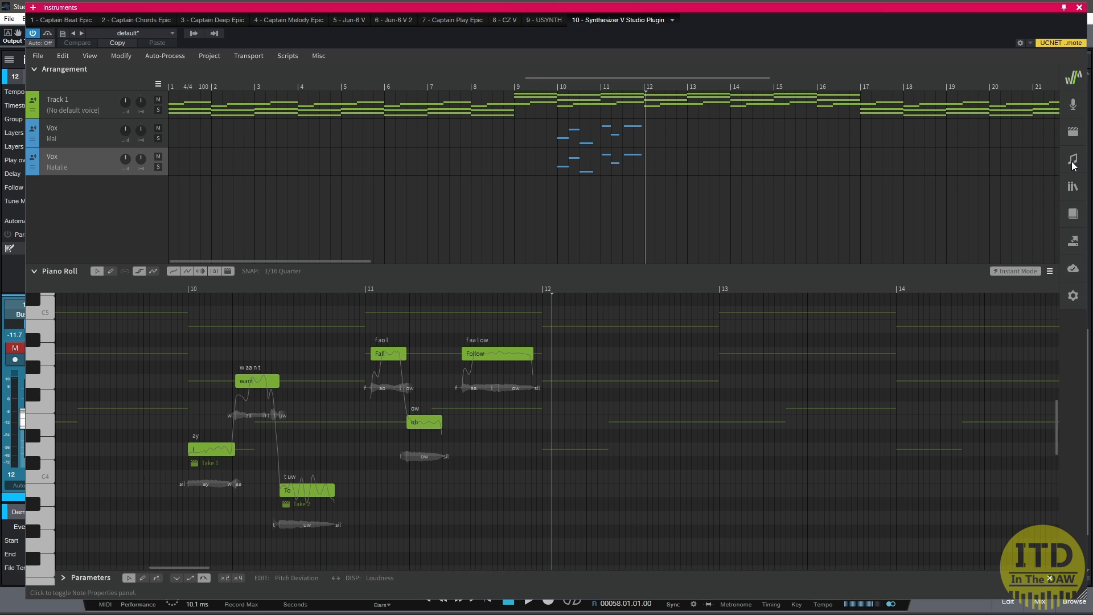
pyautogui.click(1073, 212)
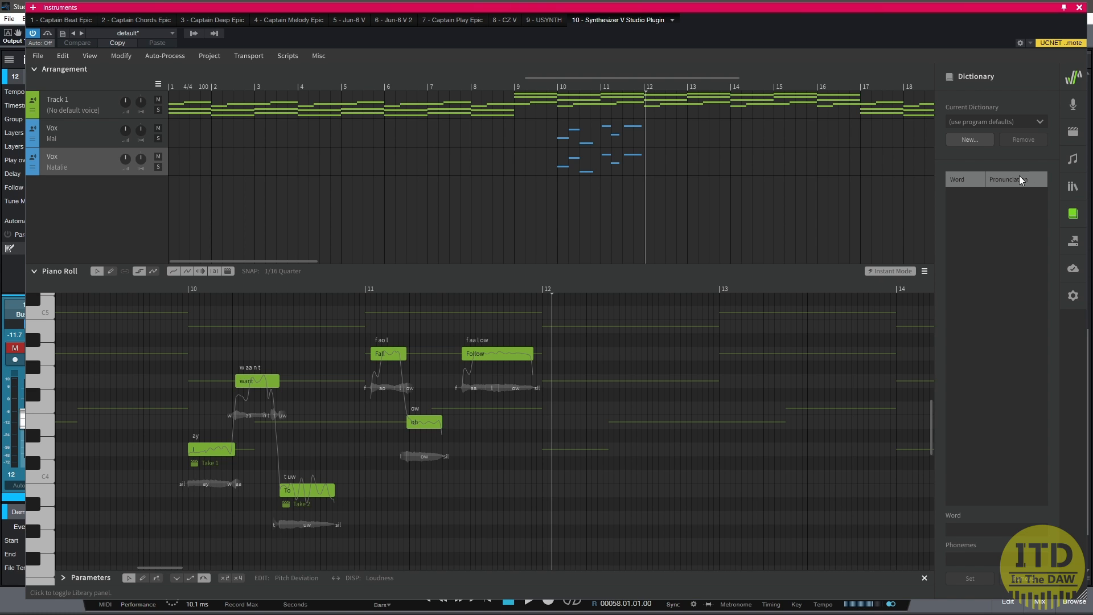
# View the License and Updates panel in place of the dictionary, then review the Settings down to the power management options
pyautogui.click(1073, 213)
pyautogui.click(1072, 268)
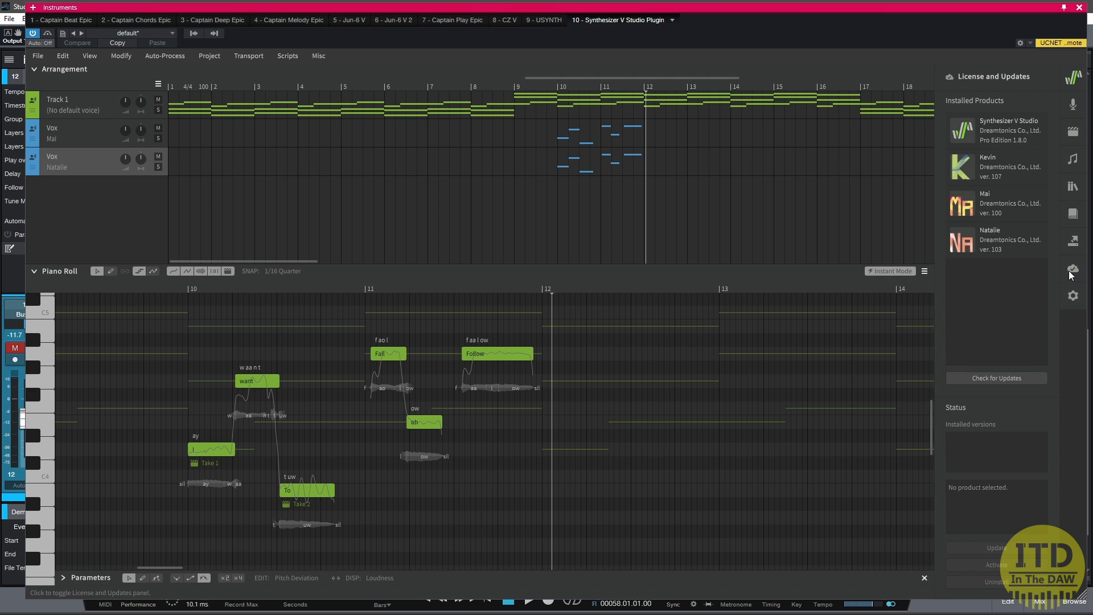
pyautogui.click(1073, 296)
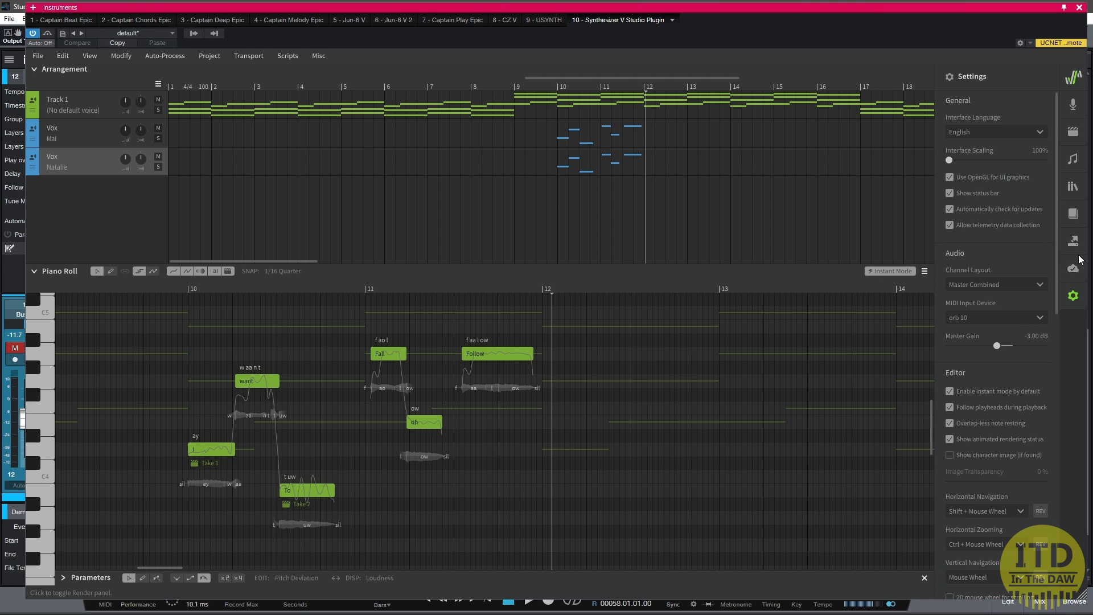
pyautogui.scroll(-9, 1056, 337)
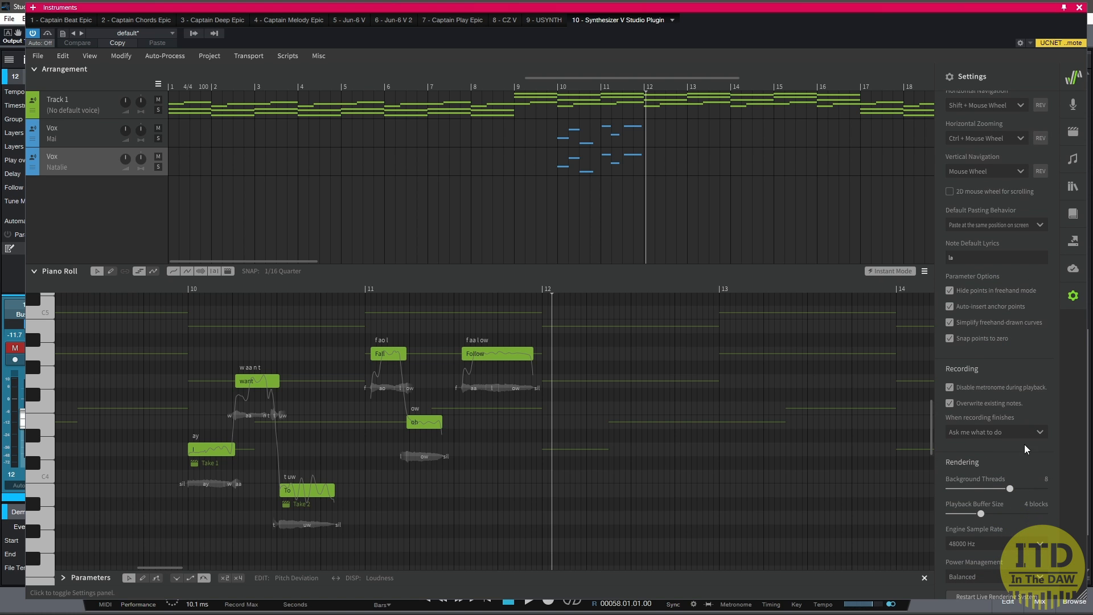
pyautogui.scroll(-5, 1040, 466)
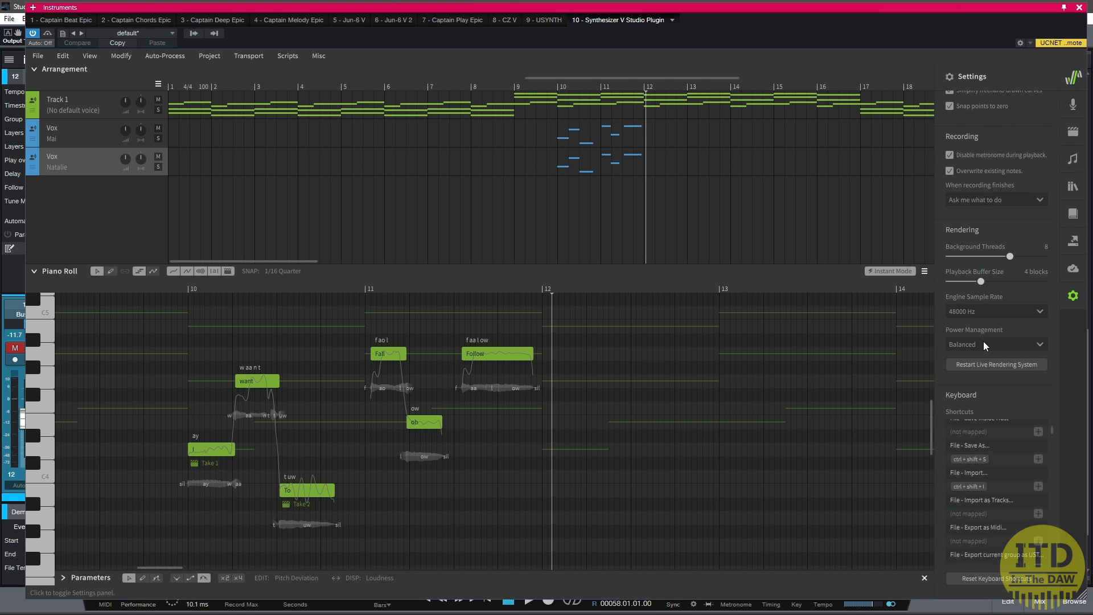
pyautogui.click(984, 343)
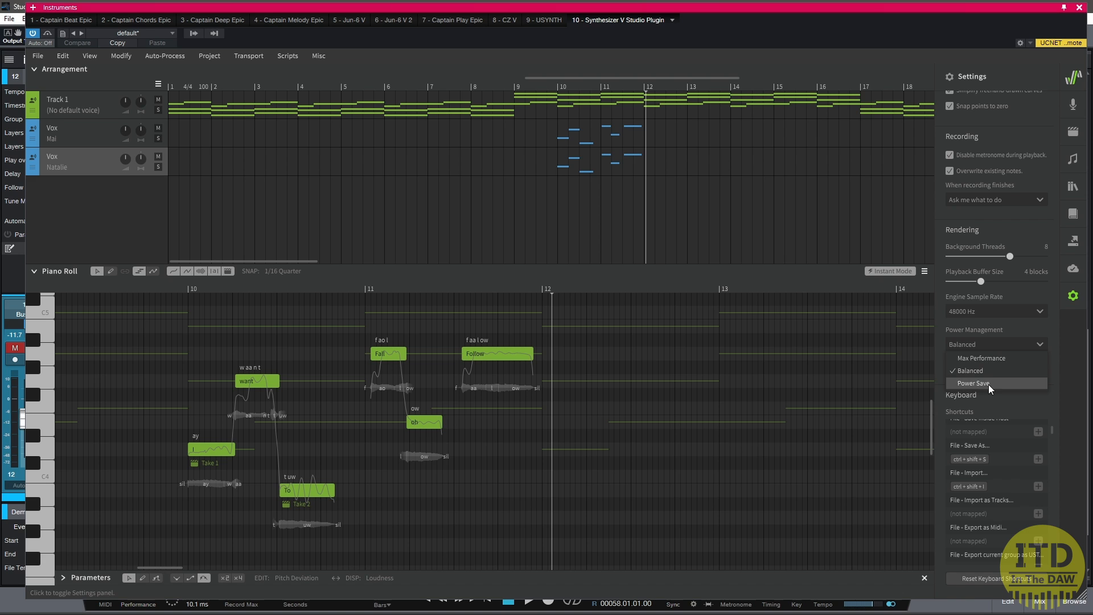
pyautogui.click(1048, 342)
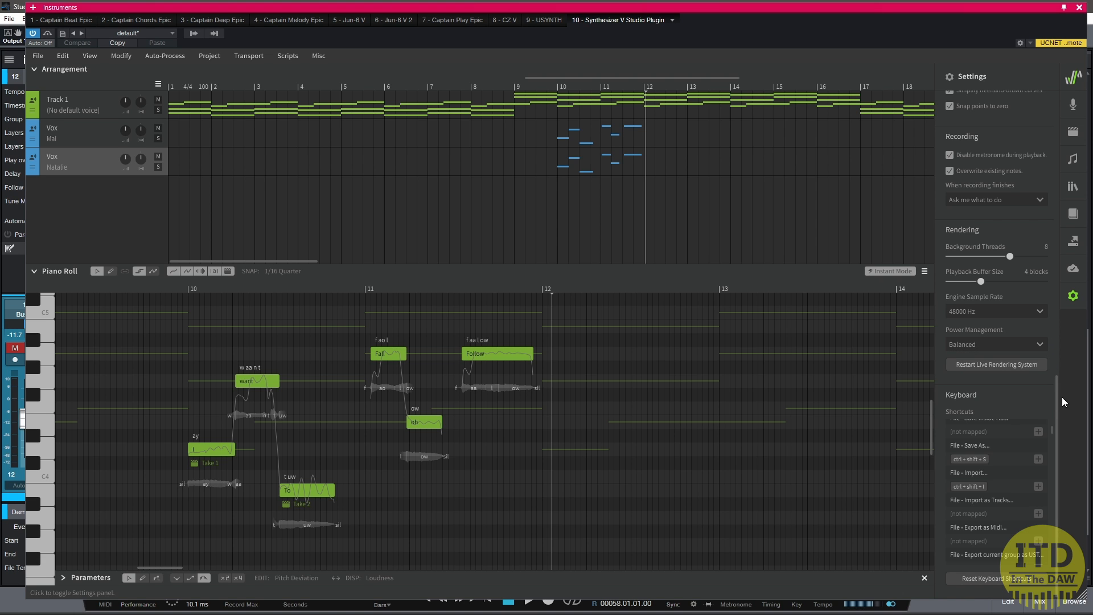
# Show the License and Updates panel and the Render panel alongside the Settings
pyautogui.scroll(8, 1054, 366)
pyautogui.click(1074, 270)
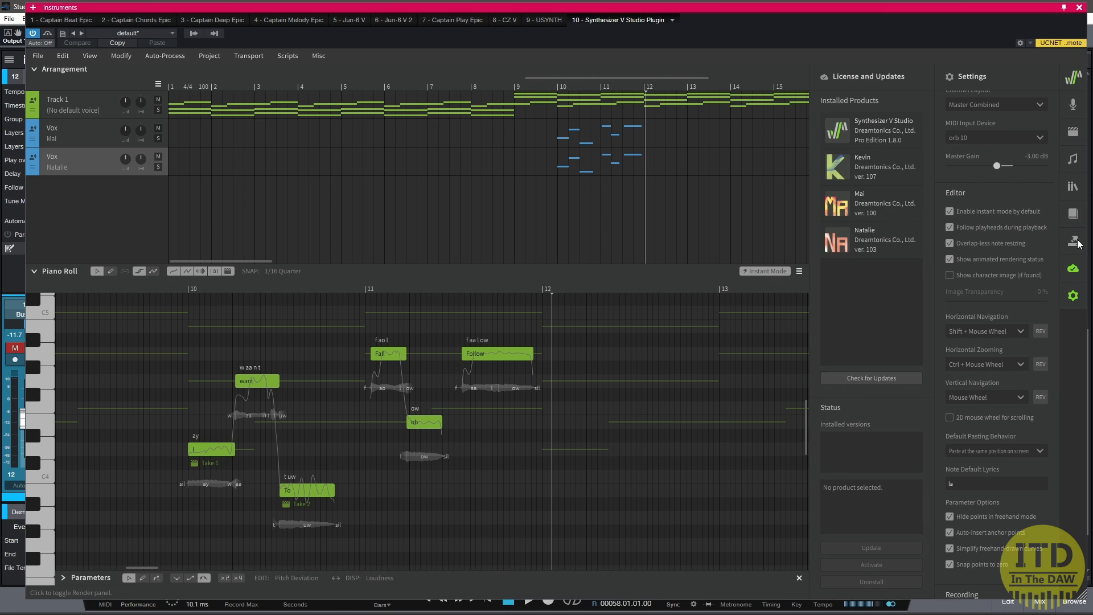
pyautogui.click(1074, 242)
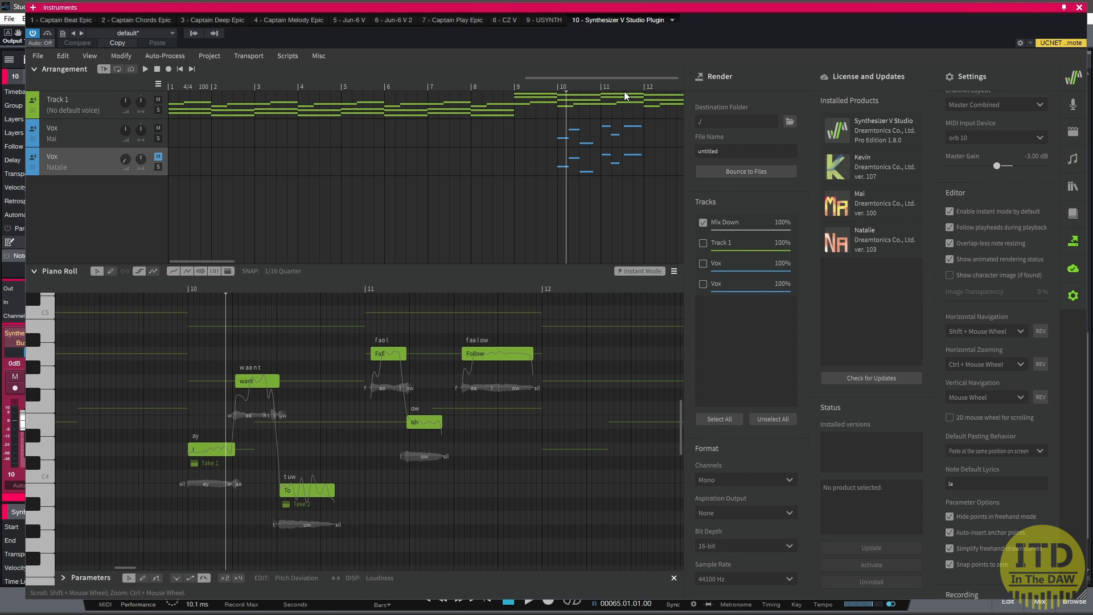
# Close the plugin window, render the Synthesizer V event as audio onto the LD Vox 2 track, and mute the Synthesizer V track
pyautogui.click(1080, 10)
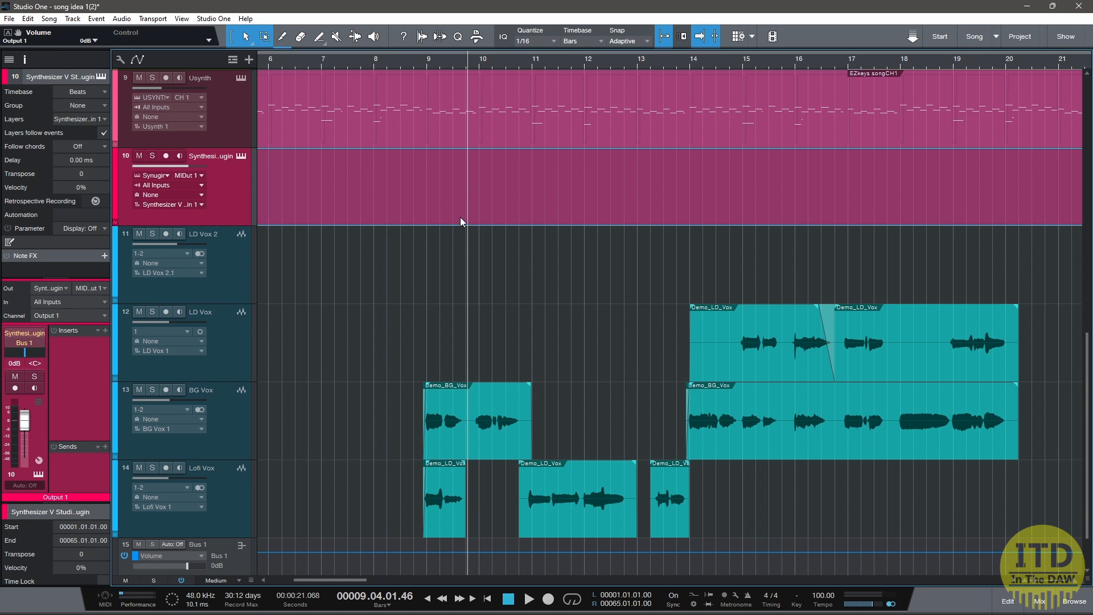
pyautogui.moveTo(476, 213); pyautogui.dragTo(465, 264)
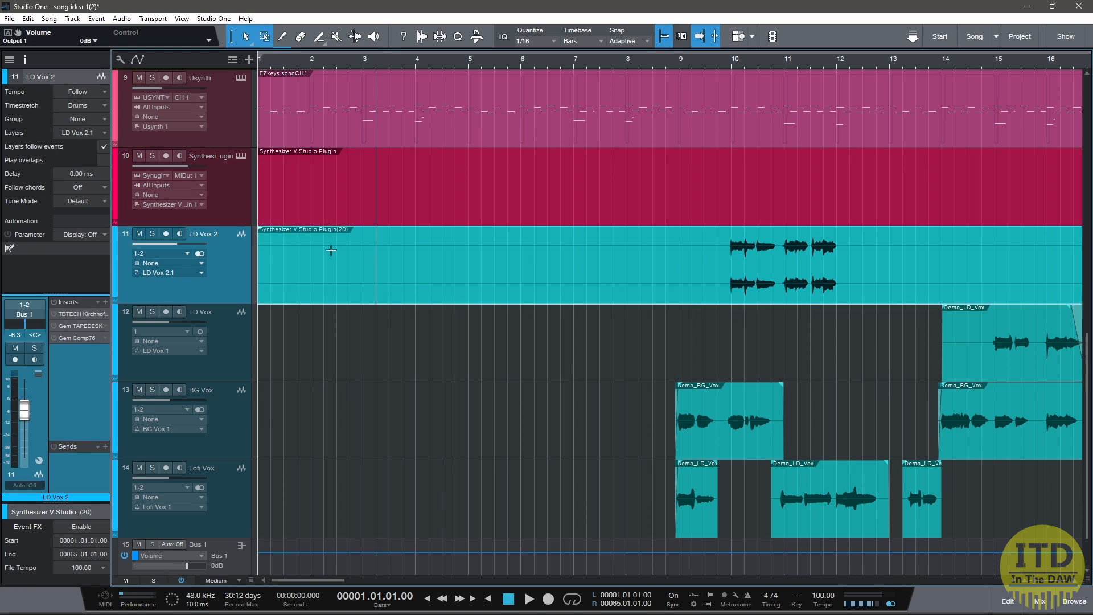
pyautogui.click(138, 156)
# Set LD Vox 2 to mono, solo it and play its vocal phrase around bars 10 and 11
pyautogui.click(716, 251)
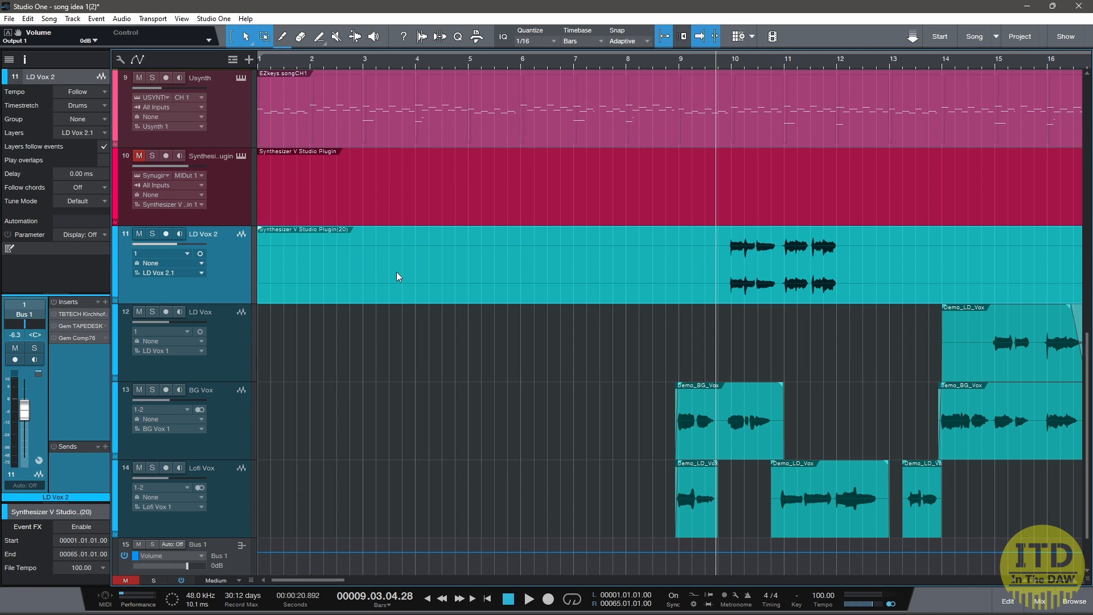
pyautogui.press('space')
pyautogui.press('s')
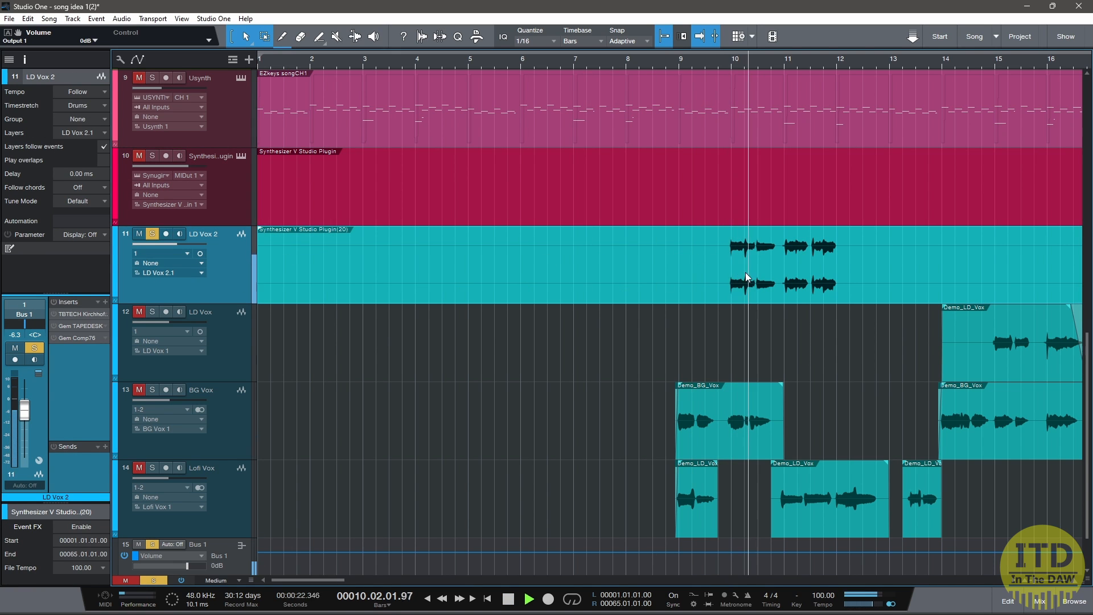
pyautogui.scroll(3, 783, 276)
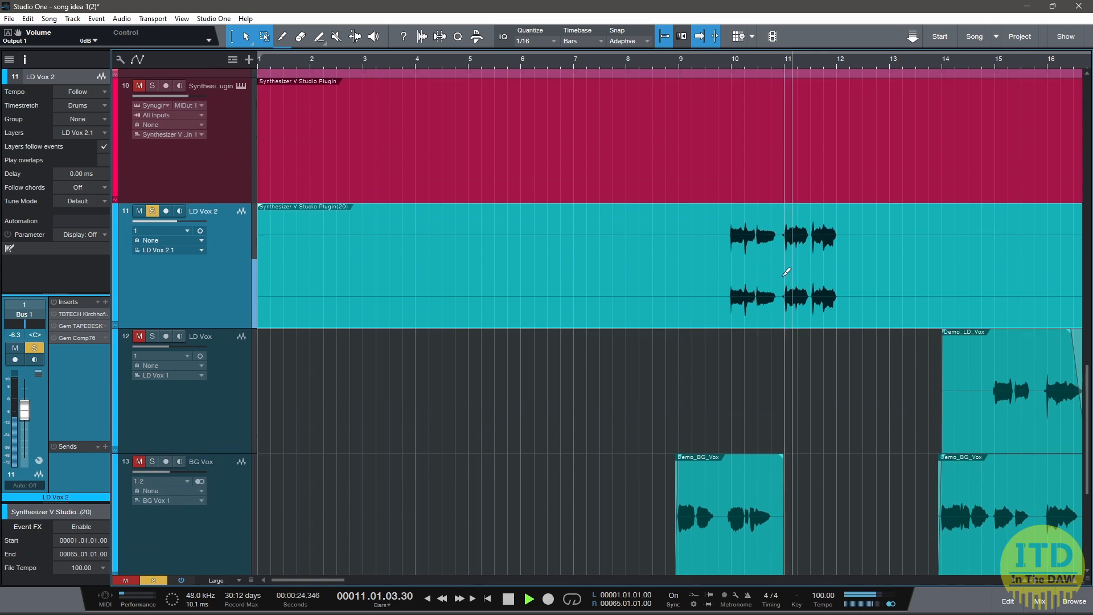
pyautogui.scroll(-2, 782, 276)
pyautogui.scroll(5, 775, 272)
pyautogui.scroll(-2, 740, 272)
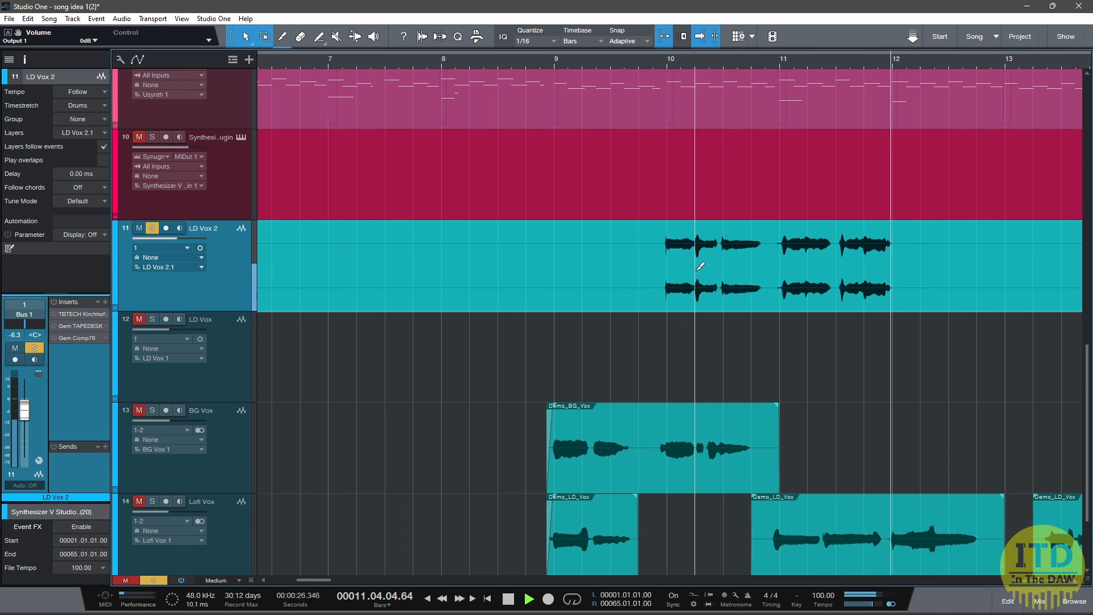
pyautogui.press('space')
pyautogui.hotkey('ctrl', 'space')
pyautogui.press('space')
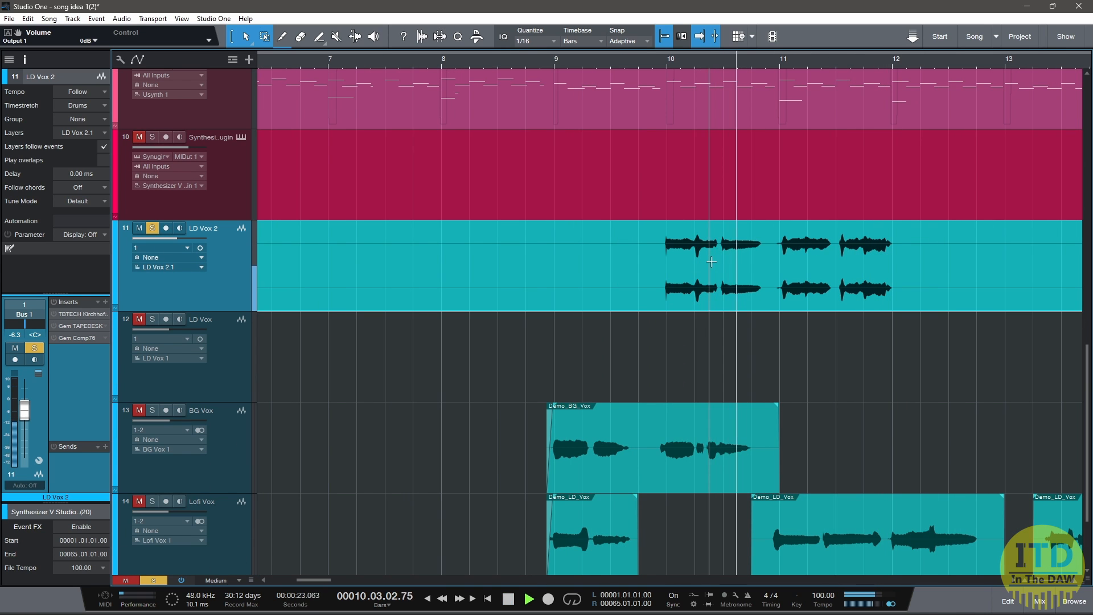
pyautogui.press('space')
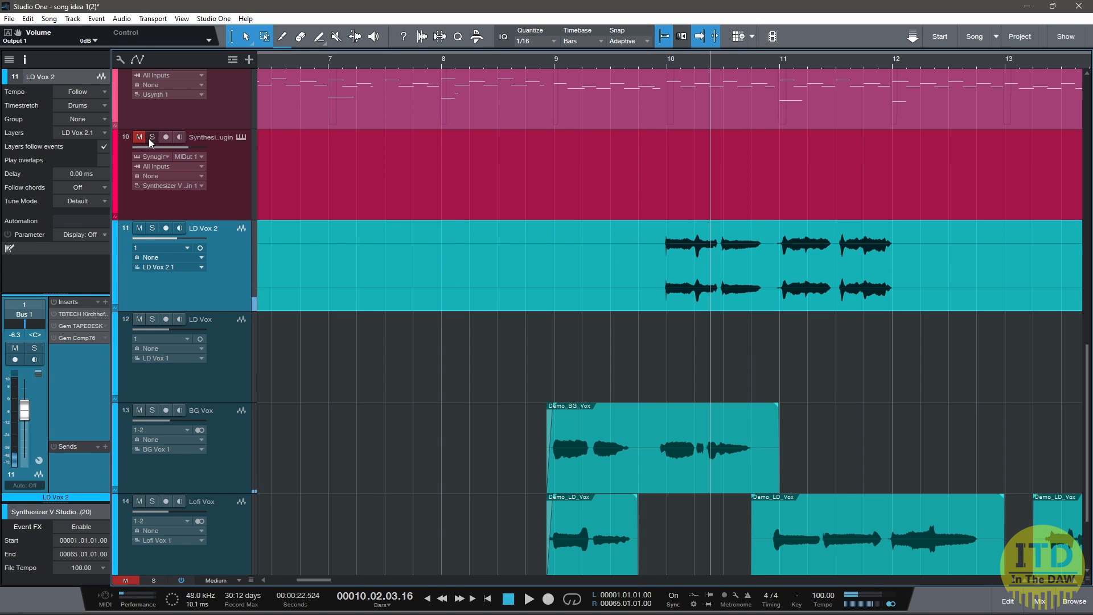
# Solo the Synthesizer V track and play the same phrase from bar 10 for comparison
pyautogui.hotkey('ctrl', 'space')
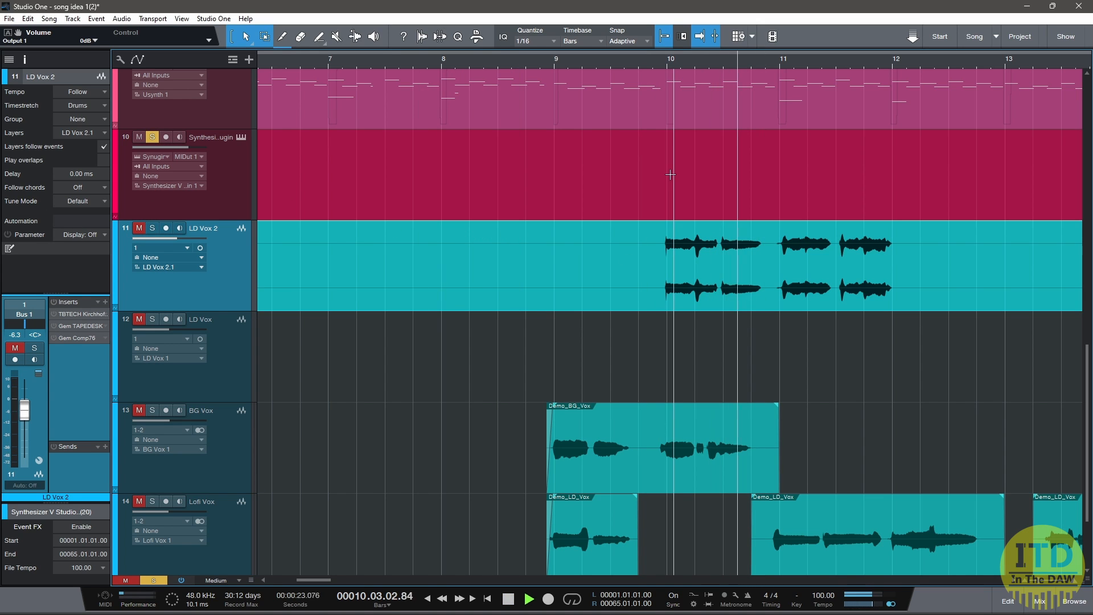
pyautogui.press('space')
pyautogui.press('space')
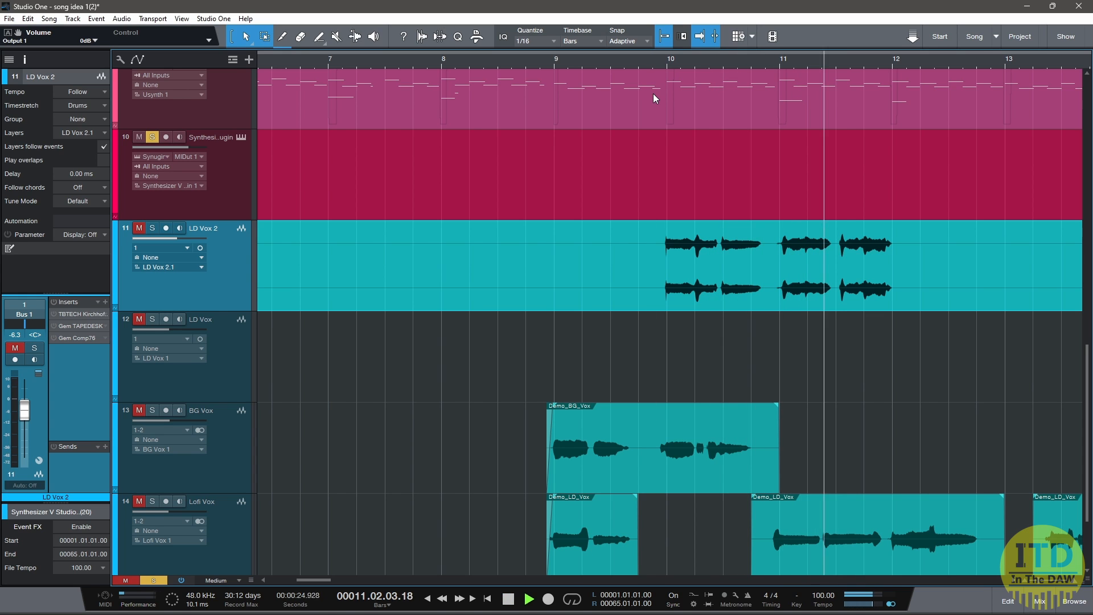
pyautogui.press('space')
# Solo LD Vox 2, lower the volume of its audio event and play it from just before bar 10
pyautogui.click(651, 61)
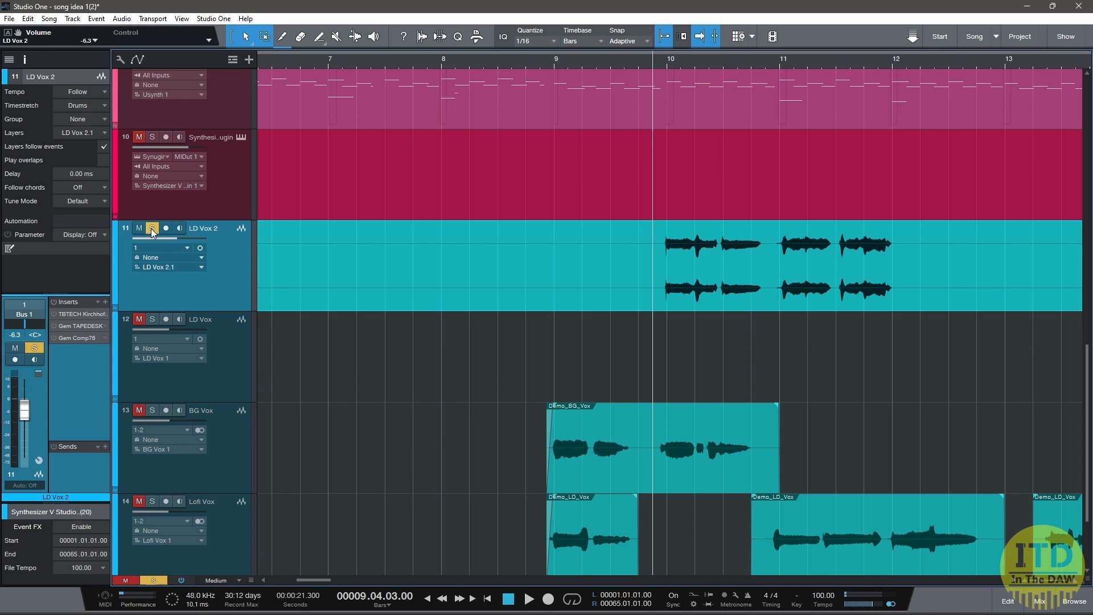
pyautogui.press('space')
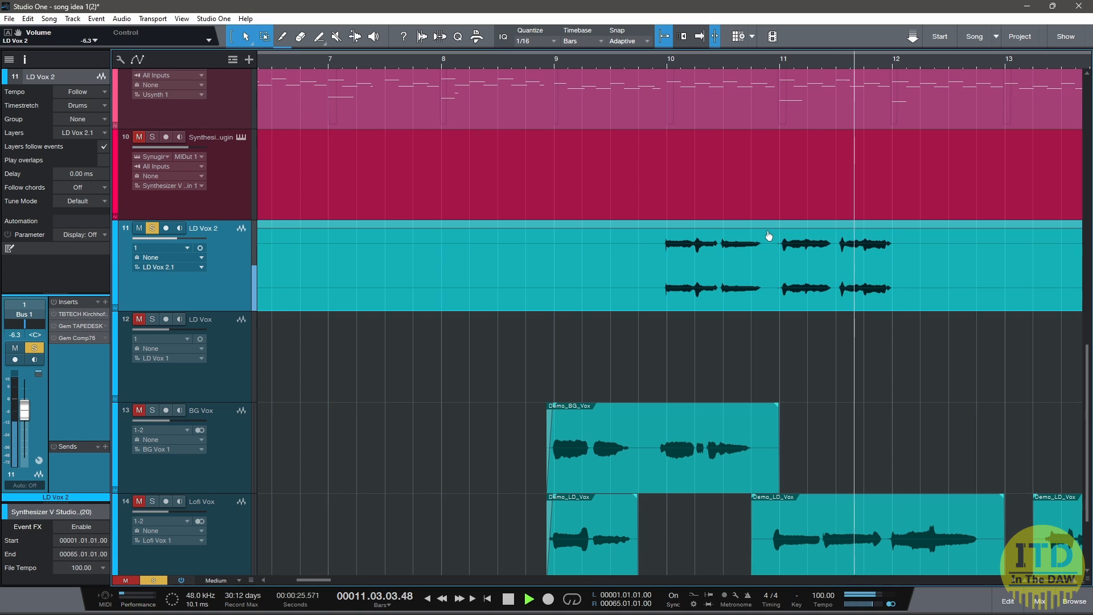
pyautogui.press('space')
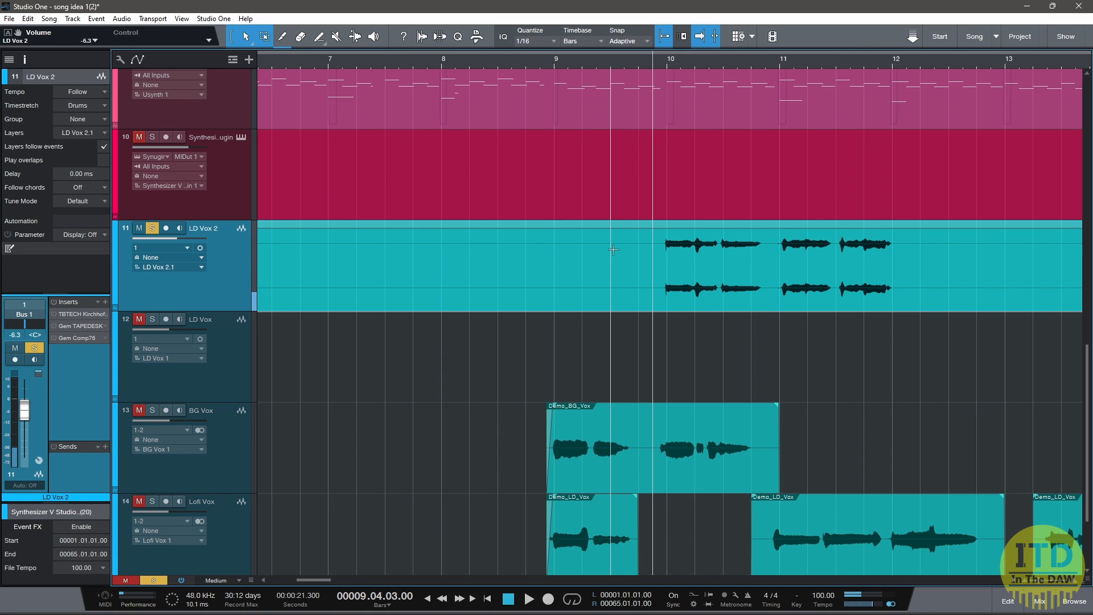
# Delete the rendered audio event from LD Vox 2 and turn off the track's solo
pyautogui.press('Delete')
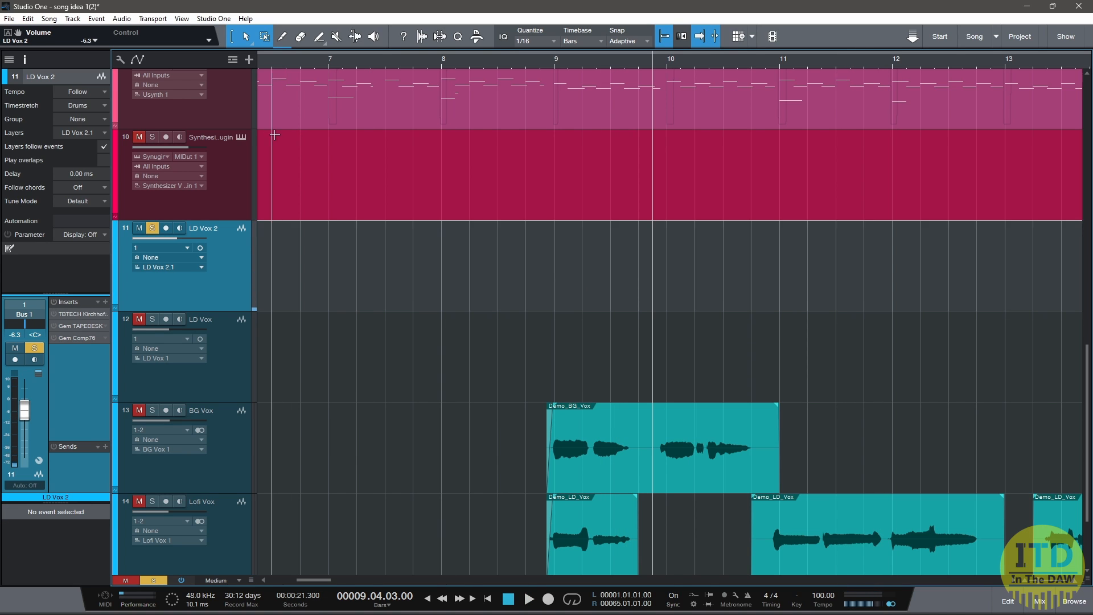
pyautogui.click(154, 228)
# Reopen the Synthesizer V plugin and set the render file name to New Test, with E:\Downloads as the destination folder
pyautogui.click(241, 138)
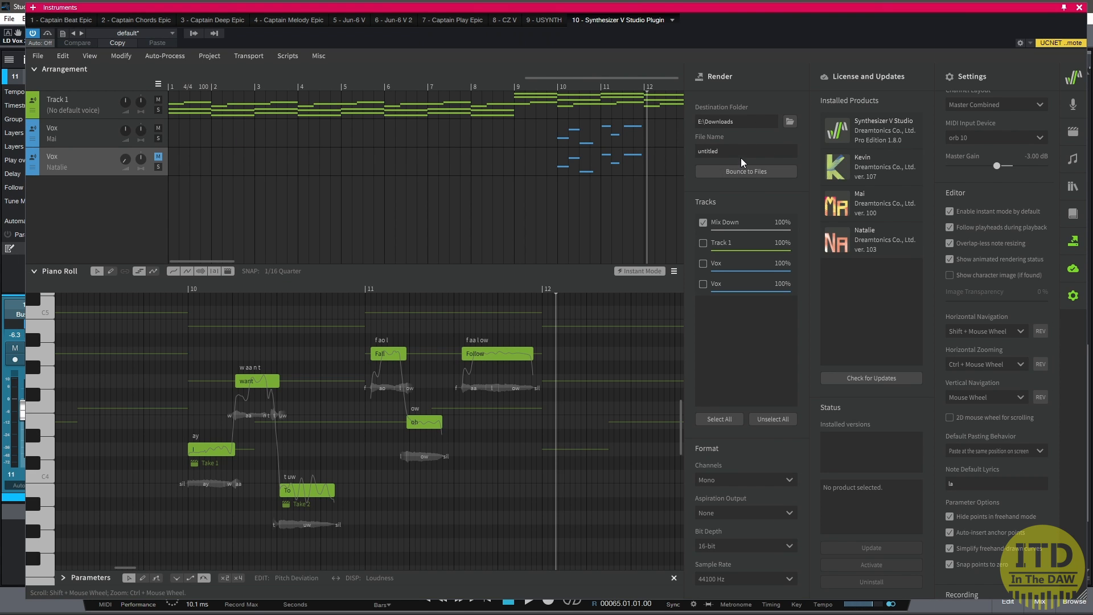
pyautogui.doubleClick(740, 152)
pyautogui.write('New Test')
# Set the render format to Stereo, aspiration output as extra channels (isolated), 32-bit float and 48000 Hz
pyautogui.click(742, 481)
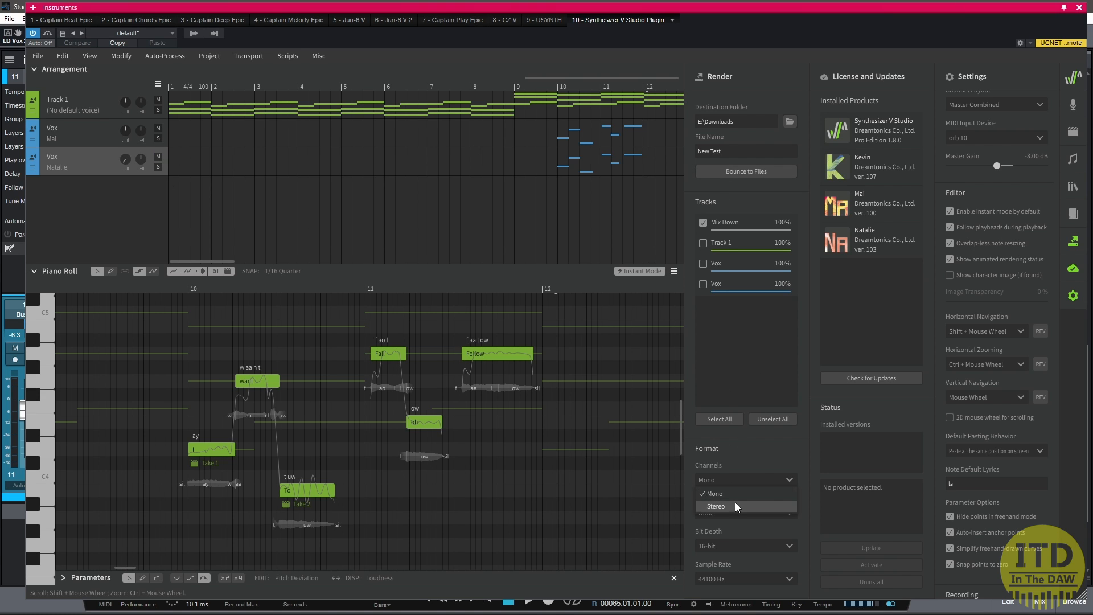
pyautogui.click(733, 502)
pyautogui.click(750, 512)
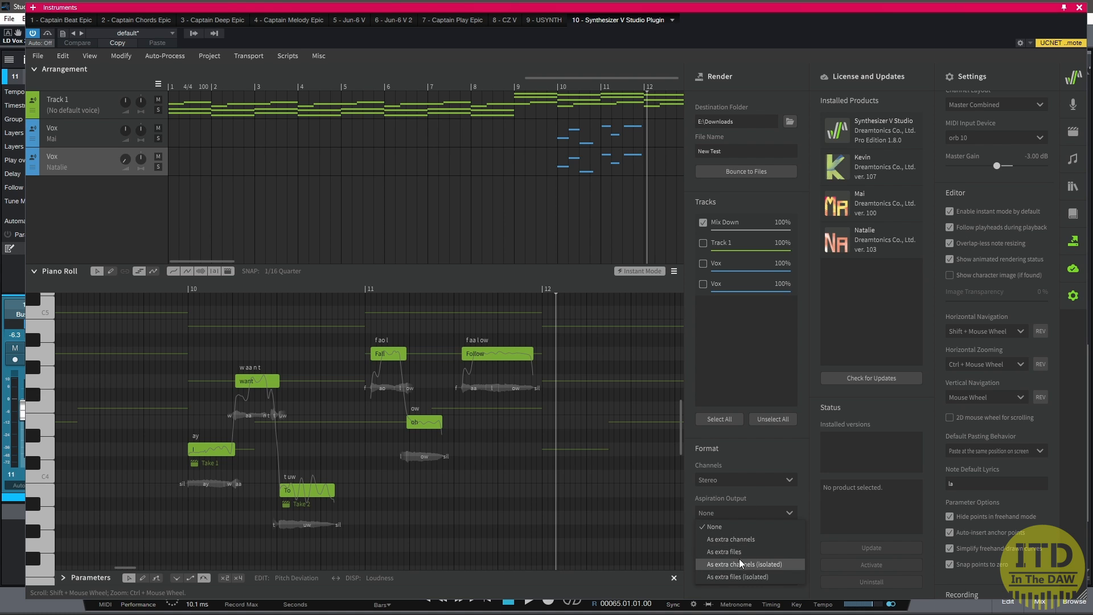
pyautogui.click(772, 567)
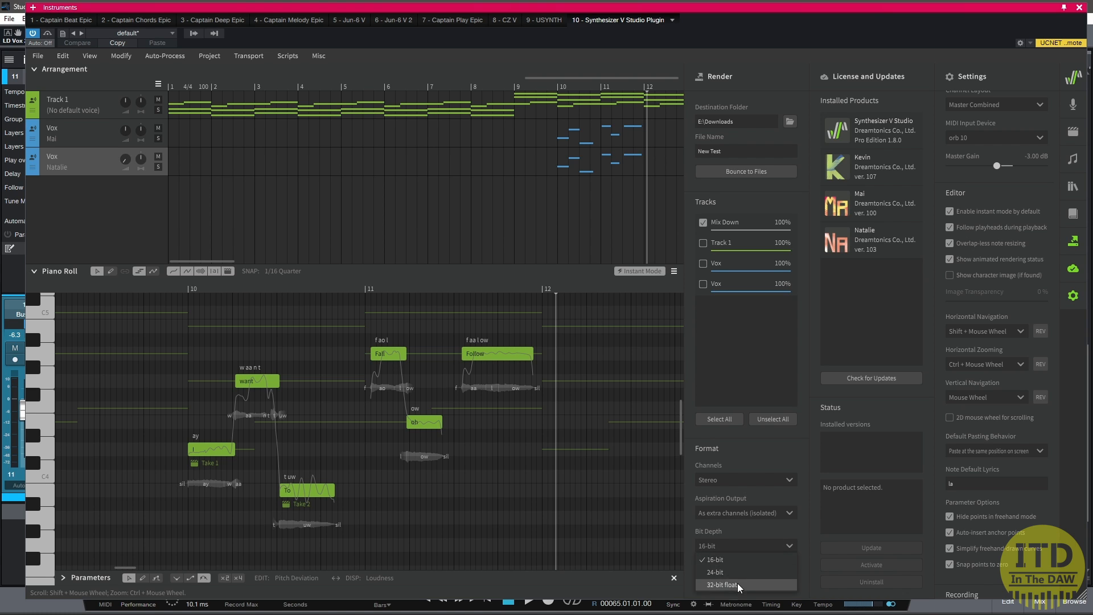
pyautogui.click(773, 573)
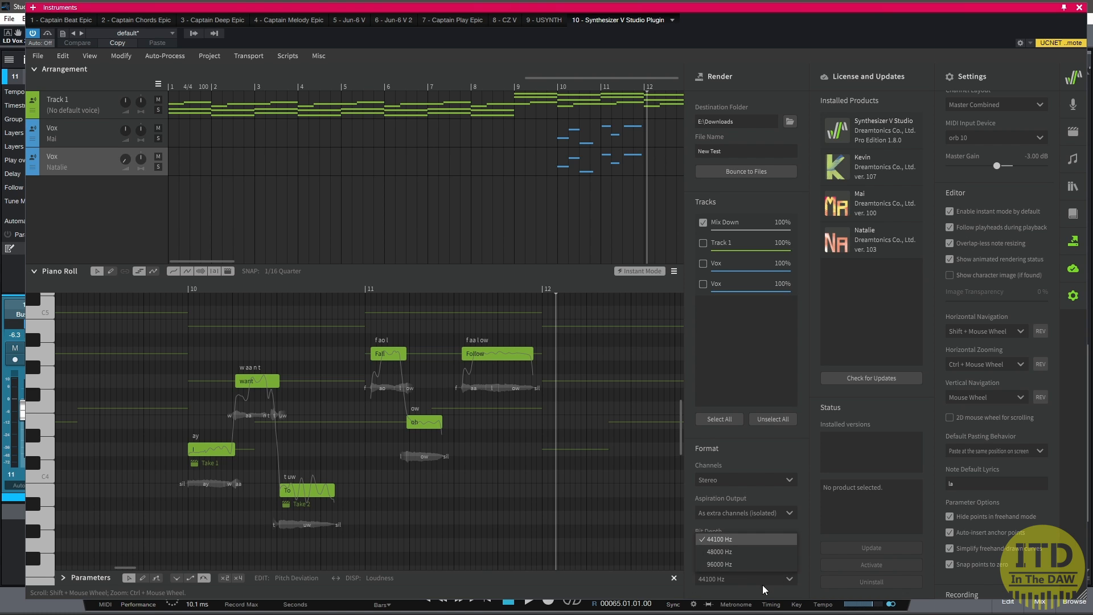
pyautogui.click(742, 559)
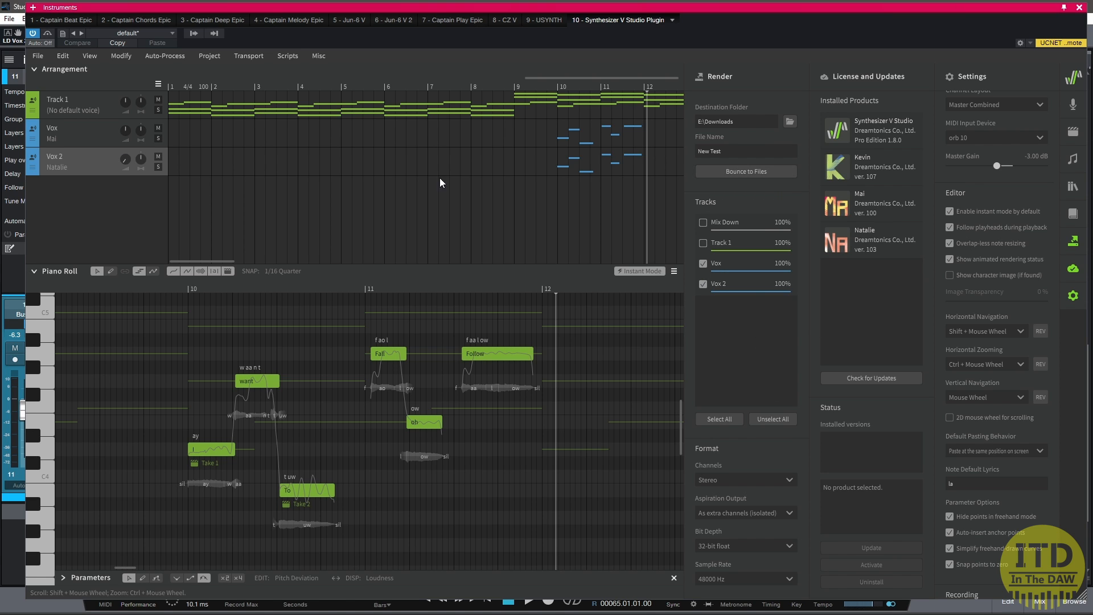
# Bounce the Vox and Vox 2 tracks to files and place the New Test_Vox file at the start of bar 1 on LD Vox 2
pyautogui.click(743, 171)
pyautogui.click(1080, 8)
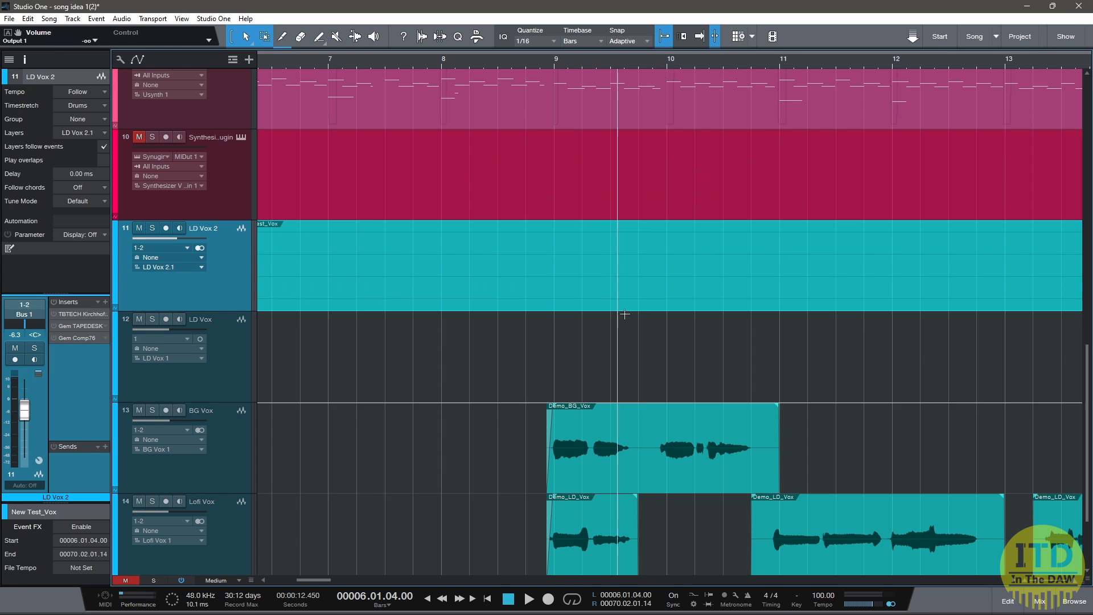
pyautogui.press('w')
pyautogui.moveTo(459, 293); pyautogui.dragTo(397, 289)
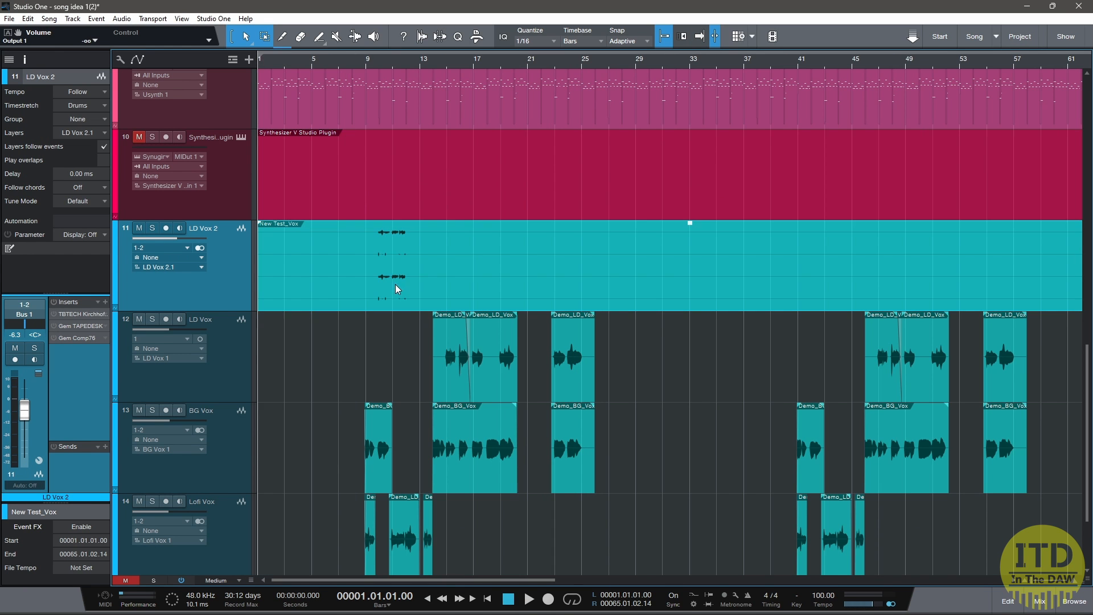
# Solo LD Vox 2 and play the New Test_Vox phrase from just before bar 10, first in stereo and again with the track in mono
pyautogui.scroll(3, 348, 277)
pyautogui.scroll(5, 352, 282)
pyautogui.scroll(4, 387, 277)
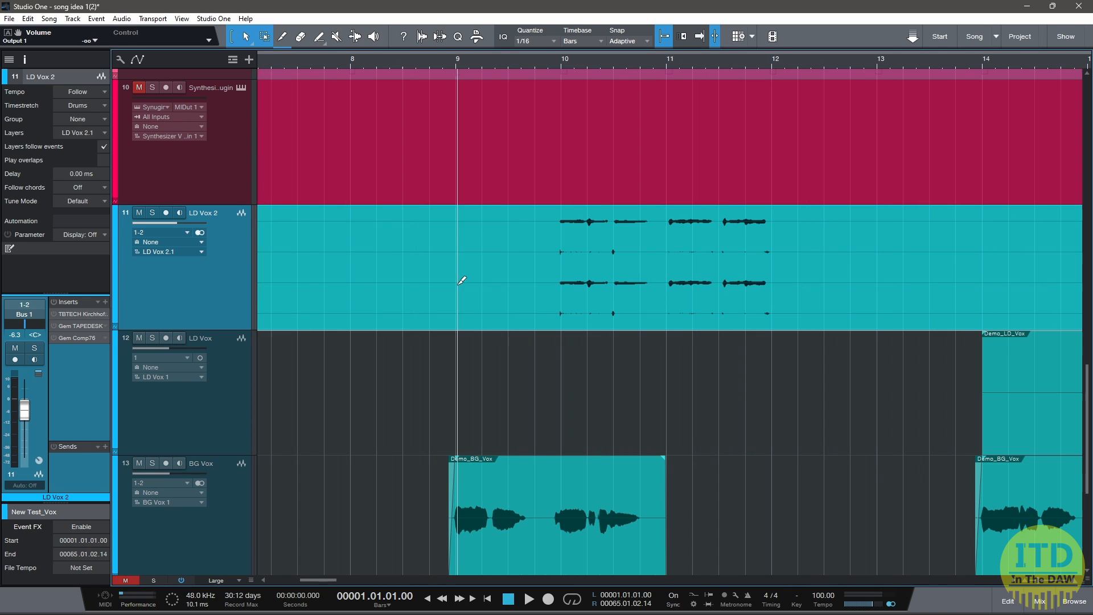
pyautogui.scroll(3, 558, 290)
pyautogui.scroll(-2, 564, 288)
pyautogui.press('space')
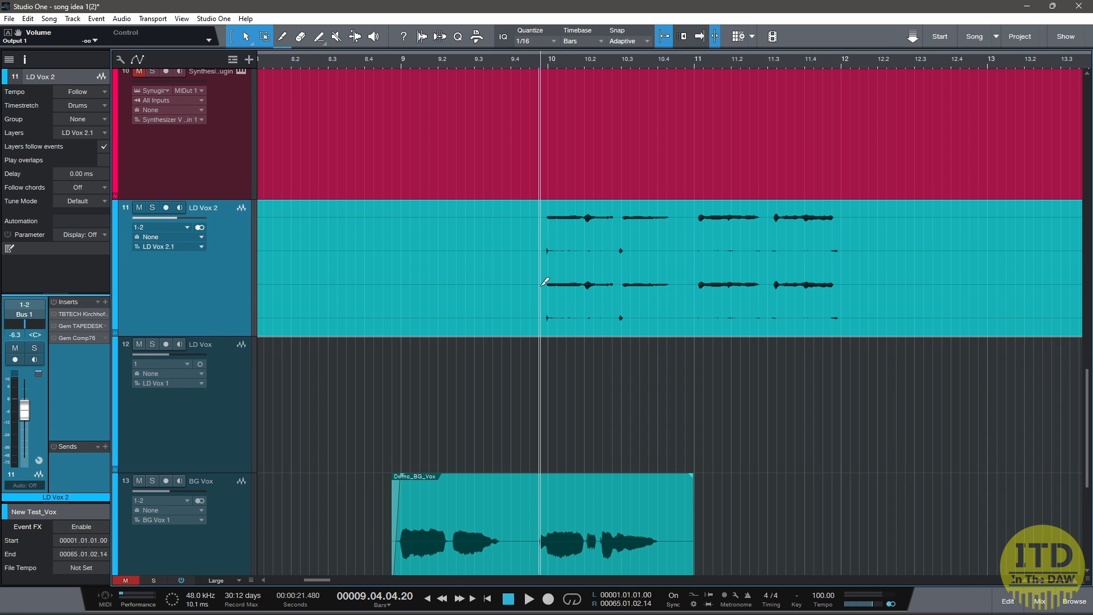
pyautogui.click(151, 207)
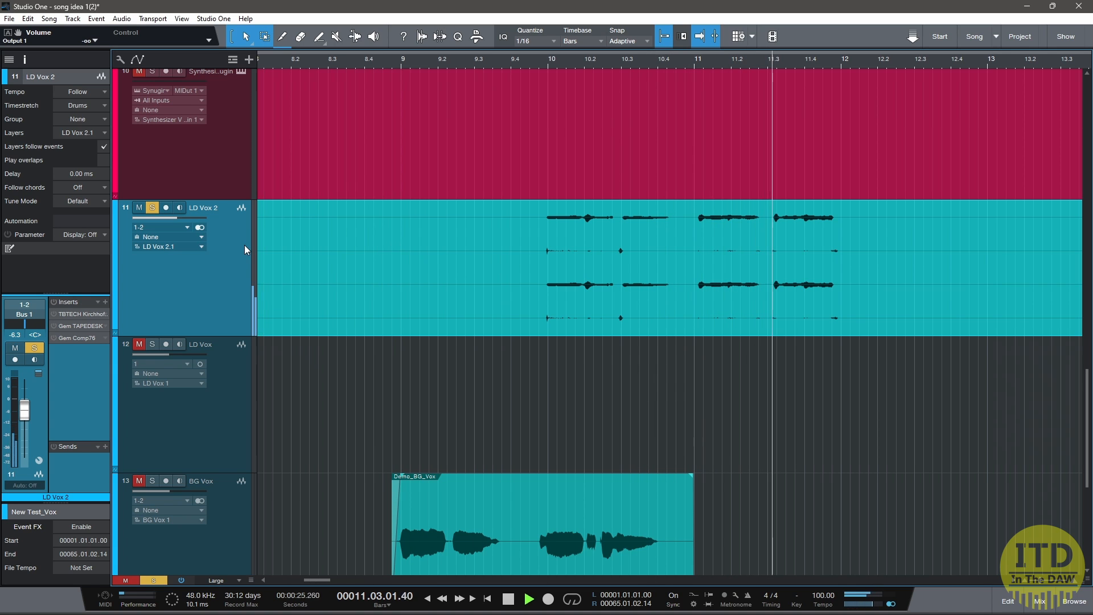
pyautogui.press('space')
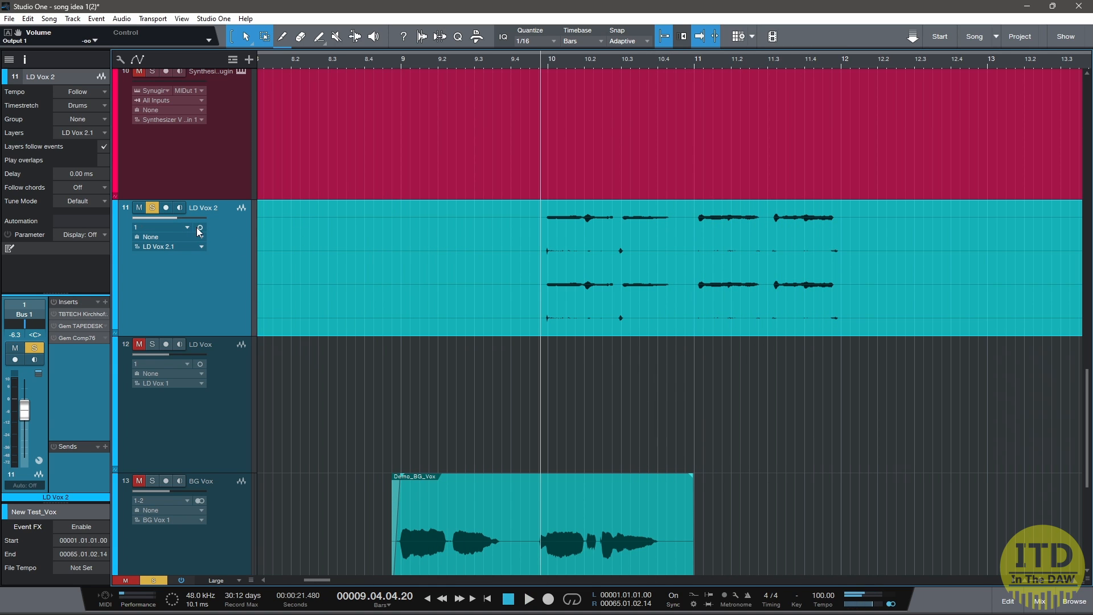
pyautogui.press('space')
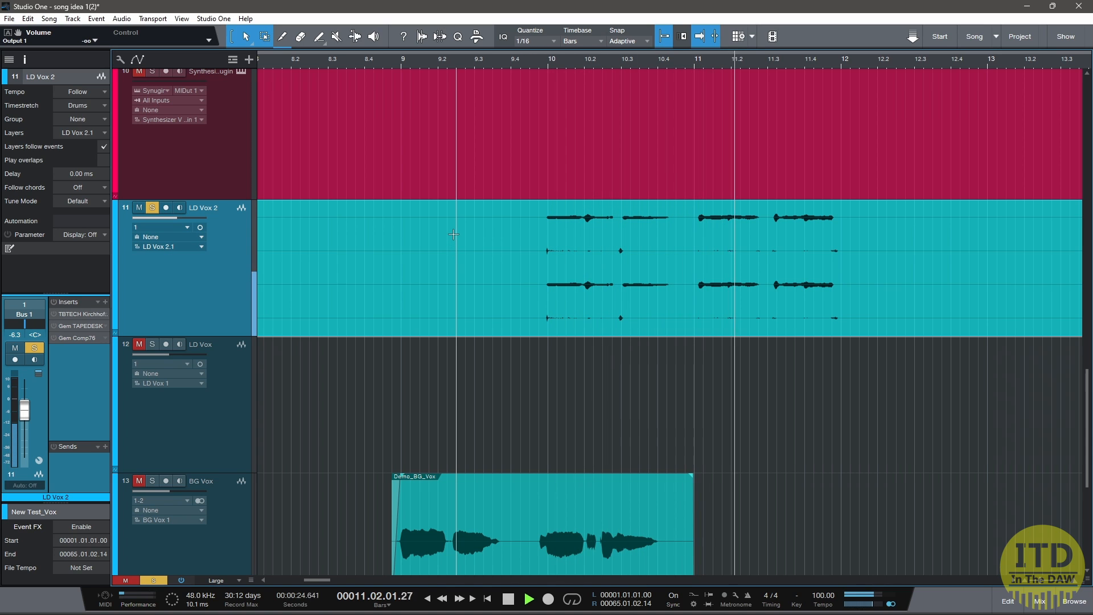
# Set LD Vox 2 to stereo, enlarge the track and replay the New Test_Vox phrase in stereo and again in mono
pyautogui.press('space')
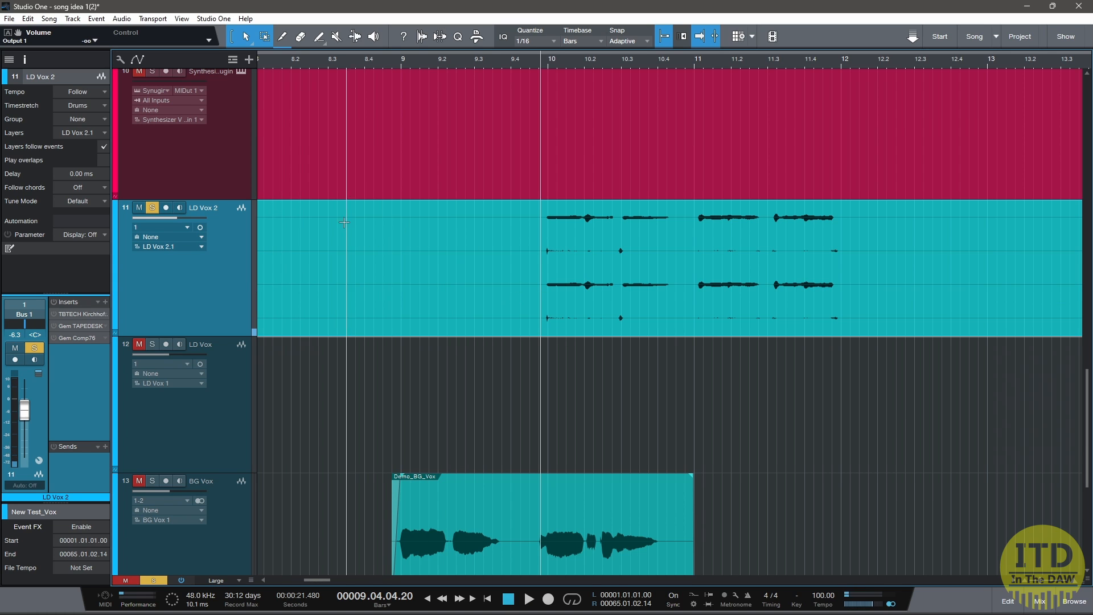
pyautogui.click(200, 226)
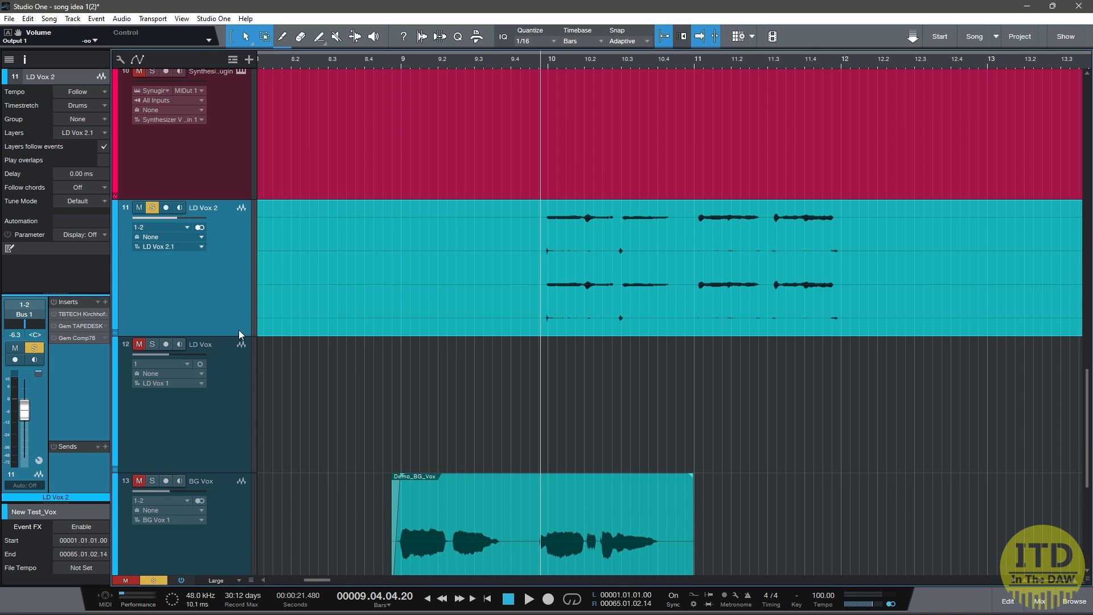
pyautogui.moveTo(227, 337); pyautogui.dragTo(244, 491)
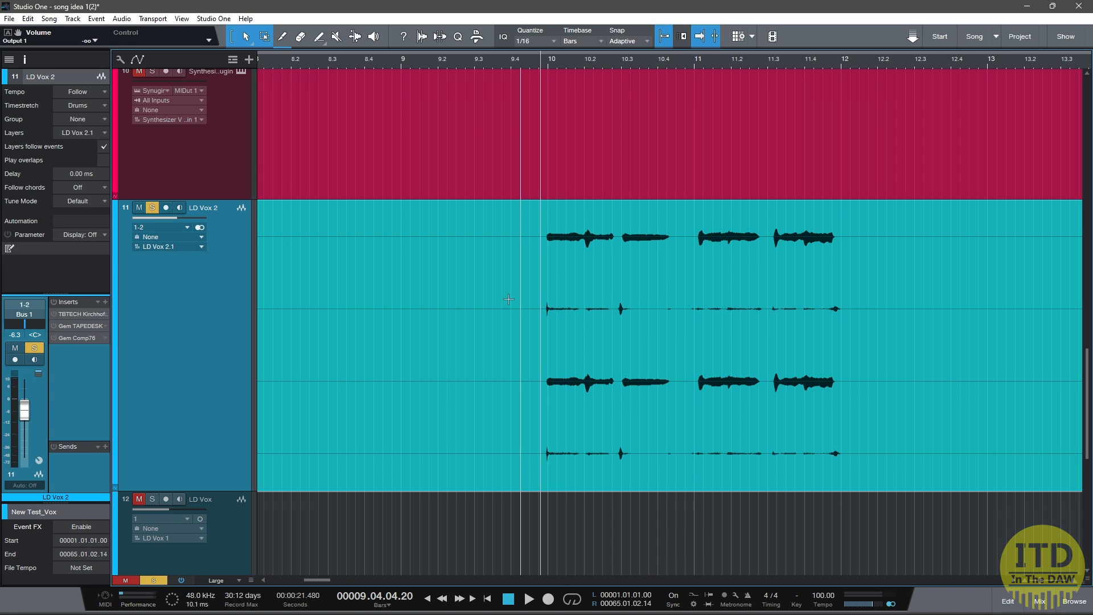
pyautogui.press('space')
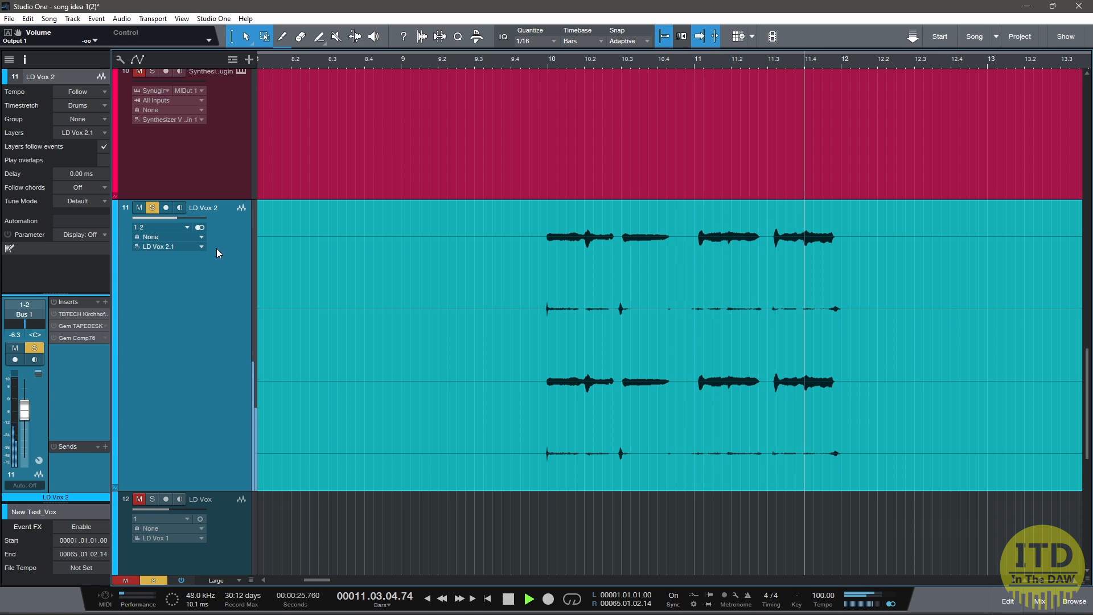
pyautogui.press('space')
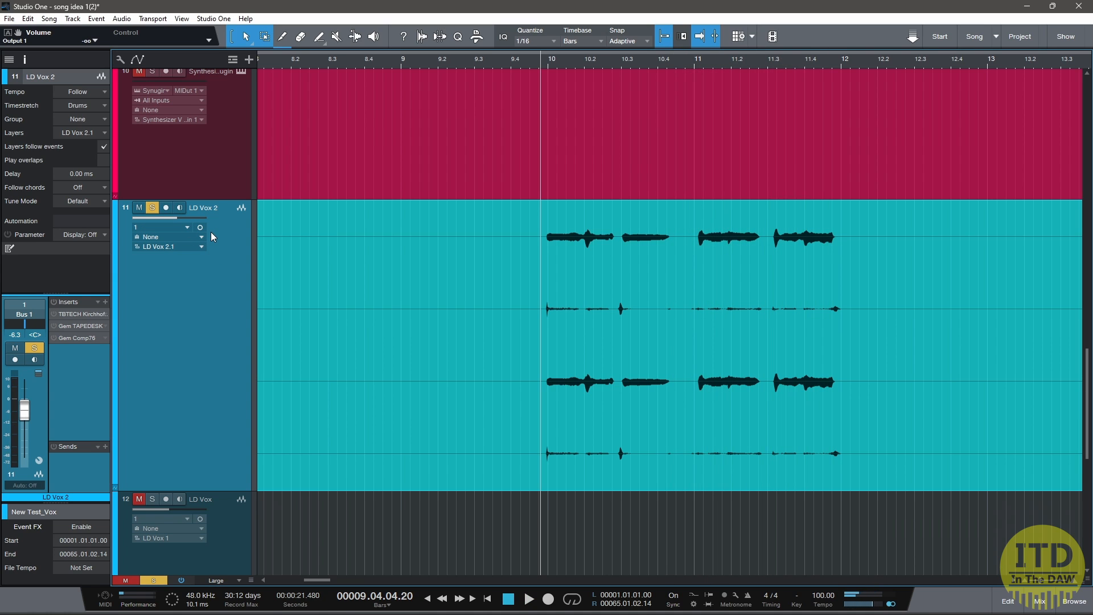
pyautogui.press('space')
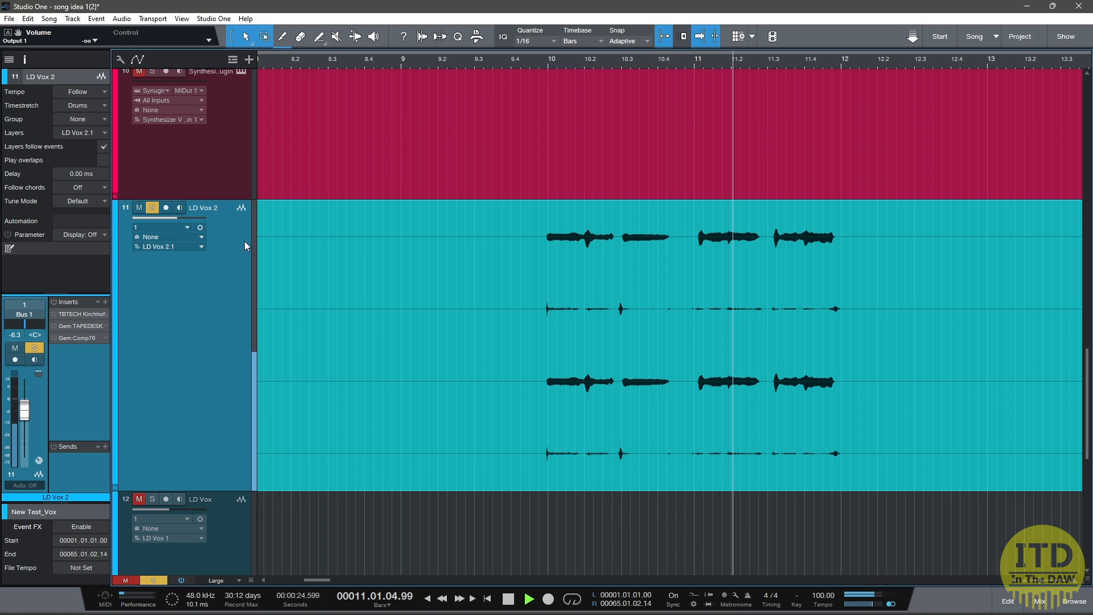
pyautogui.press('space')
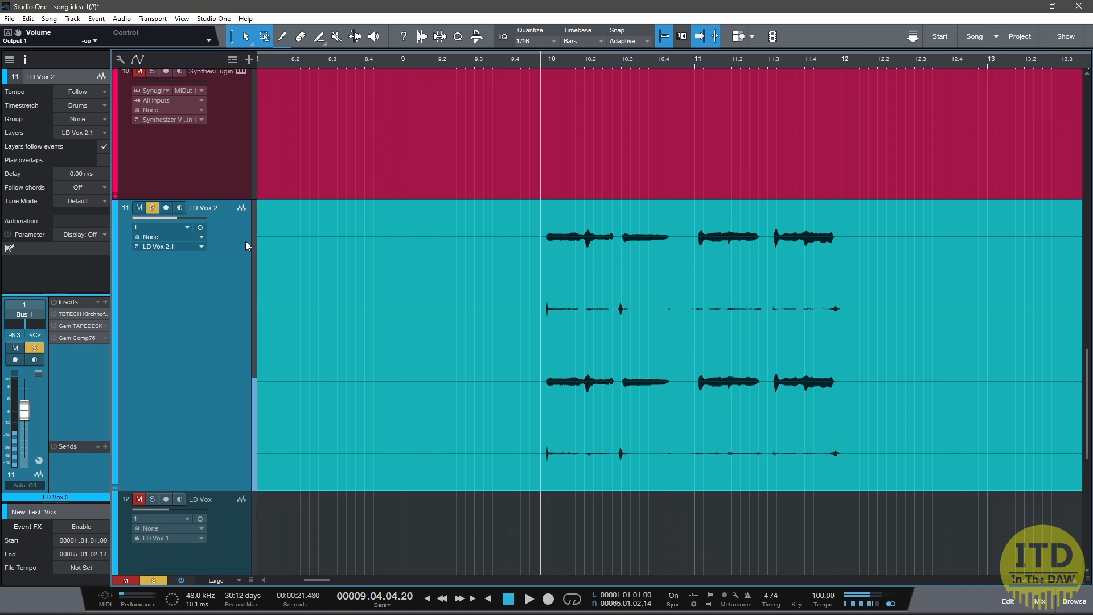
# Undo the New Test_Vox placement on LD Vox 2 and remove that track from the song
pyautogui.hotkey('ctrl', 'z')
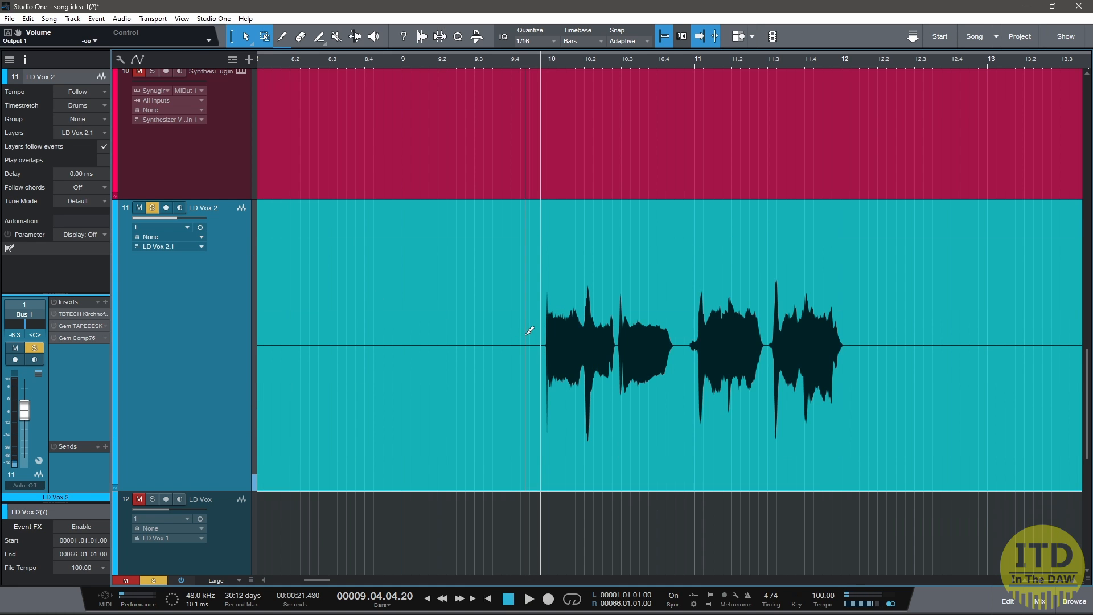
pyautogui.scroll(-5, 528, 328)
pyautogui.scroll(-1, 500, 310)
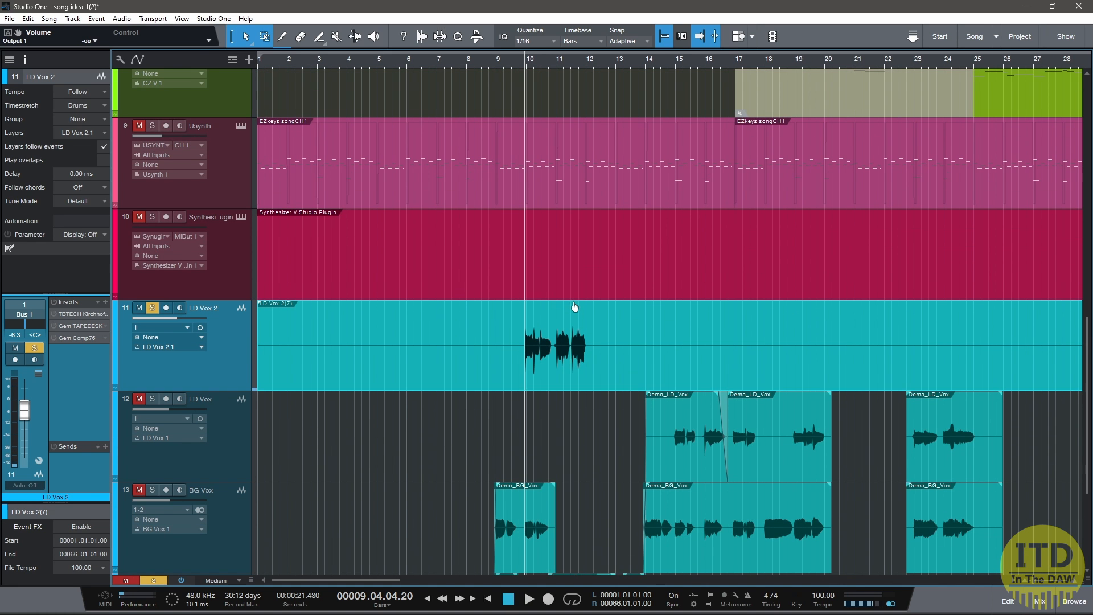
pyautogui.moveTo(576, 308); pyautogui.dragTo(578, 317)
pyautogui.click(516, 60)
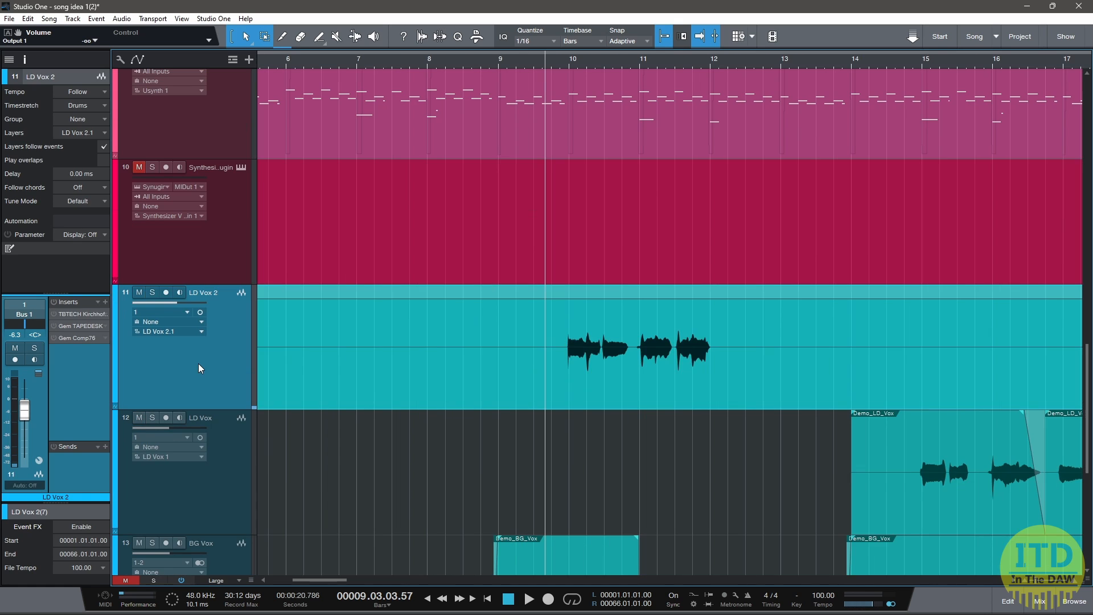
pyautogui.hotkey('shift', 't')
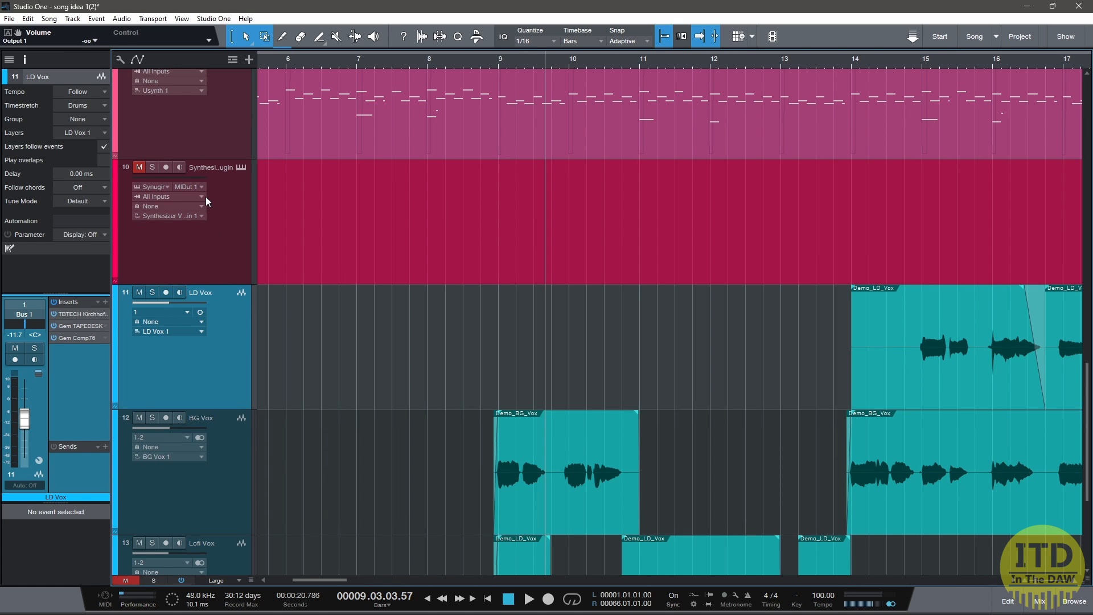
# Save the song and confirm the prompt about copying New Test_Vox.wav to the Media Folder
pyautogui.scroll(-3, 427, 378)
pyautogui.scroll(-1, 379, 383)
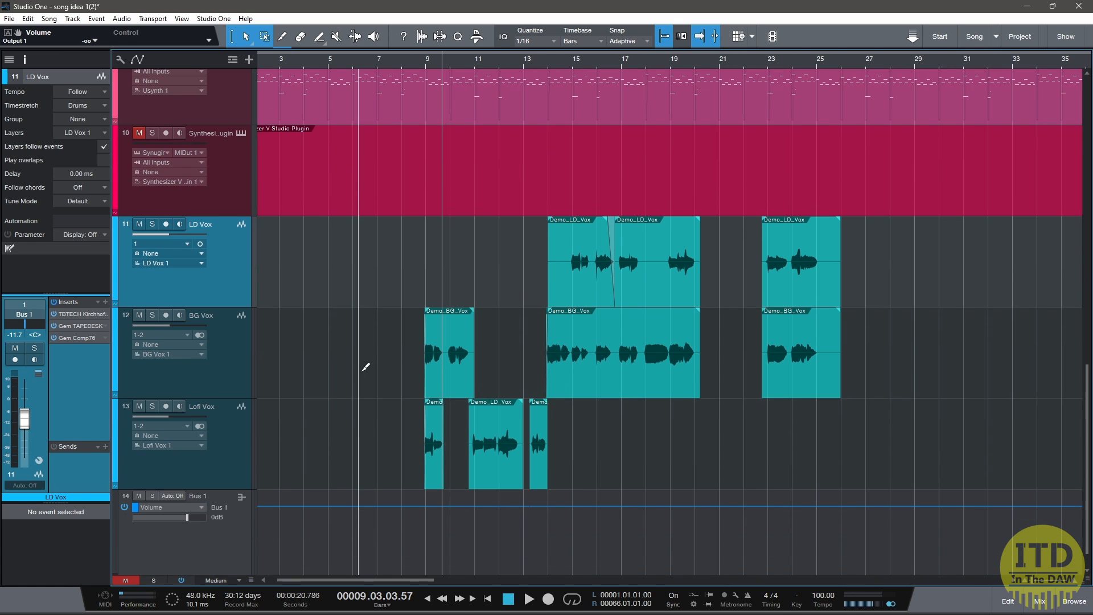
pyautogui.scroll(3, 434, 358)
pyautogui.hotkey('ctrl', 's')
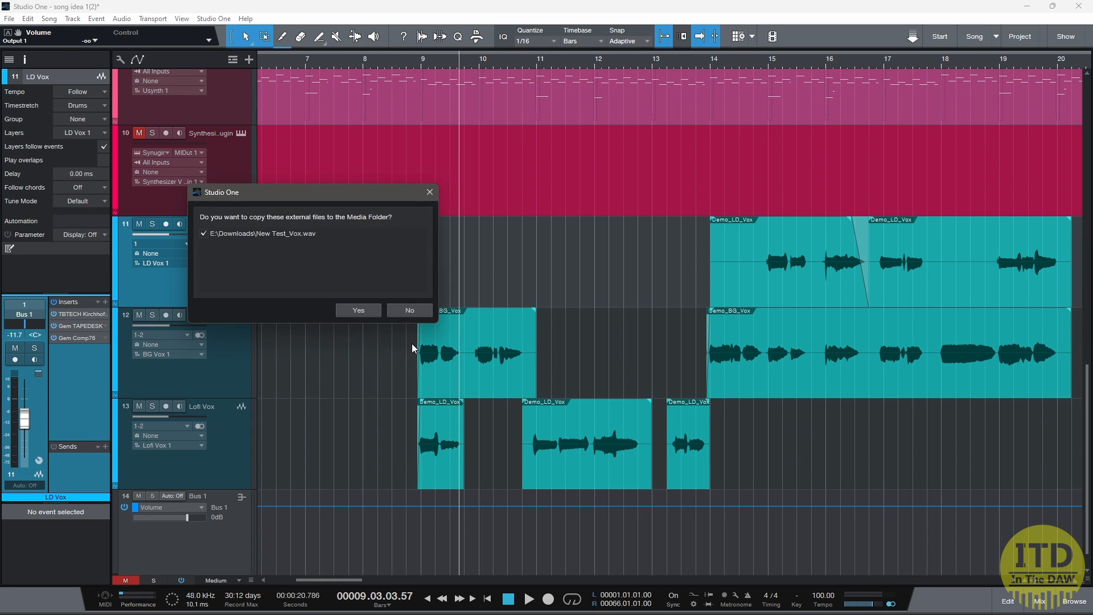
pyautogui.press('Return')
# Solo LD Vox, BG Vox and Lofi Vox and play them from just before bar 9, with inserts active and again bypassed
pyautogui.keyDown('shift'); pyautogui.click(232, 443); pyautogui.keyUp('shift')
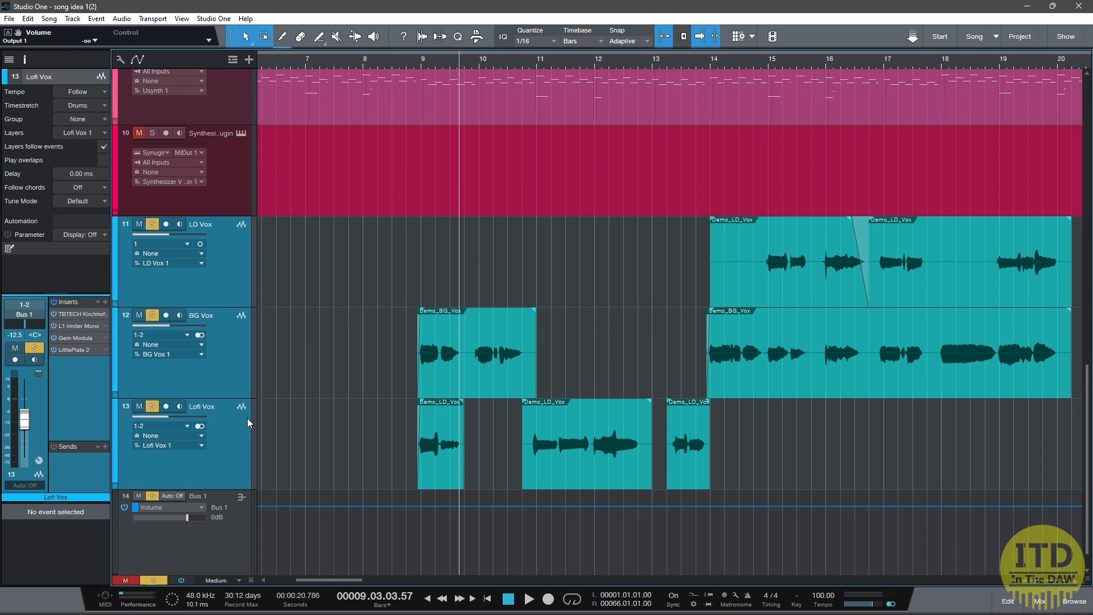
pyautogui.click(418, 320)
pyautogui.press('space')
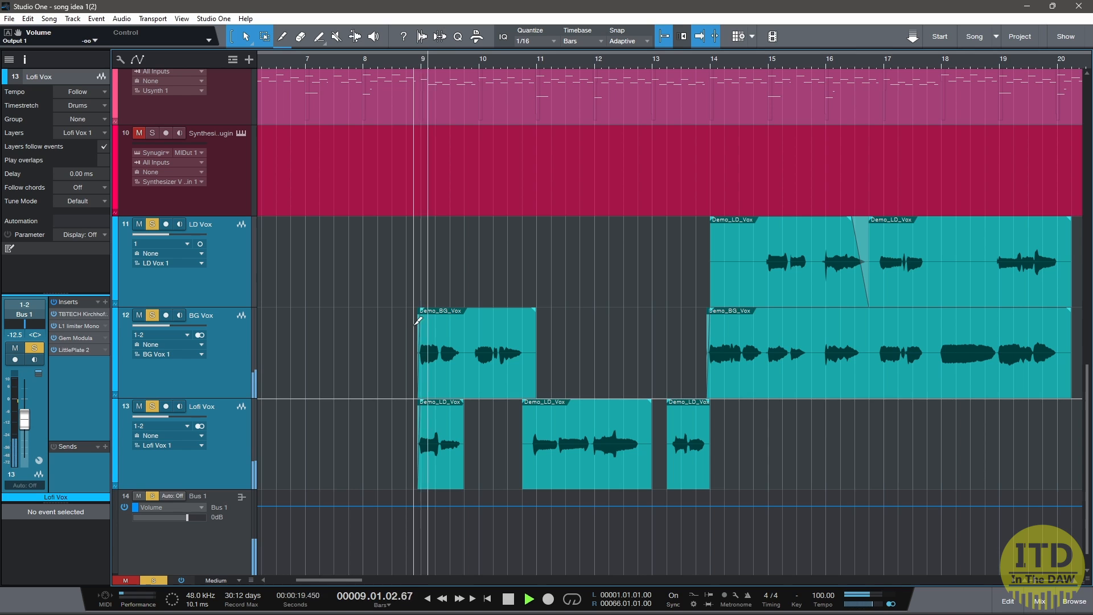
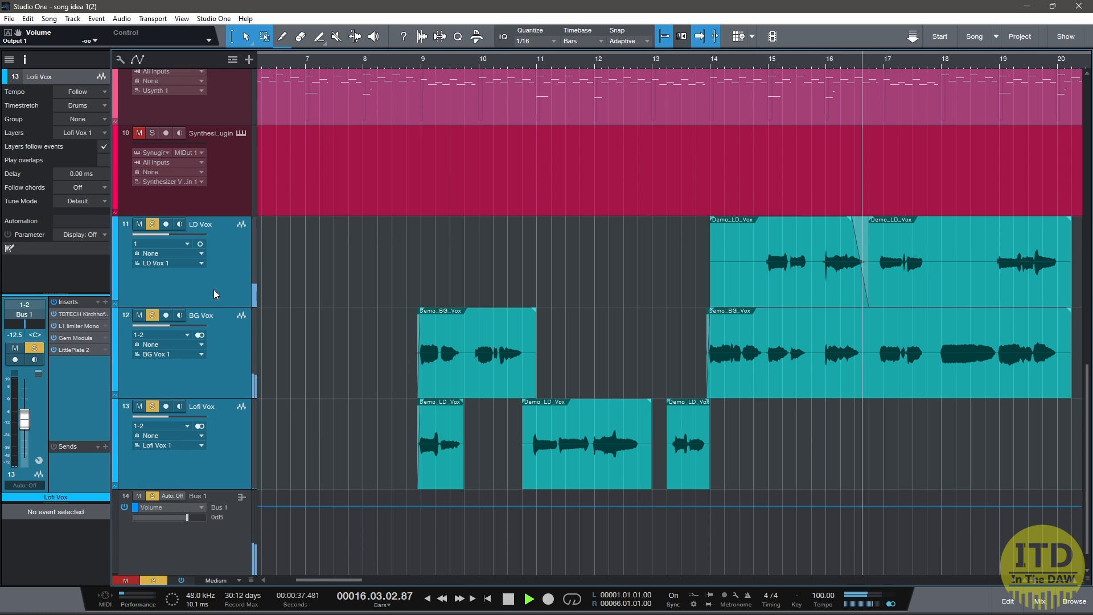
pyautogui.press('space')
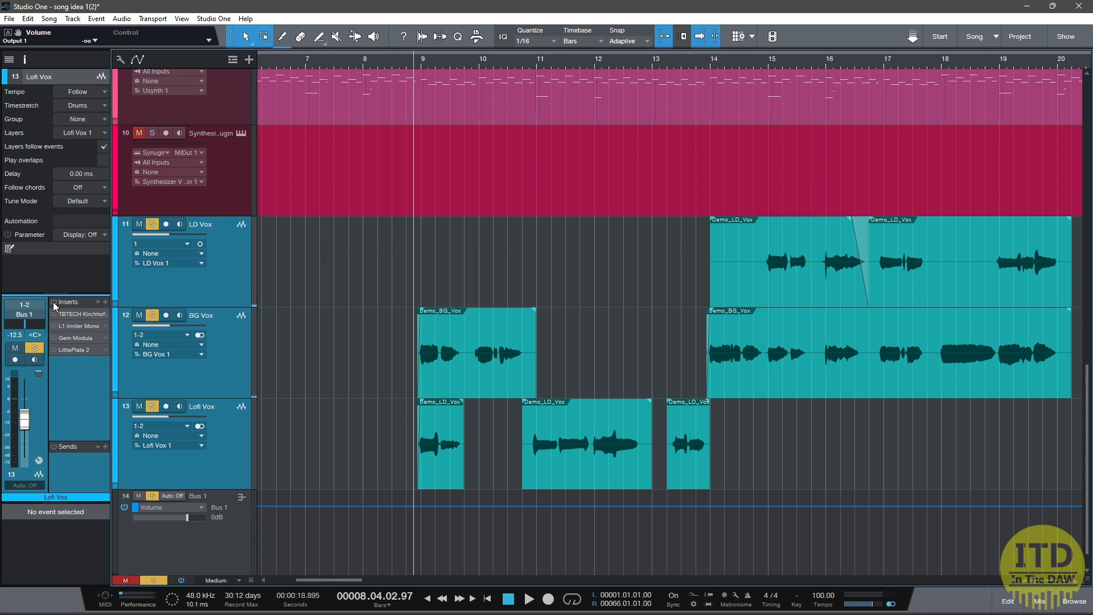
pyautogui.press('space')
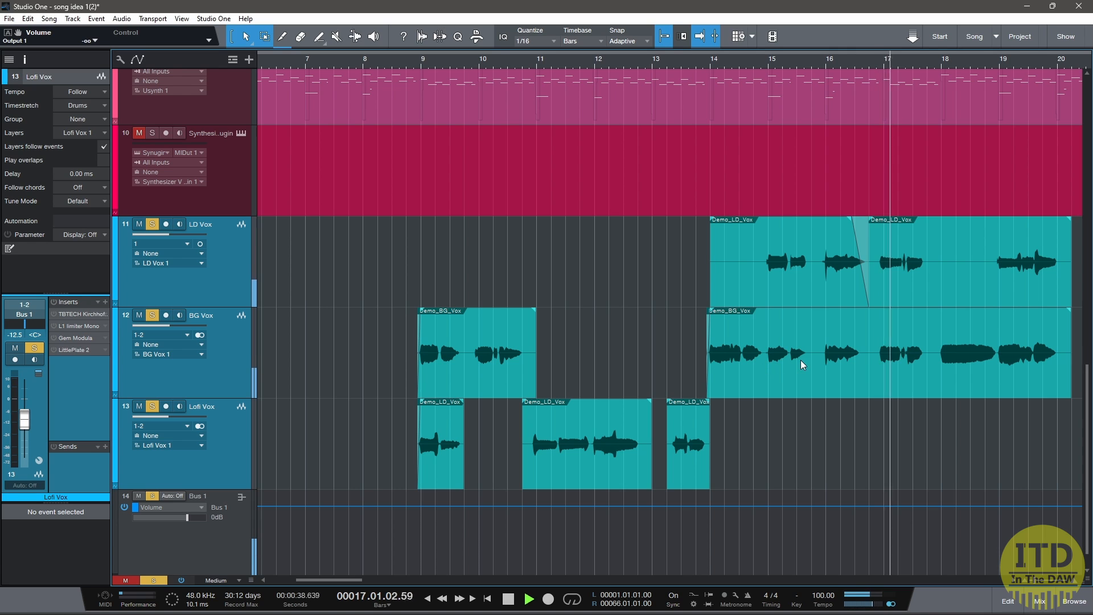
pyautogui.press('space')
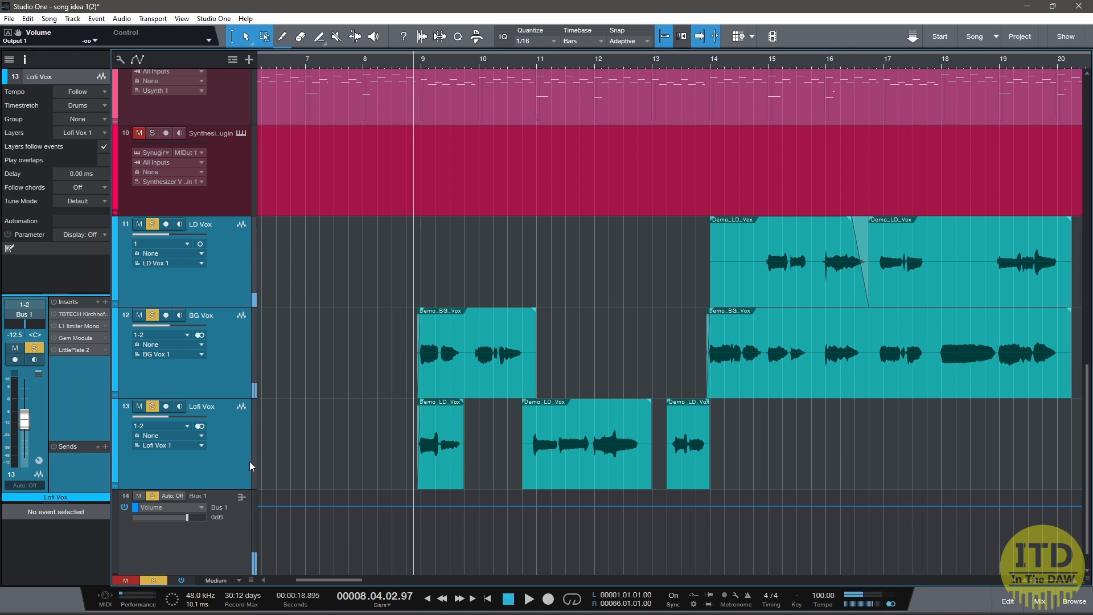
# Solo only LD Vox and play its Demo_LD_Vox phrases from just before bar 15
pyautogui.click(215, 293)
pyautogui.scroll(5, 739, 300)
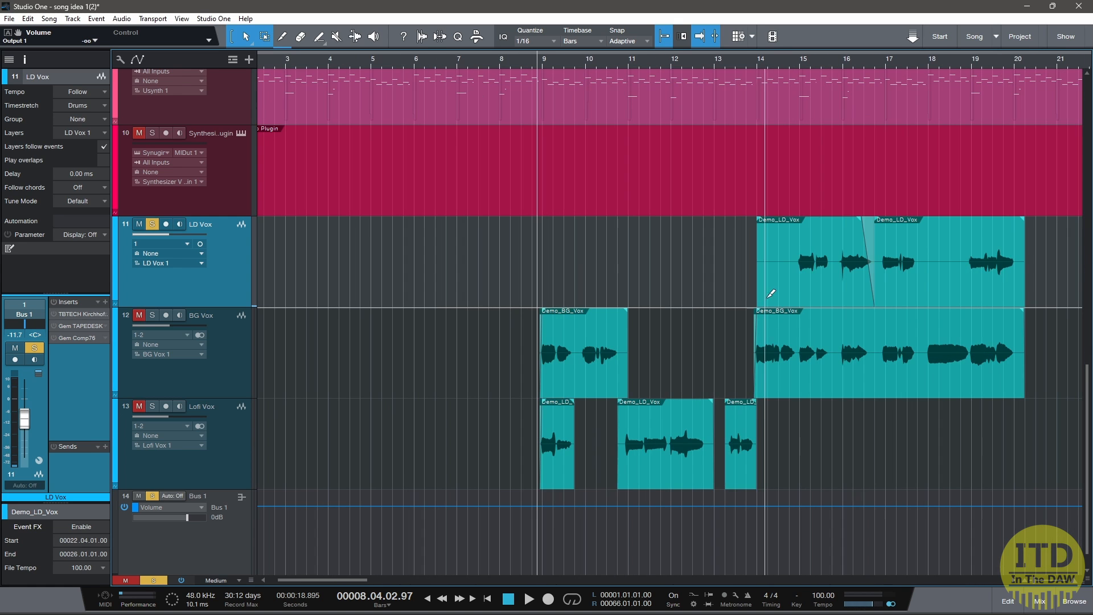
pyautogui.hotkey('ctrl', 'space')
pyautogui.scroll(-5, 767, 276)
pyautogui.scroll(5, 847, 275)
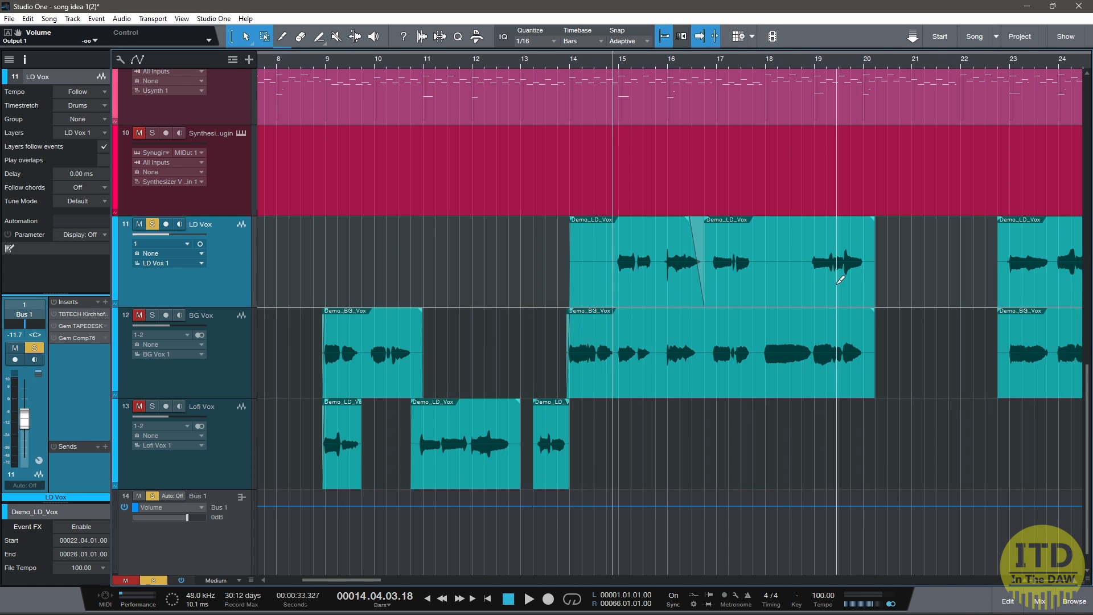
pyautogui.scroll(-2, 445, 268)
pyautogui.press('space')
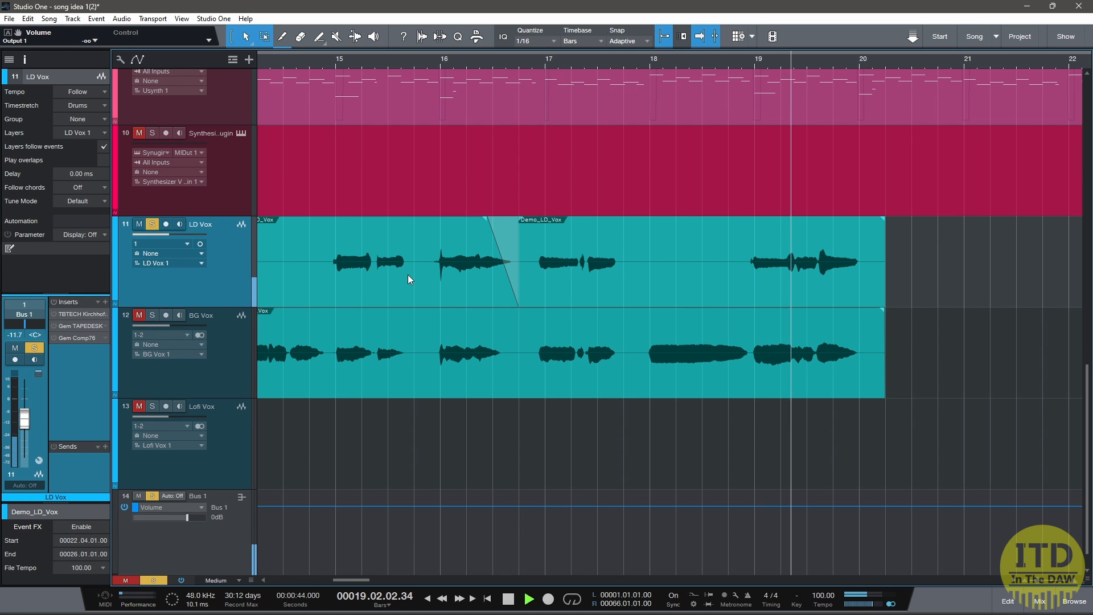
pyautogui.press('space')
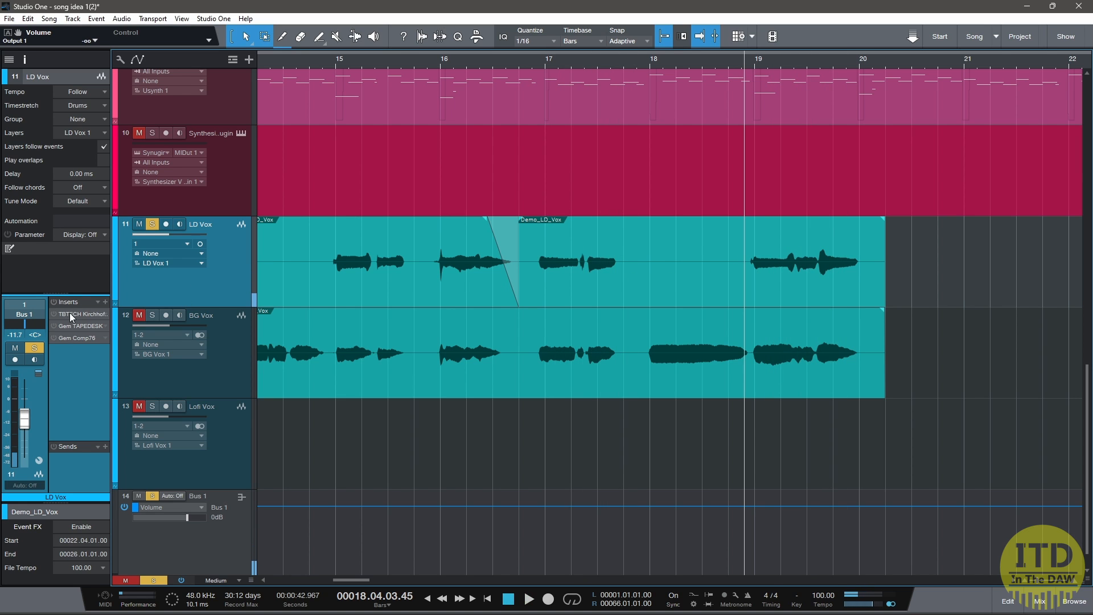
# Open the LD Vox inserts and enable the Kirchhoff-EQ, Gem TAPEDESK and Gem Comp76 one after another
pyautogui.click(73, 315)
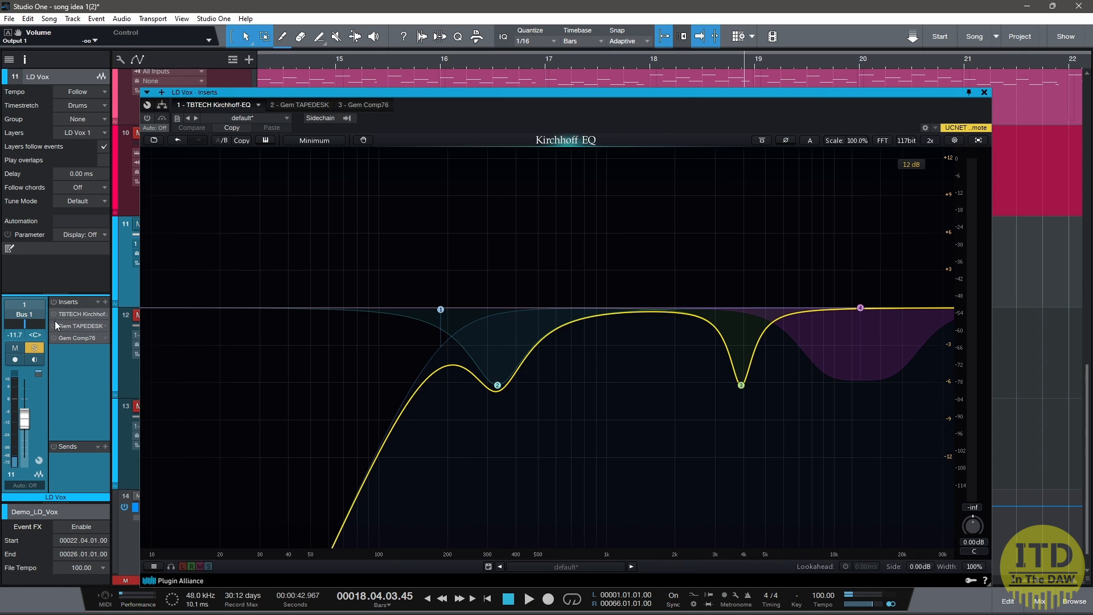
pyautogui.click(148, 119)
pyautogui.click(284, 105)
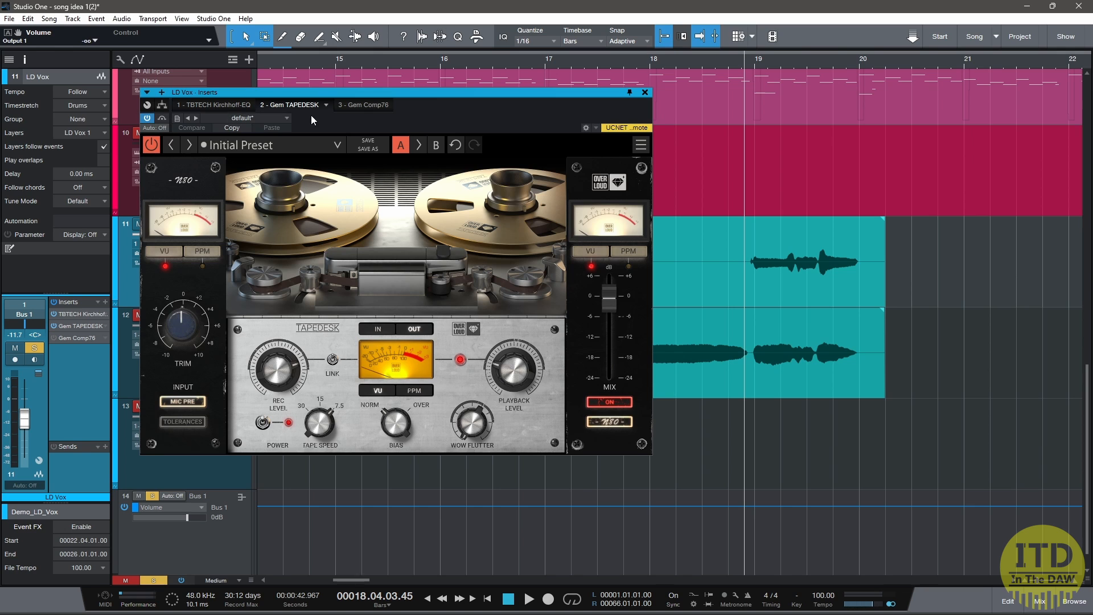
pyautogui.click(360, 105)
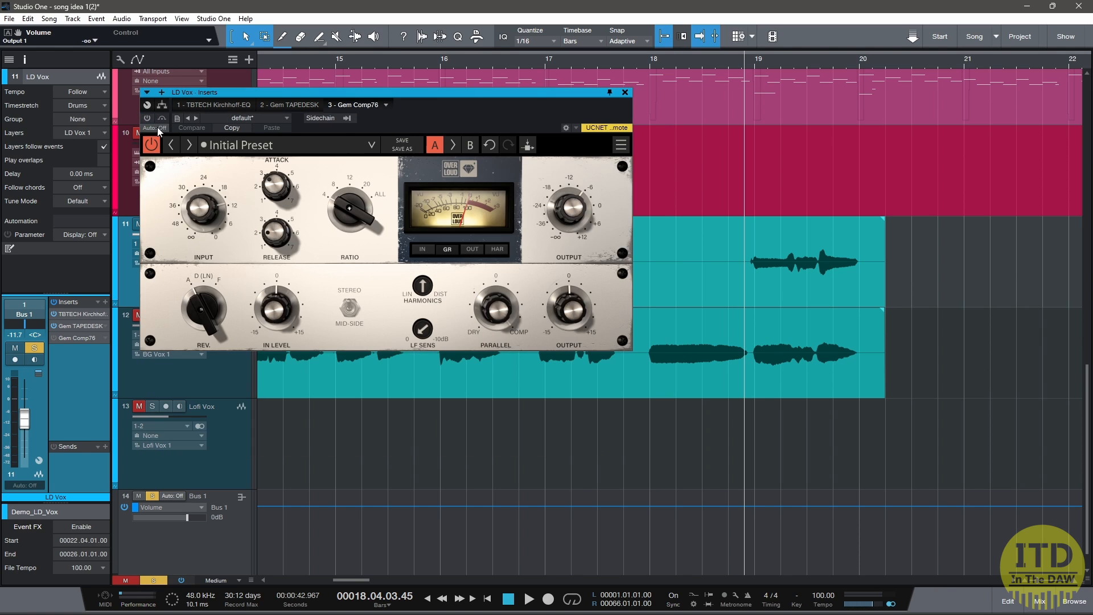
pyautogui.click(625, 92)
# Compare the LD Vox phrase from just before bar 15 with its inserts active and bypassed
pyautogui.click(321, 295)
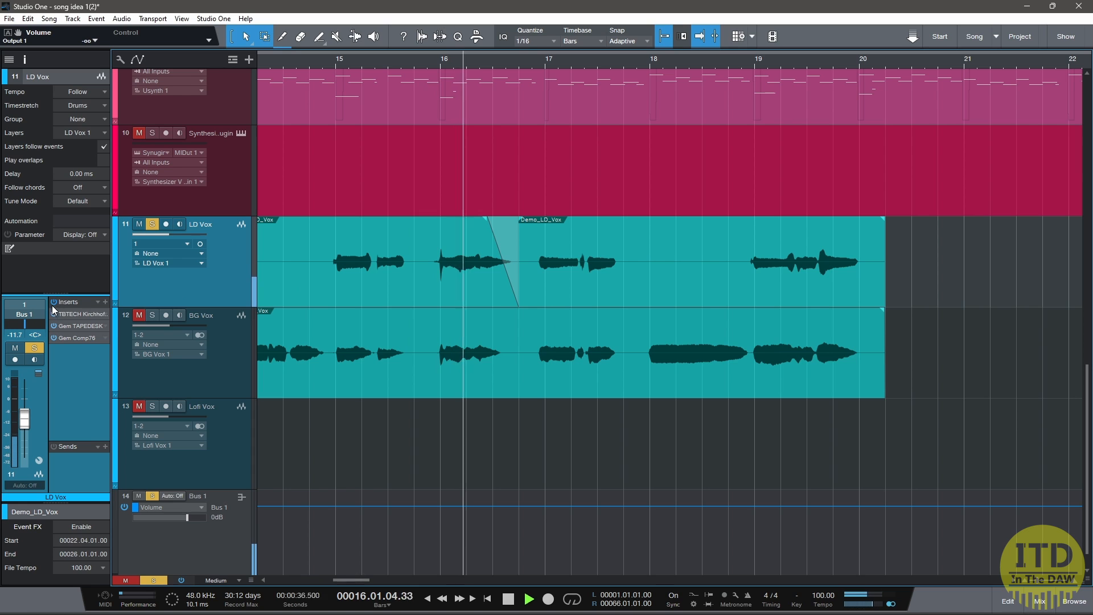
pyautogui.press('space')
pyautogui.press('space')
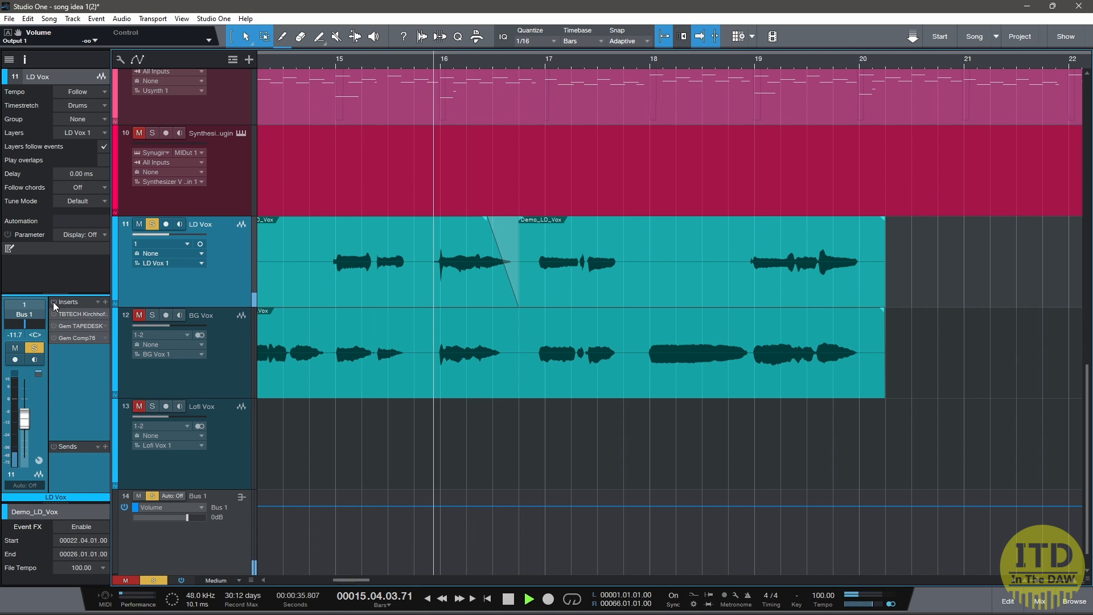
pyautogui.press('space')
pyautogui.press('space')
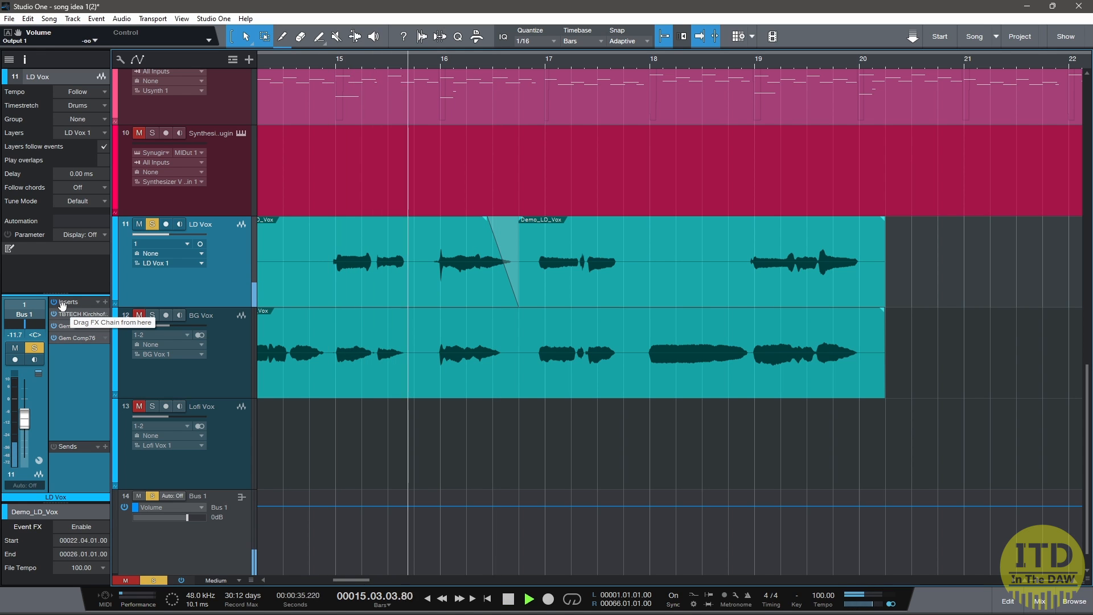
pyautogui.press('space')
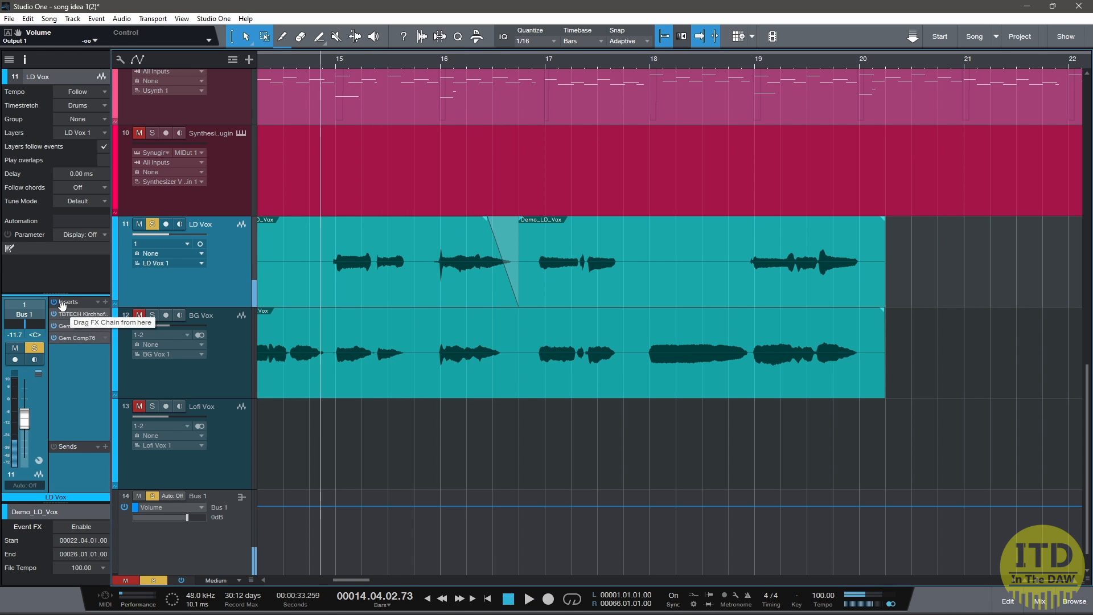
# Solo only BG Vox and play it from just before bar 9 and again from just before bar 14
pyautogui.click(146, 319)
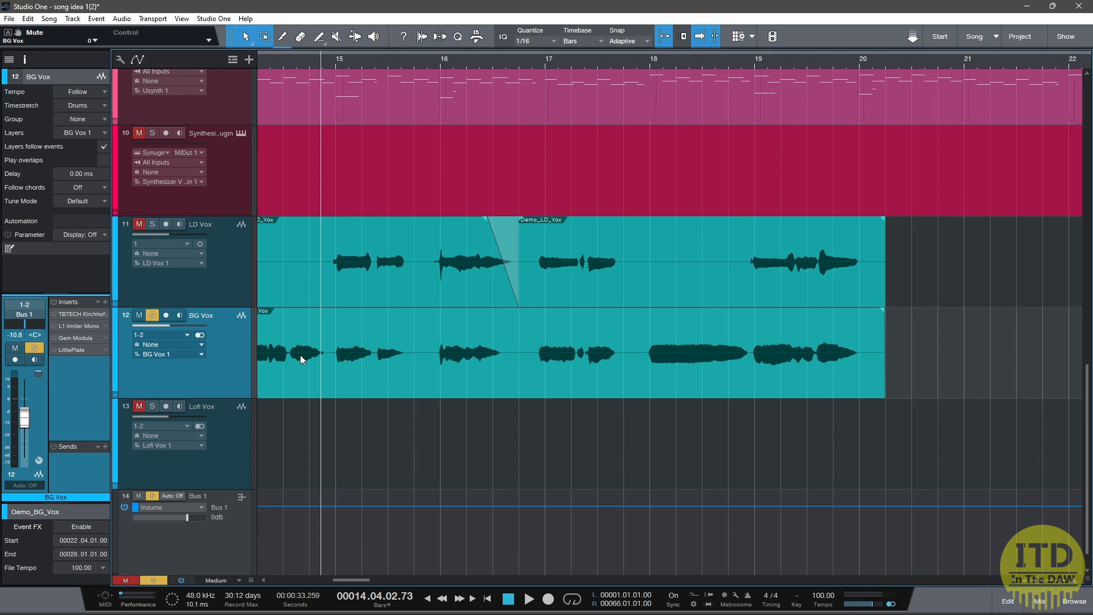
pyautogui.hscroll(-3, 301, 359)
pyautogui.click(335, 354)
pyautogui.hscroll(-12, 333, 359)
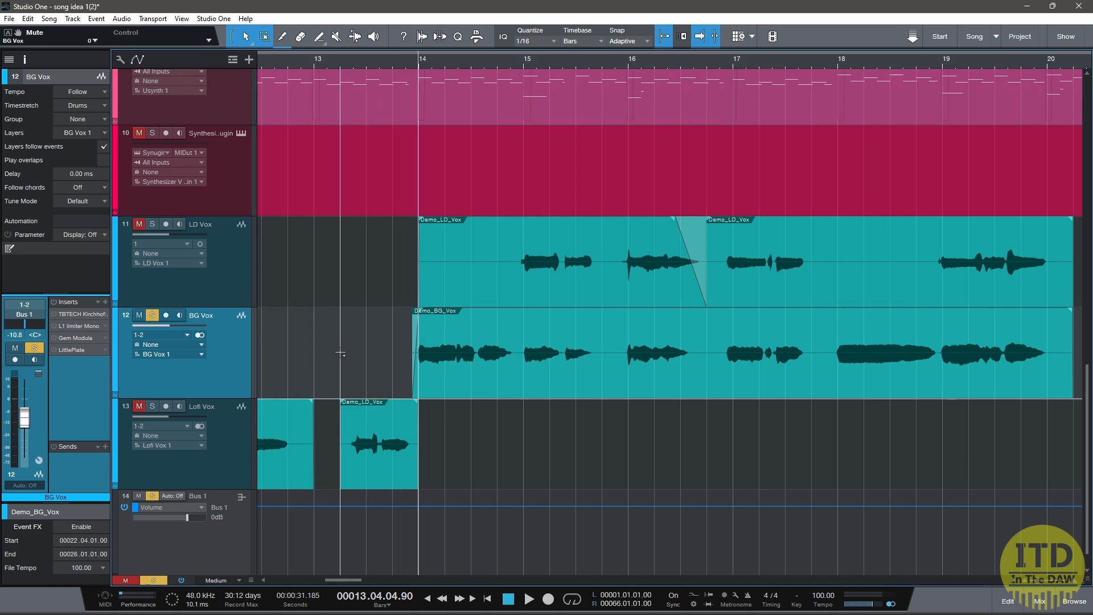
pyautogui.hscroll(-3, 332, 363)
pyautogui.click(330, 358)
pyautogui.press('space')
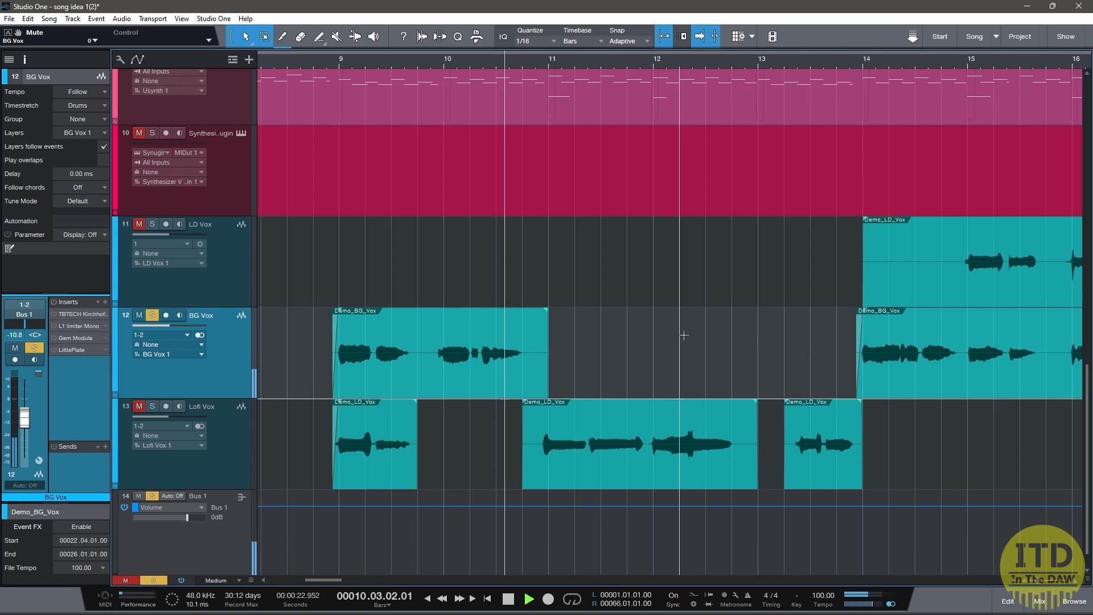
pyautogui.click(854, 361)
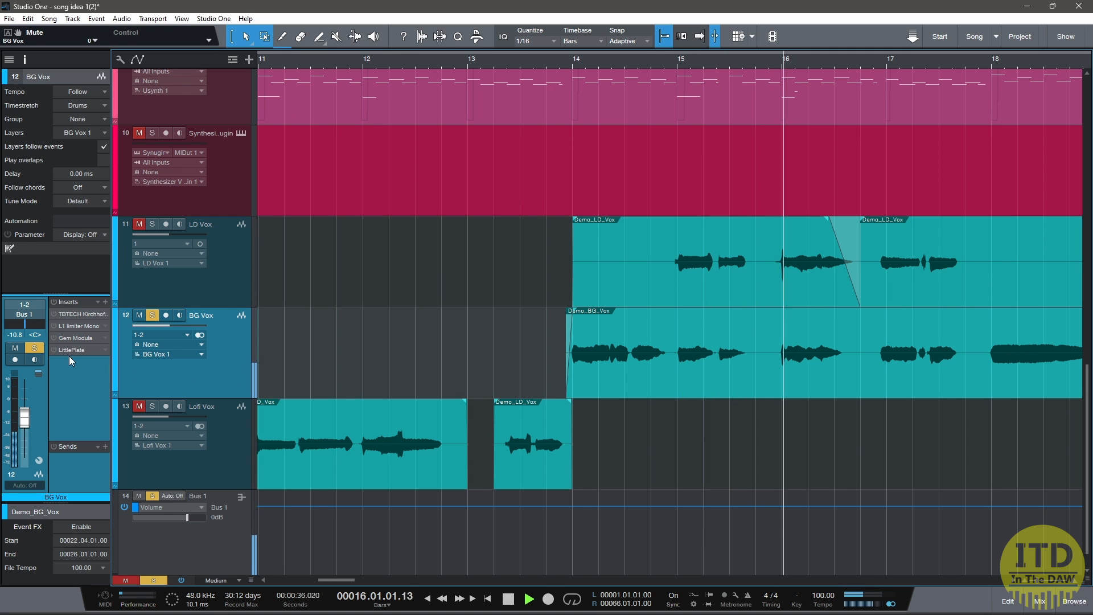
pyautogui.press('space')
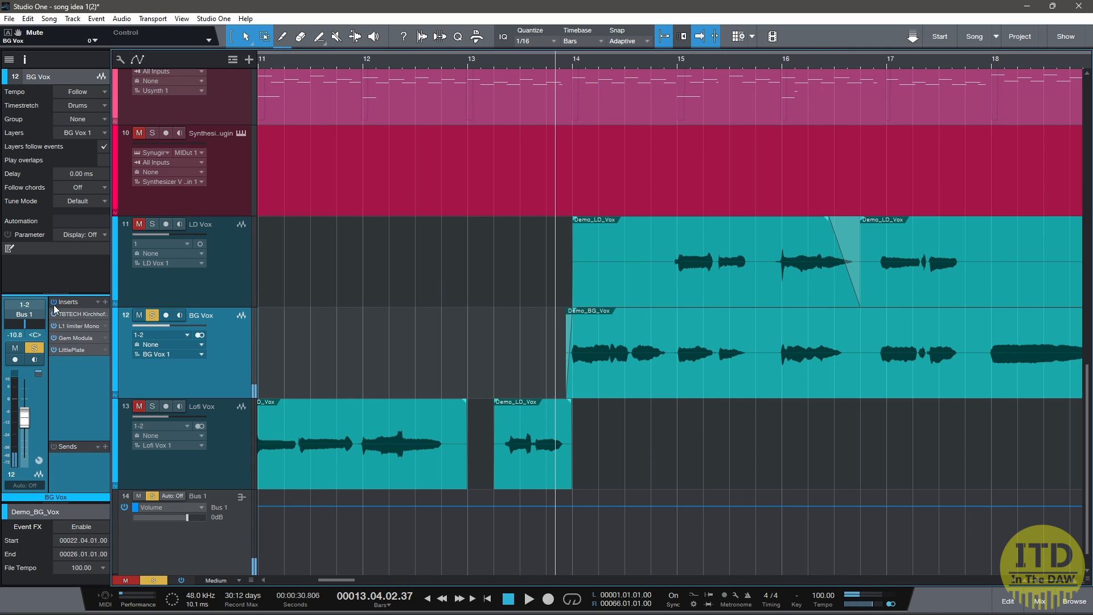
# Review the Kirchhoff-EQ 2, L1 limiter Mono, Gem Modula and LittlePlate settings on the BG Vox inserts, then close them
pyautogui.doubleClick(77, 317)
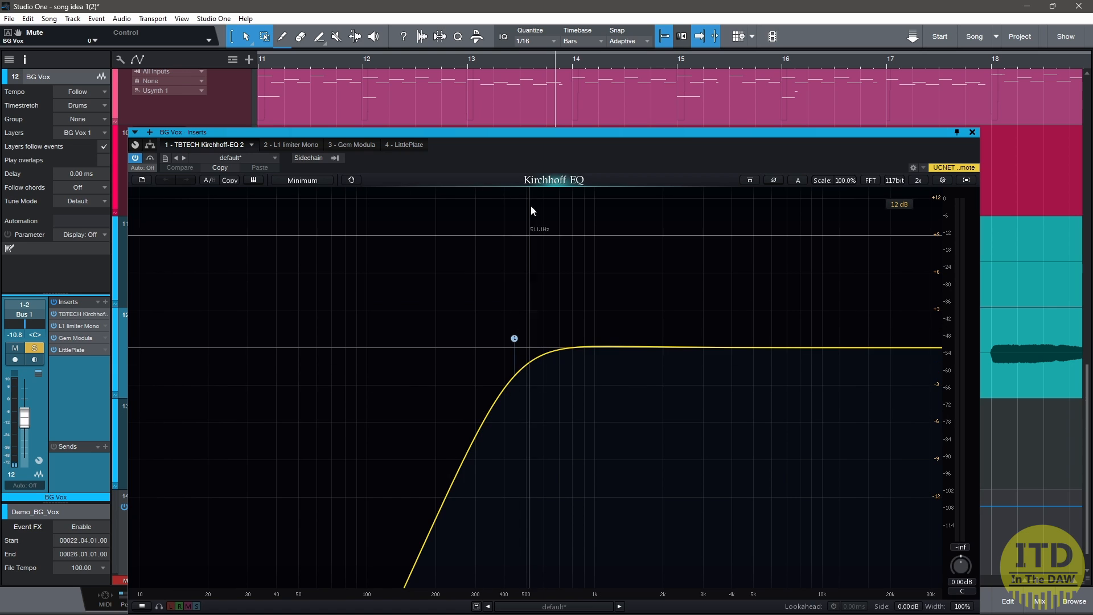
pyautogui.moveTo(520, 134); pyautogui.dragTo(516, 111)
pyautogui.moveTo(486, 243); pyautogui.dragTo(603, 366)
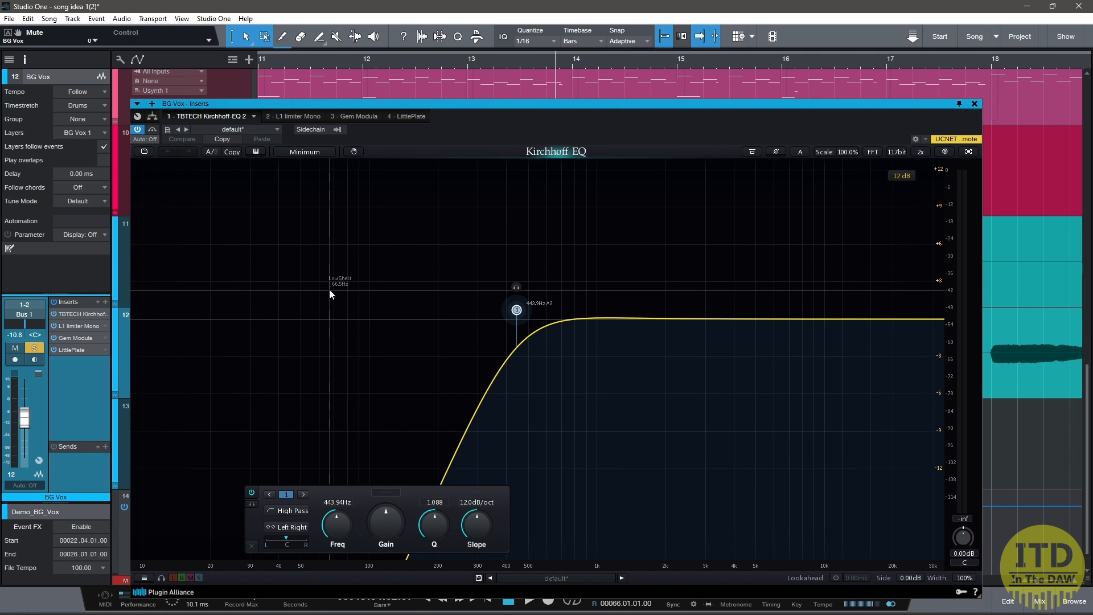
pyautogui.click(289, 117)
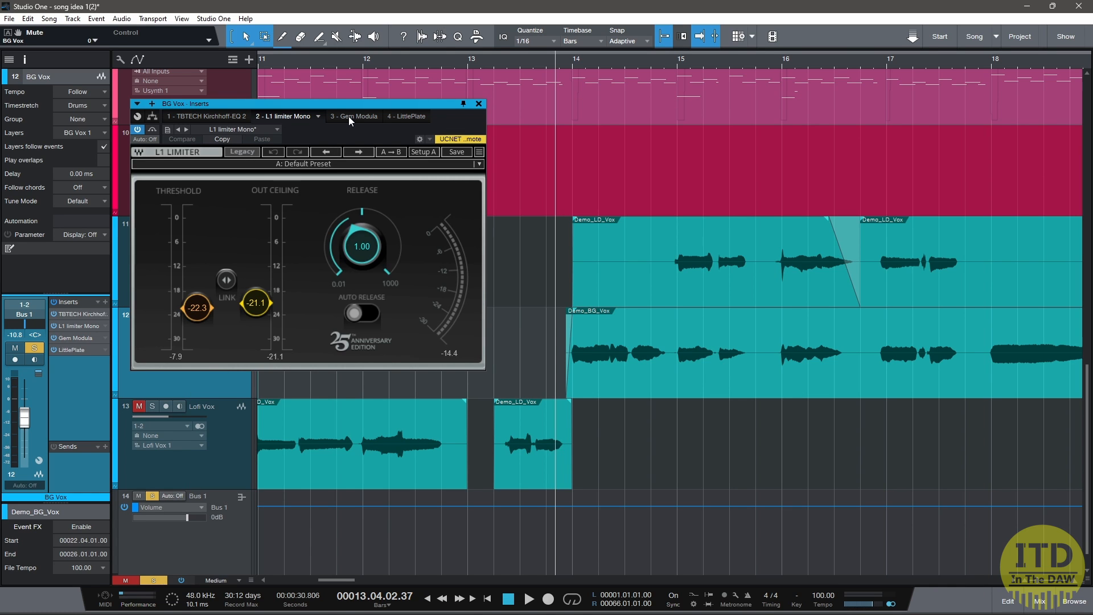
pyautogui.click(348, 117)
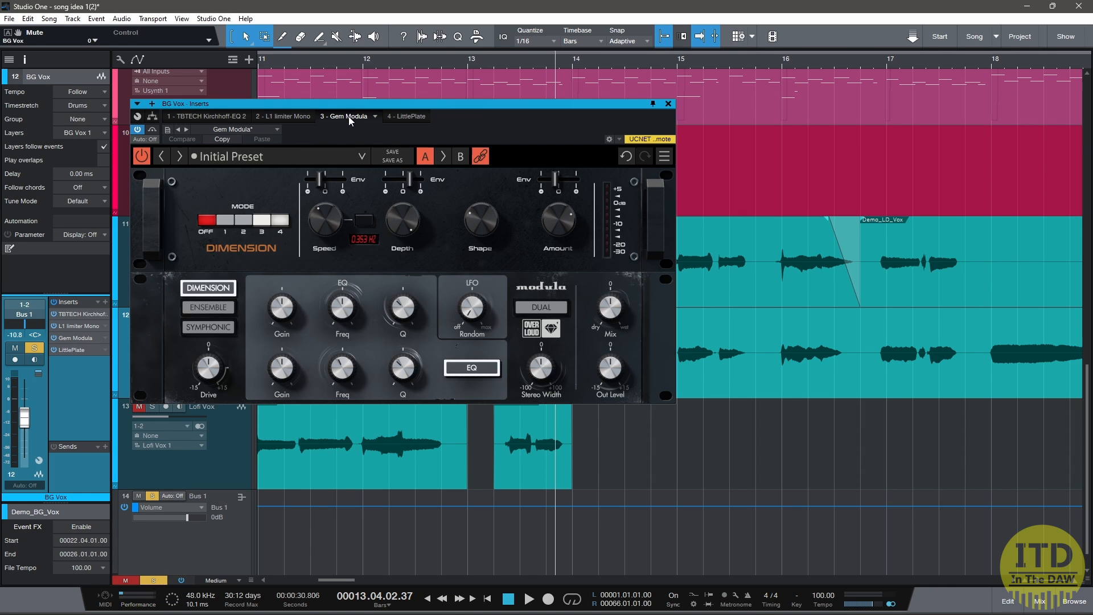
pyautogui.click(400, 114)
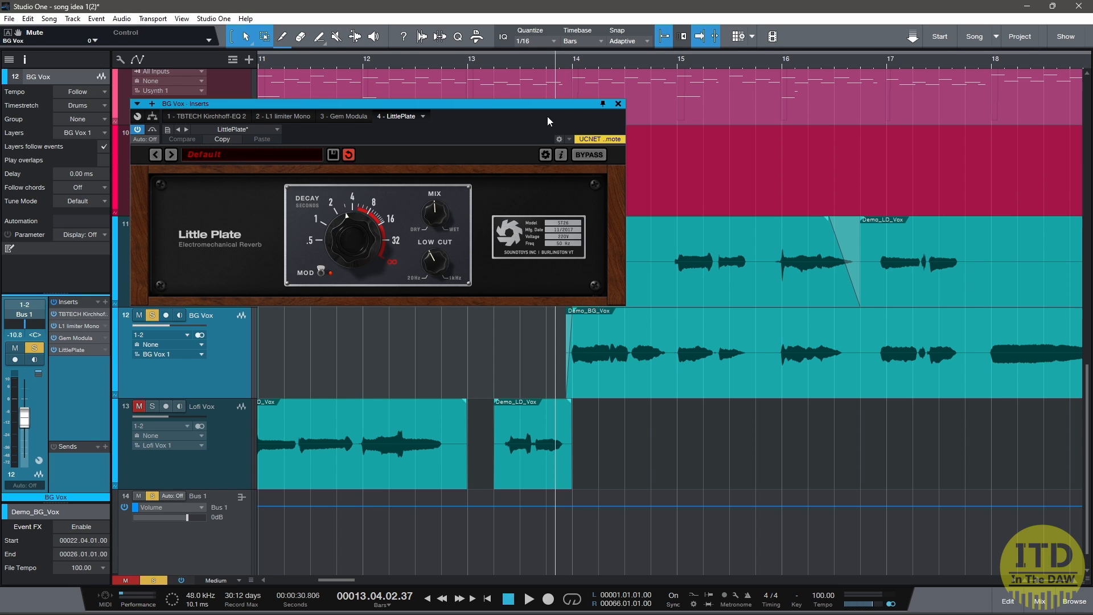
pyautogui.click(617, 105)
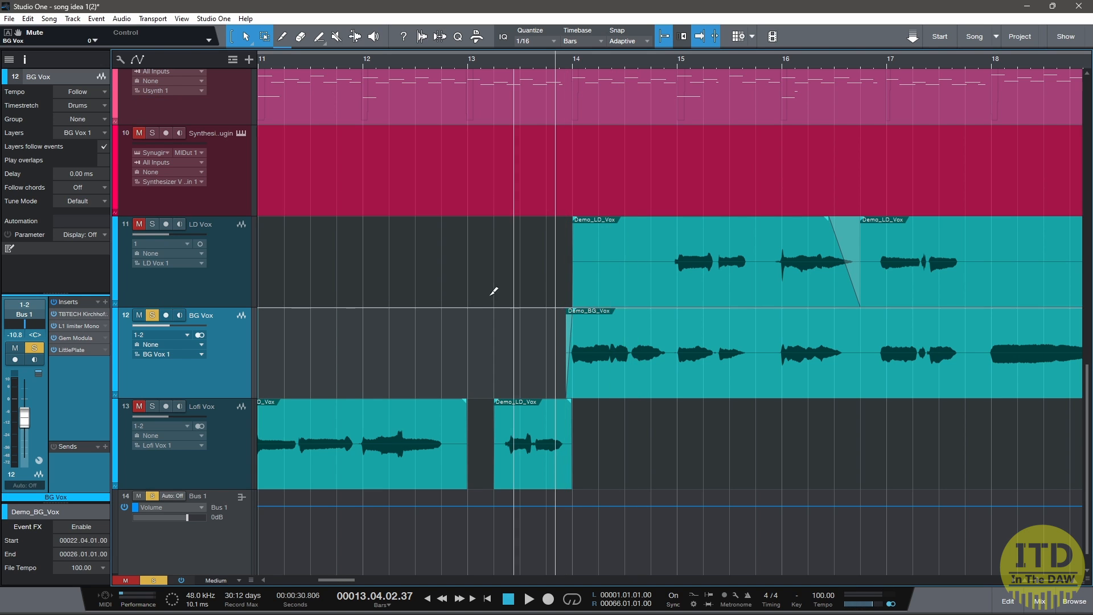
# Play the soloed BG Vox phrases with the inserts active, starting near bar 9 and skipping ahead to near bar 14
pyautogui.hscroll(-5, 433, 327)
pyautogui.hscroll(-2, 433, 328)
pyautogui.click(396, 328)
pyautogui.press('space')
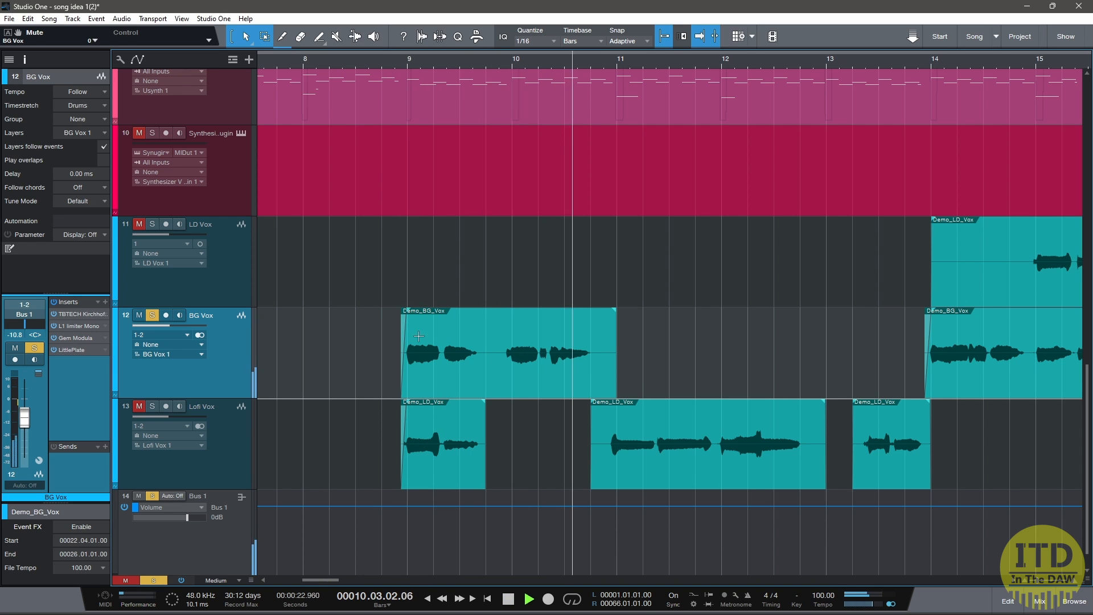
pyautogui.click(883, 348)
pyautogui.scroll(-3, 611, 334)
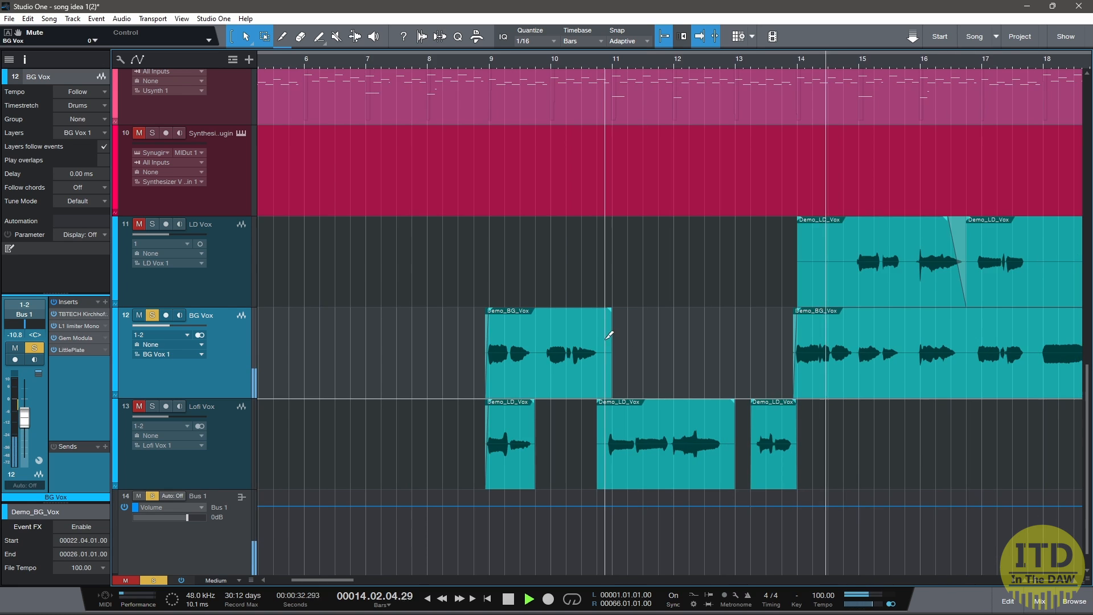
pyautogui.scroll(4, 577, 340)
pyautogui.scroll(-2, 573, 339)
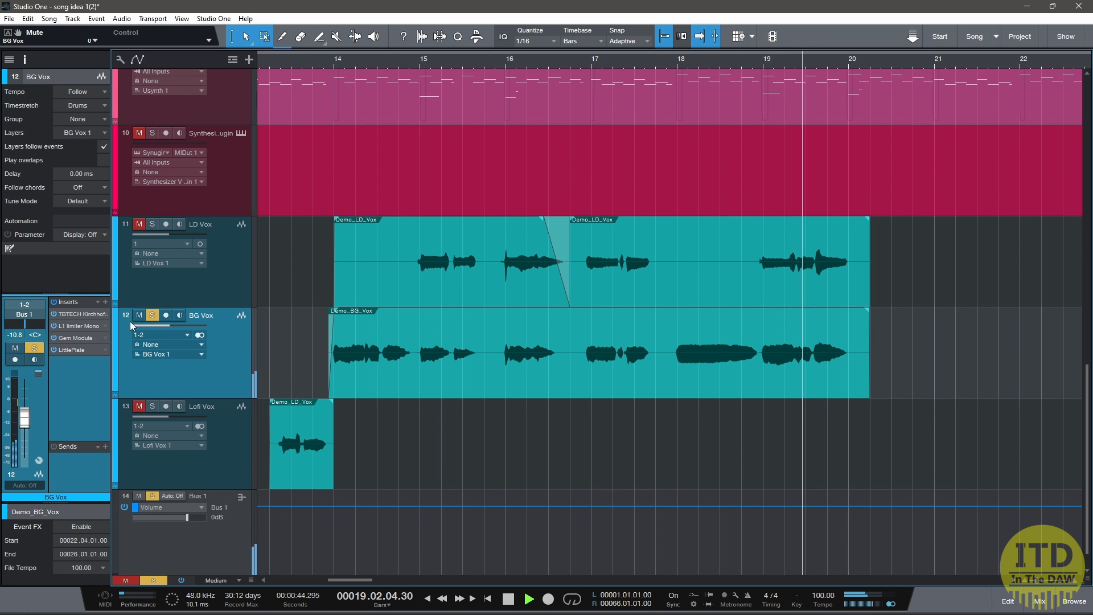
pyautogui.press('space')
# Switch the solo from BG Vox to Lofi Vox and play it from just before bar 9 with its inserts bypassed
pyautogui.click(155, 316)
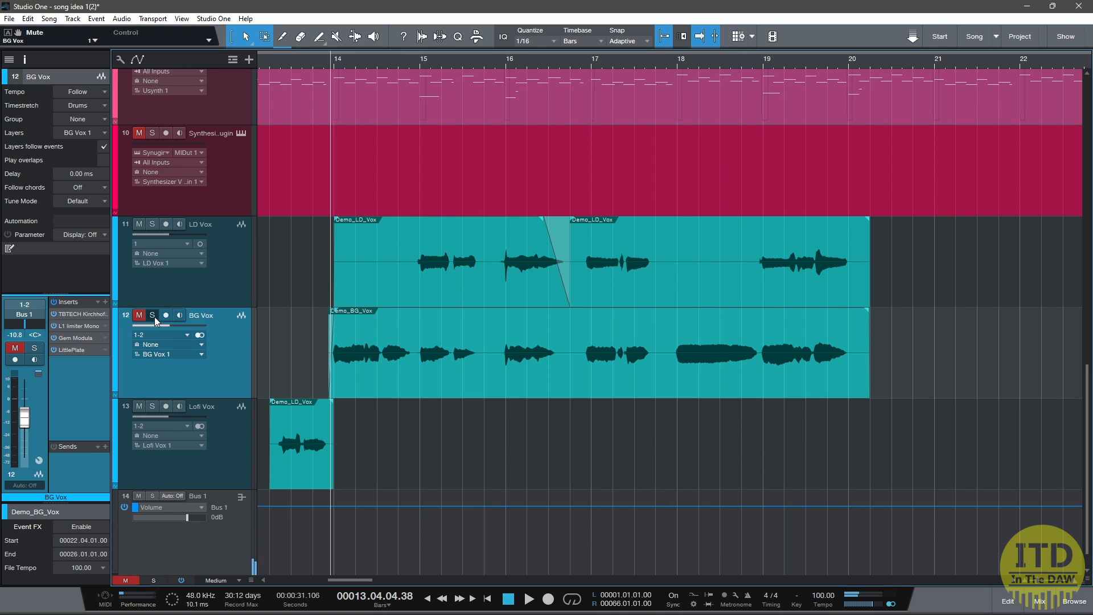
pyautogui.hscroll(-3, 358, 361)
pyautogui.hscroll(-2, 359, 364)
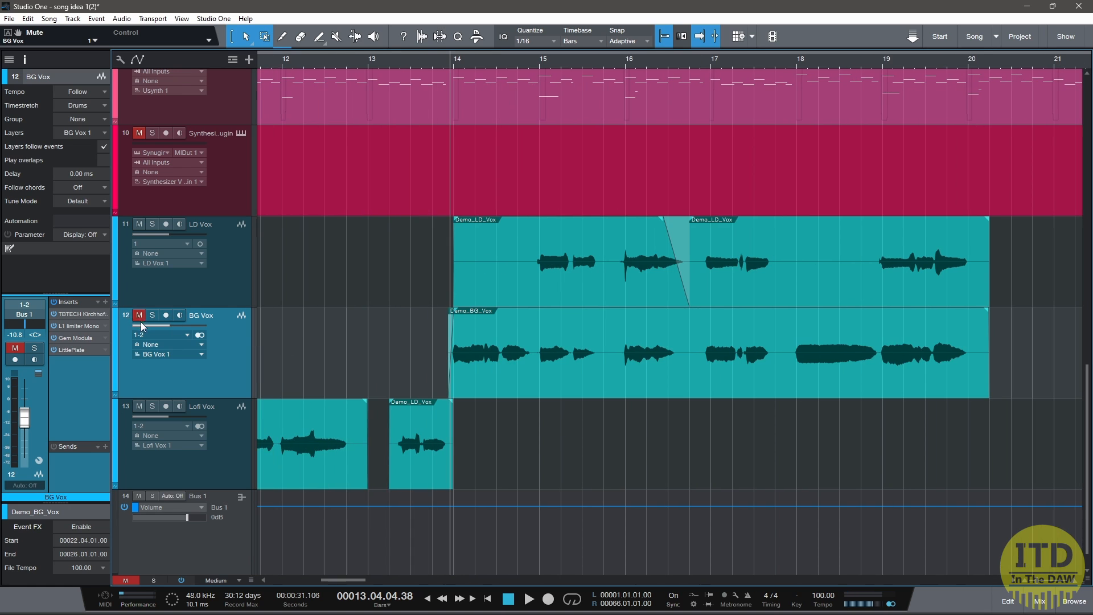
pyautogui.click(153, 408)
pyautogui.hscroll(-10, 385, 428)
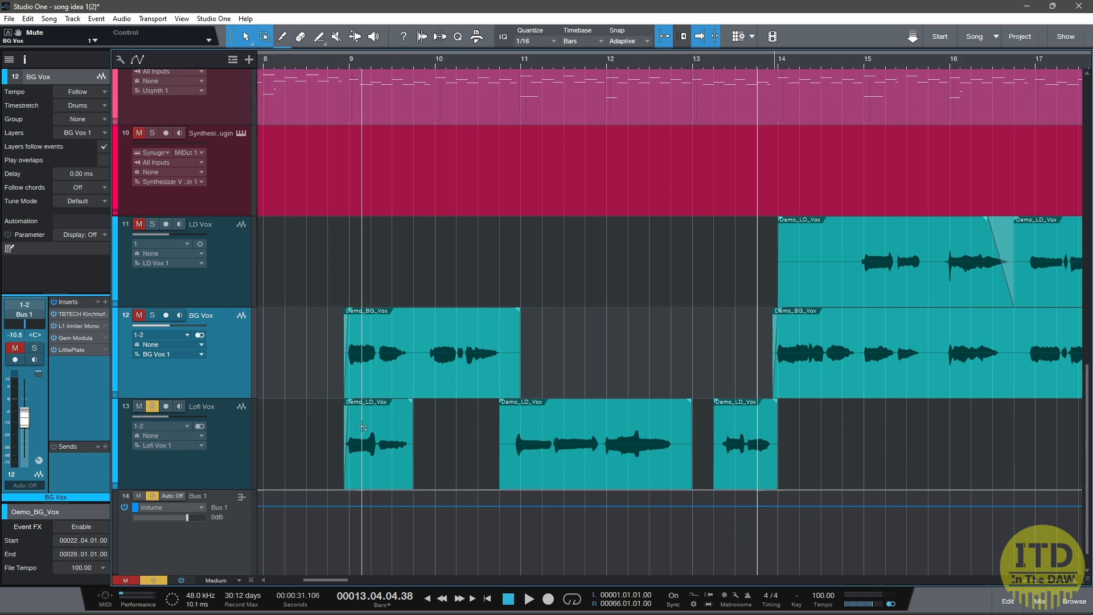
pyautogui.click(393, 425)
pyautogui.click(243, 429)
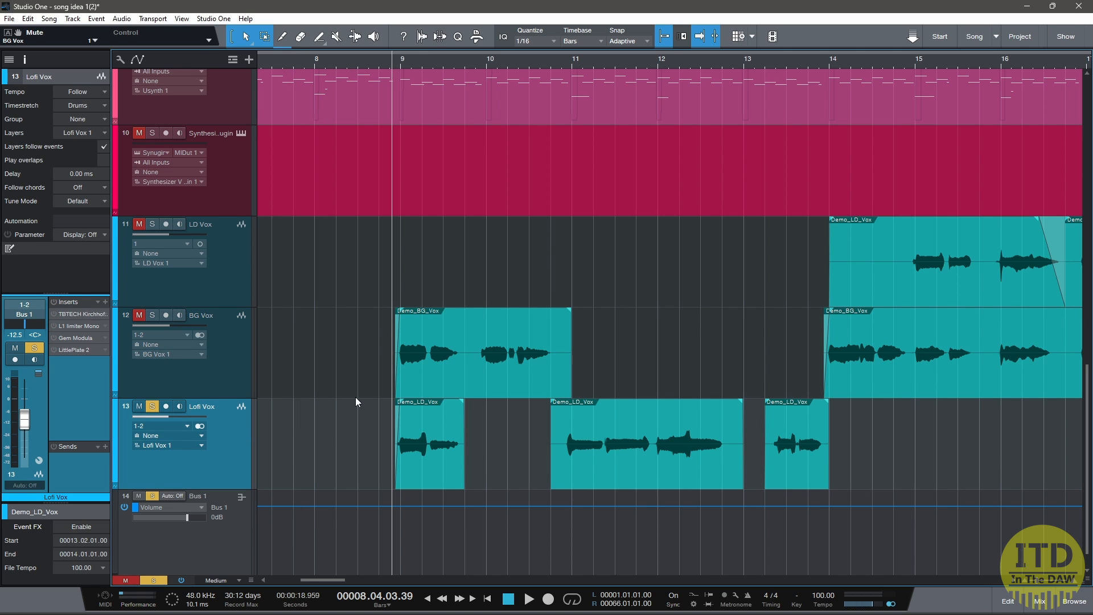
pyautogui.press('space')
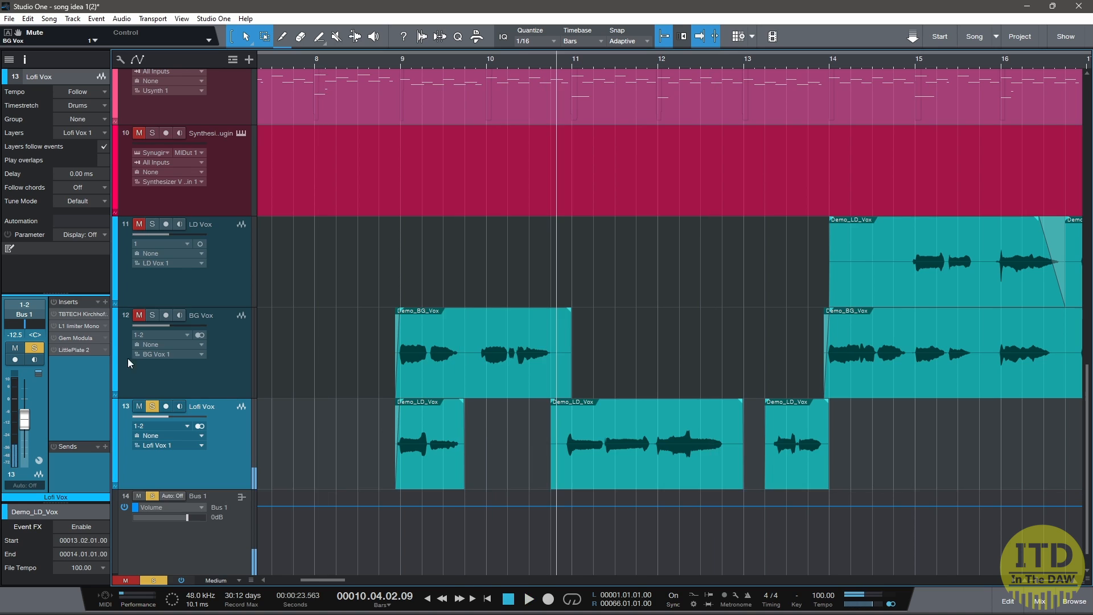
# Open the Lofi Vox inserts and enable the Kirchhoff-EQ, L1 limiter Mono, Gem Modula and LittlePlate 2
pyautogui.doubleClick(81, 314)
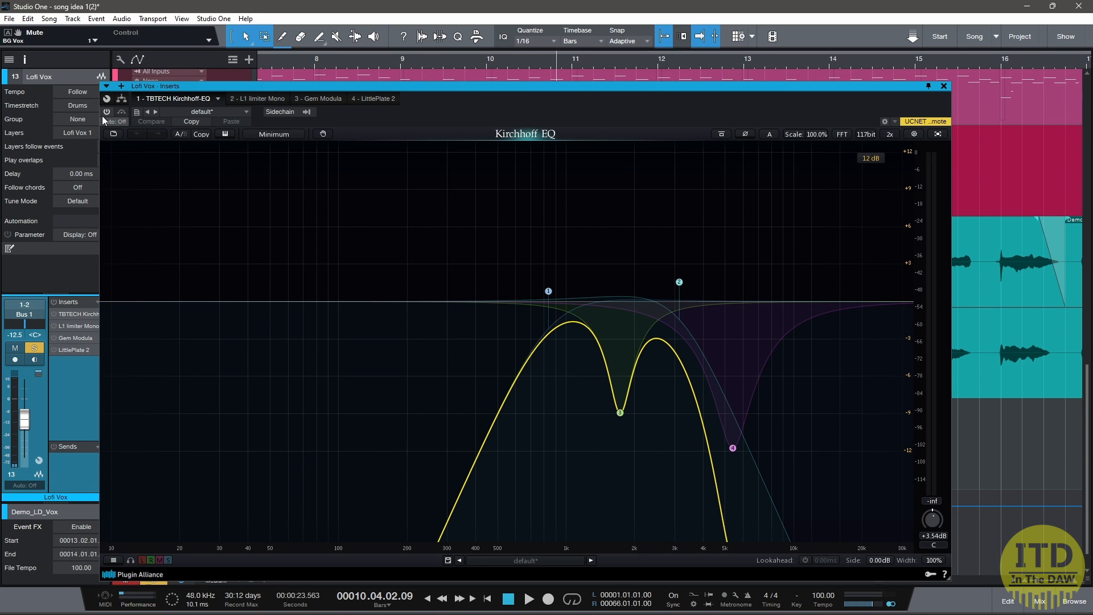
pyautogui.click(247, 100)
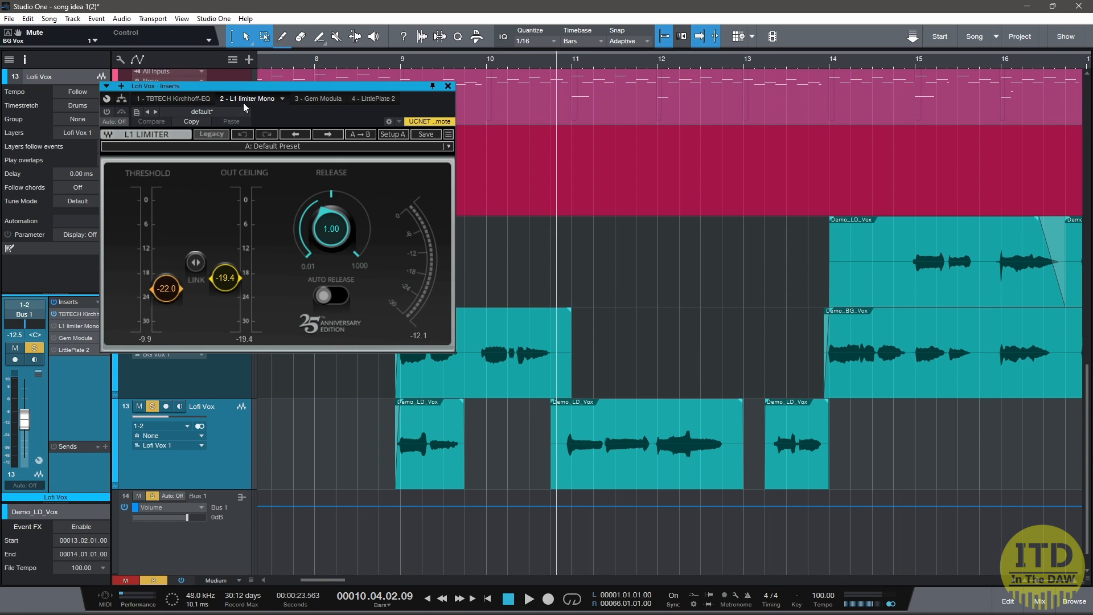
pyautogui.click(320, 101)
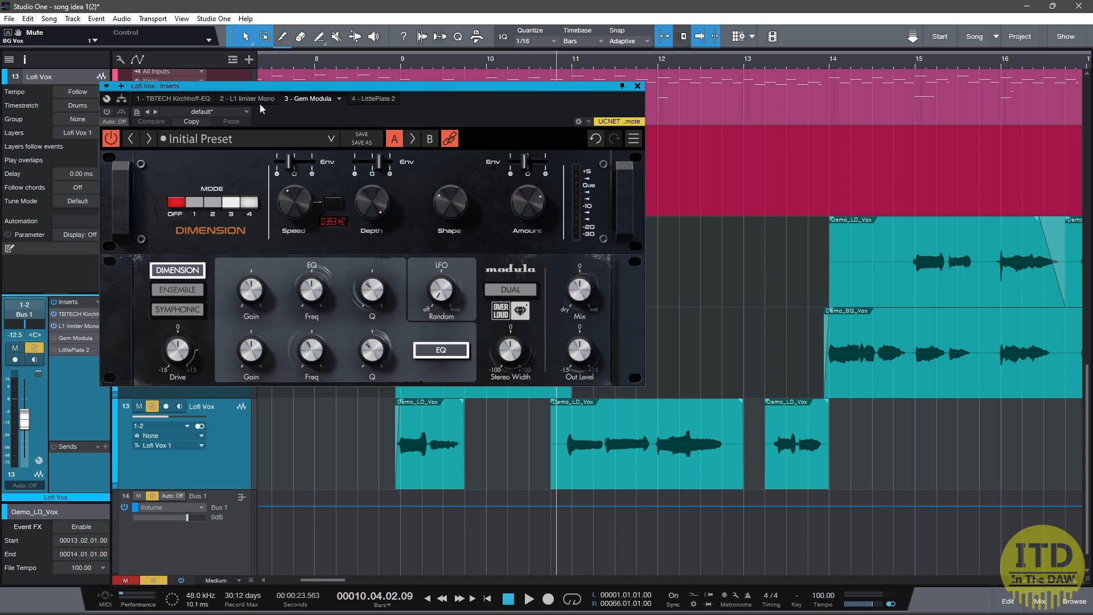
pyautogui.click(373, 99)
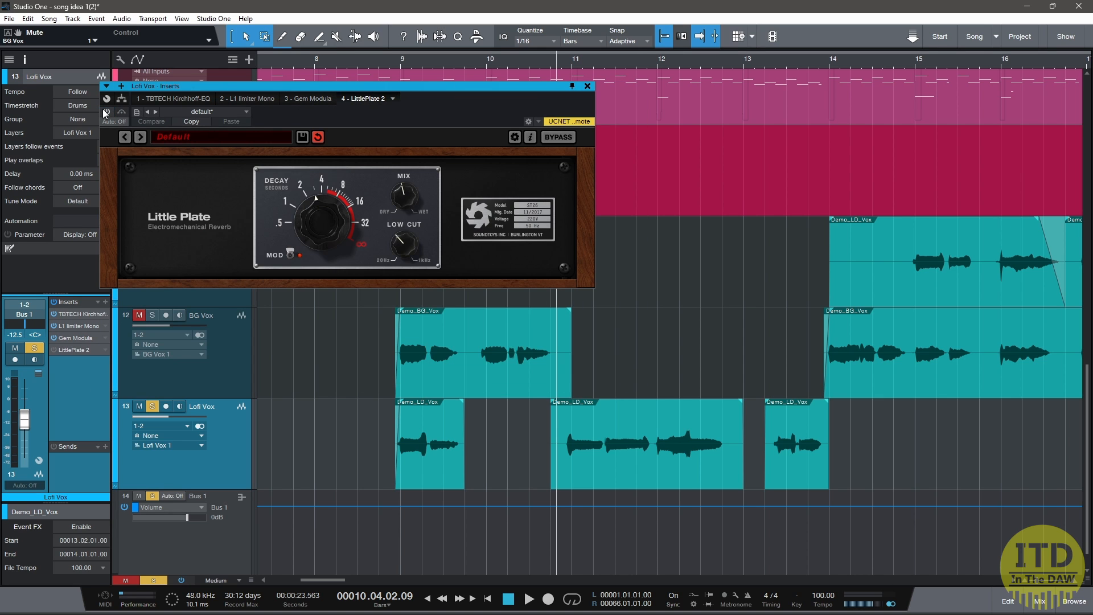
pyautogui.click(587, 86)
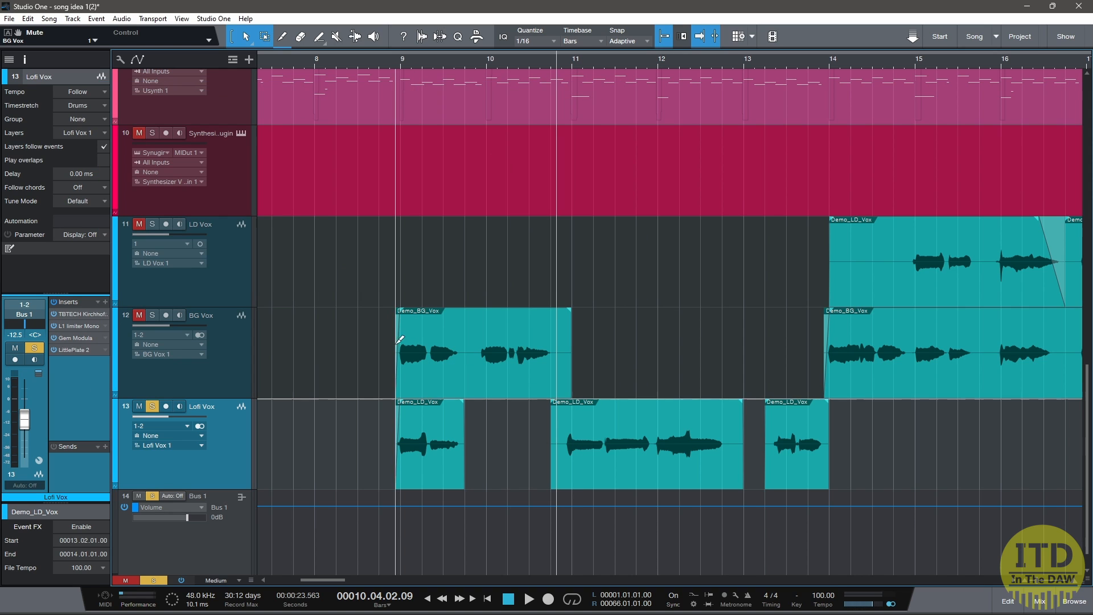
# Play the processed Lofi Vox phrases from about bar 9 and from just after bar 13, and clear the track's solo
pyautogui.click(403, 353)
pyautogui.press('space')
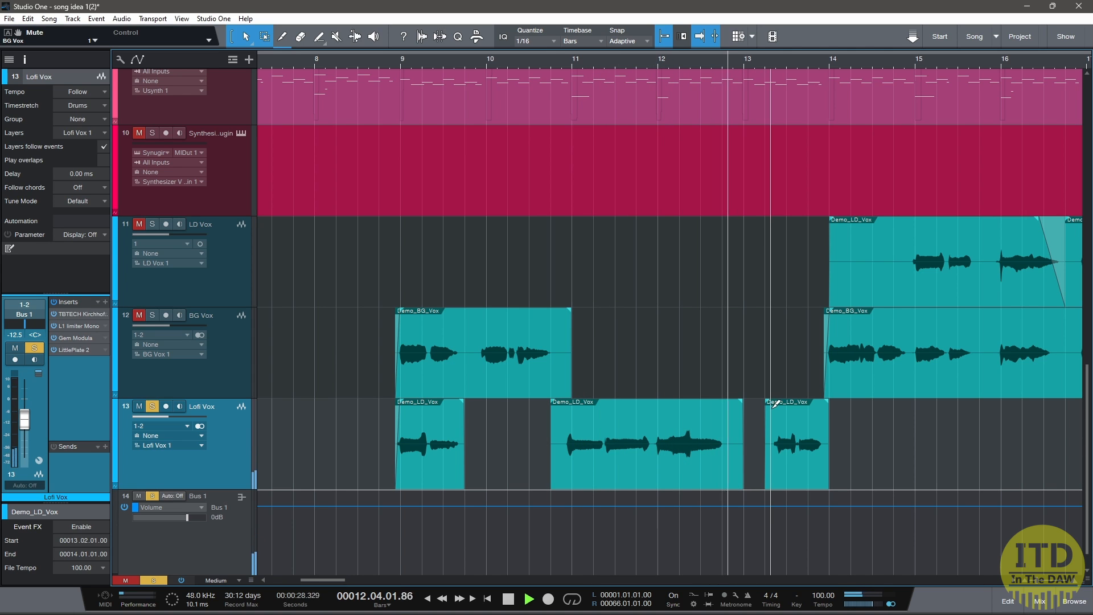
pyautogui.click(769, 406)
pyautogui.press('space')
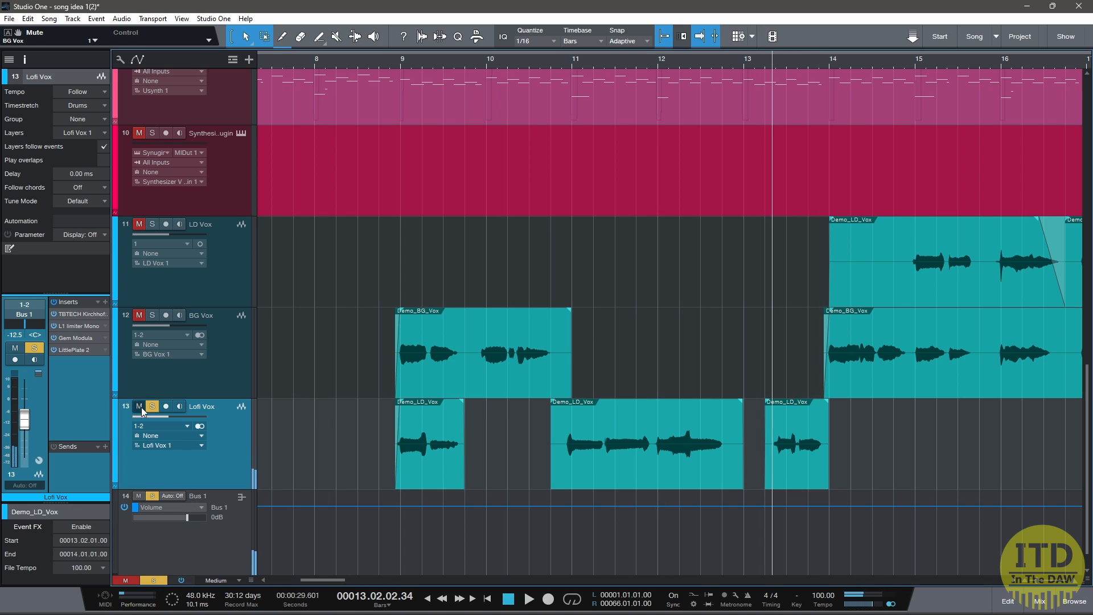
pyautogui.click(153, 407)
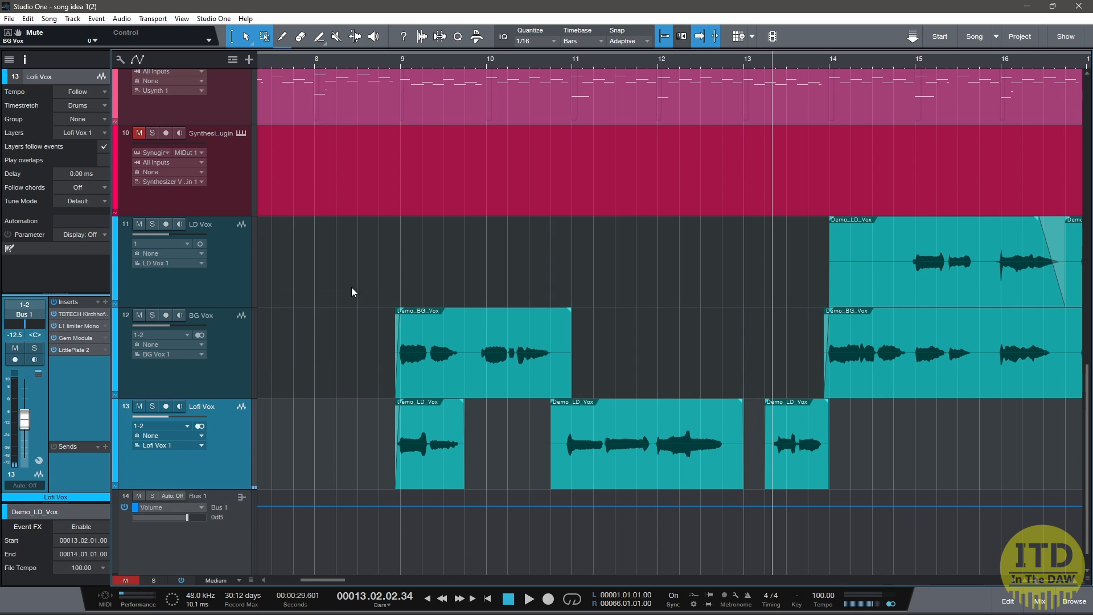
# Play the full mix with all vocal layers from just before bar 9 and save the song
pyautogui.click(395, 297)
pyautogui.press('space')
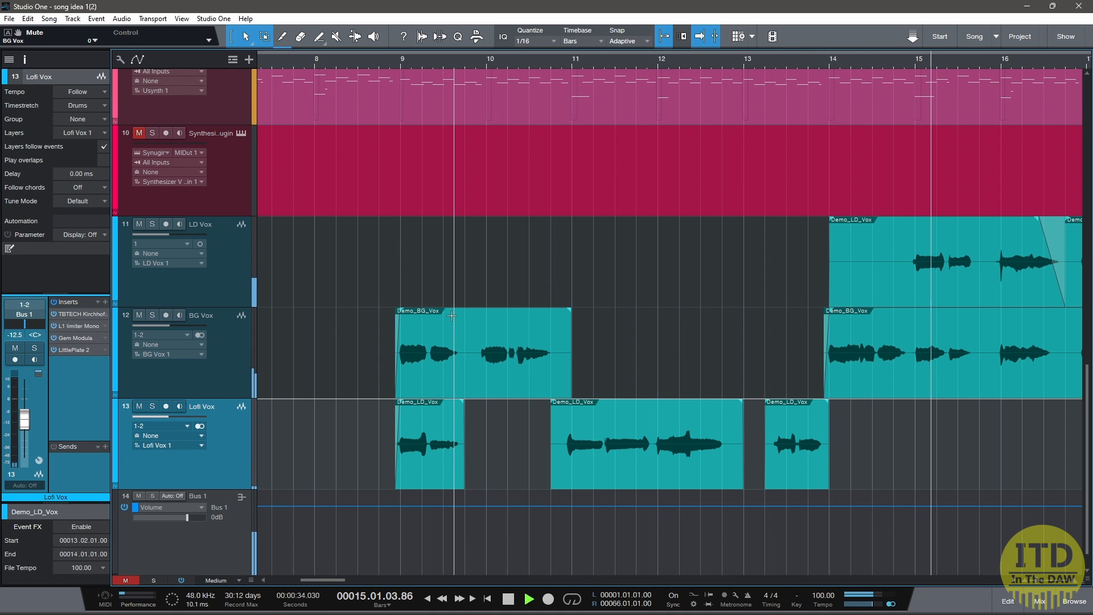
pyautogui.scroll(-1, 642, 352)
pyautogui.scroll(-2, 648, 357)
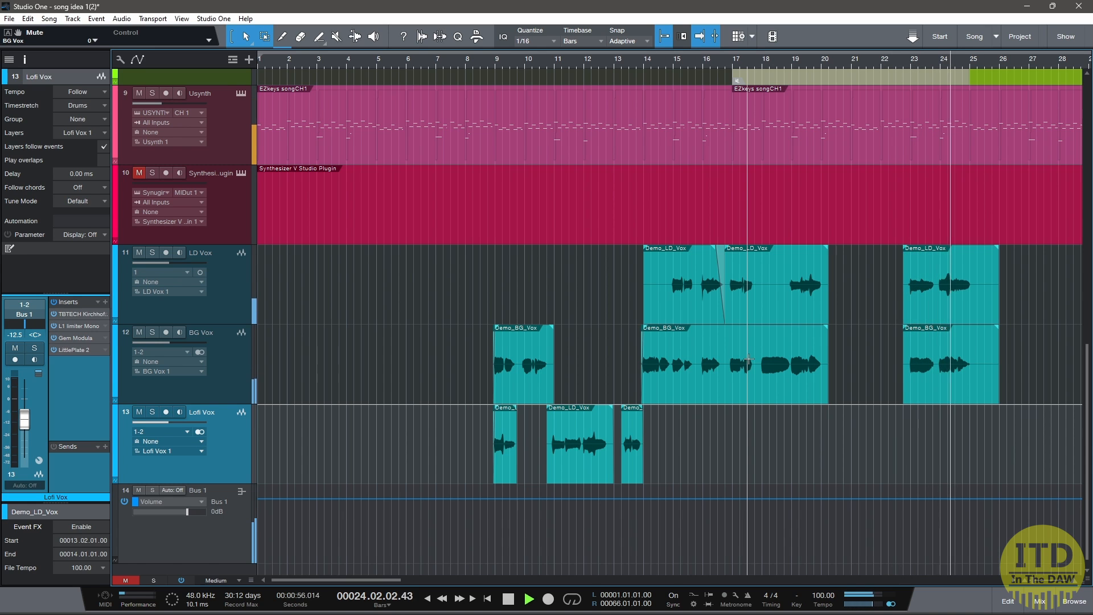
pyautogui.hotkey('ctrl', 's')
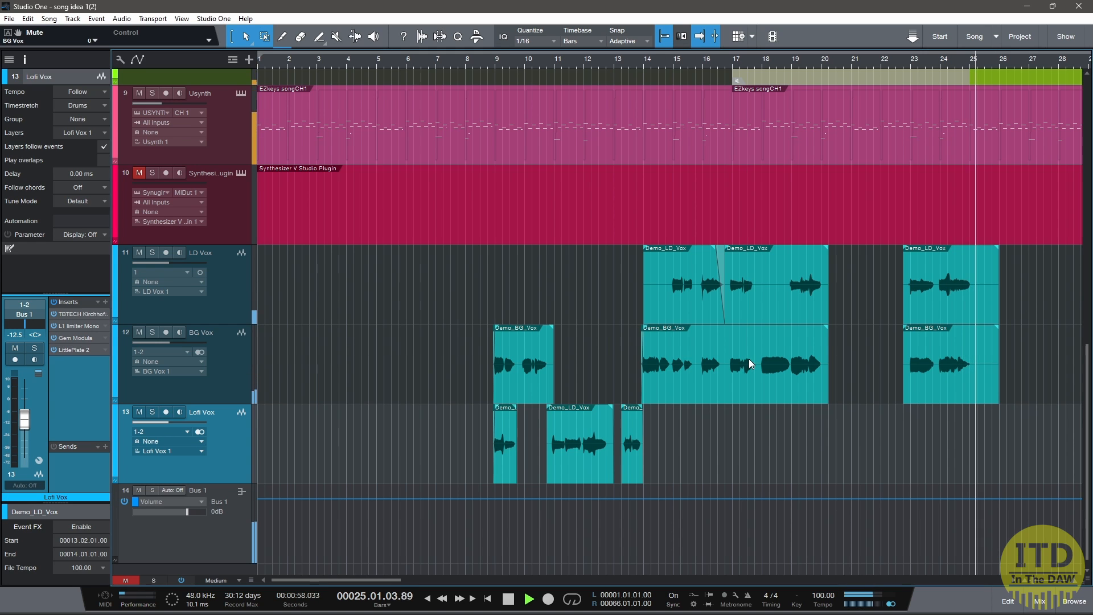
pyautogui.press('space')
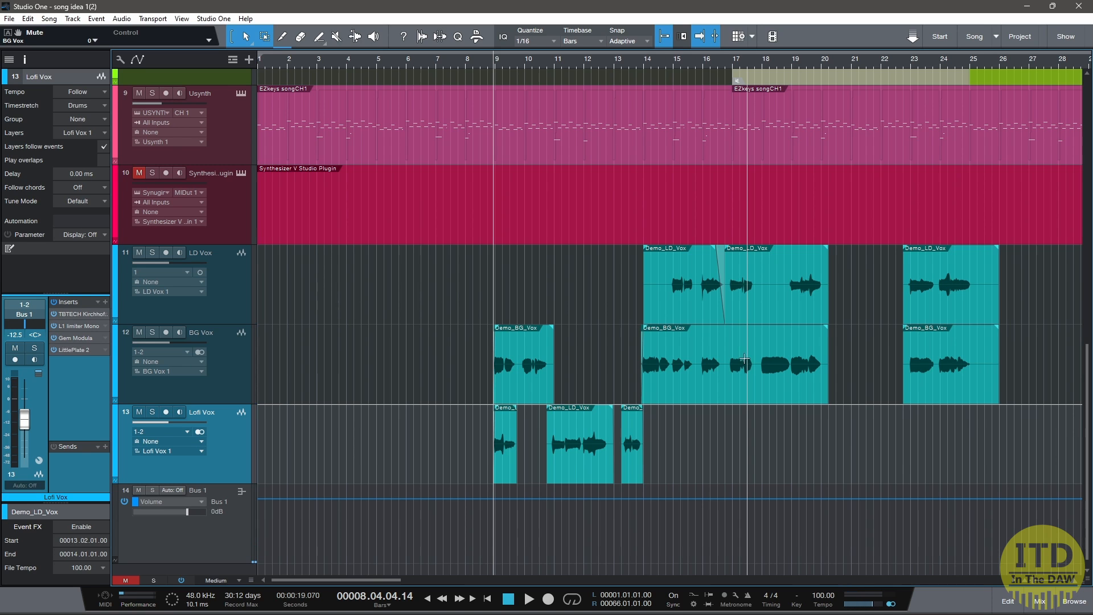
# View the Synthesizer V Studio Plugin editor from track 10, close it and save the song
pyautogui.click(241, 173)
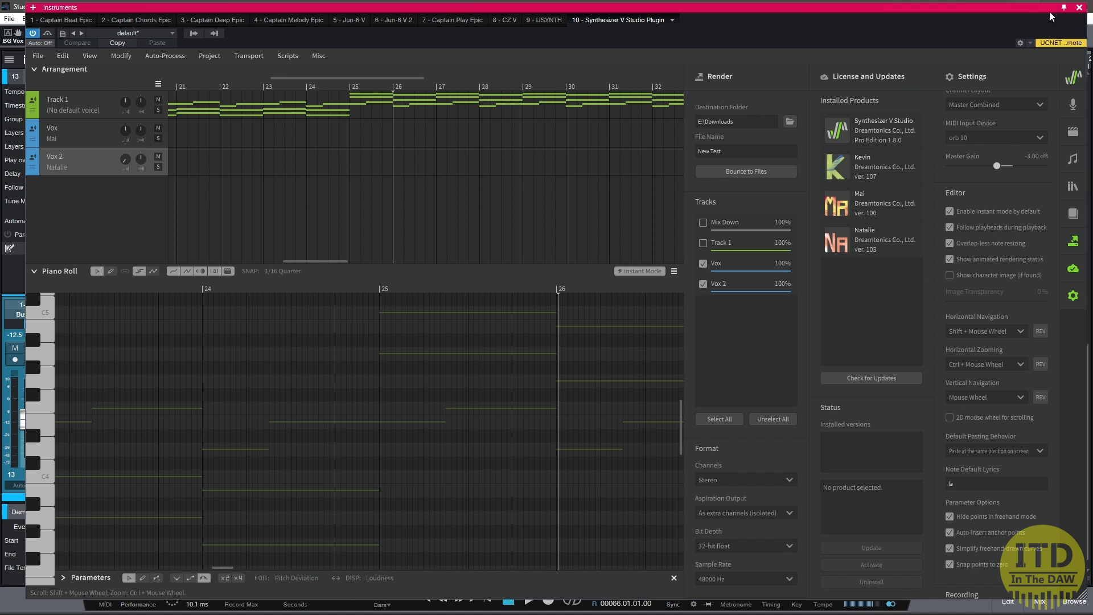
pyautogui.click(1079, 7)
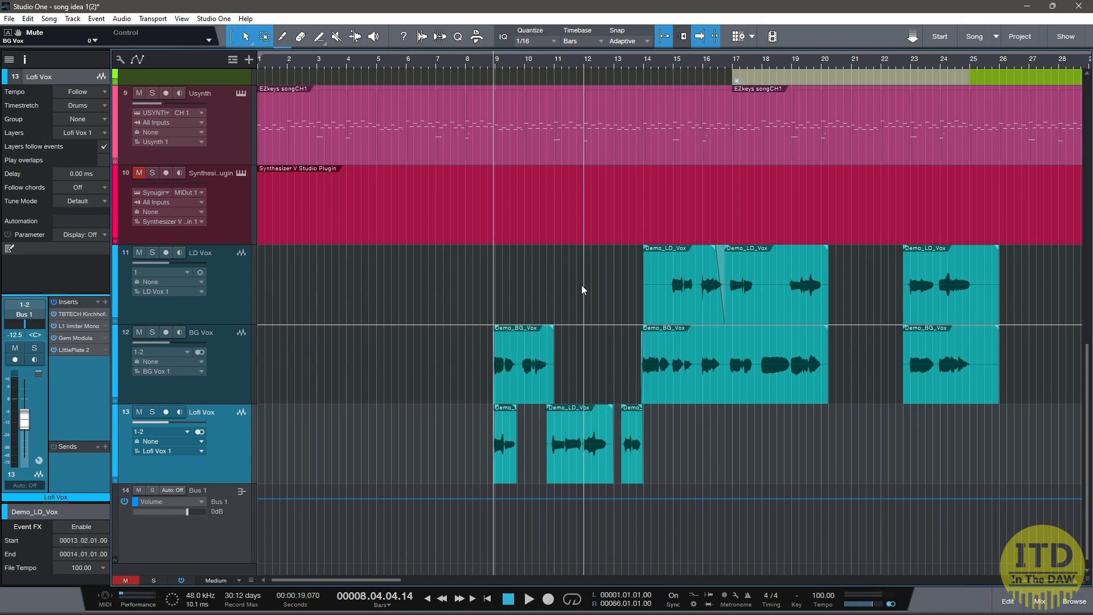
pyautogui.hotkey('ctrl', 's')
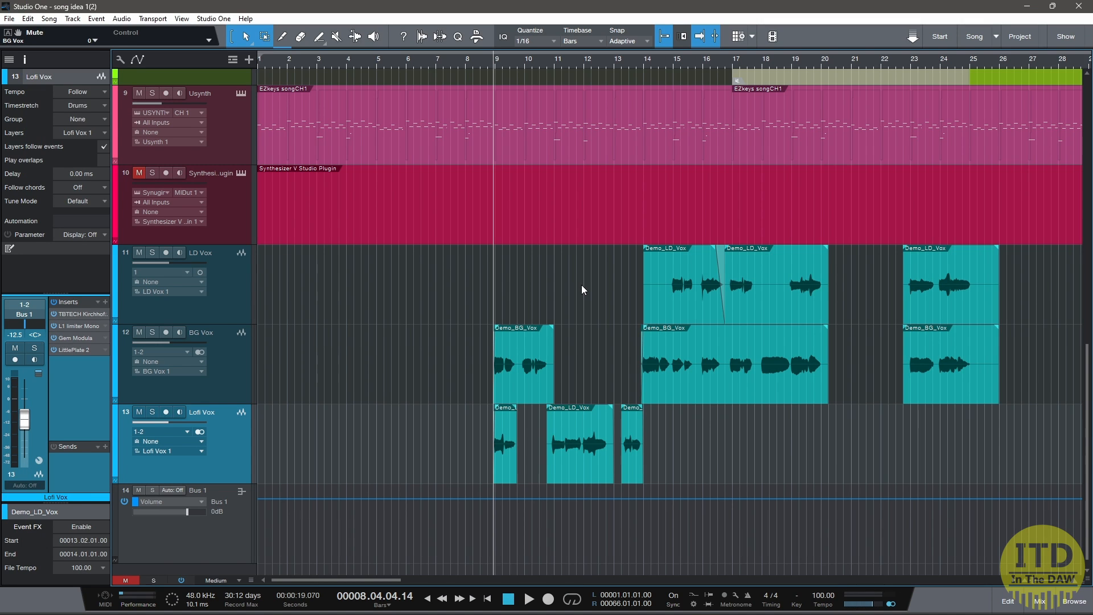
pyautogui.click(236, 172)
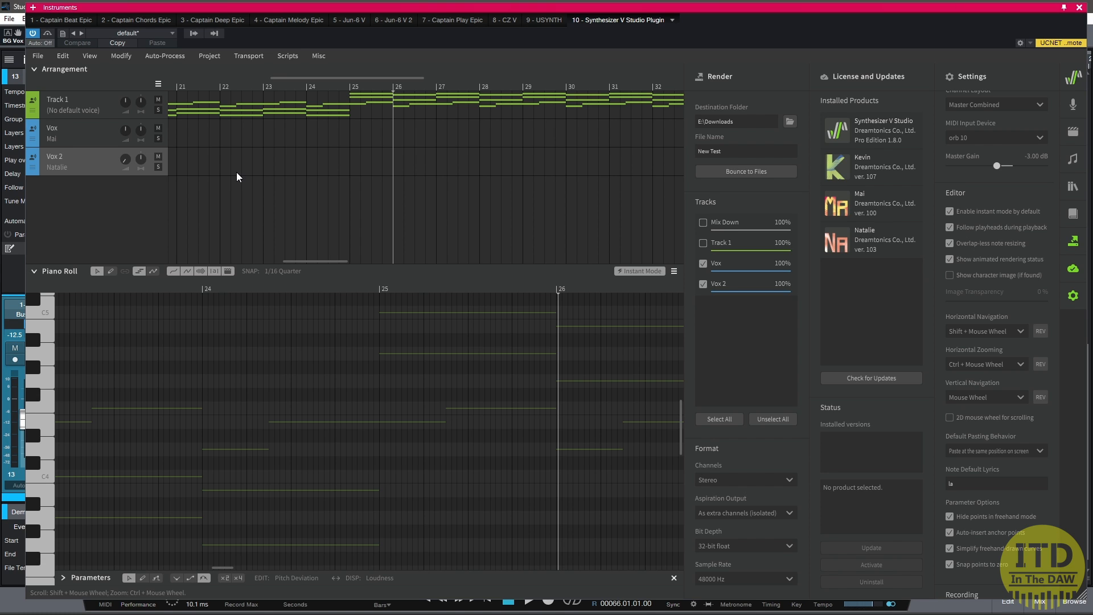
pyautogui.click(1079, 7)
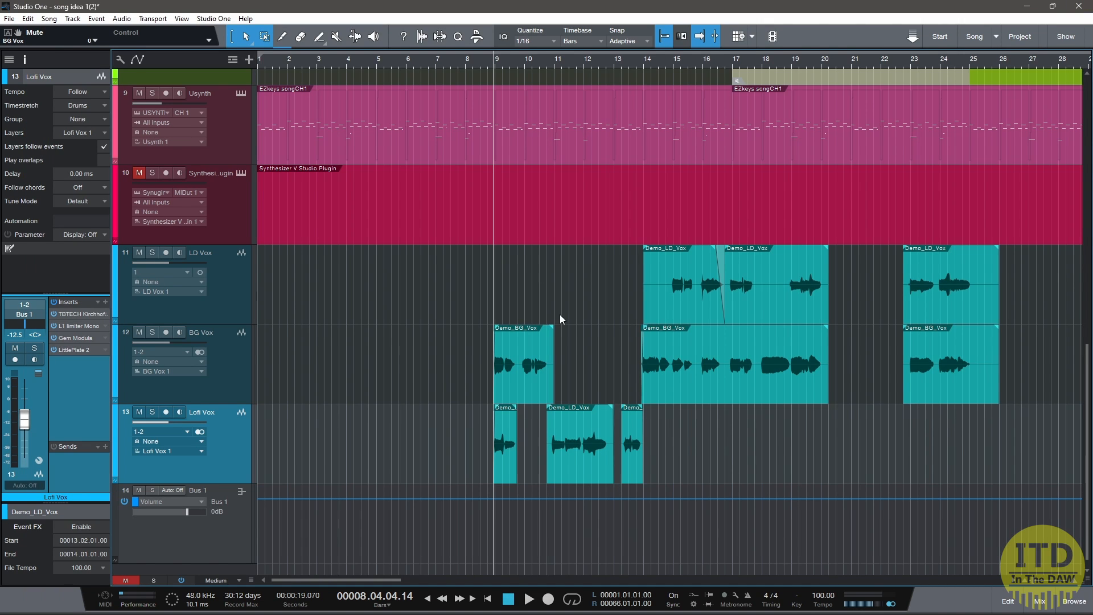
pyautogui.hotkey('ctrl', 's')
# Reopen the Synthesizer V Studio Plugin editor to examine its vocal tracks, render options and installed voices
pyautogui.hscroll(5, 472, 321)
pyautogui.scroll(-1, 409, 318)
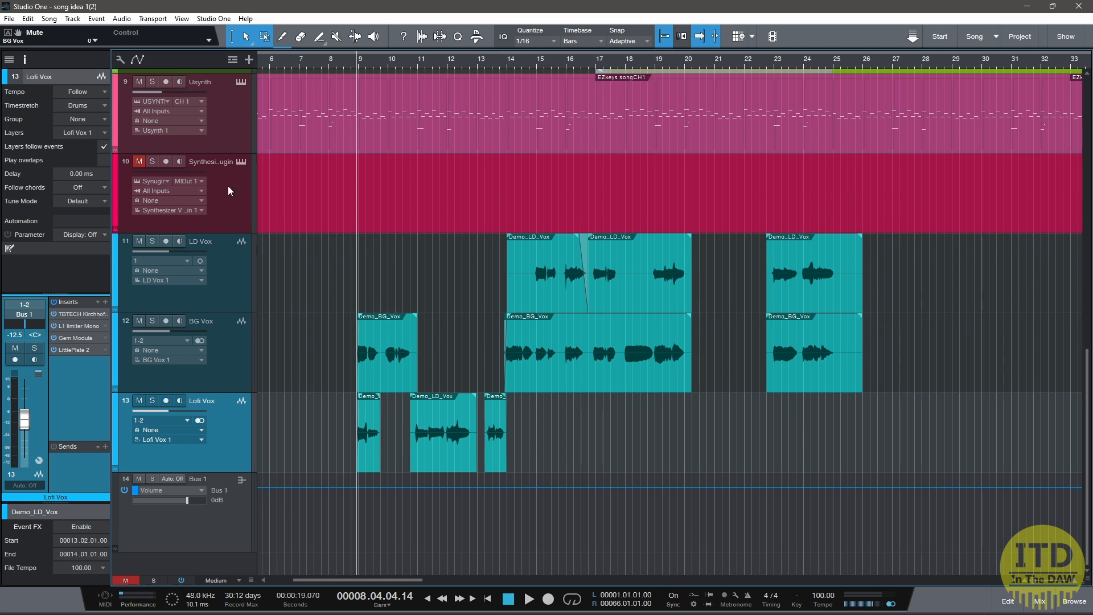
pyautogui.click(244, 163)
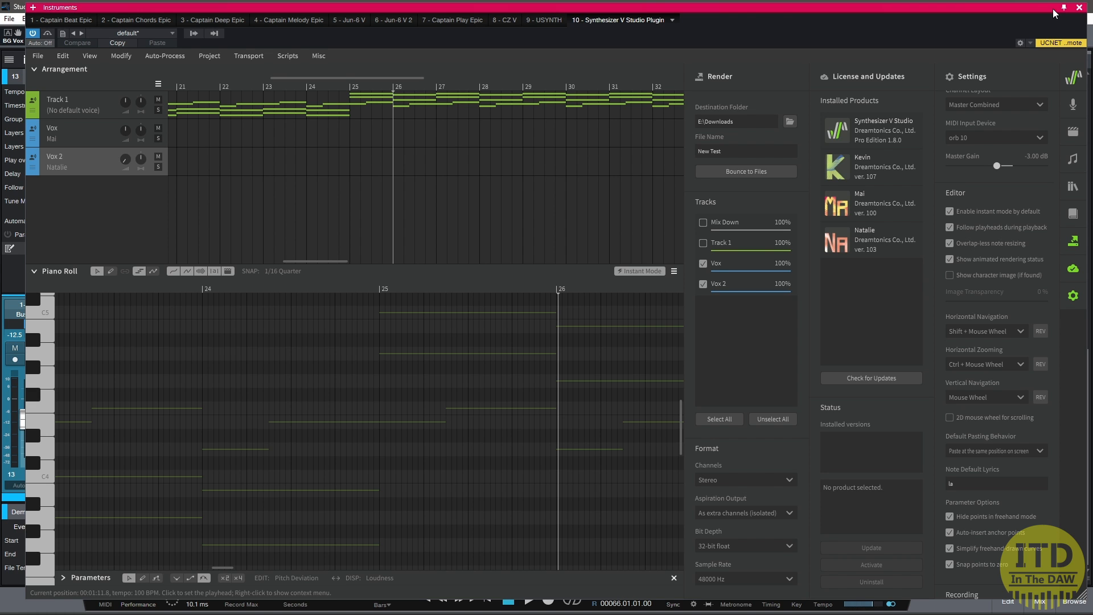
pyautogui.click(1077, 11)
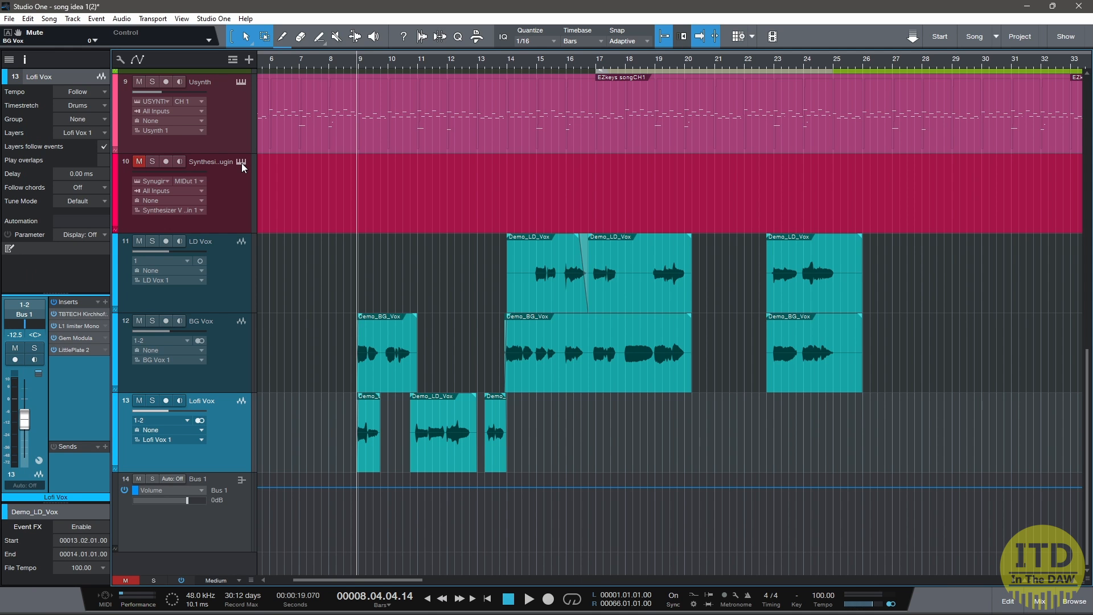
pyautogui.click(241, 163)
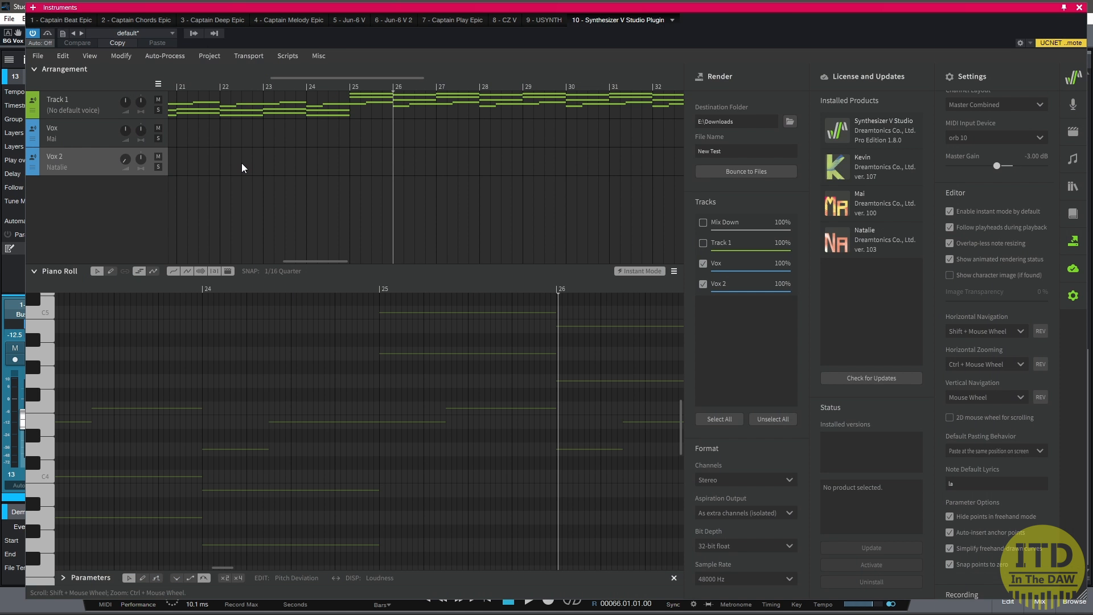